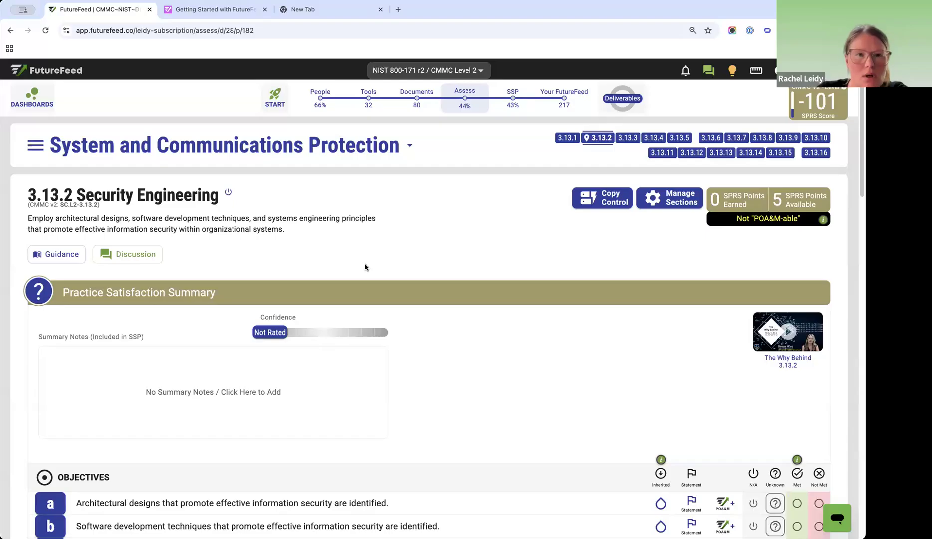
- Open the vendor site's Document Templates page from the bookmarks in the empty browser tab
click(302, 9)
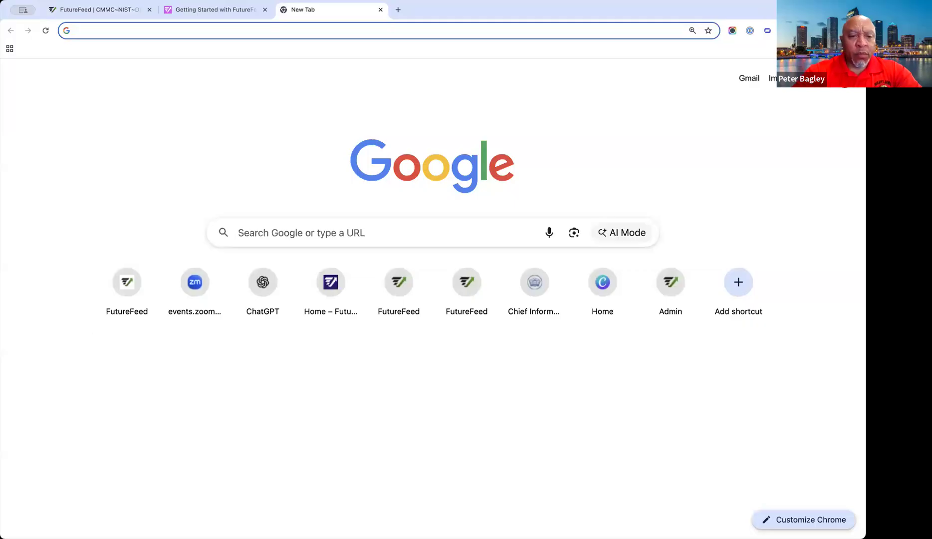
click(856, 48)
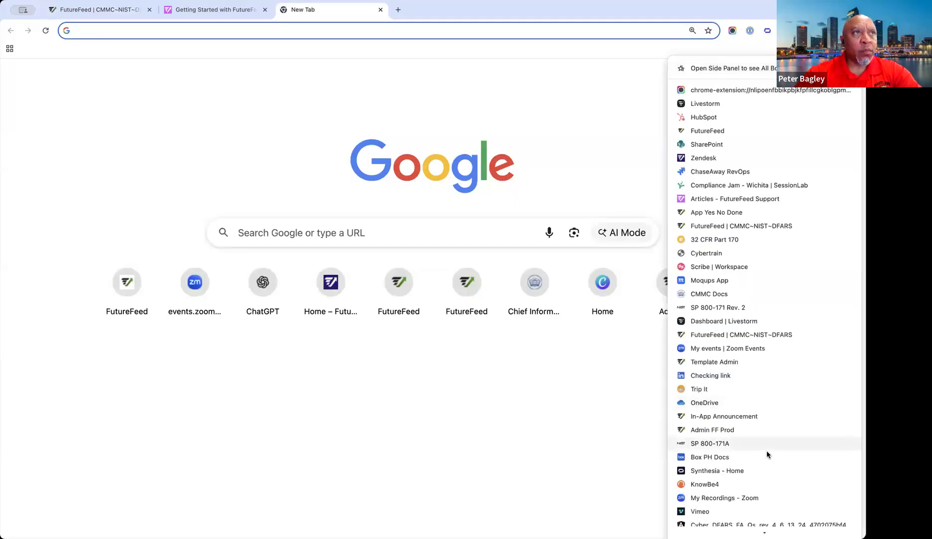
scroll(767, 451, down, 3)
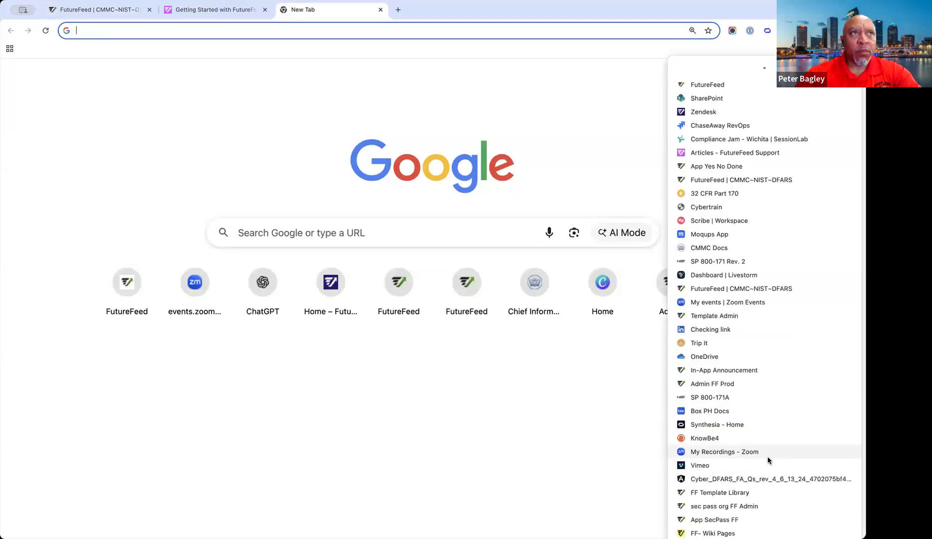
click(761, 495)
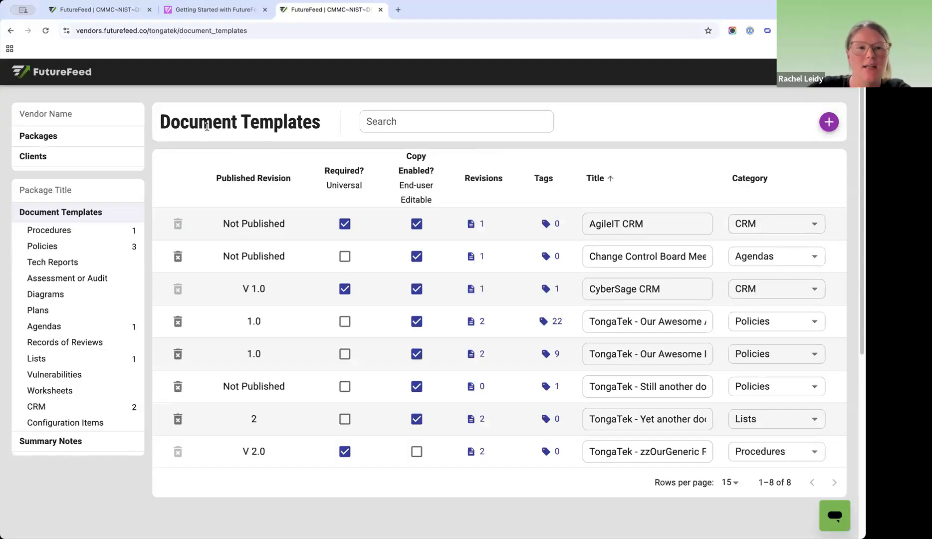
- Return to the training subscription and open bulk document creation from the Working Documents page
click(81, 10)
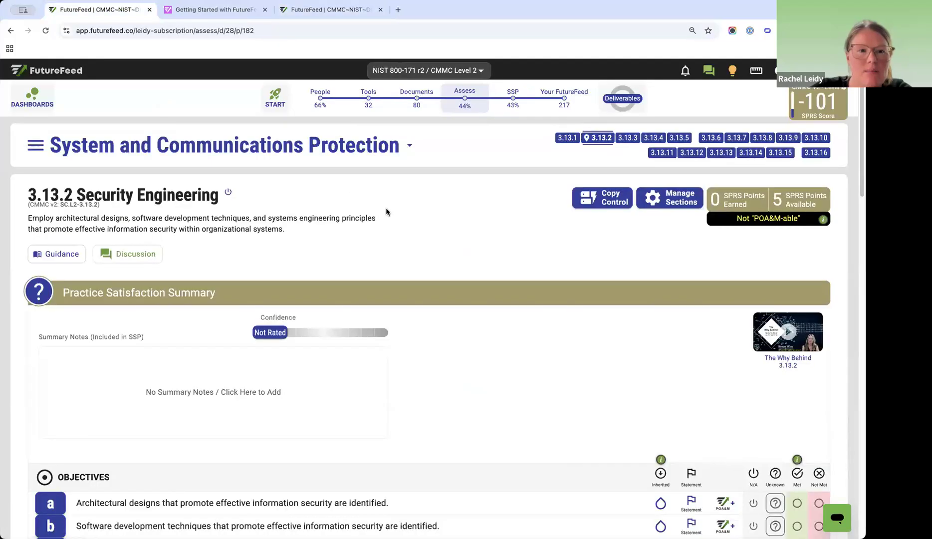
click(324, 95)
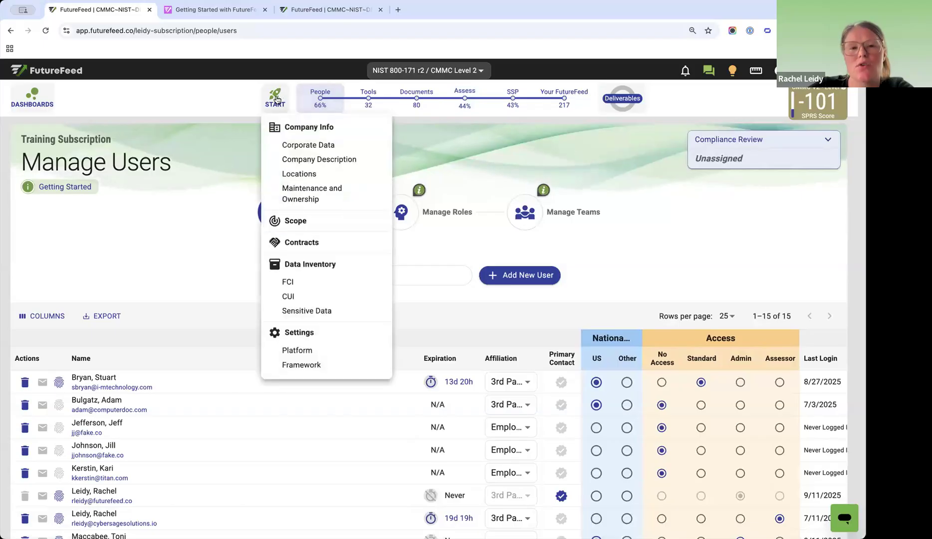
click(427, 98)
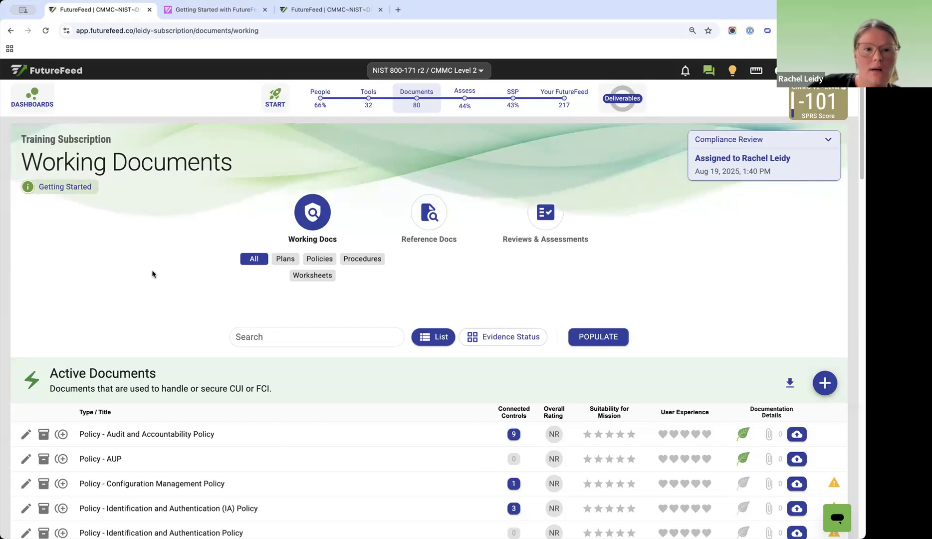
mouse_move(427, 103)
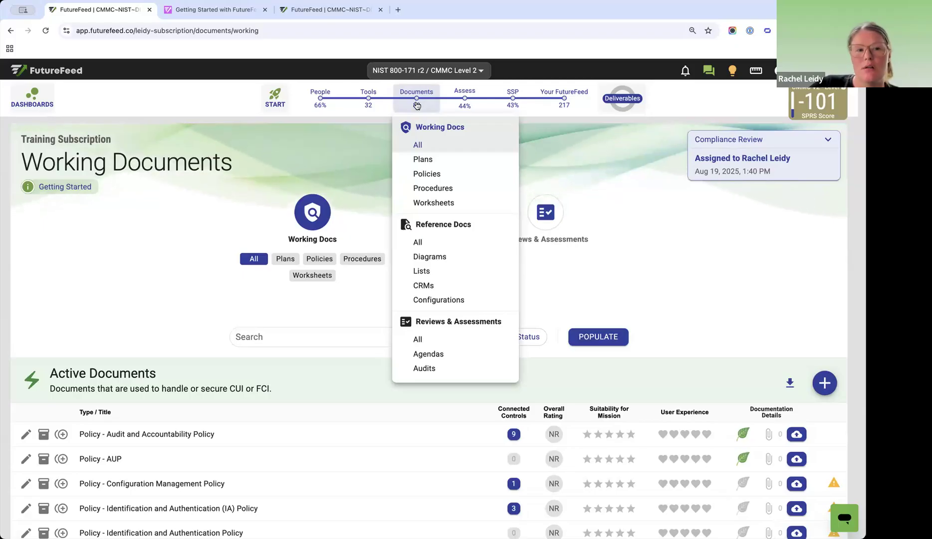
scroll(584, 260, down, 2)
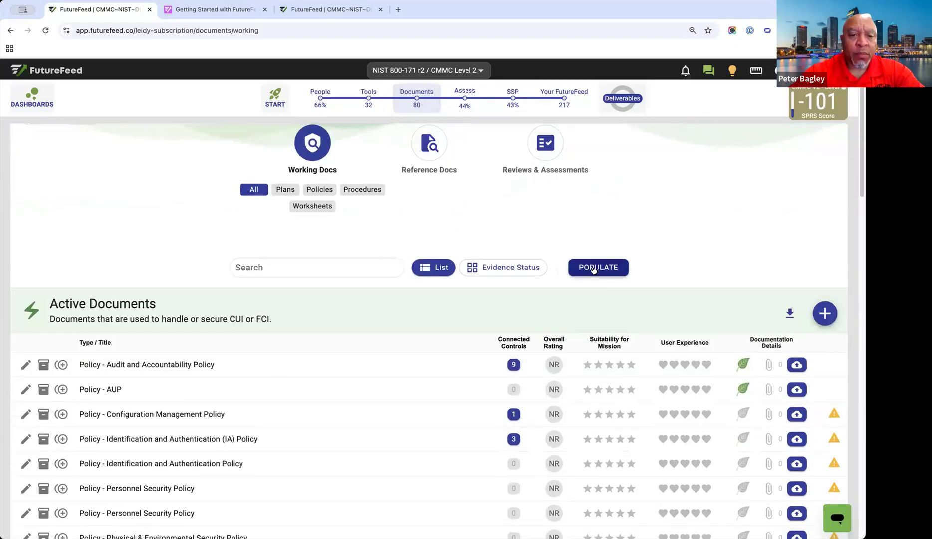
click(594, 269)
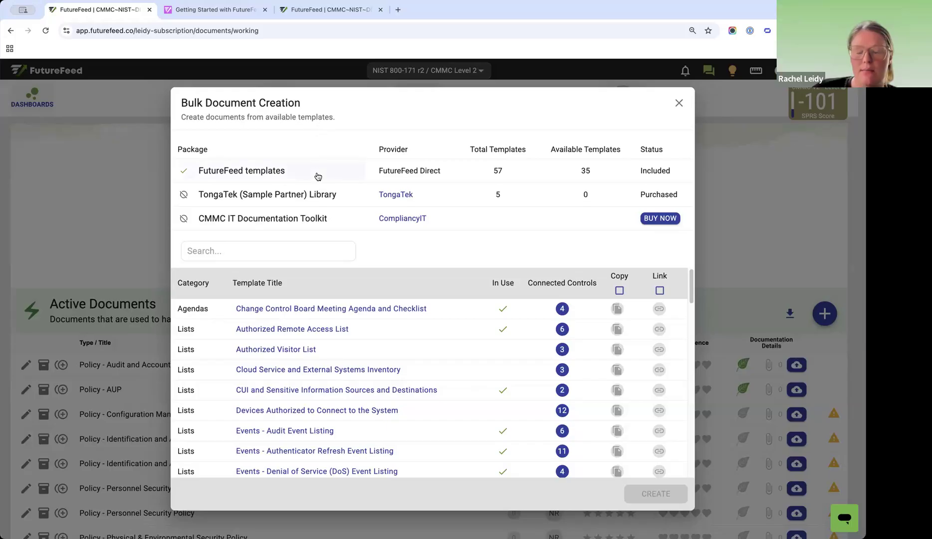
- Examine the provider and the full template list of the FutureFeed templates package
triple_click(445, 172)
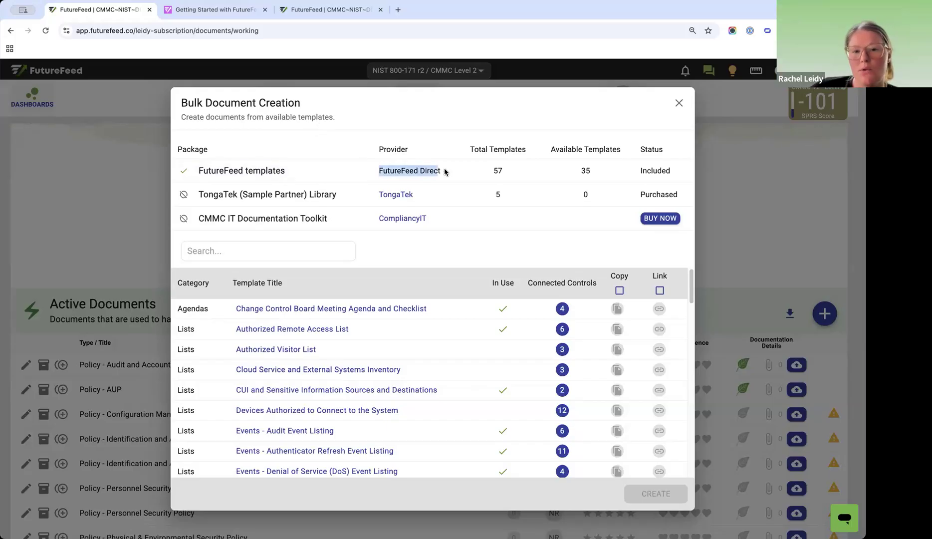
right_click(485, 163)
click(416, 169)
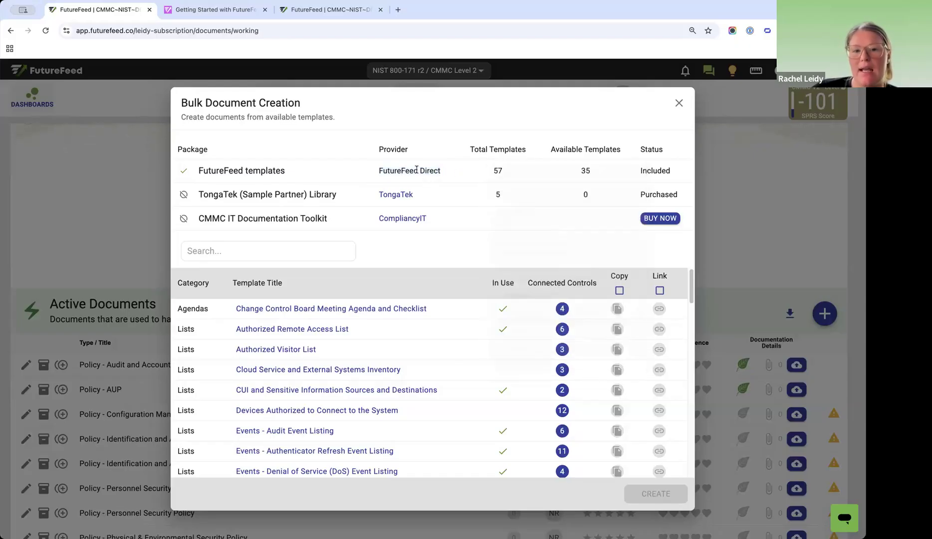
drag(390, 170, 442, 179)
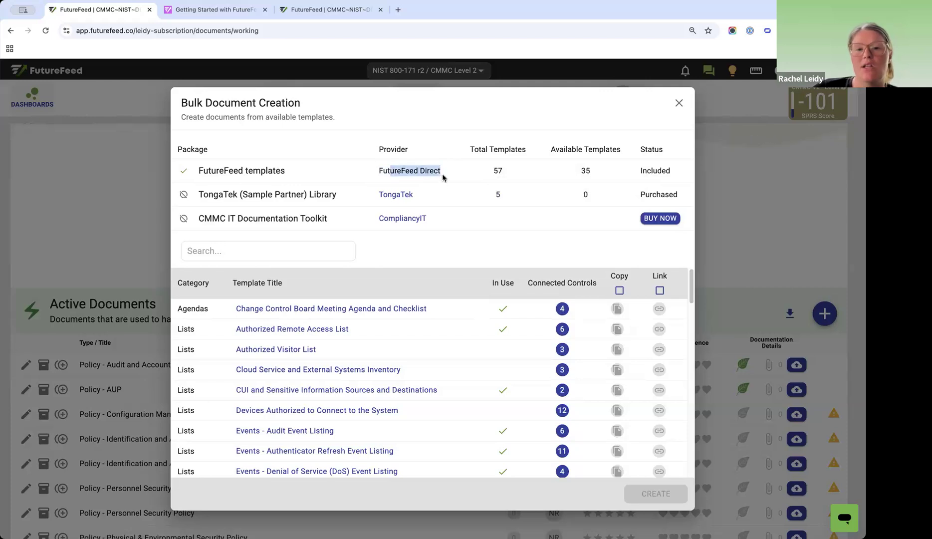
drag(493, 171, 405, 171)
click(443, 167)
scroll(314, 369, down, 8)
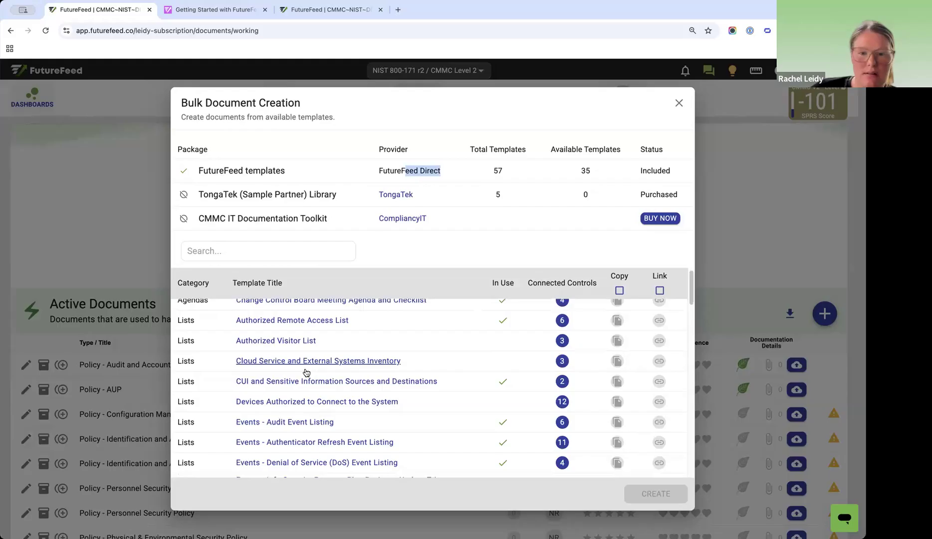
scroll(310, 370, down, 12)
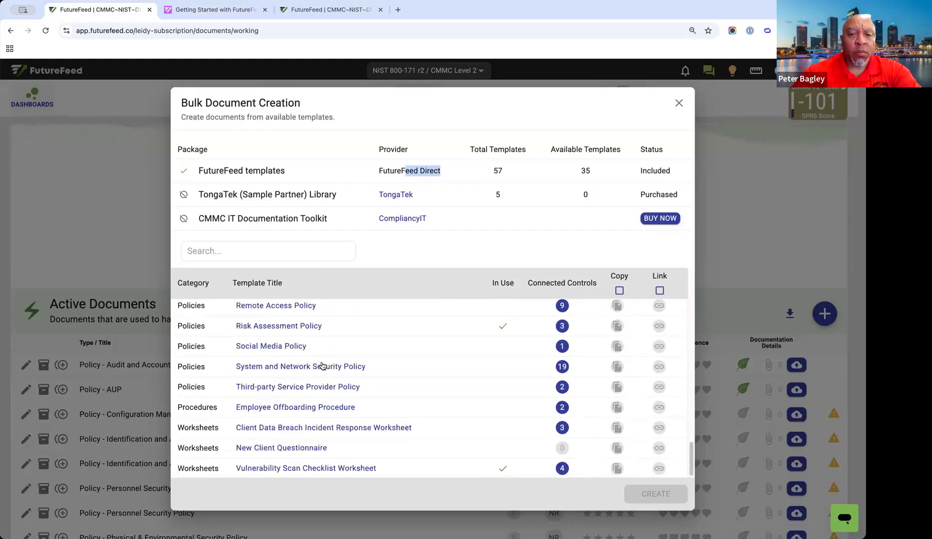
scroll(313, 367, up, 15)
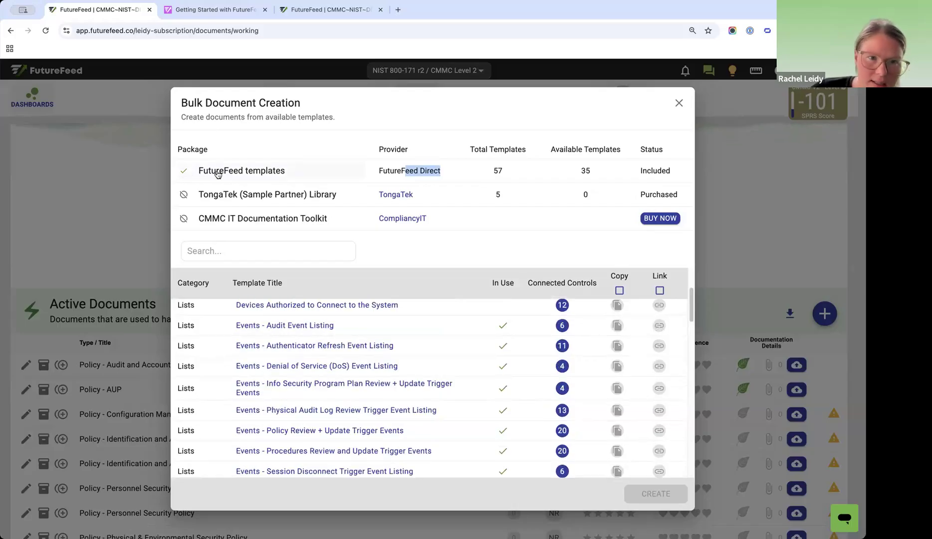
- Show only the TongaTek (Sample Partner) Library package, and view the vendor site's Document Templates page and its address
click(186, 196)
click(184, 170)
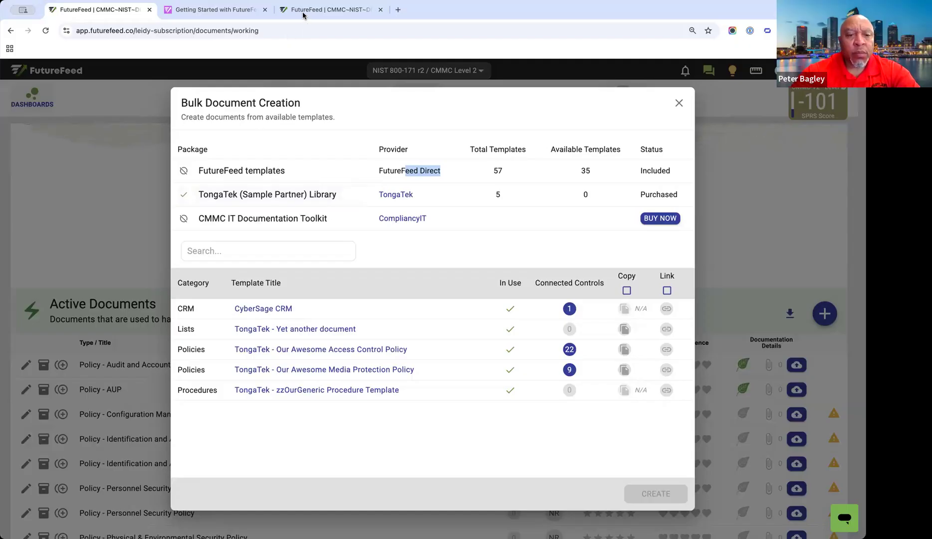
key(ctrl+shift+Tab)
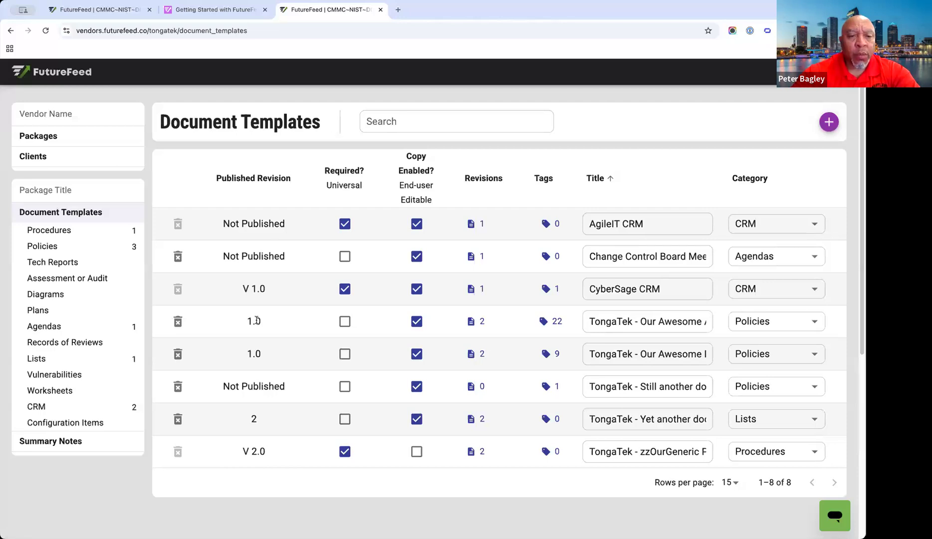
click(160, 30)
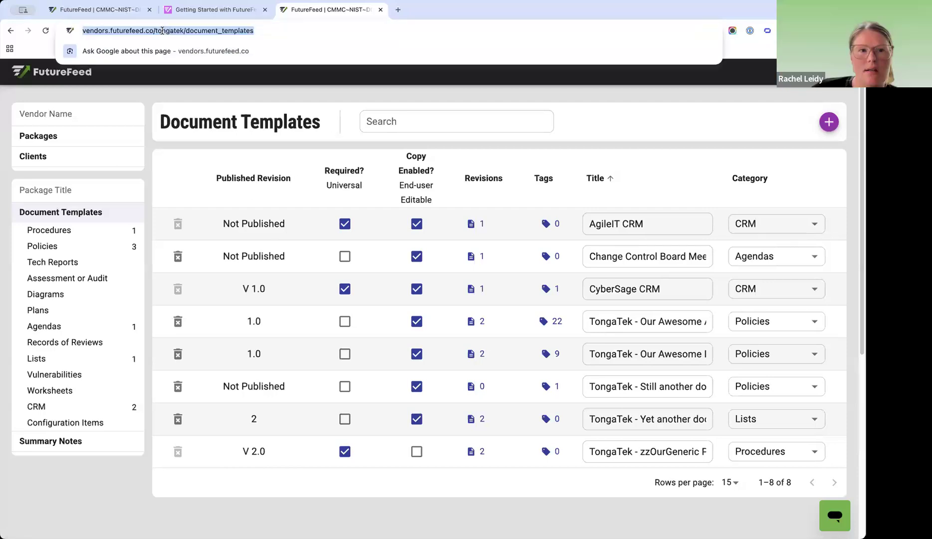
click(159, 30)
click(218, 120)
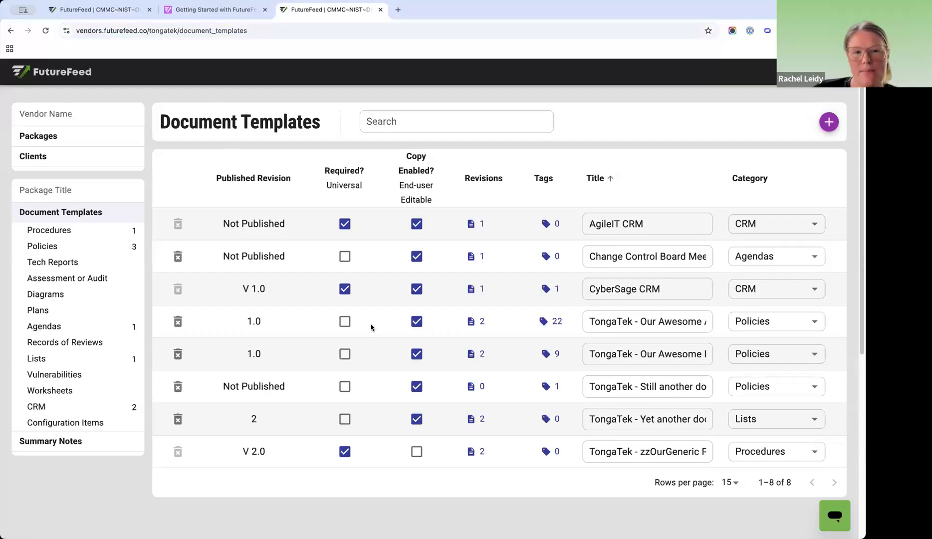
right_click(354, 269)
click(210, 156)
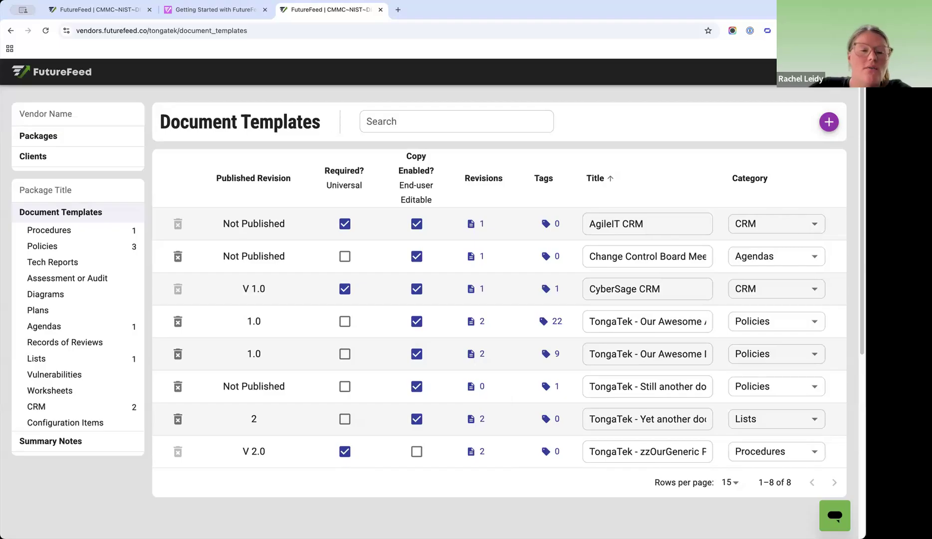
- Compare the TongaTek library templates in bulk document creation with the vendor site's full Document Templates list
click(104, 12)
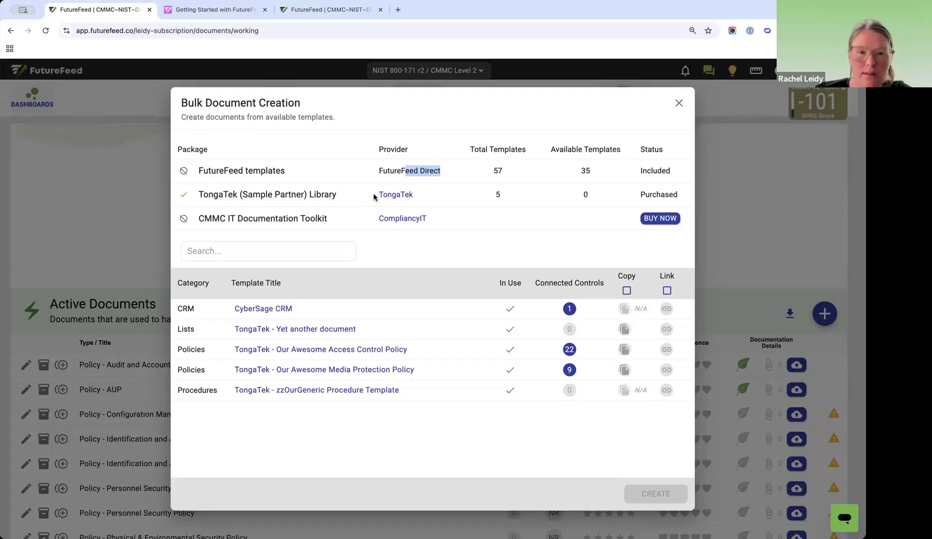
click(494, 253)
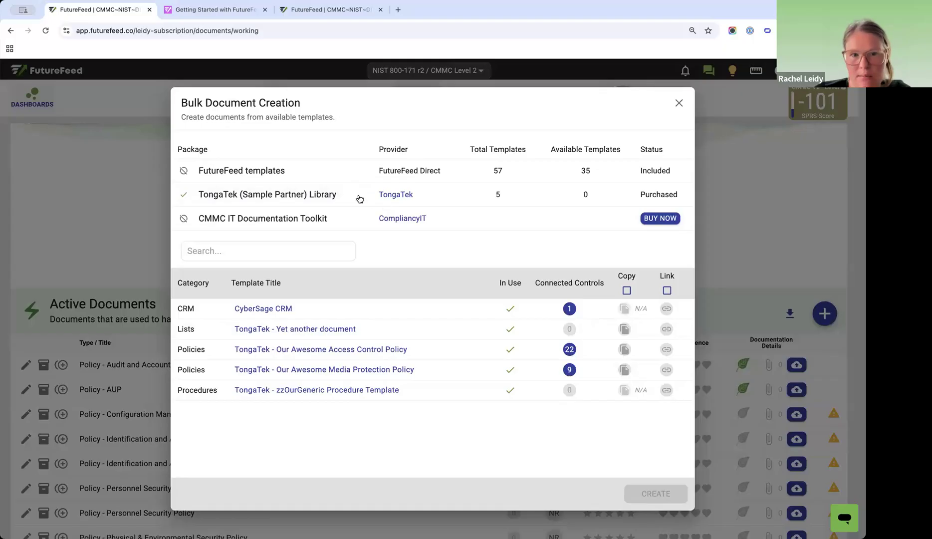
click(322, 8)
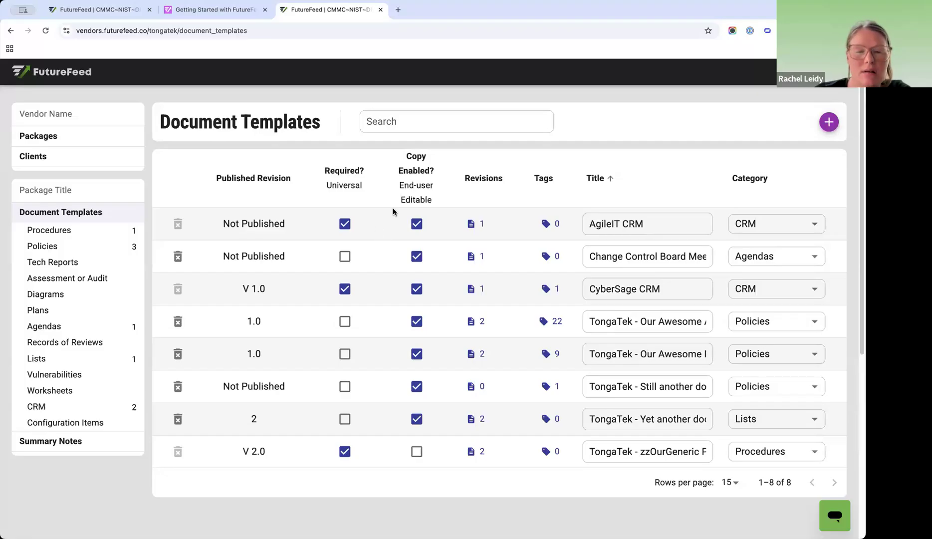
click(77, 214)
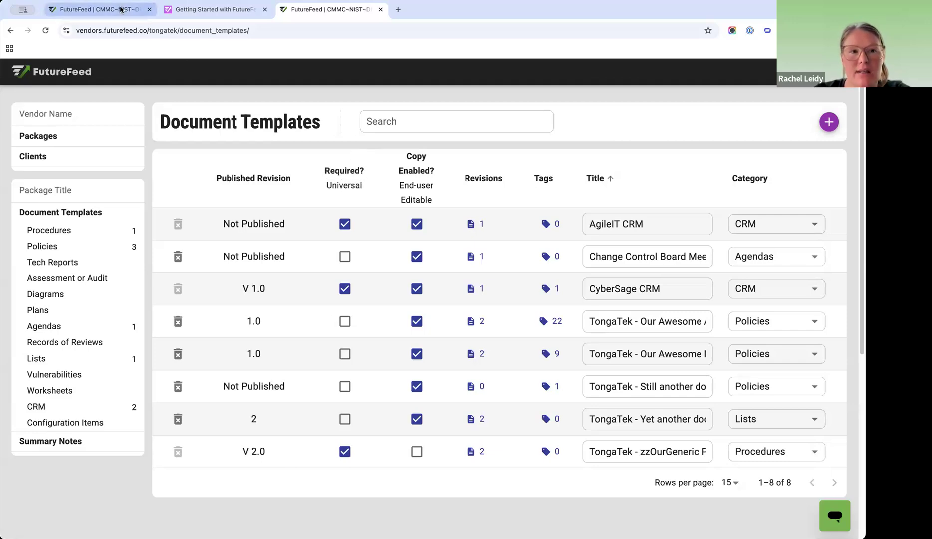
- Close bulk document creation in the training subscription and view its reference documents
click(101, 10)
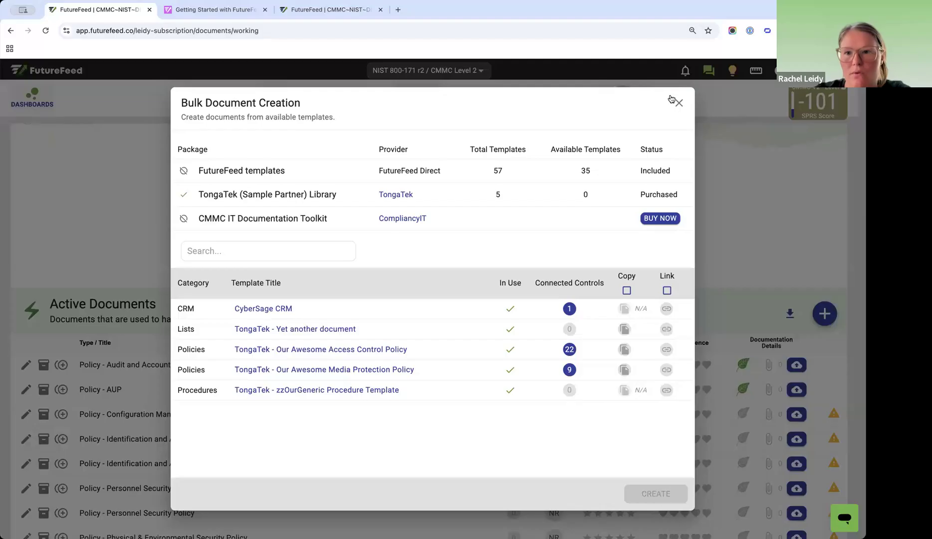
click(425, 92)
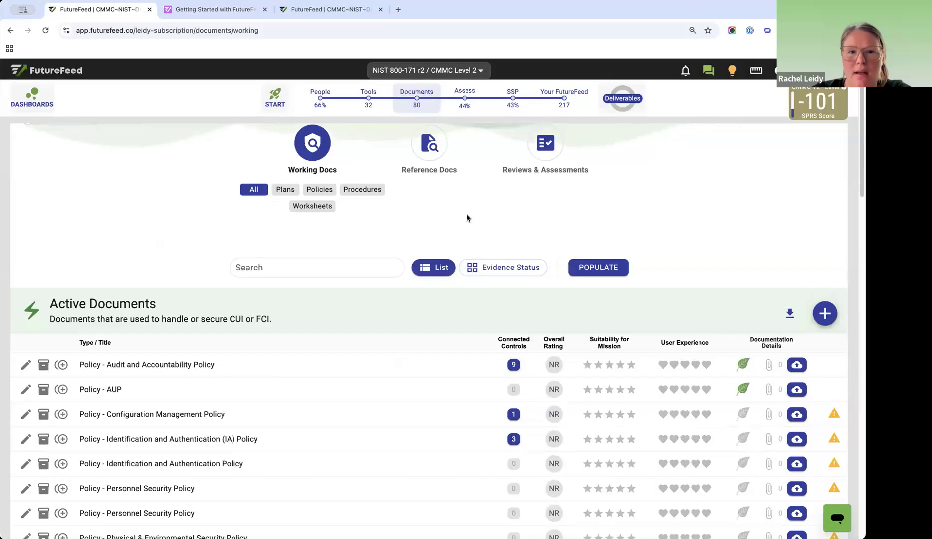
scroll(463, 224, up, 2)
scroll(463, 225, up, 1)
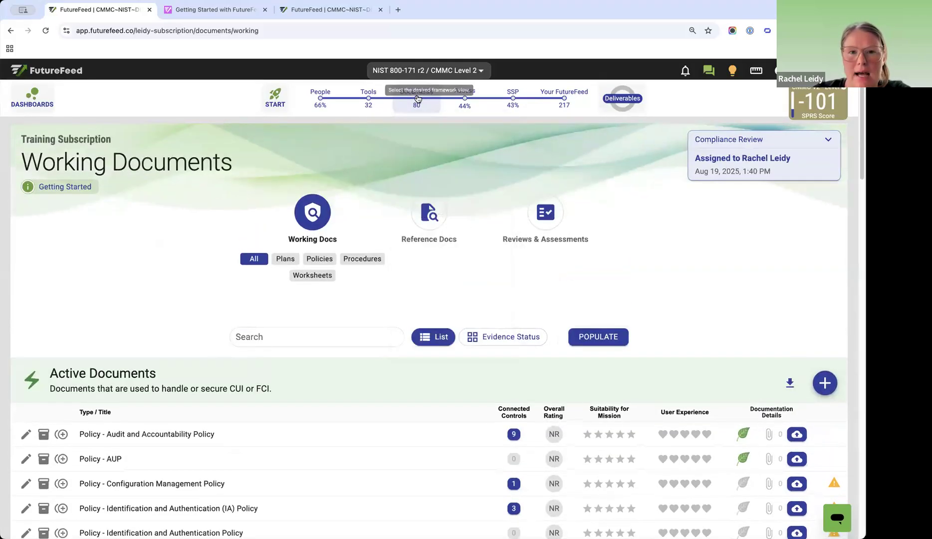
click(427, 213)
click(480, 259)
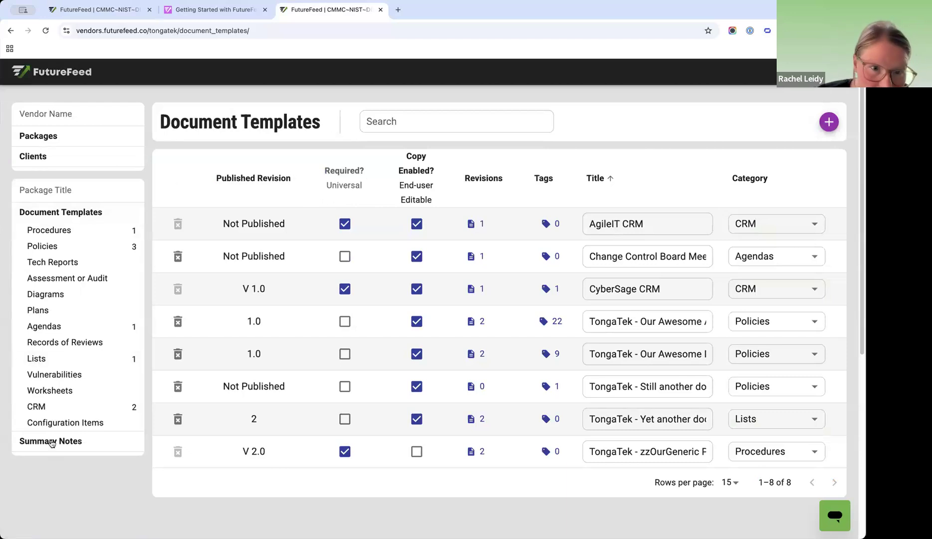
- Start a new document template from the vendor site's CRM category and title it "B and B Service CRM"
click(56, 406)
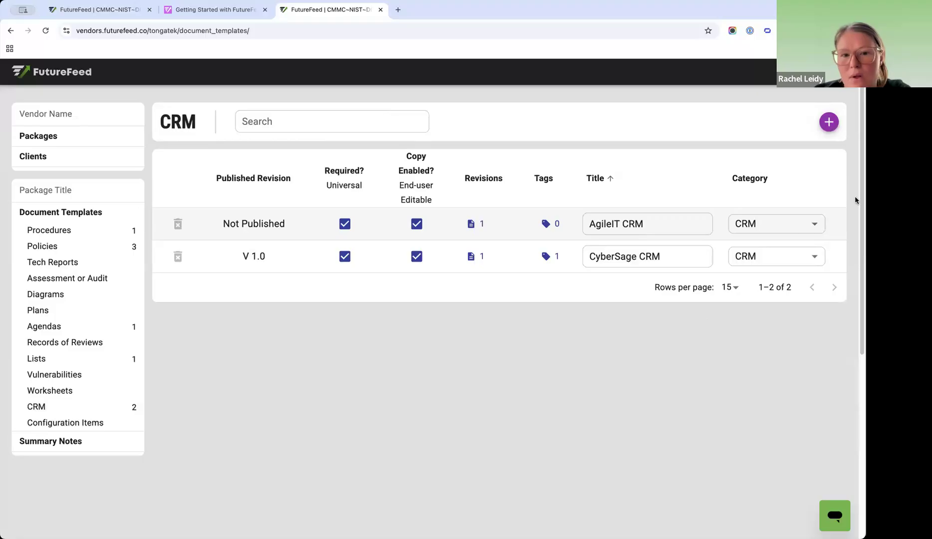
click(825, 124)
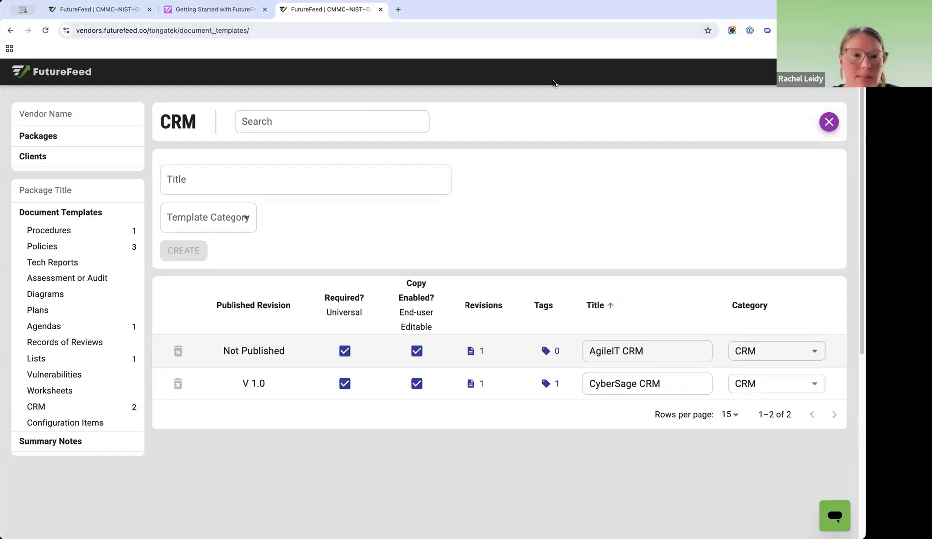
click(372, 192)
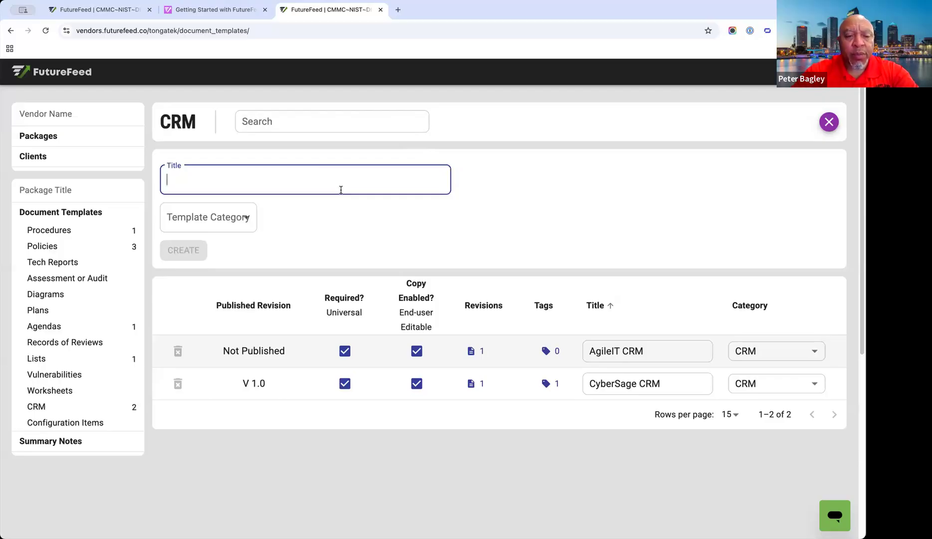
text(DMV)
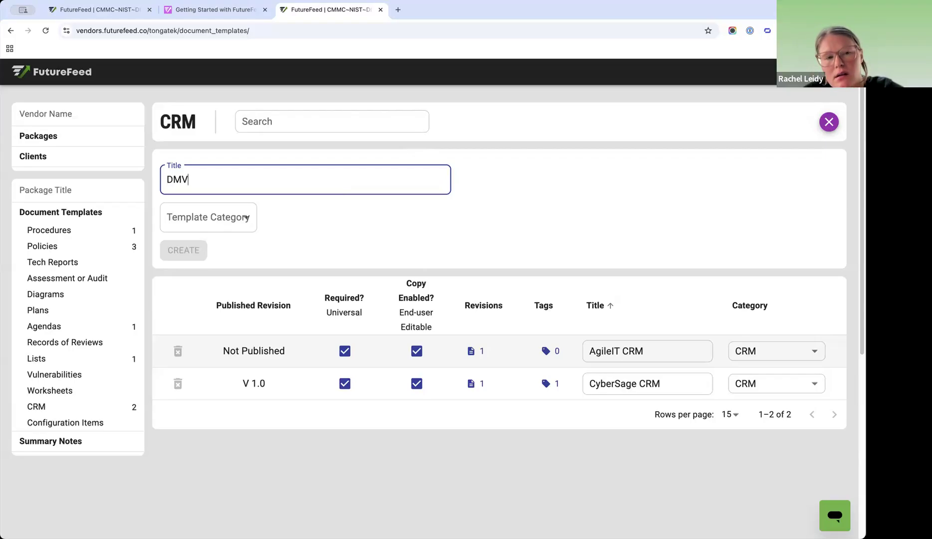
key(BackSpace)
key(BackSpace)
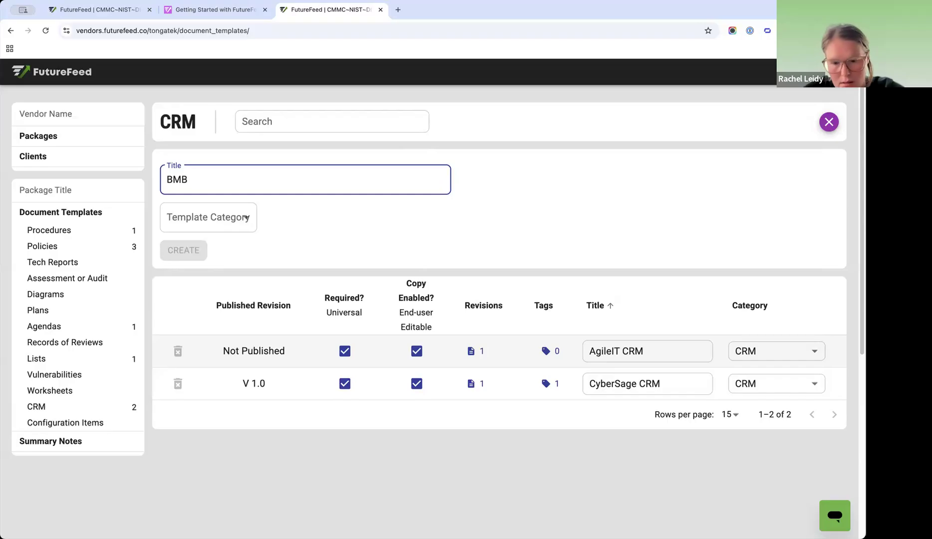
text(-S)
key(BackSpace)
key(BackSpace)
text(and)
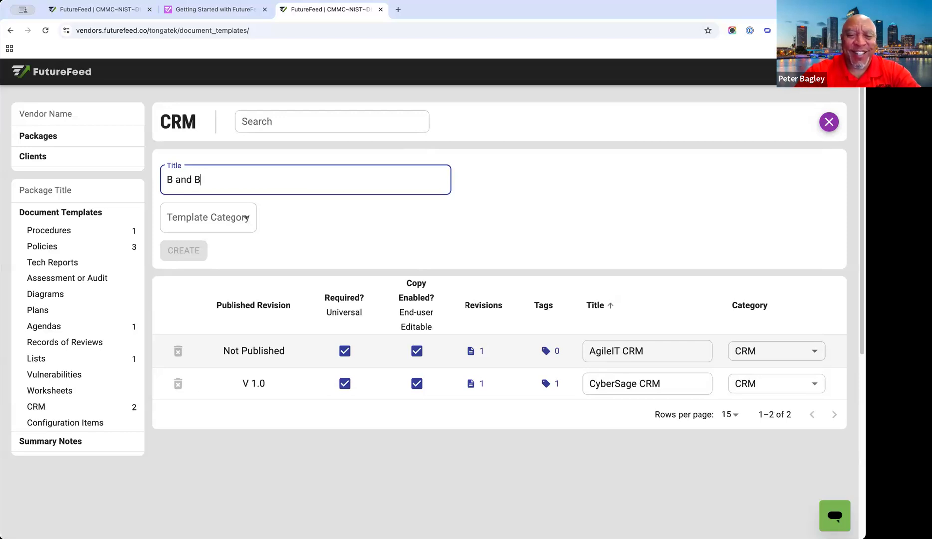
text( B -)
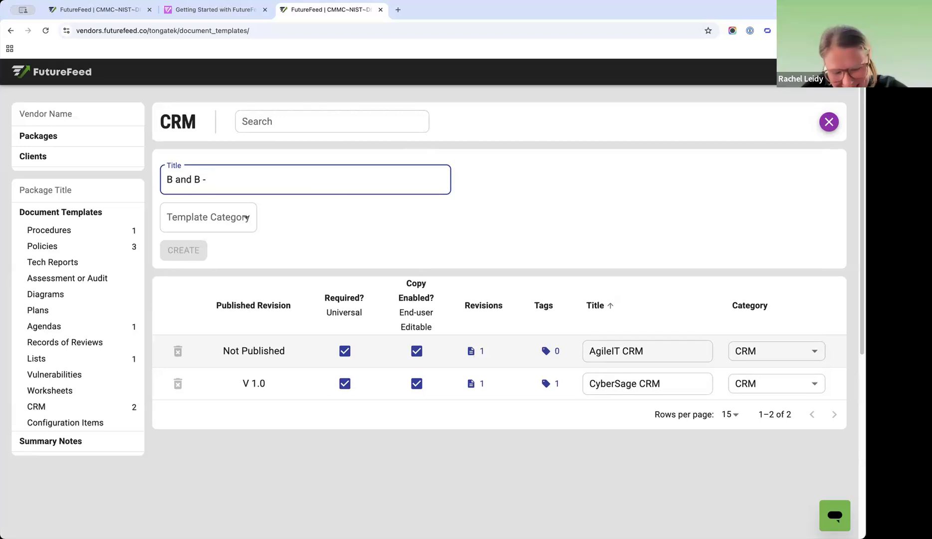
key(BackSpace)
text(Ser)
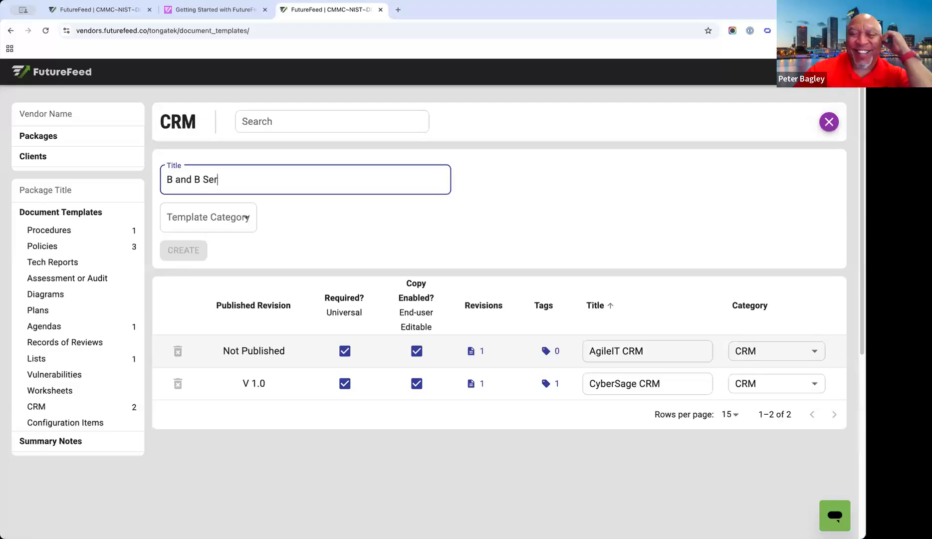
text(vice)
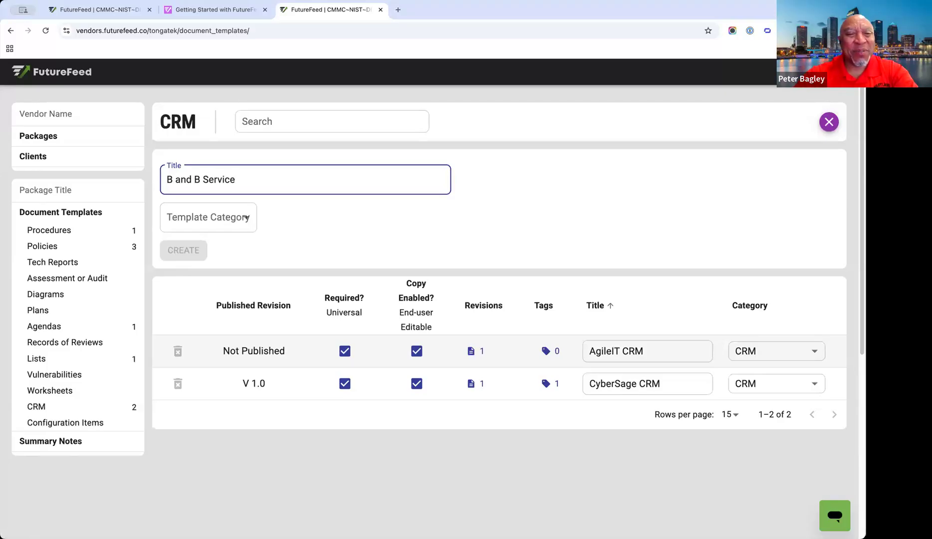
text( CRM)
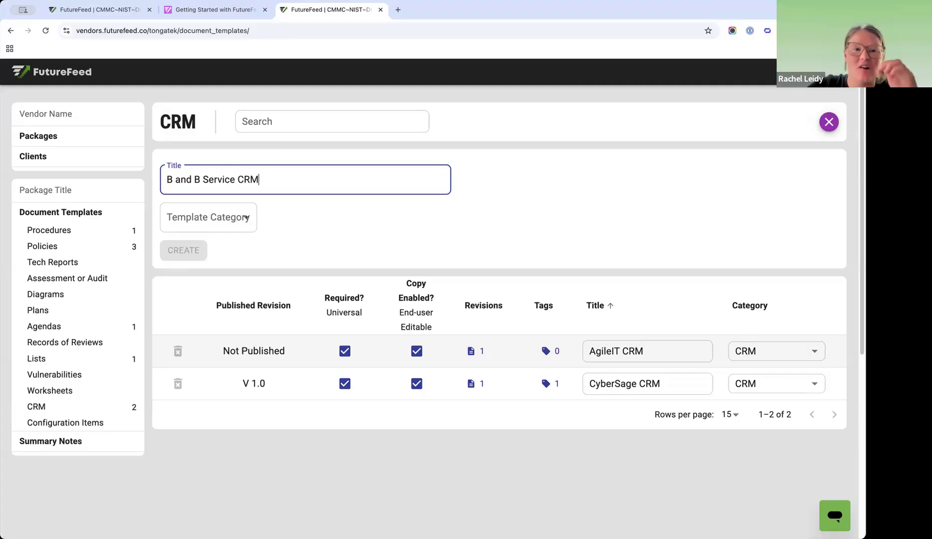
- Compare the template category options with the working and reference document types in the training subscription
click(252, 217)
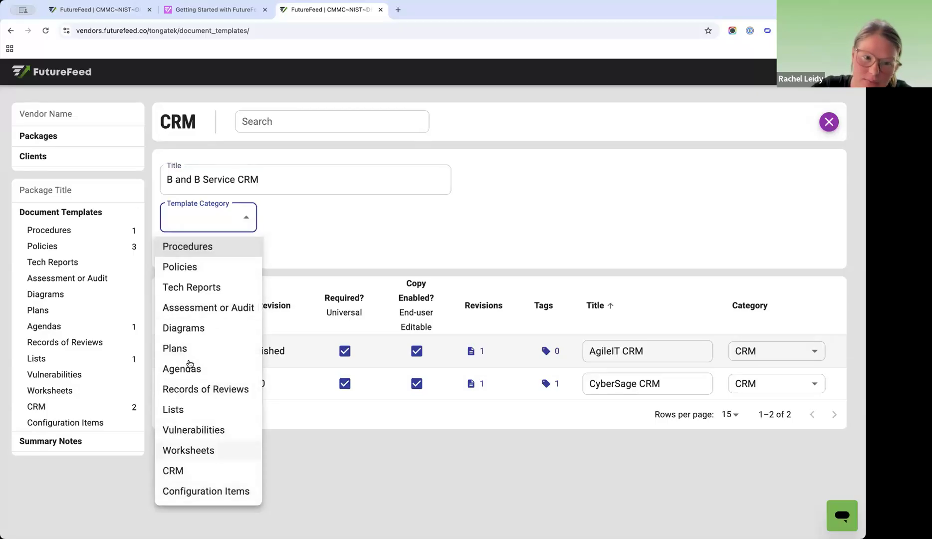
click(94, 9)
click(312, 212)
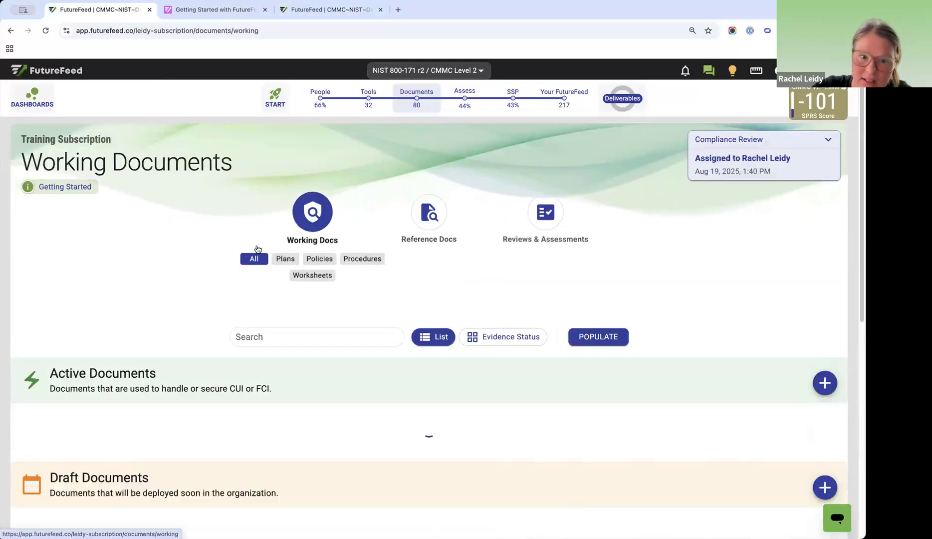
click(320, 258)
click(438, 217)
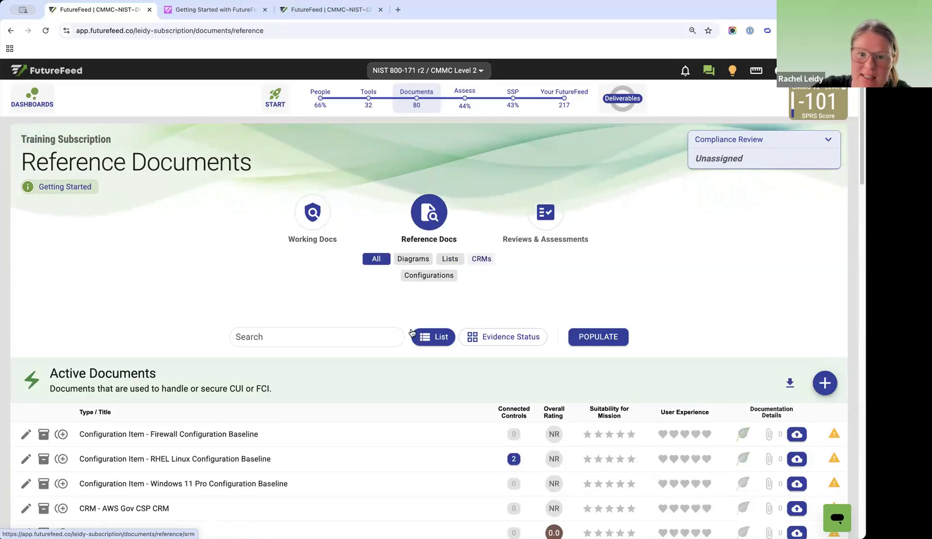
click(344, 12)
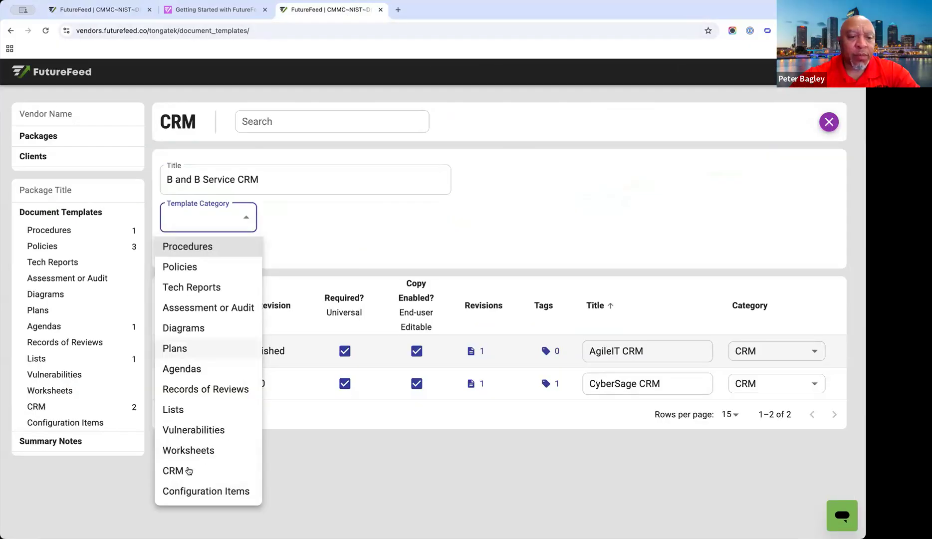
- Set the new template's category to CRM and create the template
click(190, 450)
click(219, 218)
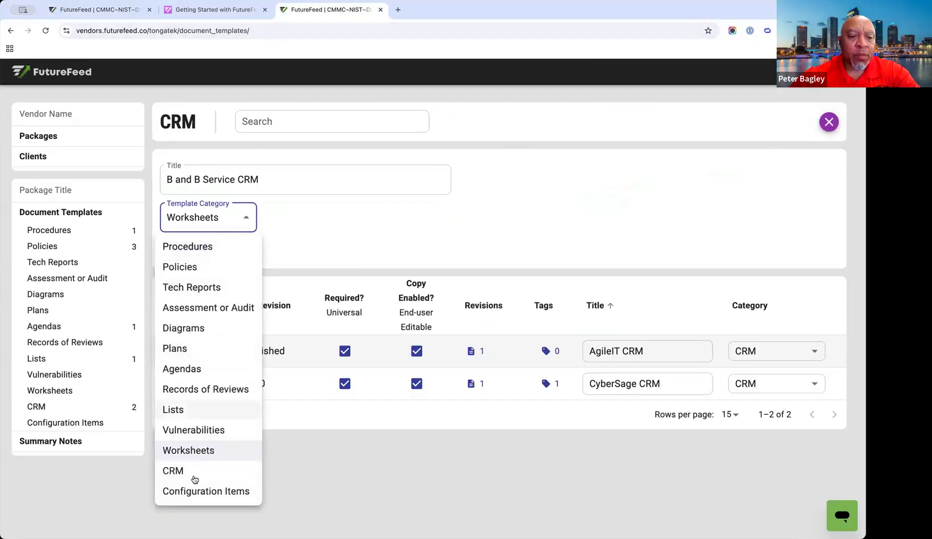
click(193, 473)
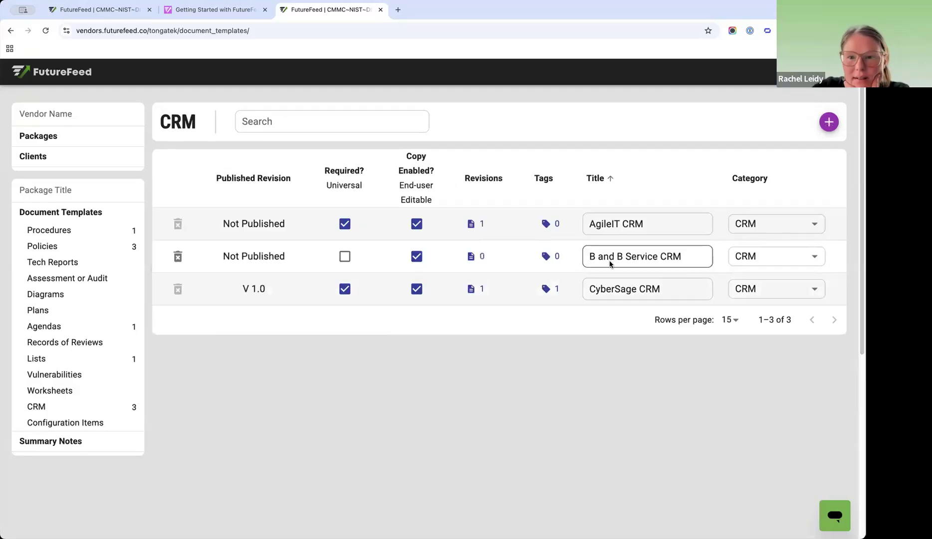
- View the B and B Service CRM template's tag settings and create a revision of it titled "Version 1.0"
click(545, 255)
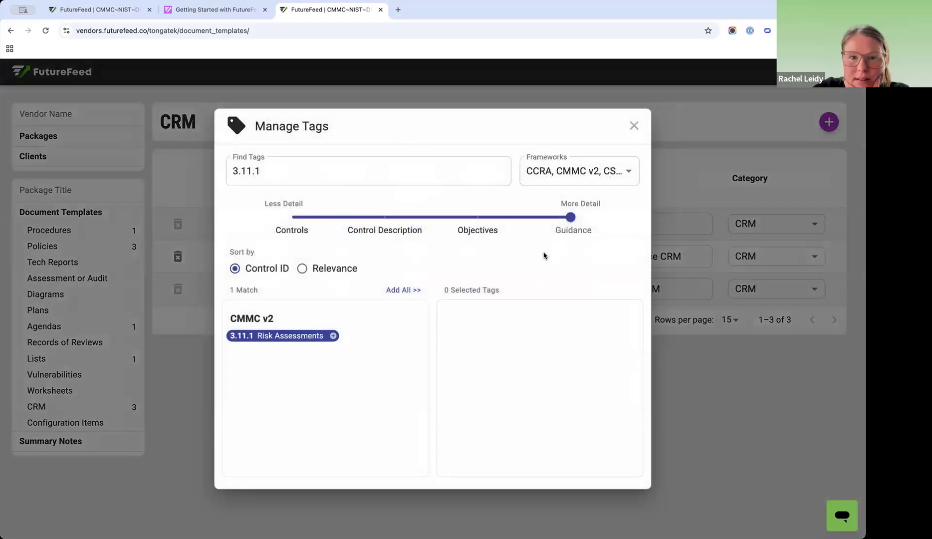
click(636, 129)
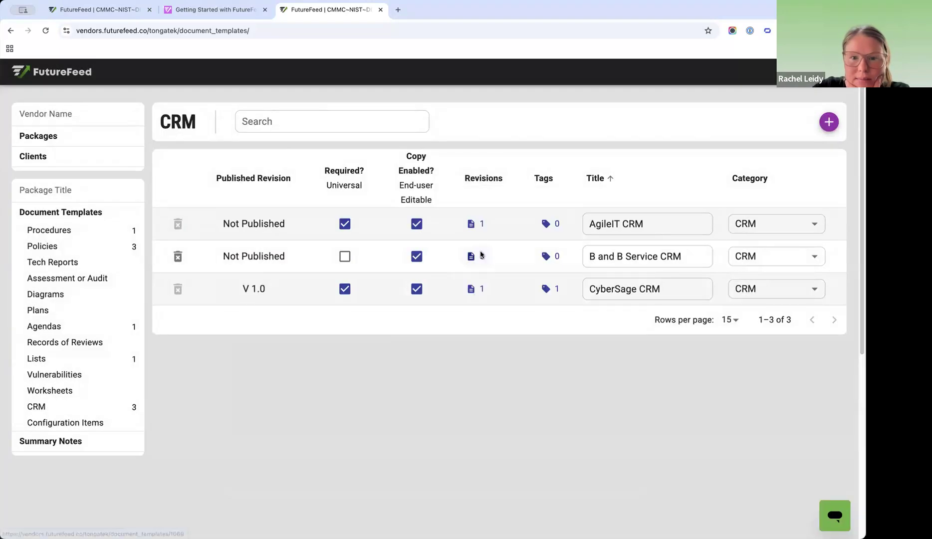
click(472, 256)
click(245, 170)
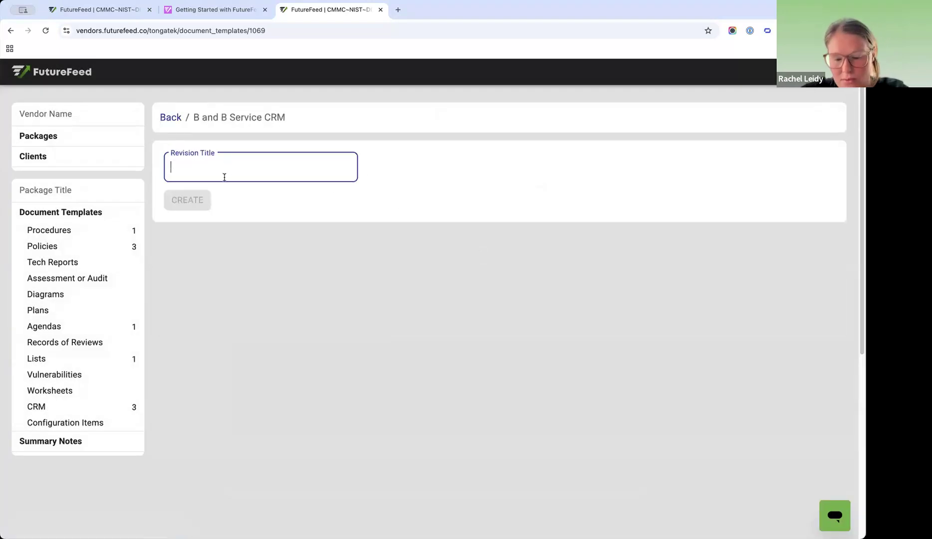
text(Verson 1.0)
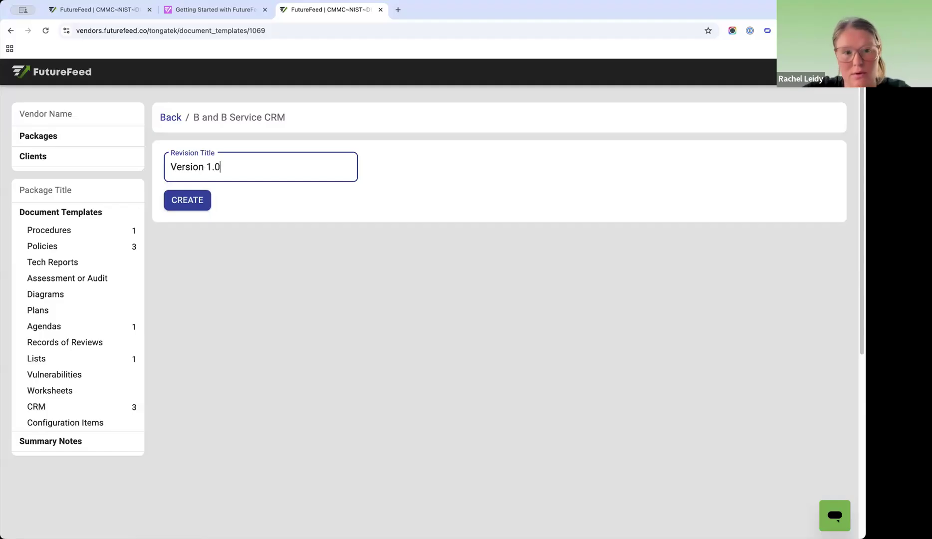
click(200, 210)
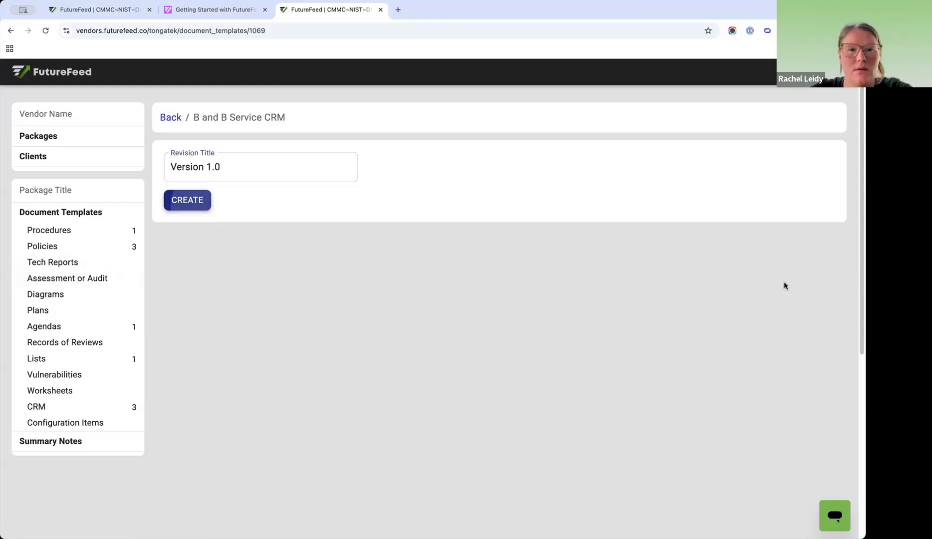
- Enter "3.11.2 - B and B performs vuln scanning for all their clients." as the content of the Version 1.0 revision
click(798, 195)
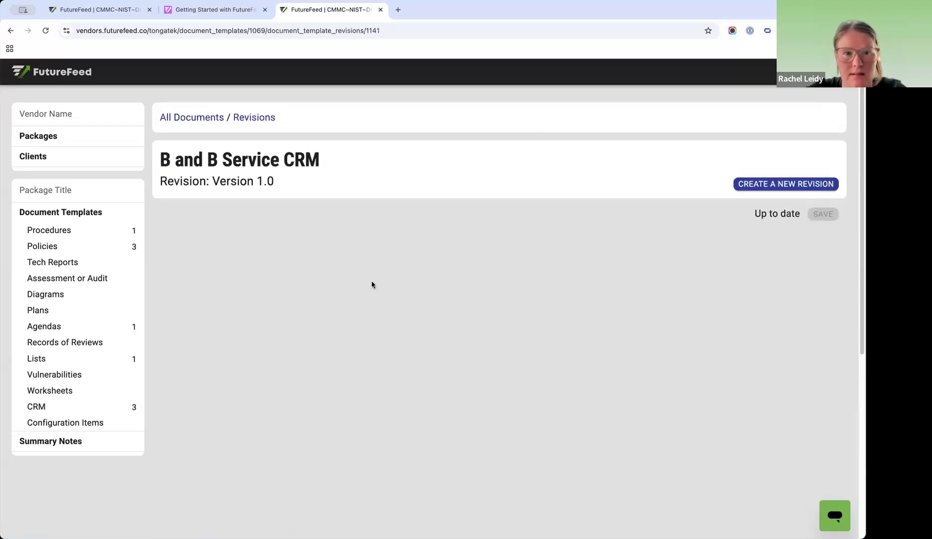
text(3.14.1)
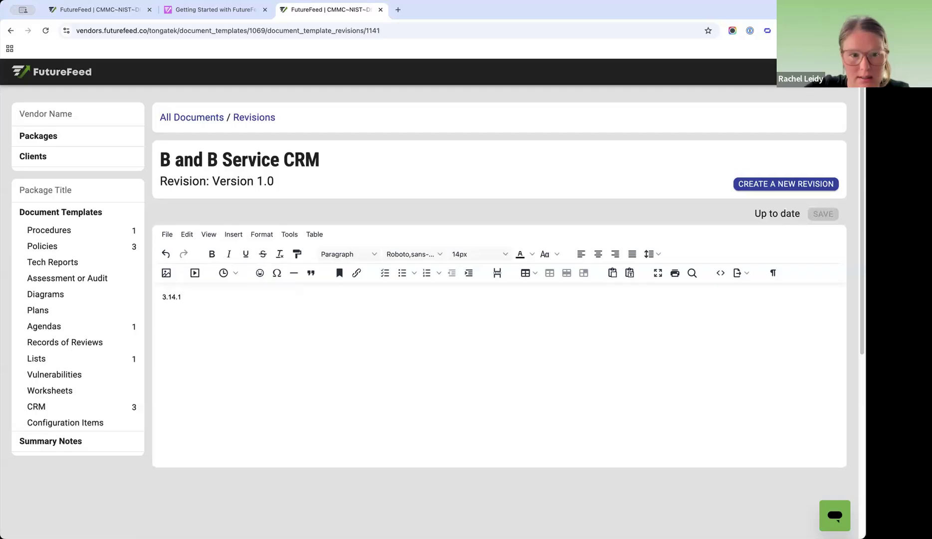
text(1)
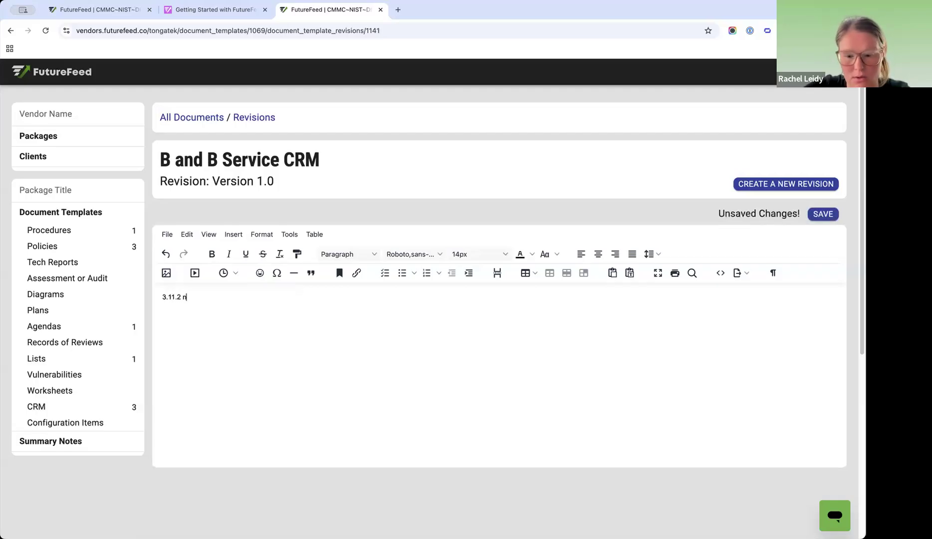
text(.2 n)
key(BackSpace)
text(- B)
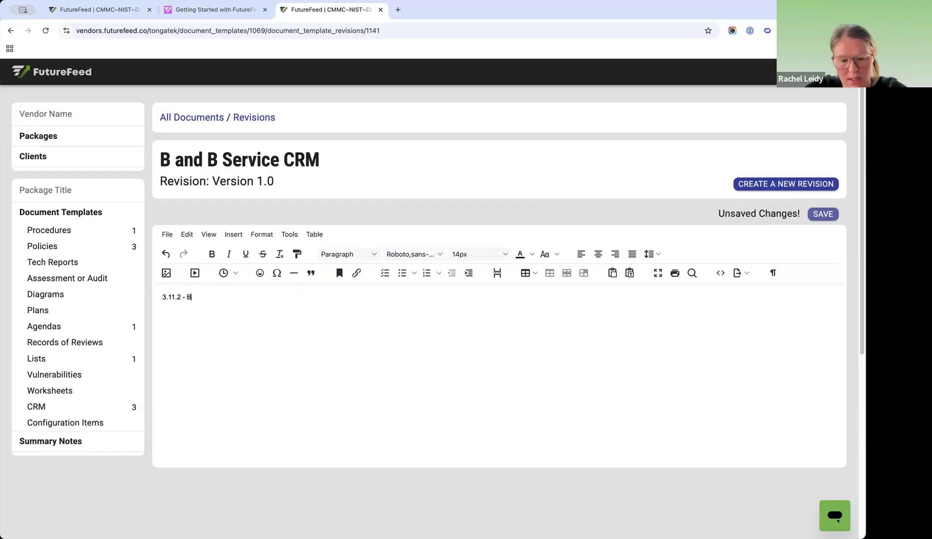
text( and B pers)
key(BackSpace)
text(forms vuln scanning)
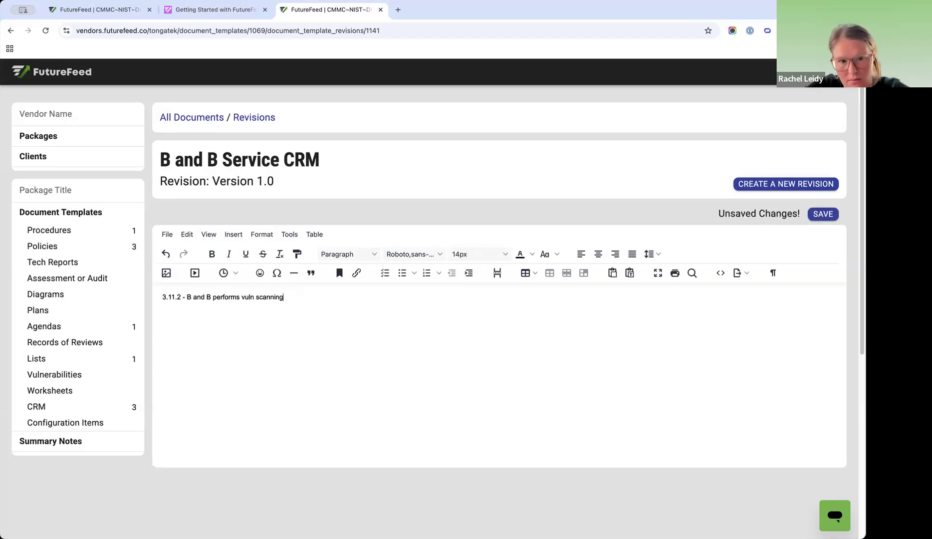
text( for all the)
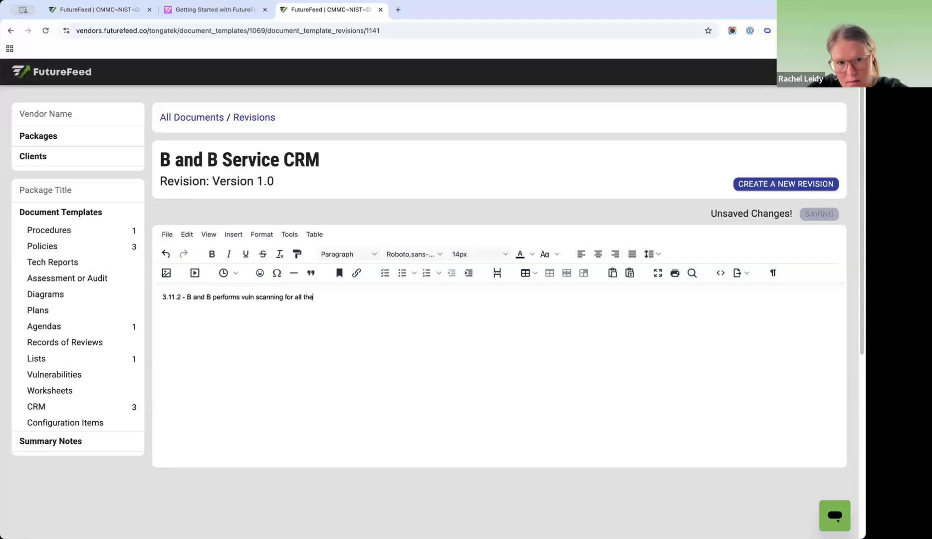
text(ir clinets)
key(BackSpace)
key(BackSpace)
key(BackSpace)
key(BackSpace)
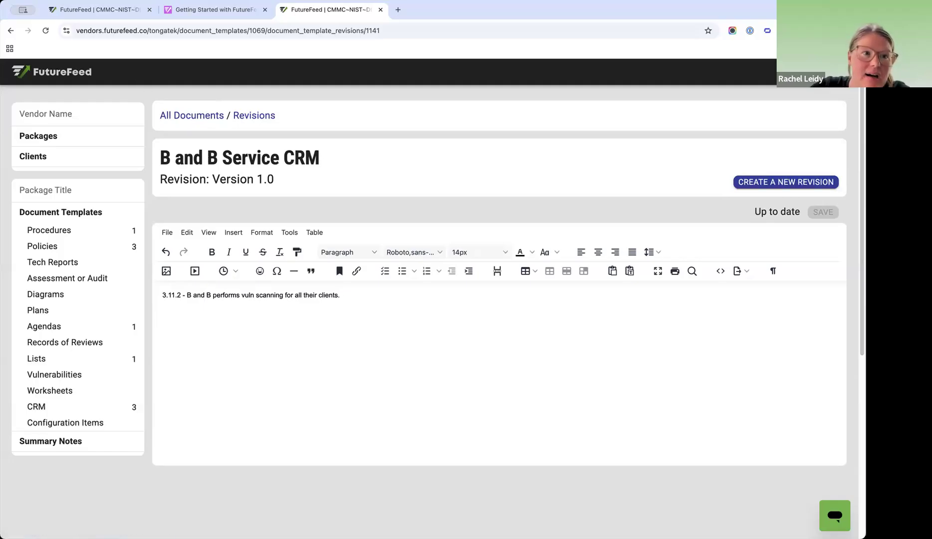
- Publish the Version 1.0 revision of B and B Service CRM and return to the CRM template list
click(14, 31)
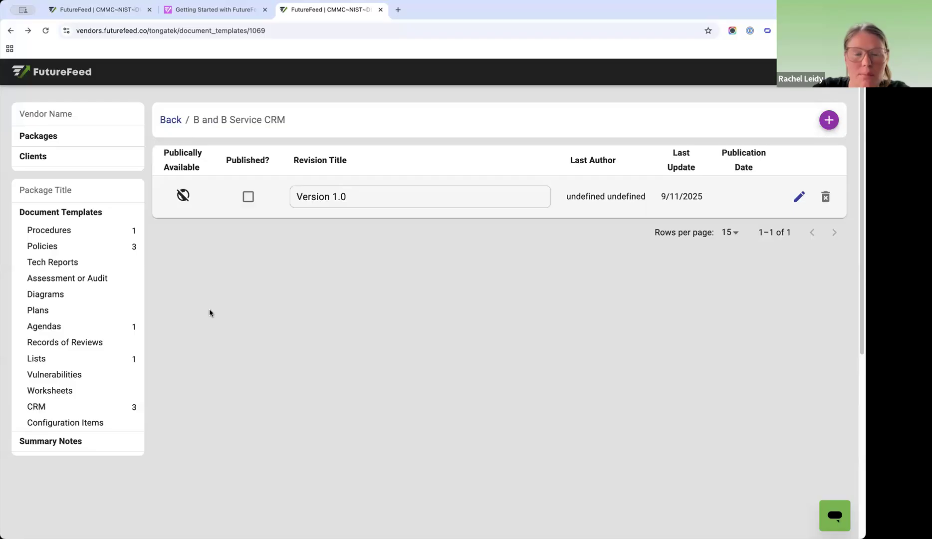
click(248, 205)
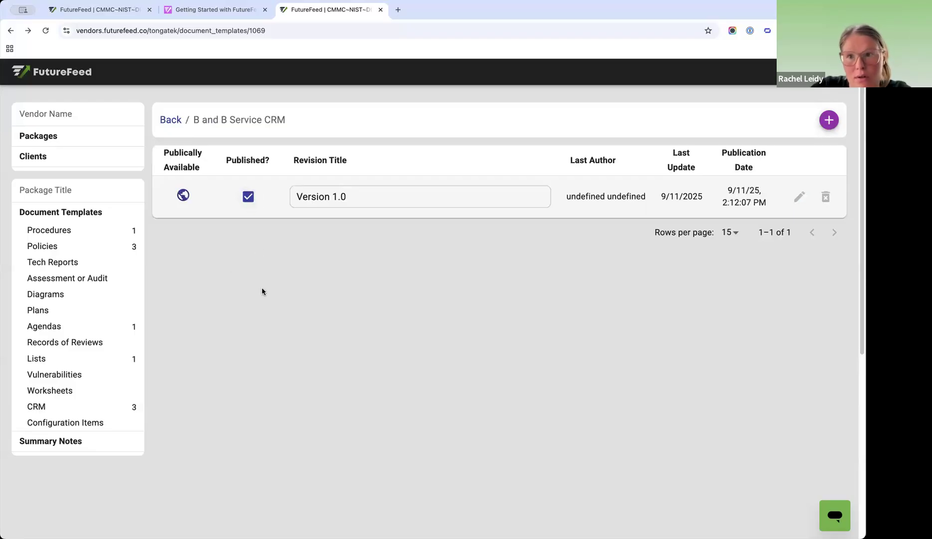
click(69, 406)
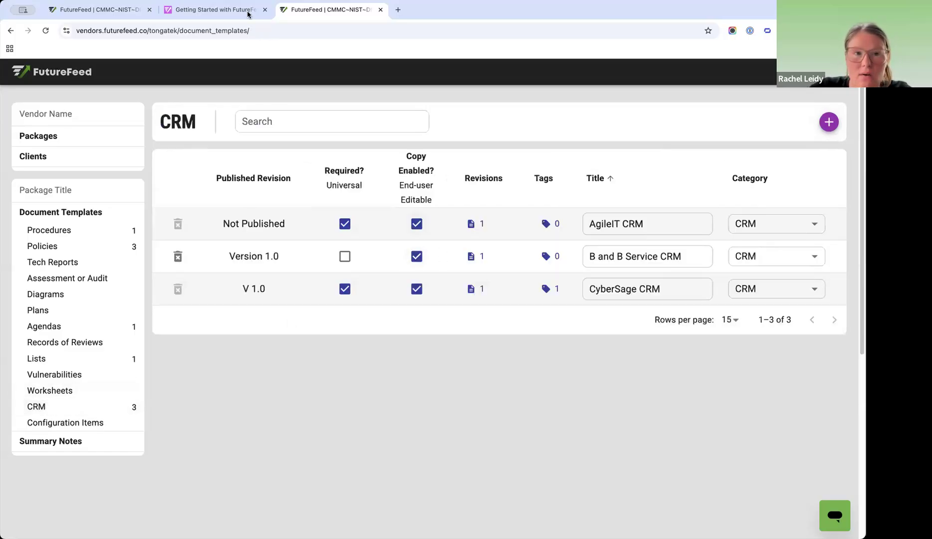
- Reload the training subscription's reference documents and examine only the active CRM documents
click(97, 9)
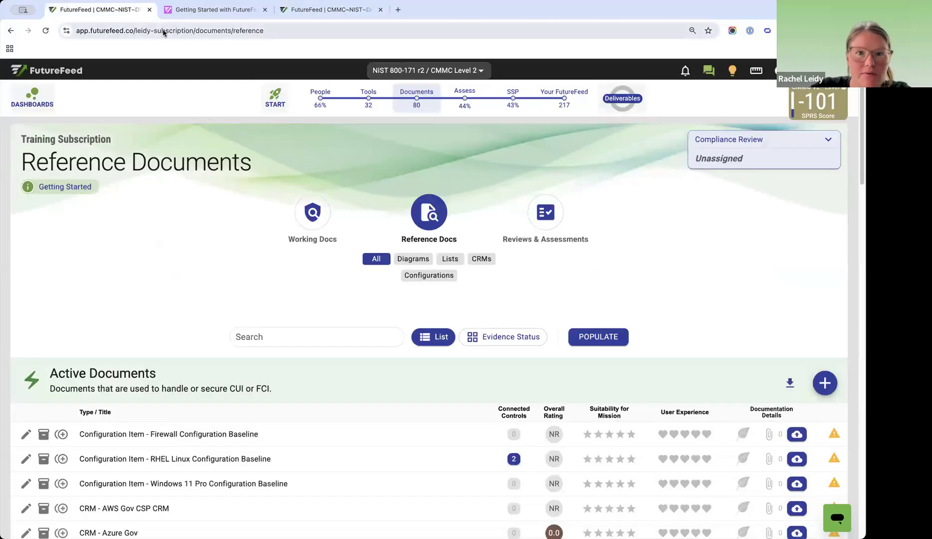
click(163, 32)
mouse_move(368, 95)
key(Return)
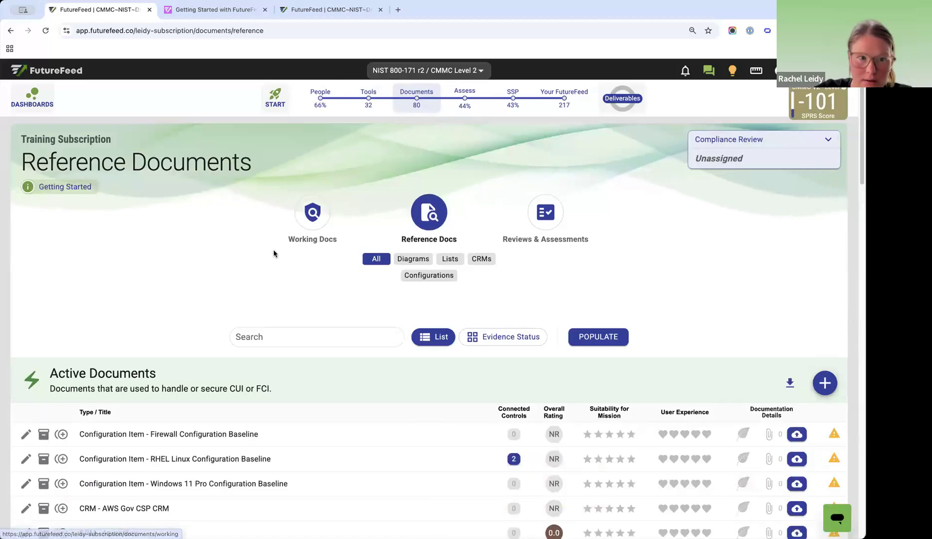
click(479, 259)
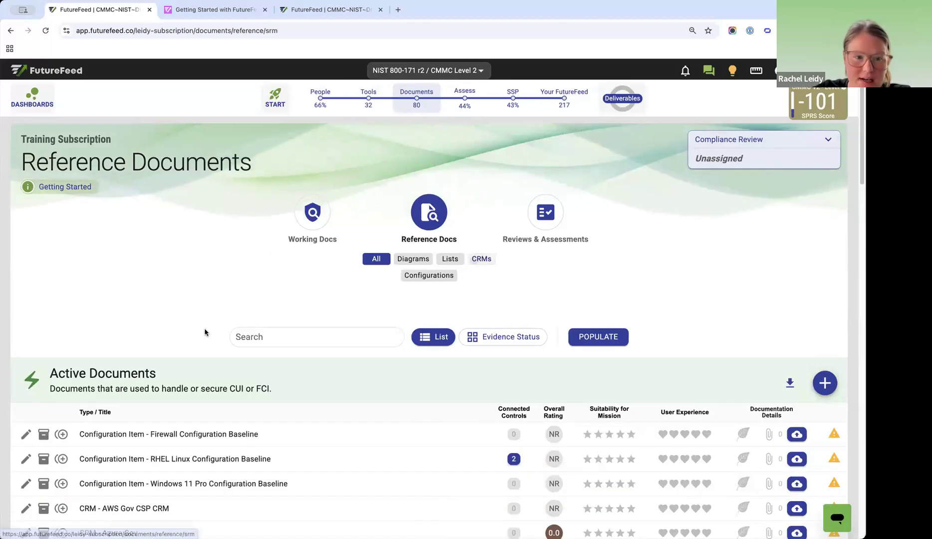
scroll(205, 324, down, 5)
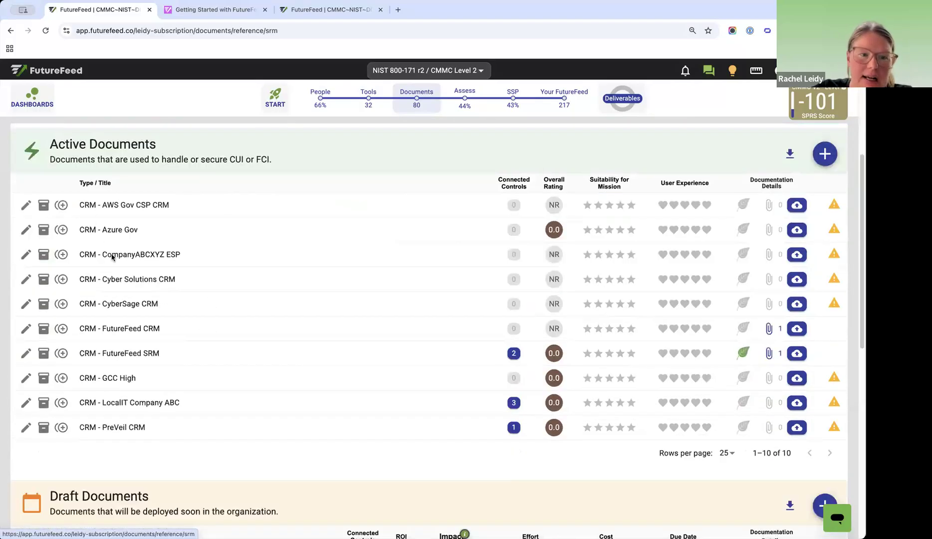
- Review the training subscription's active and draft CRM documents
scroll(125, 229, down, 1)
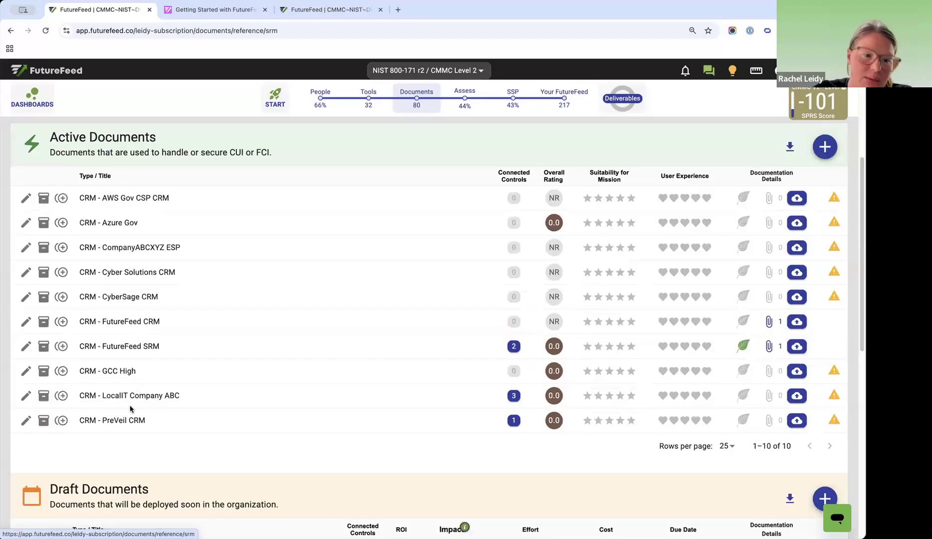
scroll(130, 408, down, 3)
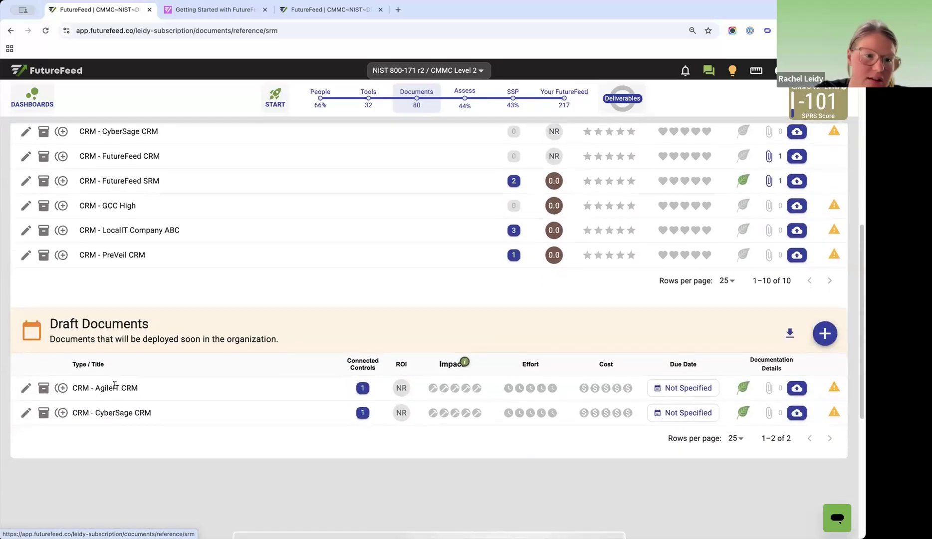
scroll(115, 384, up, 3)
- In the vendor portal, make the B and B Service CRM template required for every client and disable its end-user copying
click(346, 10)
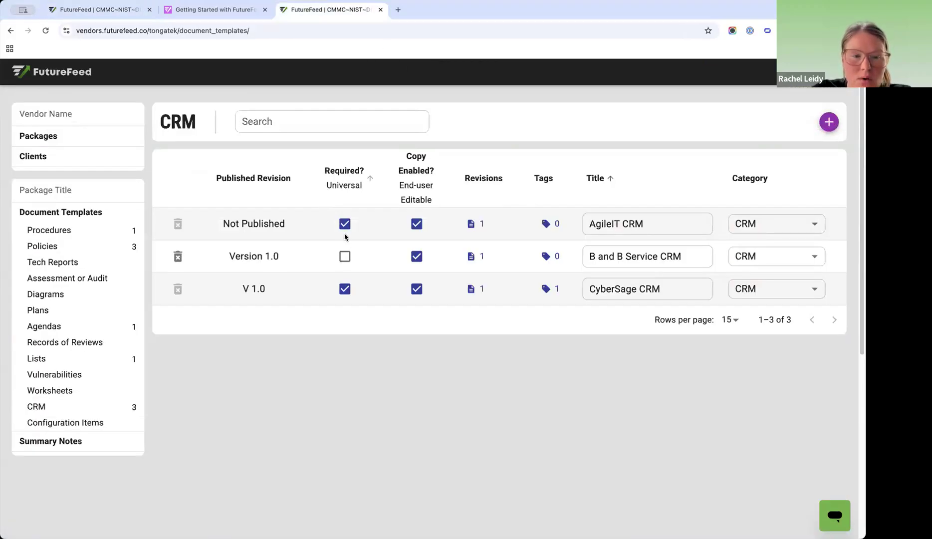
click(349, 258)
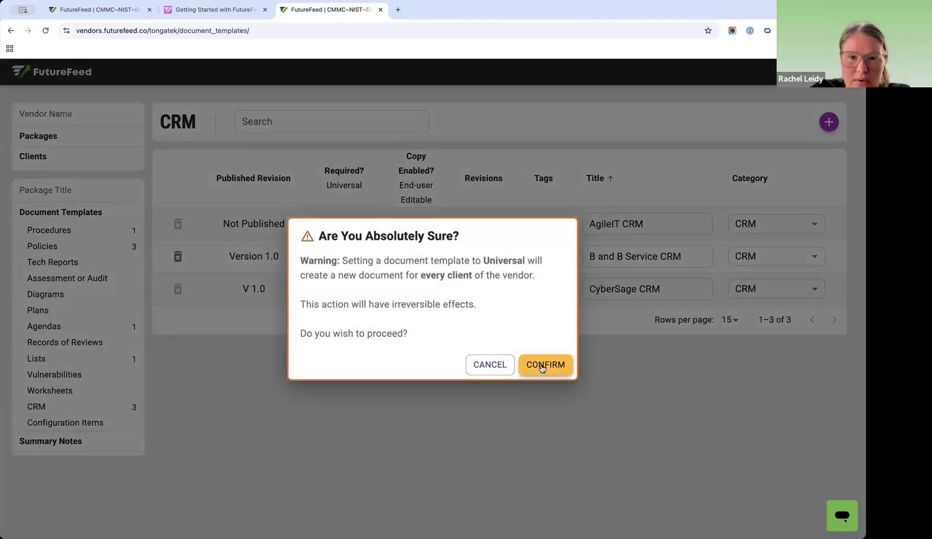
click(542, 367)
click(418, 258)
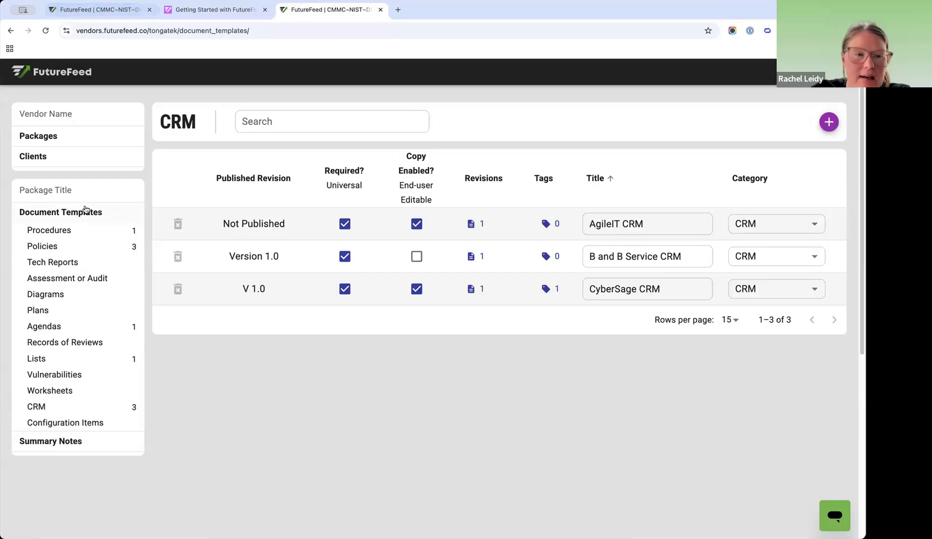
- Reload the training subscription's CRM reference documents and find B and B Service CRM among the draft documents
click(72, 10)
click(110, 30)
key(Return)
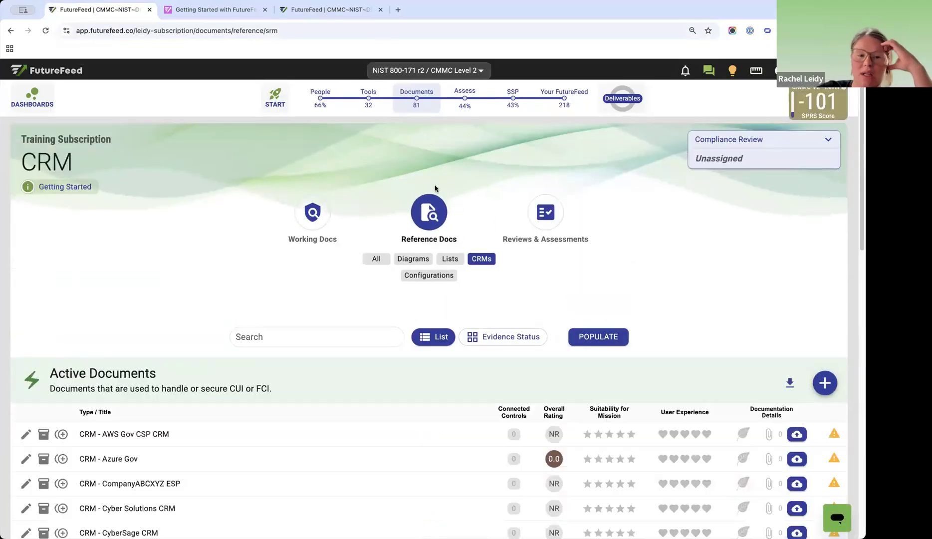
scroll(215, 355, down, 4)
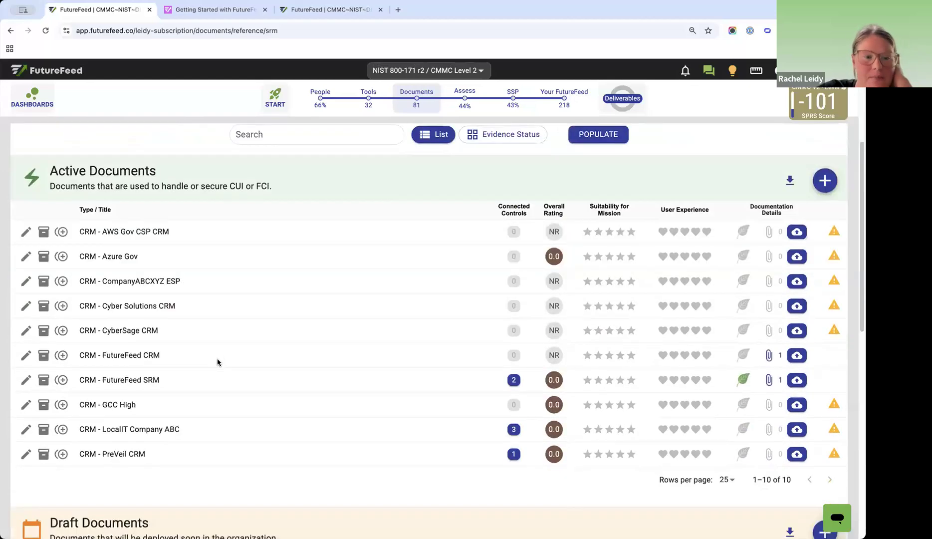
scroll(217, 361, down, 4)
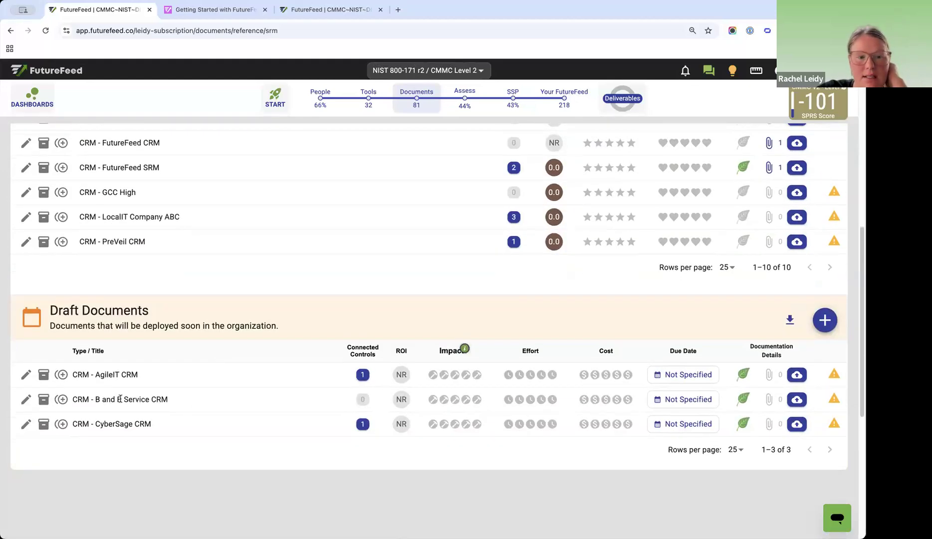
drag(120, 399, 169, 399)
drag(59, 309, 99, 311)
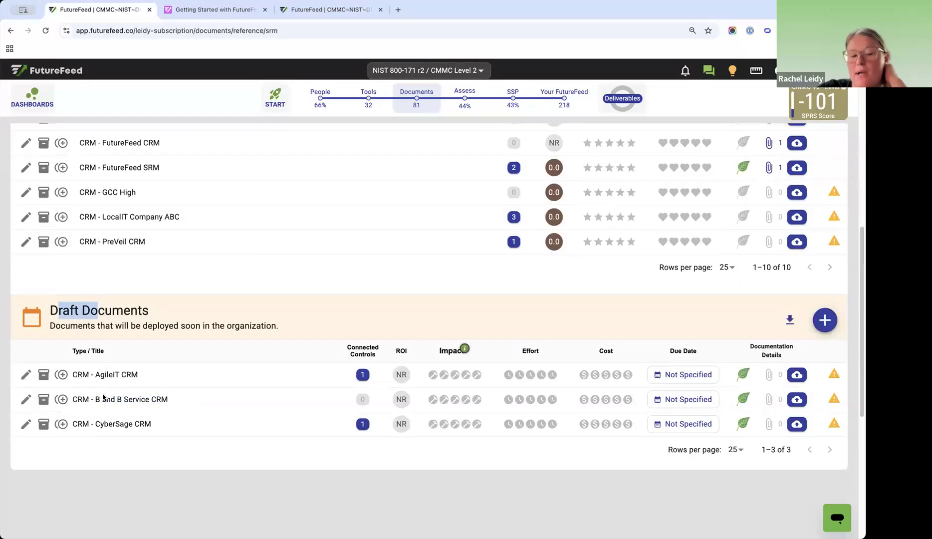
drag(105, 399, 169, 399)
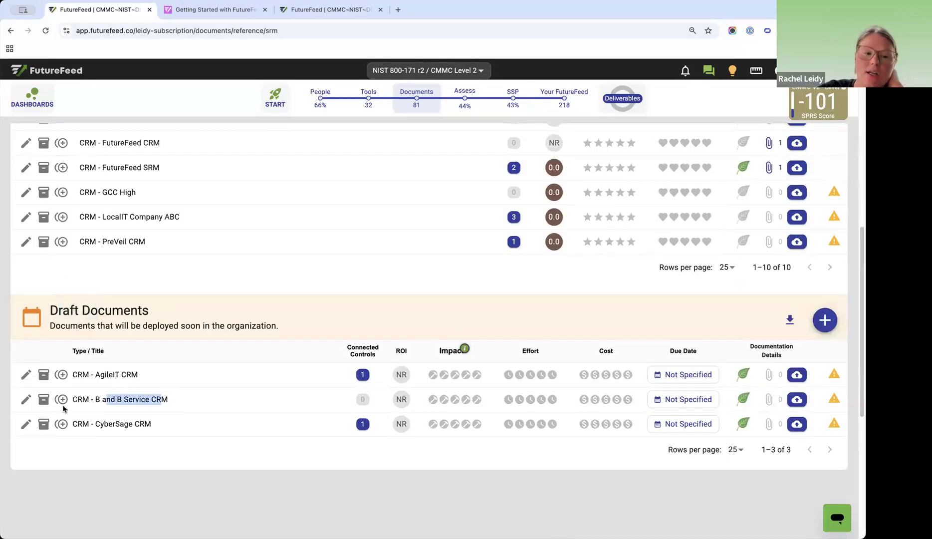
- Change the status of the draft B and B Service CRM document to Active (Approved) and close it
click(26, 401)
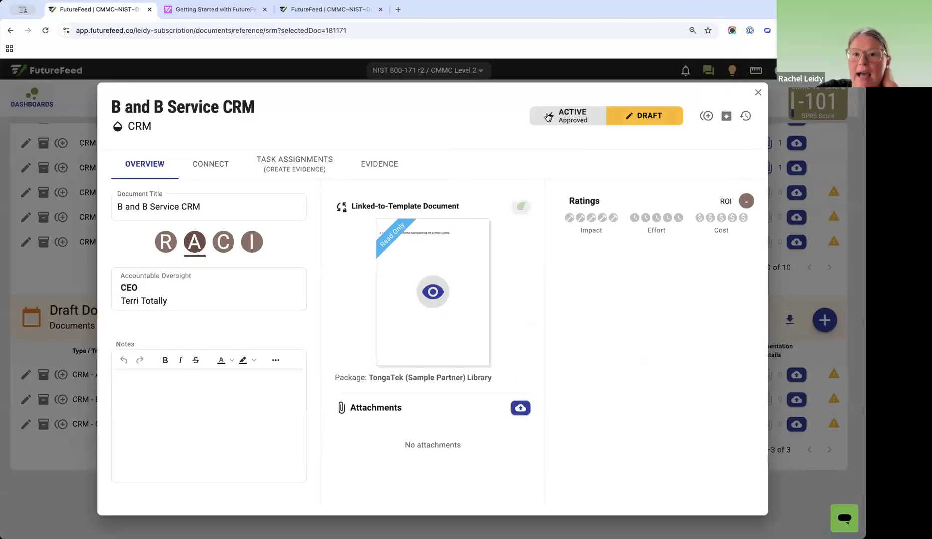
click(547, 117)
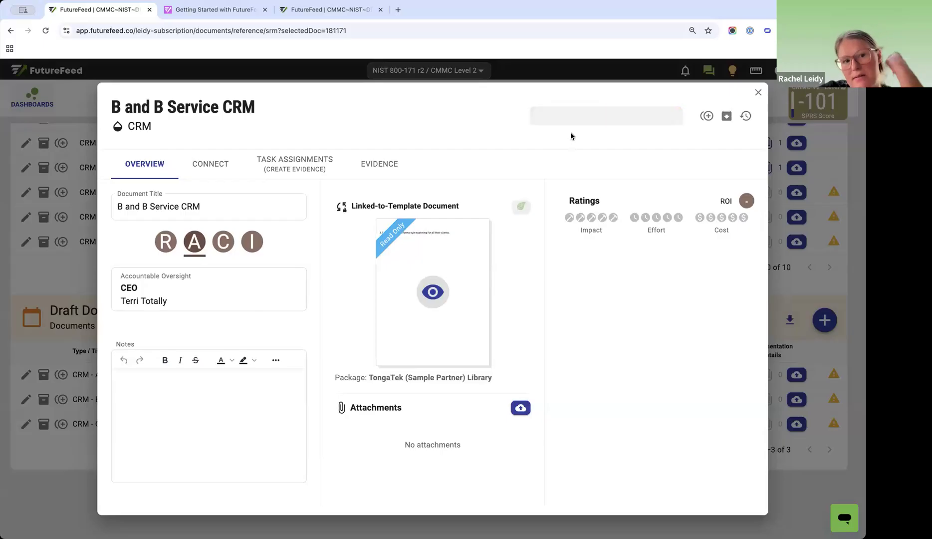
click(758, 94)
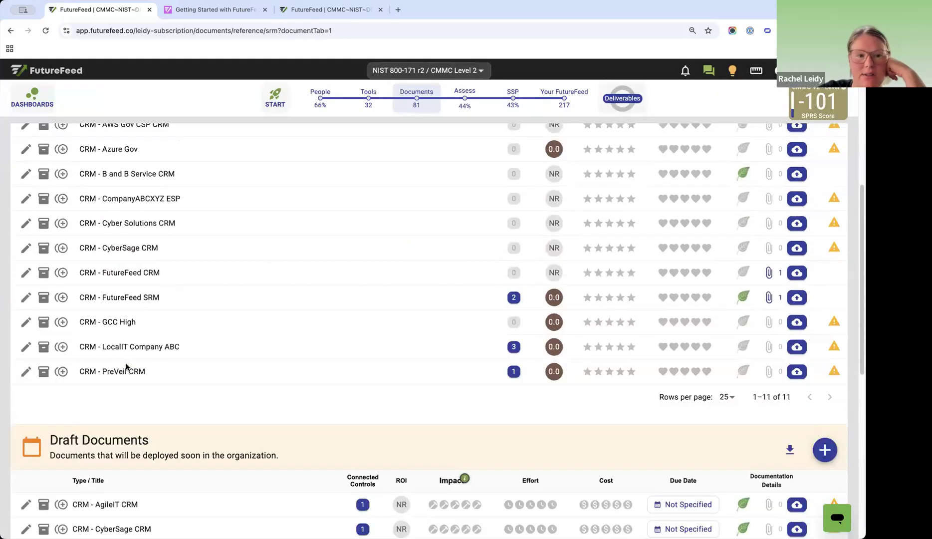
- Locate B and B Service CRM in the list of active documents
scroll(127, 357, up, 3)
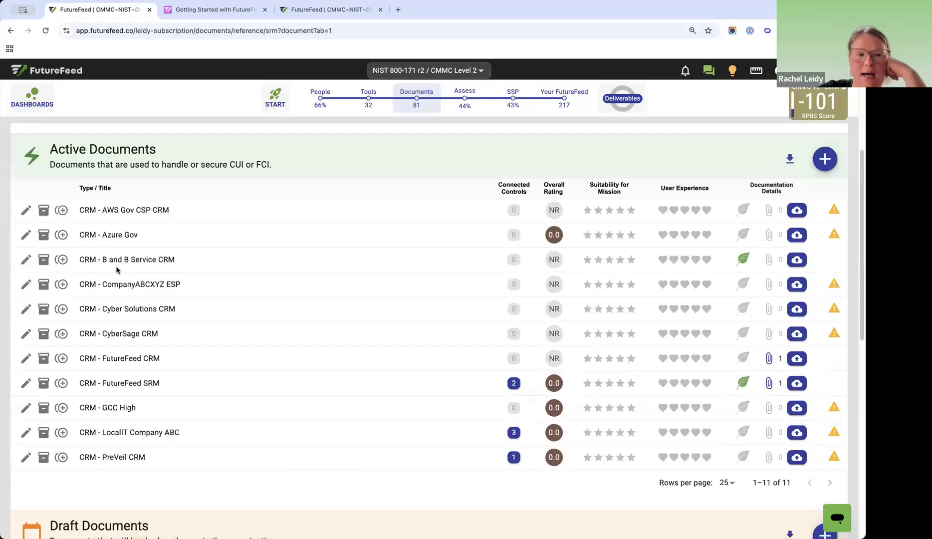
drag(74, 174, 237, 173)
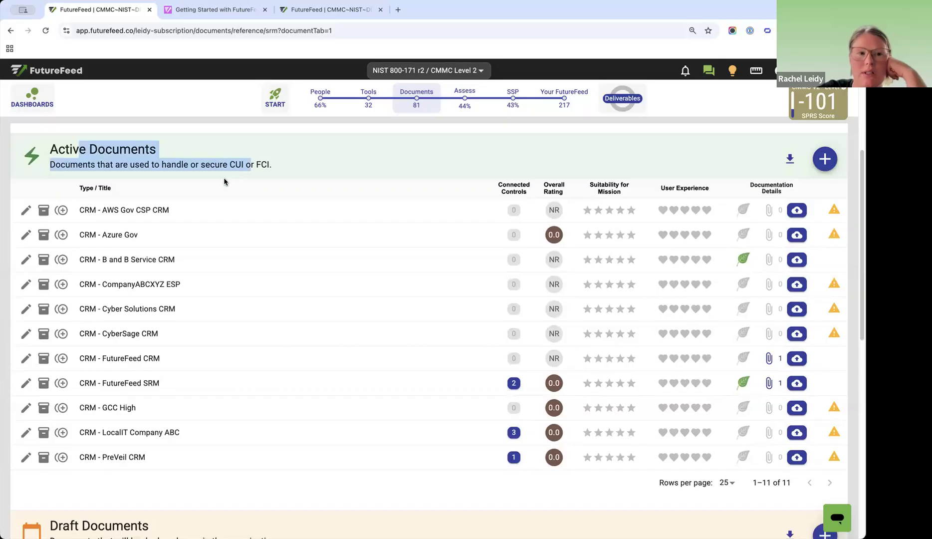
click(144, 161)
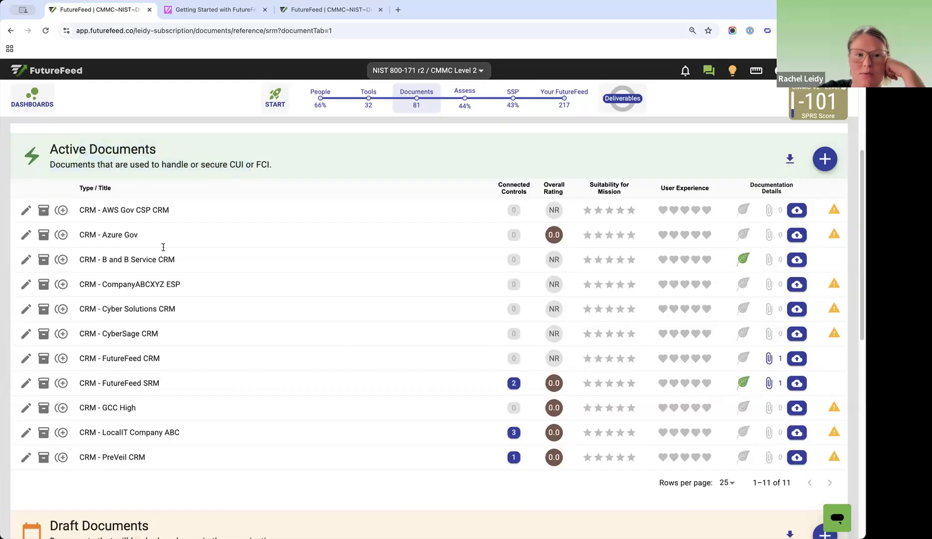
triple_click(119, 260)
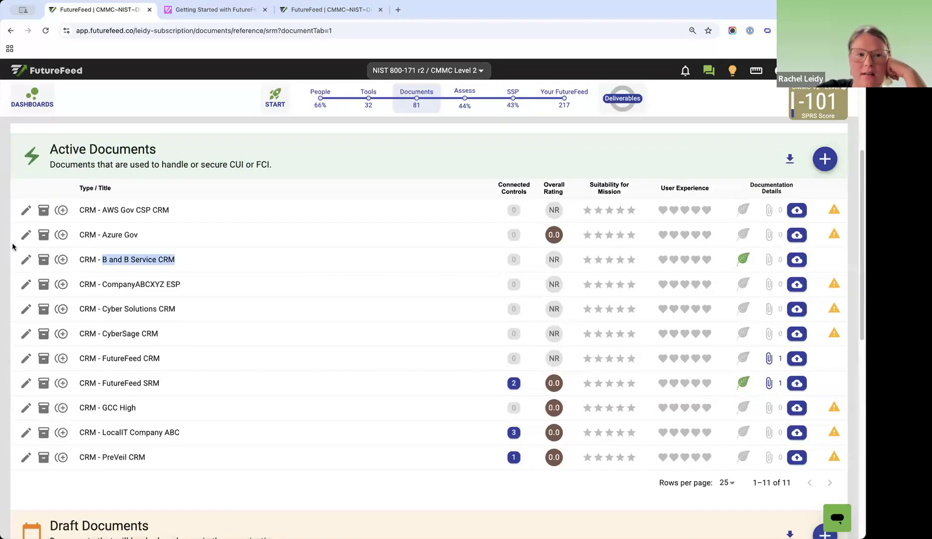
- Open the active B and B Service CRM document and preview its read-only linked-to-template content
click(25, 259)
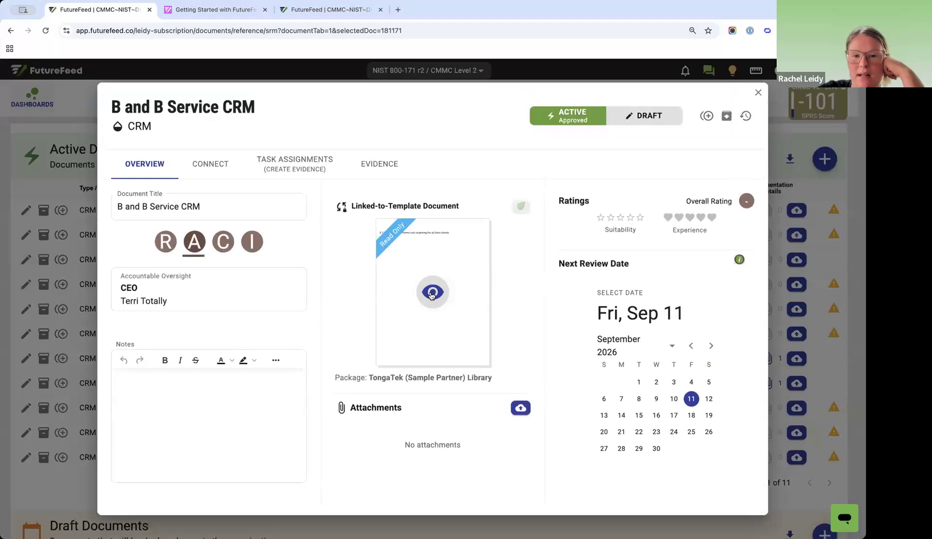
click(432, 291)
drag(279, 132, 430, 135)
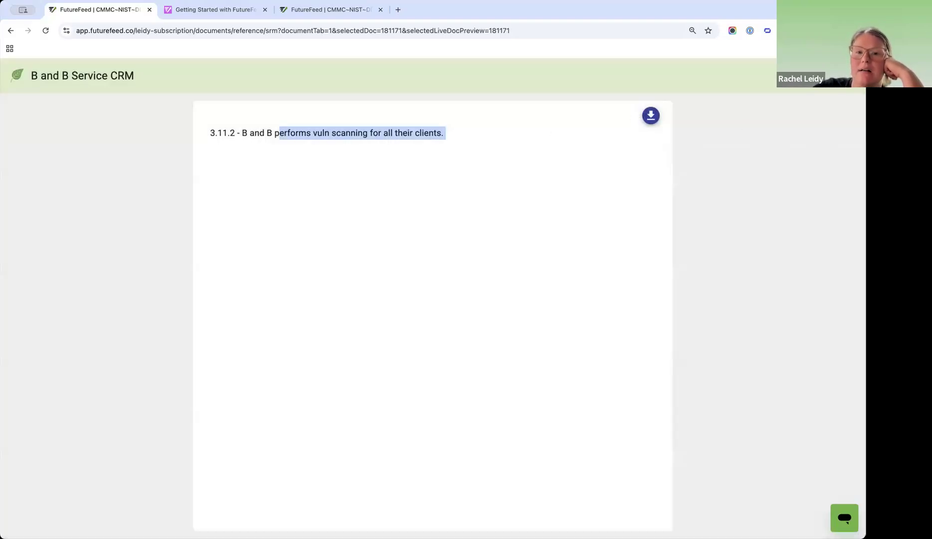
key(Escape)
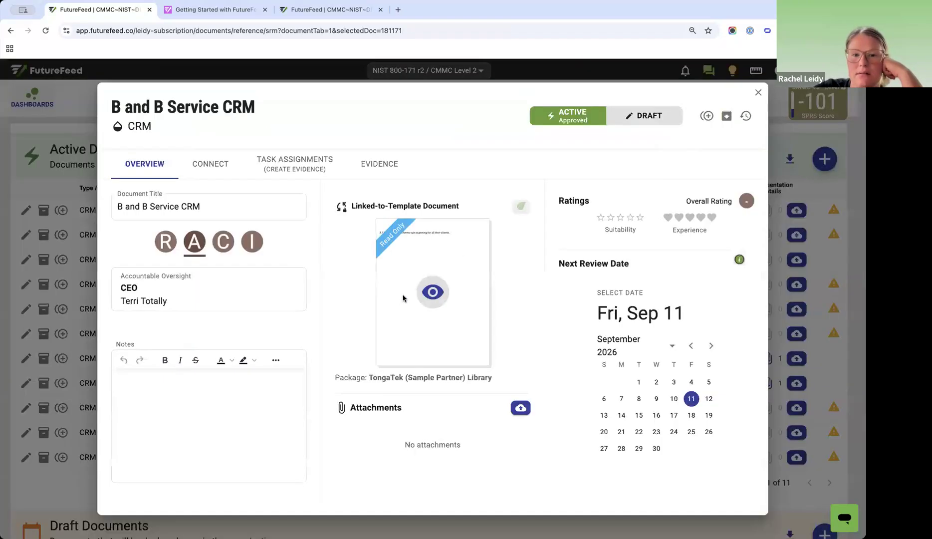
click(443, 291)
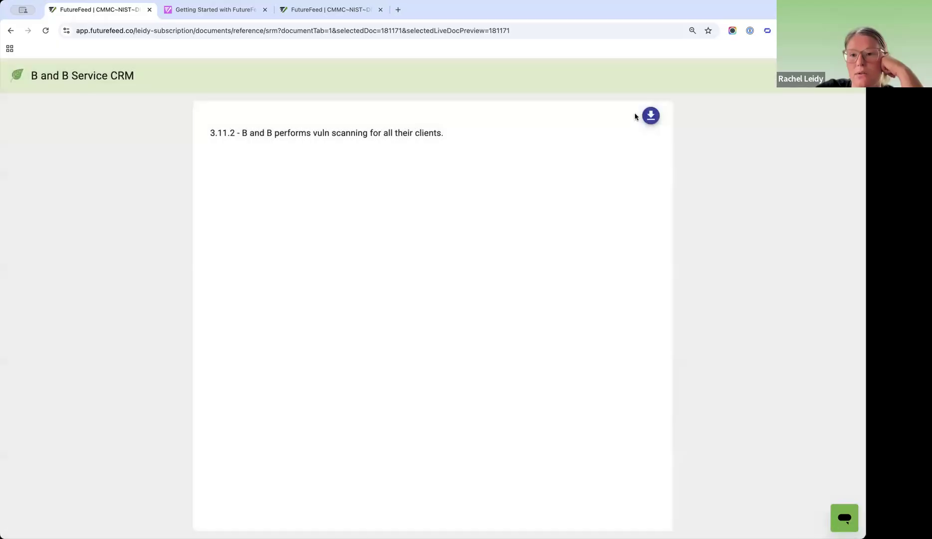
click(851, 77)
- Open the vendor package's Summary Notes for the CMMC v2 framework in the vendor portal
click(307, 10)
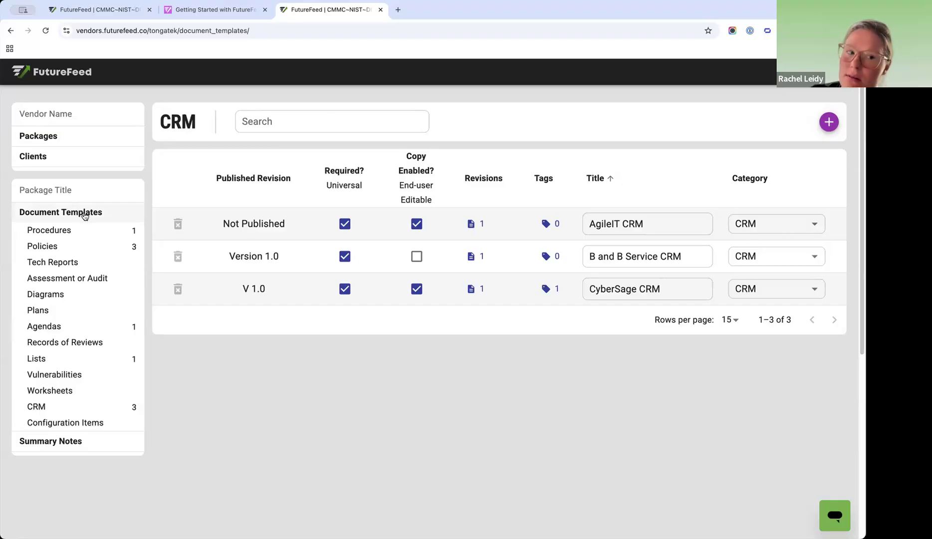
click(74, 441)
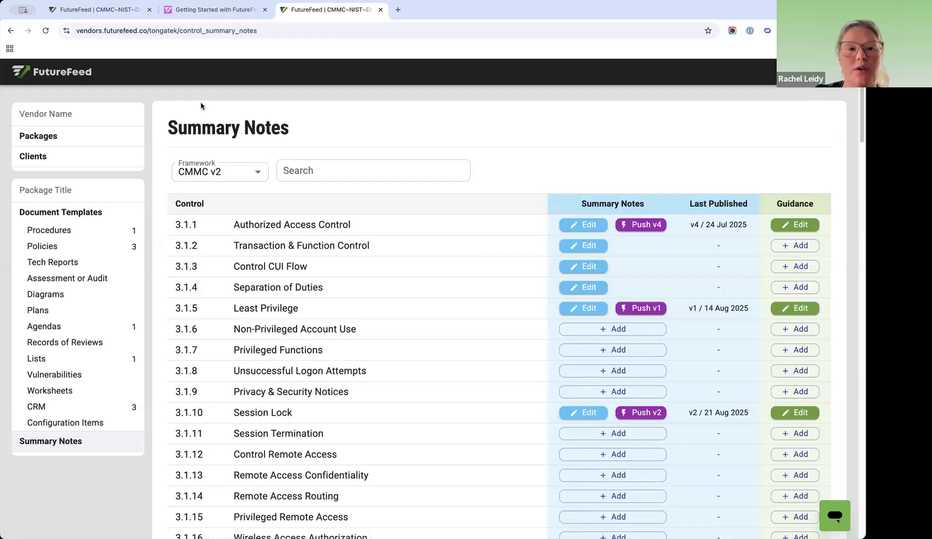
drag(200, 103, 211, 140)
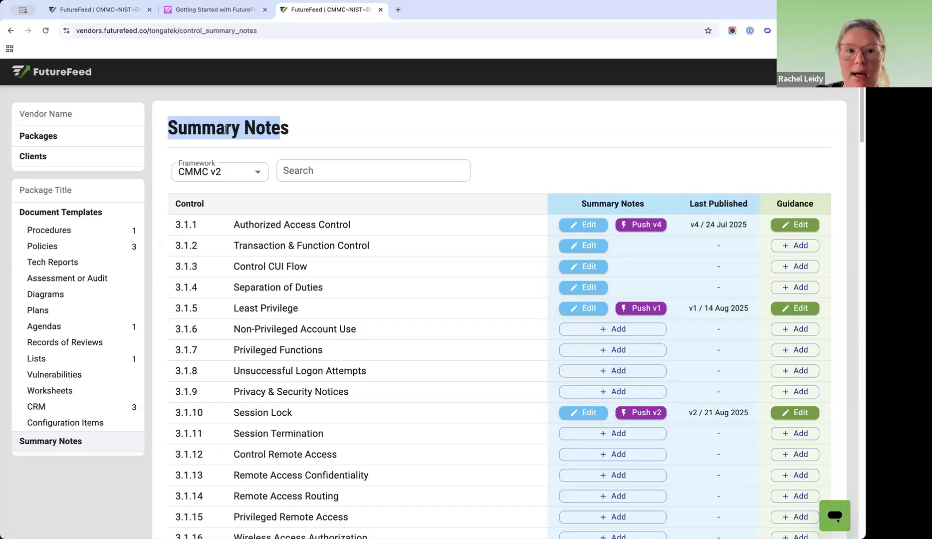
- Return to the training subscription, close the open document and view controls 3.1.8 and 3.1.22 in the assessment
click(125, 10)
click(758, 93)
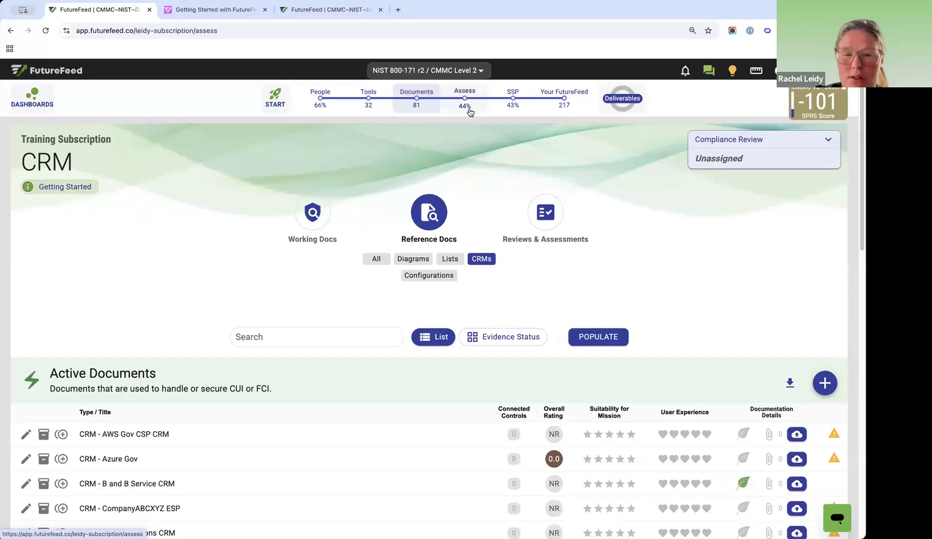
click(465, 100)
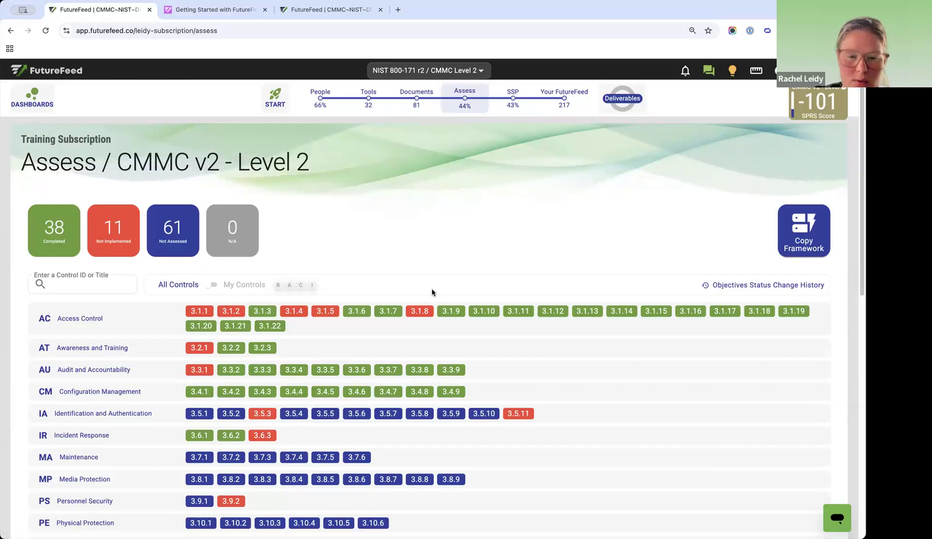
click(418, 312)
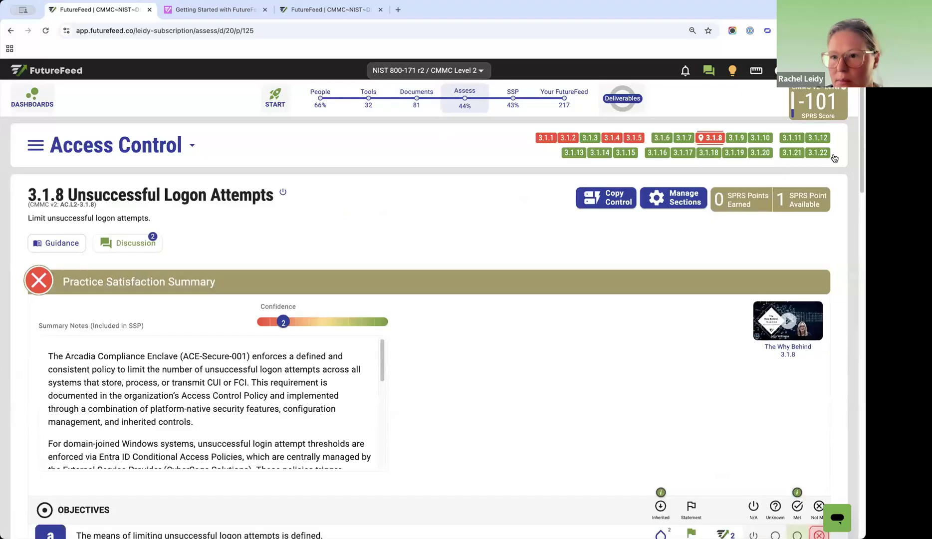
click(816, 152)
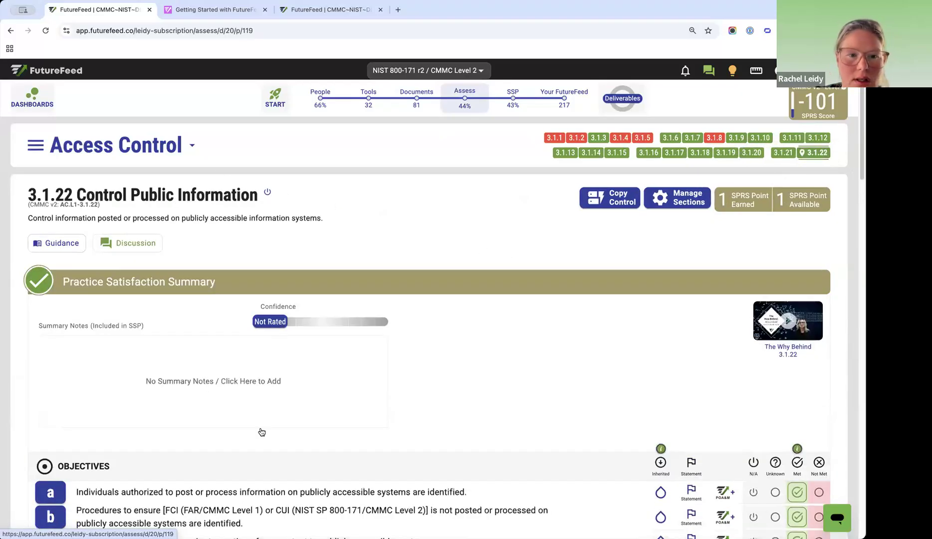
scroll(711, 294, down, 5)
scroll(707, 327, up, 5)
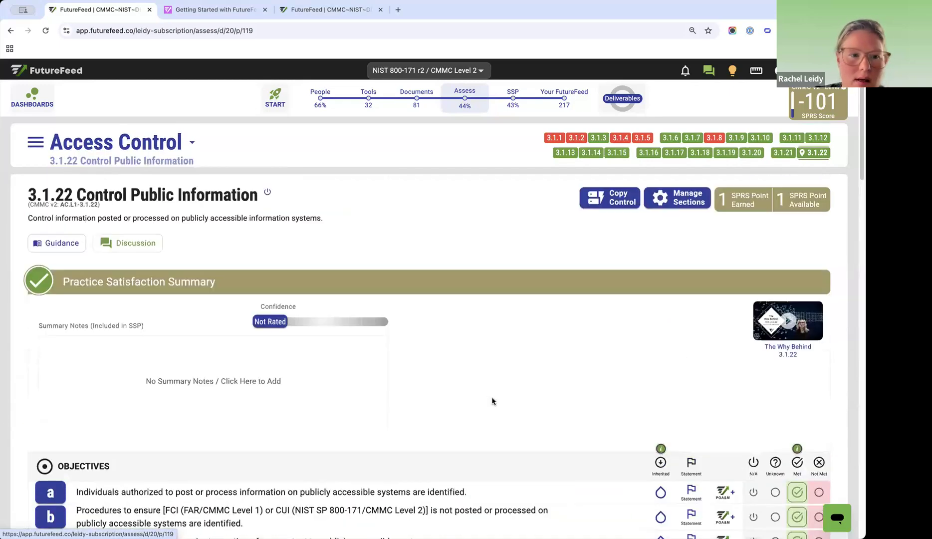
- Point out the Summary Notes (Included in SSP) section of control 3.1.22
drag(42, 325, 133, 326)
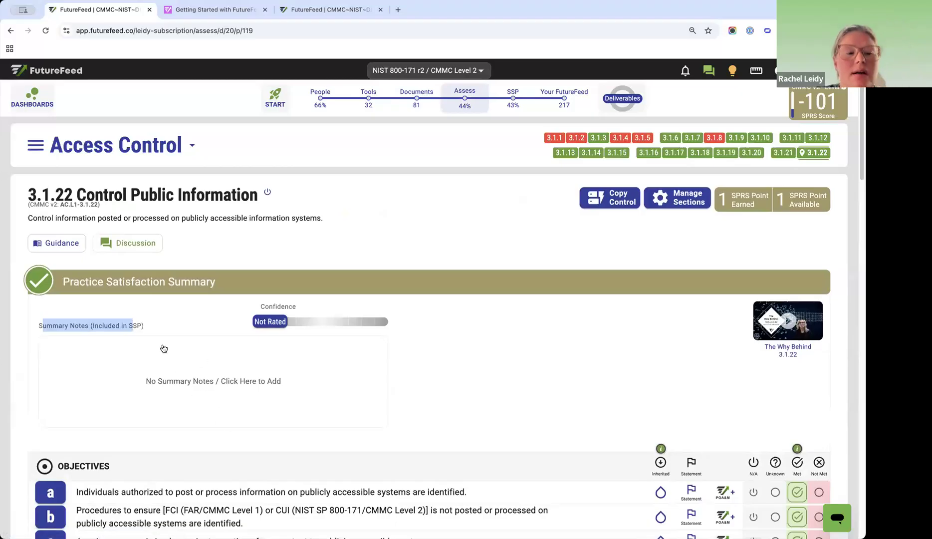
click(170, 322)
drag(44, 328, 228, 323)
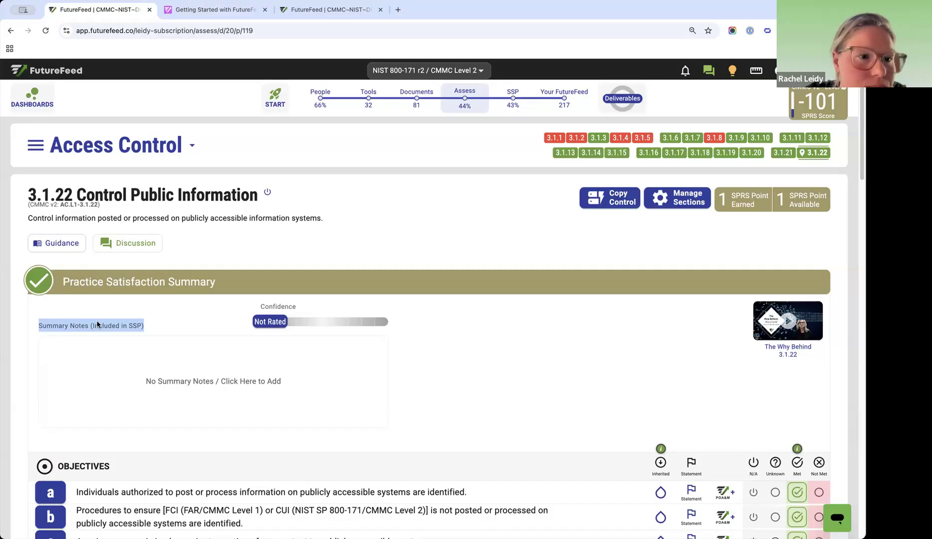
click(88, 338)
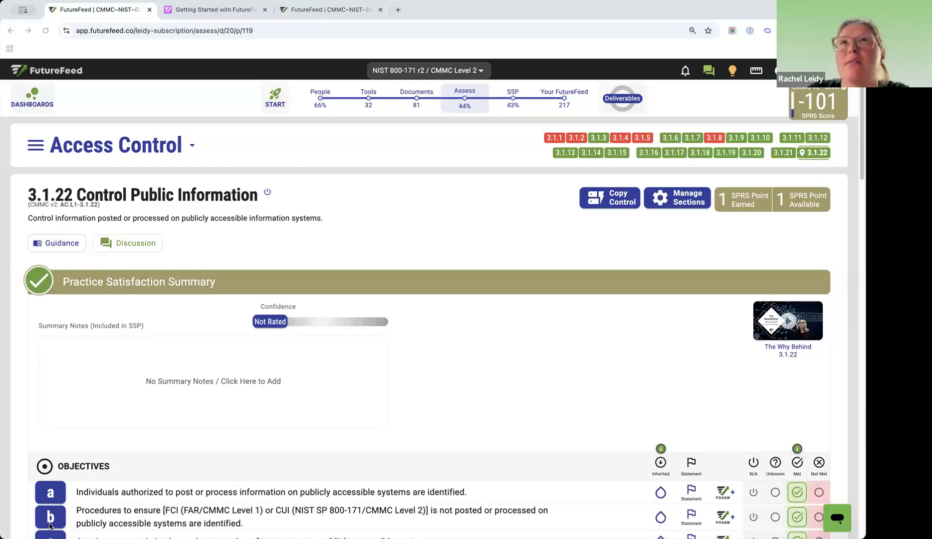
- View the Tools and Services overview and reopen control 3.1.22 Control Public Information in the assessment
click(355, 105)
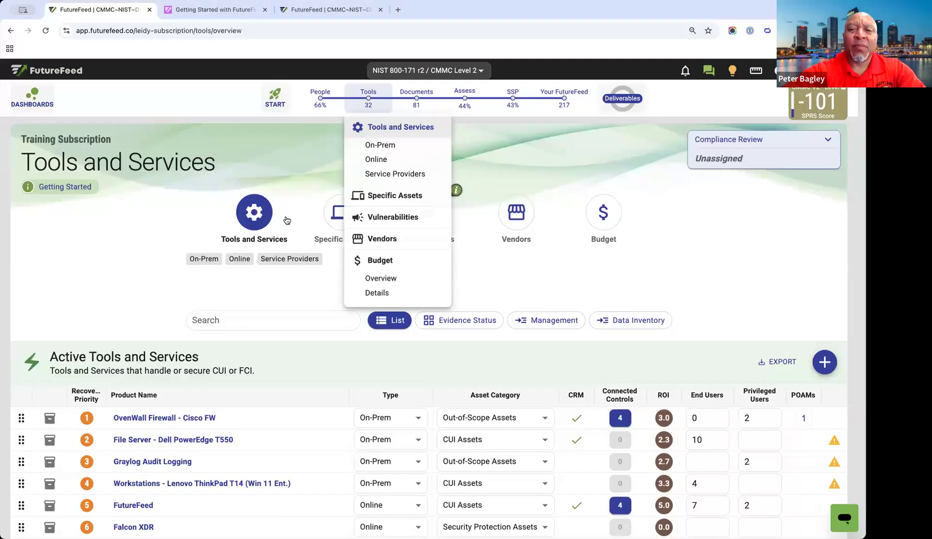
click(465, 96)
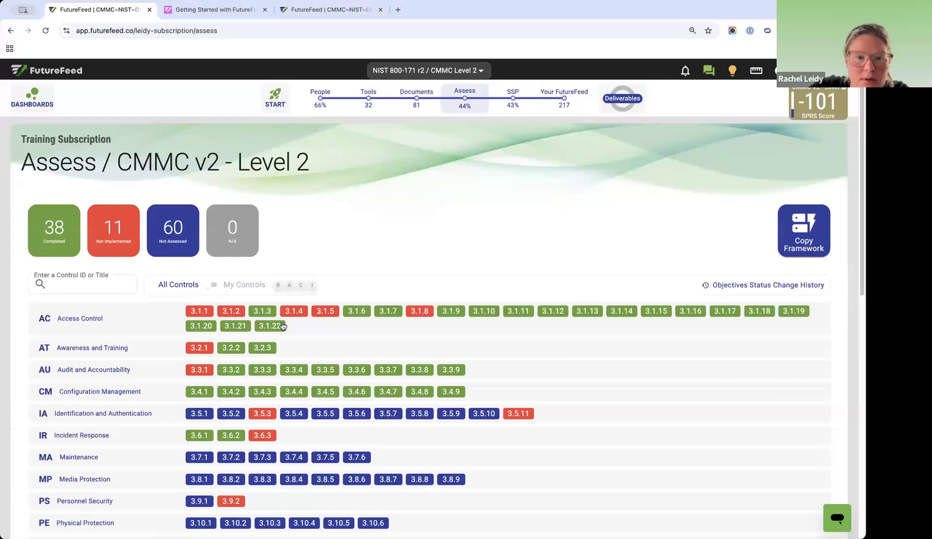
click(272, 325)
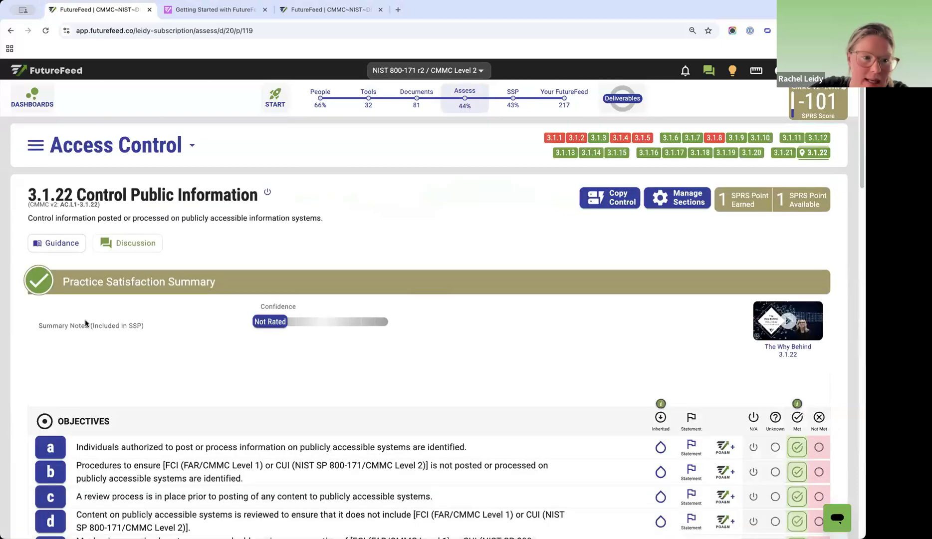
- Add summary notes to control 3.1.22 Control Public Information in the vendor portal and paste in the copied implementation text
click(326, 10)
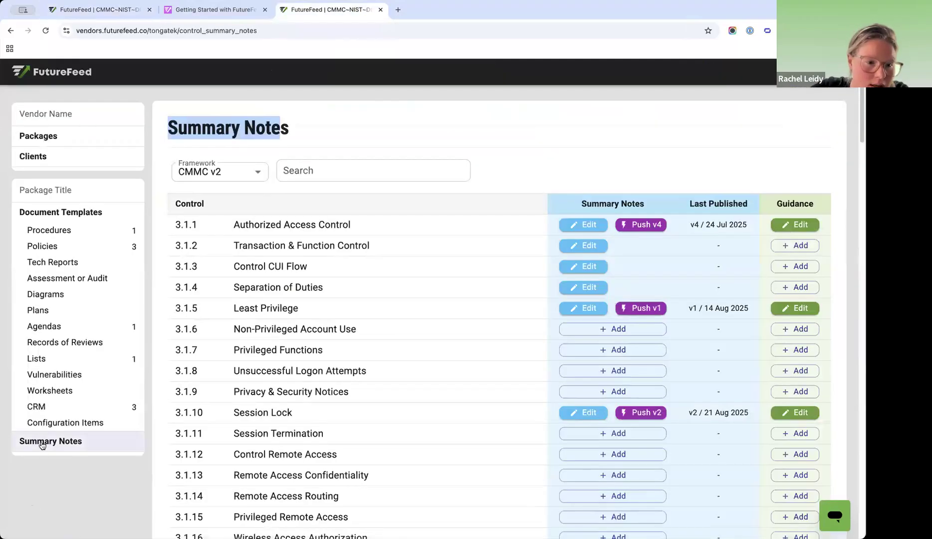
scroll(239, 379, down, 5)
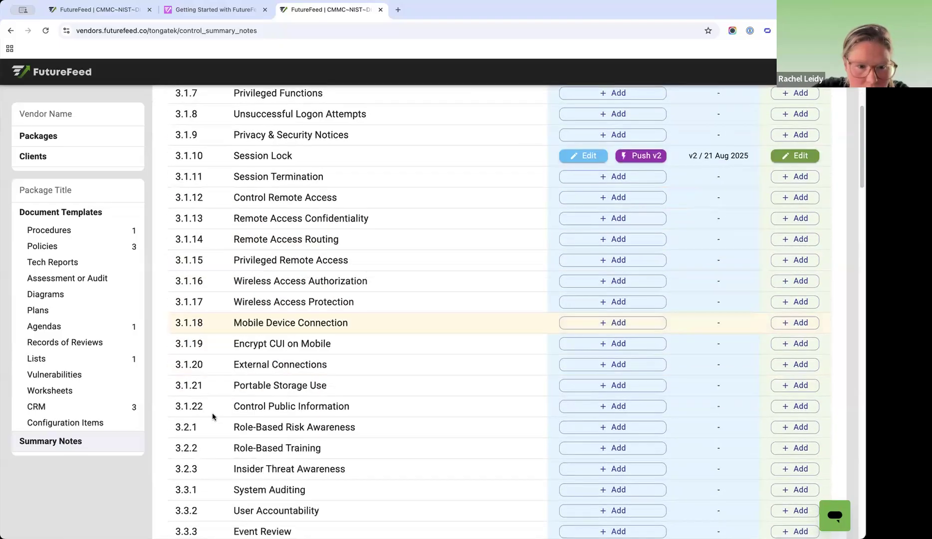
click(606, 406)
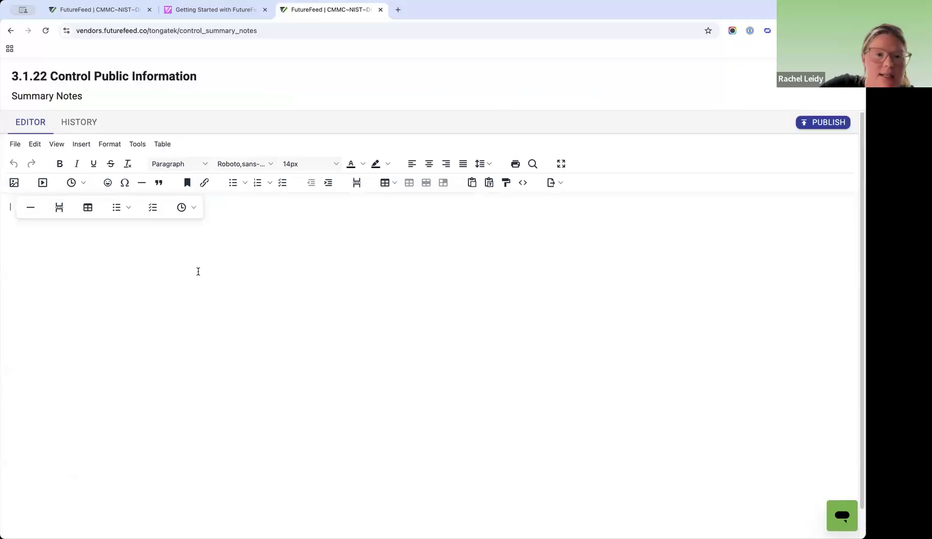
key(super+v)
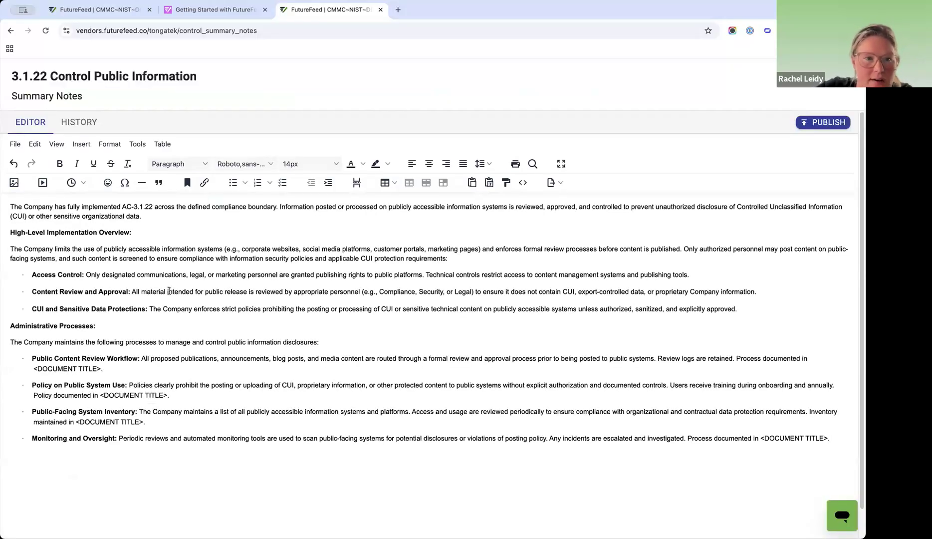
- Delete the High-Level Implementation Overview section with its introduction and three bullets from the 3.1.22 summary notes
drag(738, 309, 10, 232)
key(BackSpace)
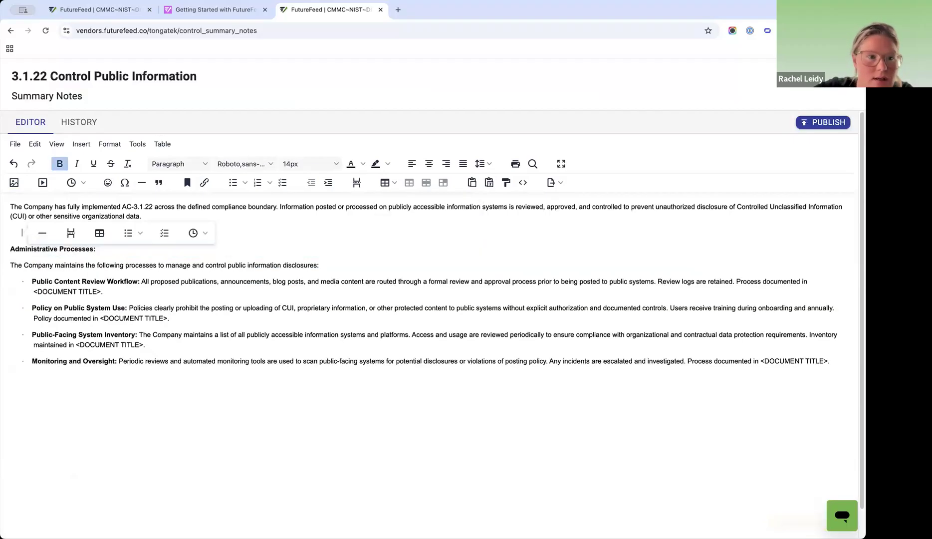
key(BackSpace)
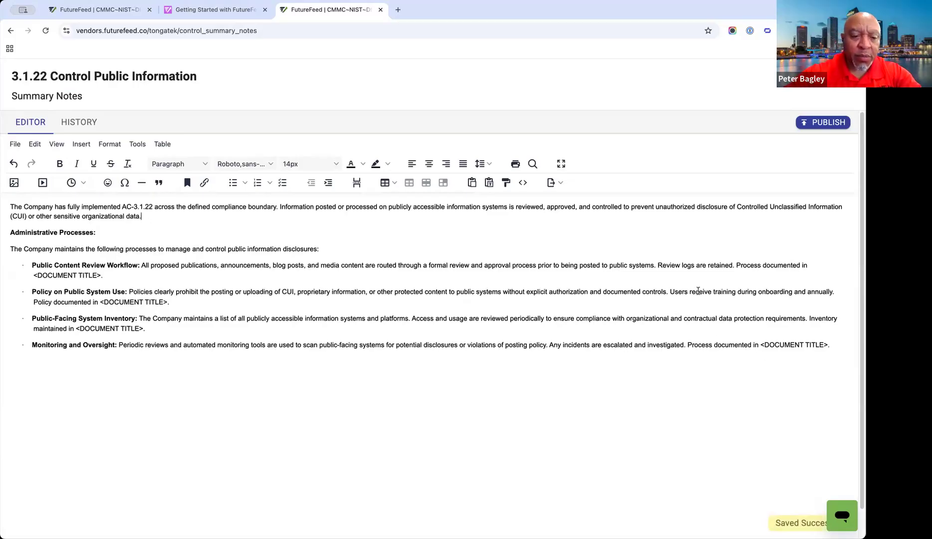
- Color the <DOCUMENT TITLE> placeholders red in the Public Content Review Workflow, Policy on Public System Use and Public-Facing System Inventory bullets
drag(32, 272, 102, 276)
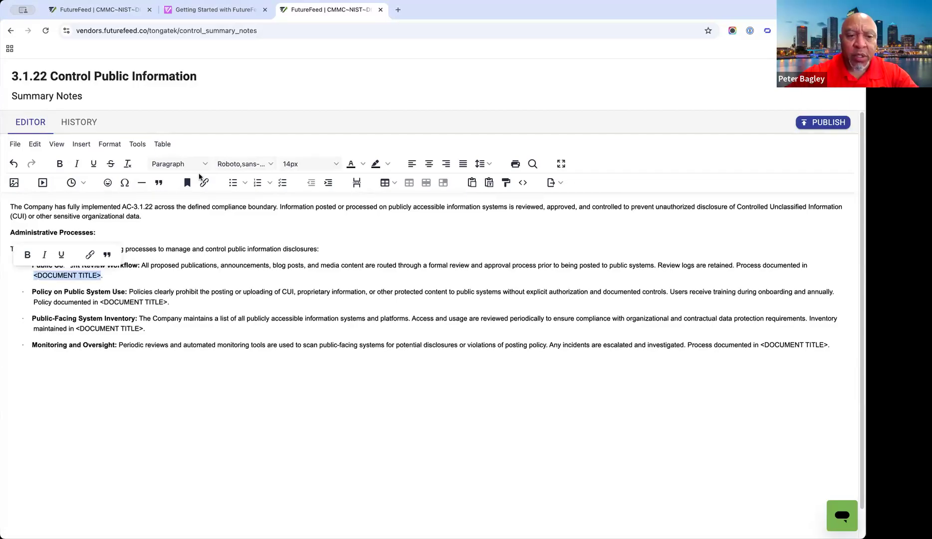
click(363, 163)
click(378, 194)
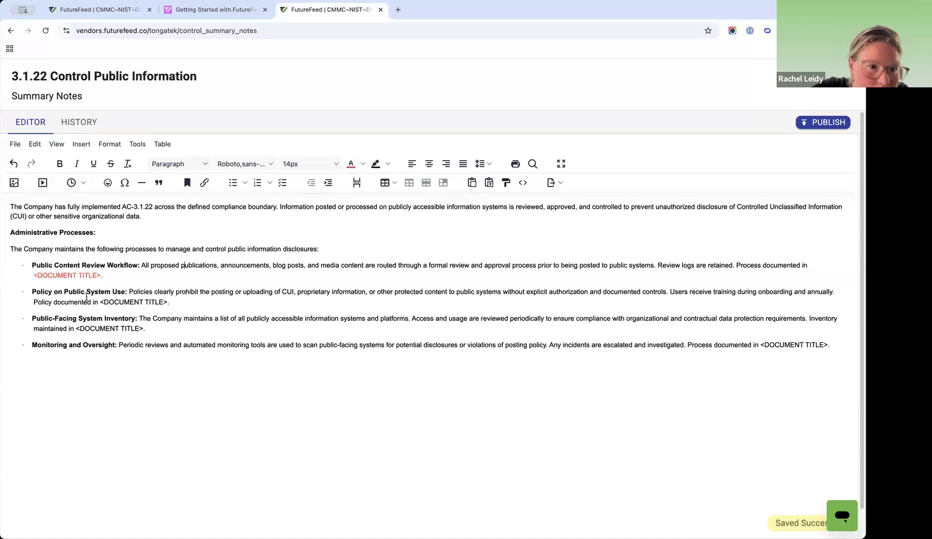
drag(100, 301, 182, 300)
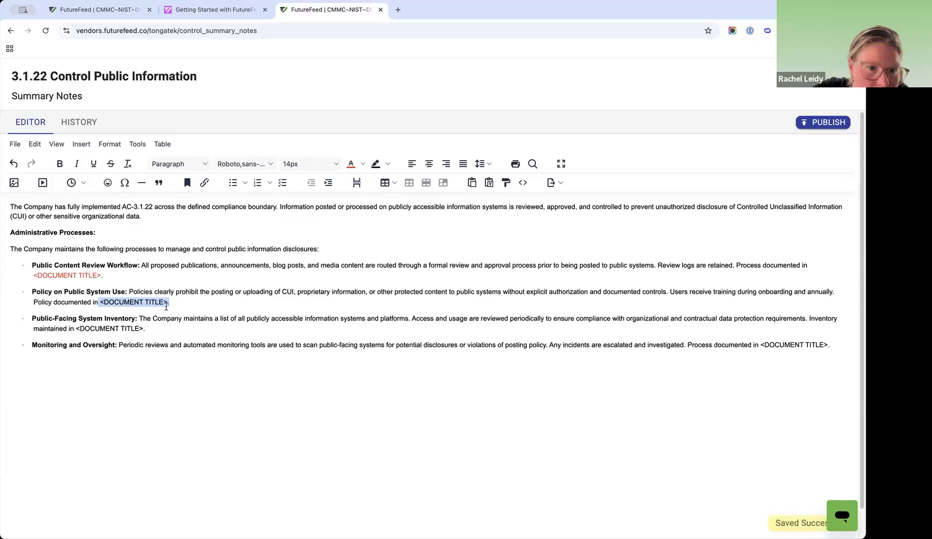
click(351, 163)
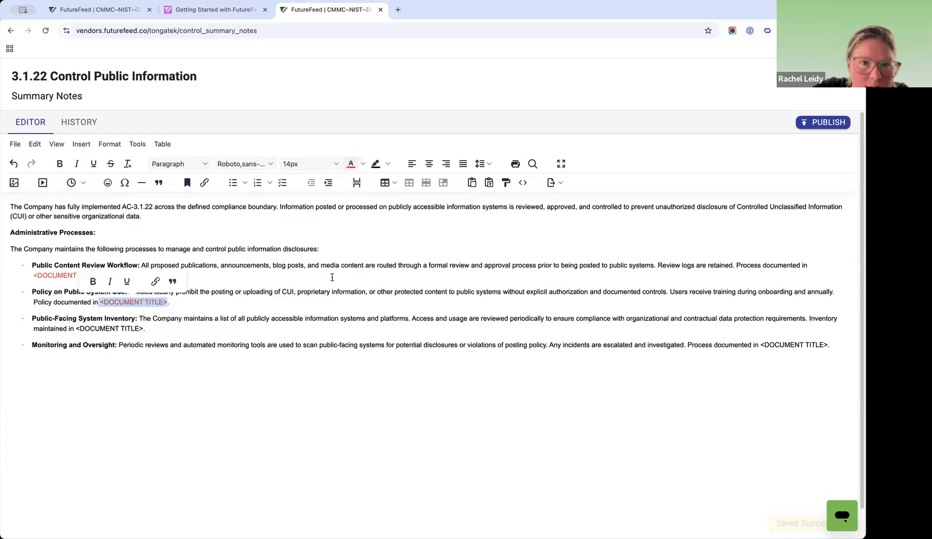
drag(79, 329, 140, 325)
click(351, 163)
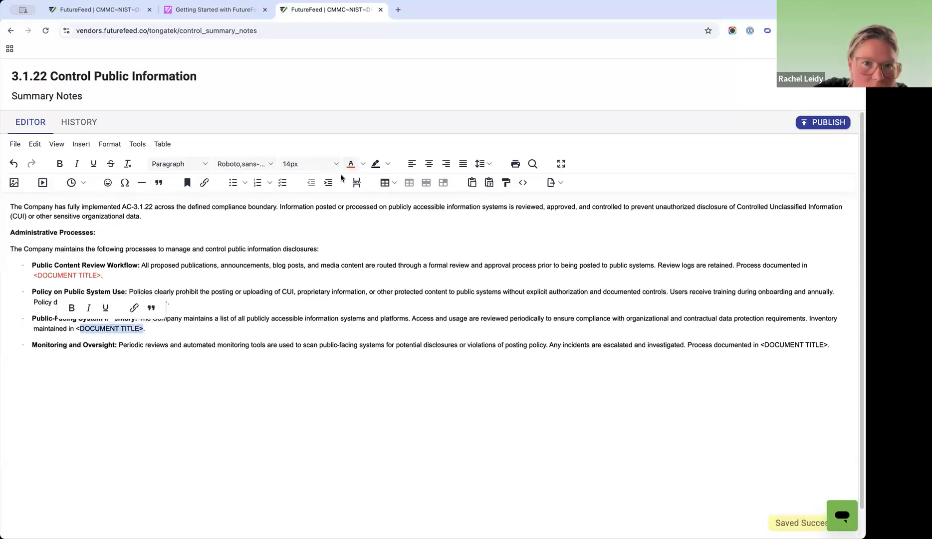
click(293, 275)
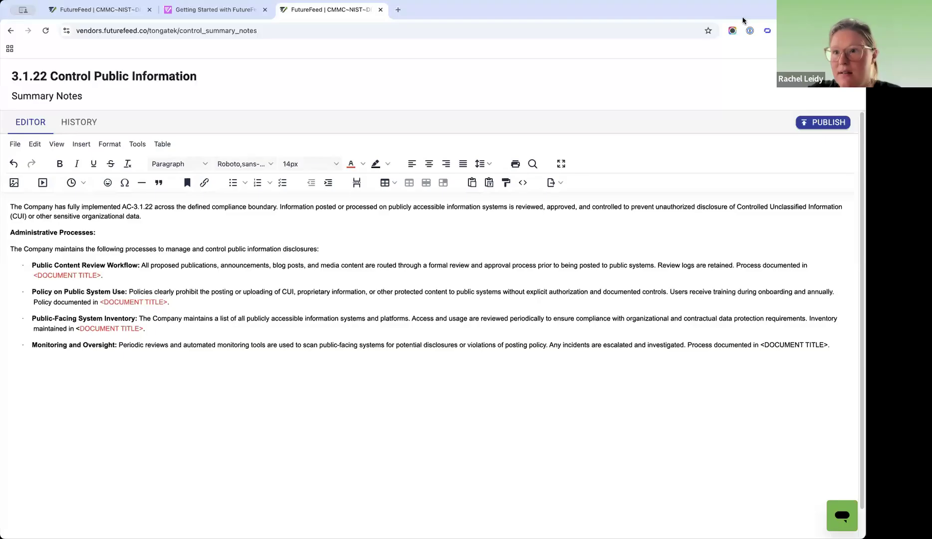
- Enlarge the browser page zoom to 125%
click(855, 31)
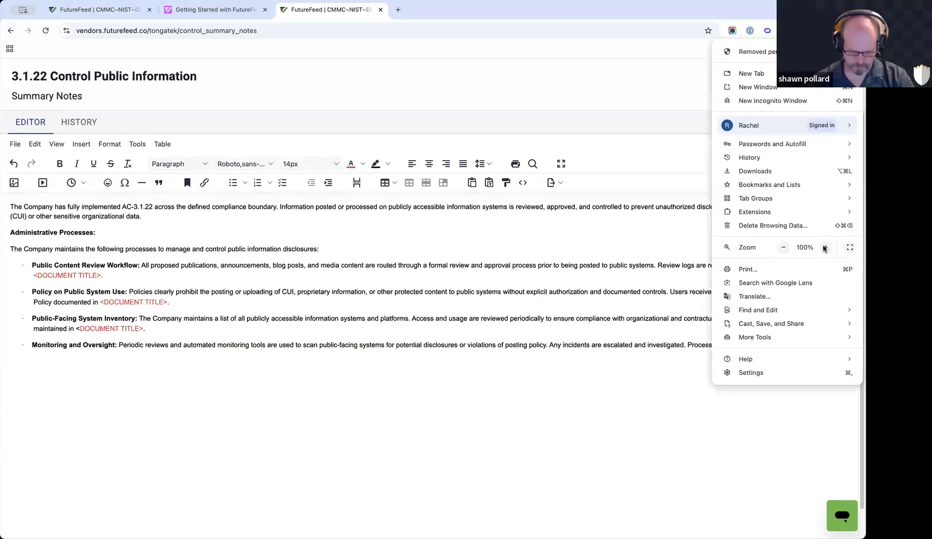
click(824, 248)
click(823, 247)
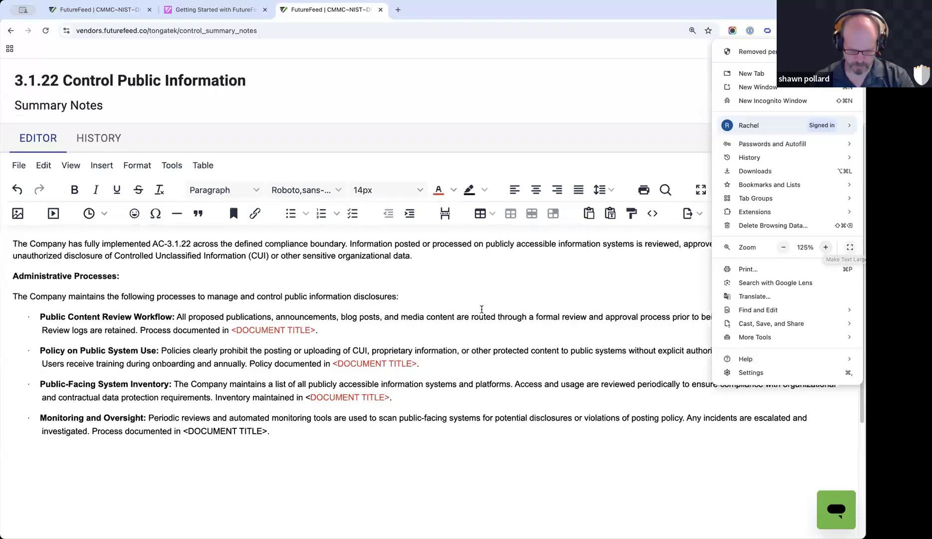
click(492, 285)
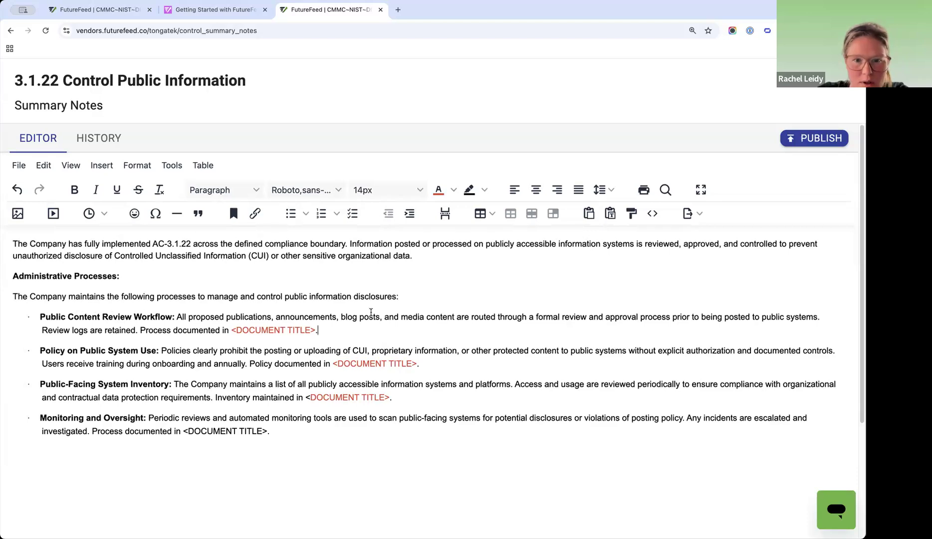
- Point out the process, policy and inventory document references in the Administrative Processes bullets
drag(166, 330, 318, 330)
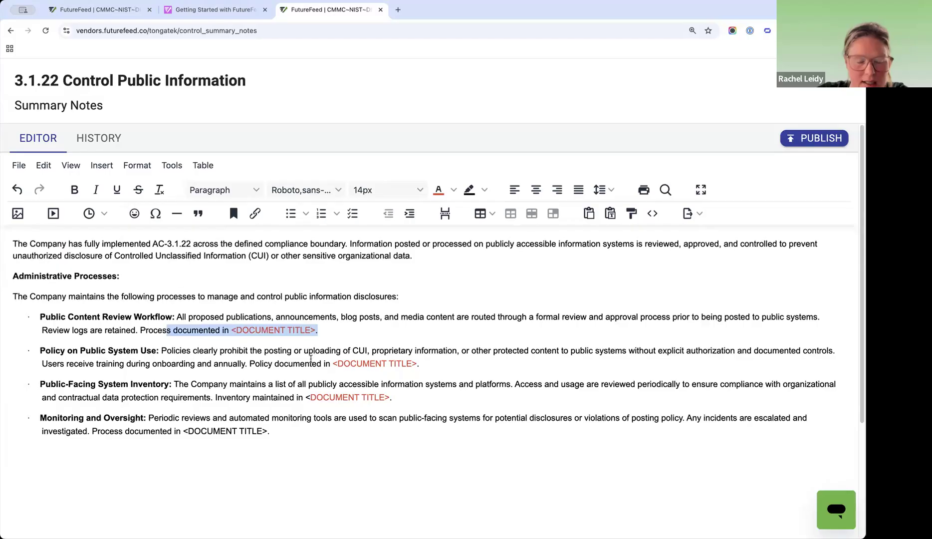
drag(60, 349, 152, 351)
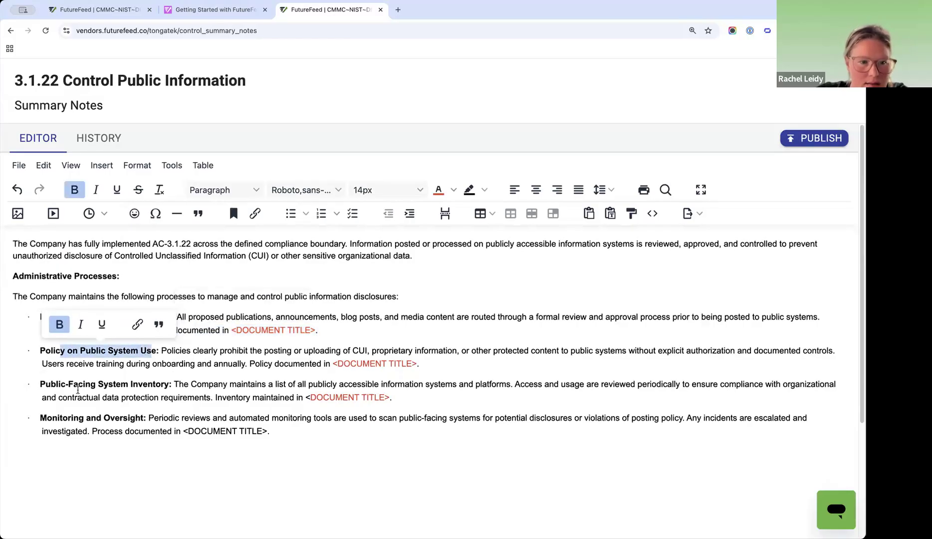
drag(86, 384, 163, 384)
drag(218, 428, 105, 431)
click(333, 427)
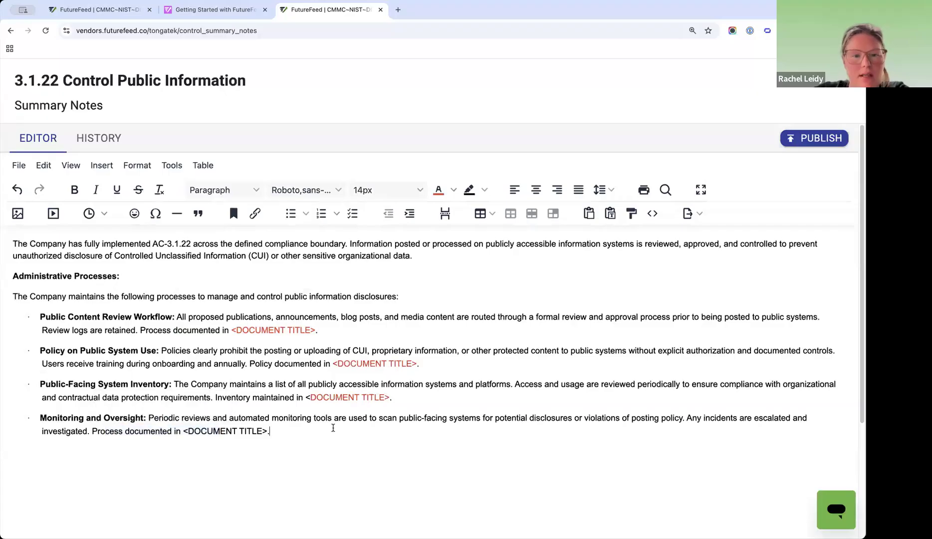
- Color the Monitoring and Oversight bullet's <DOCUMENT TITLE> placeholder red and publish the 3.1.22 summary notes
drag(183, 431, 266, 431)
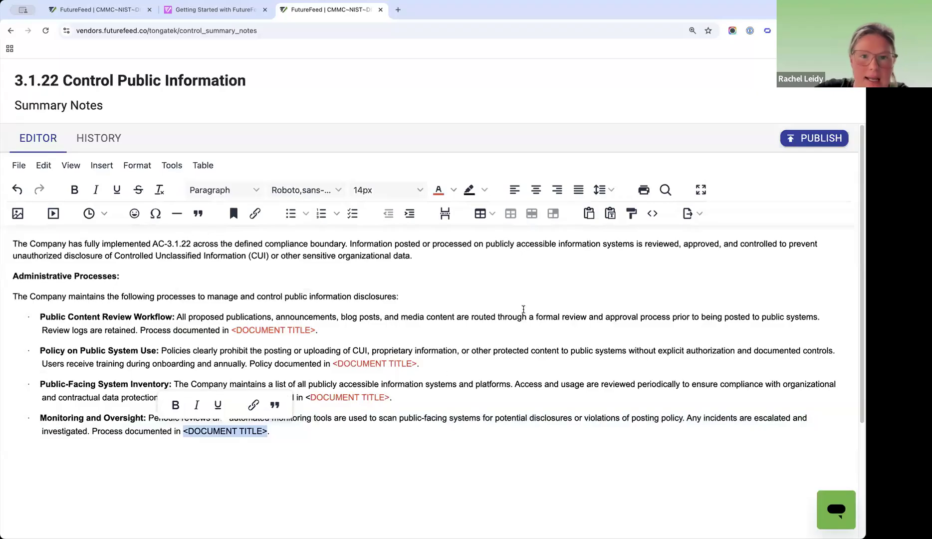
click(378, 444)
drag(220, 244, 221, 255)
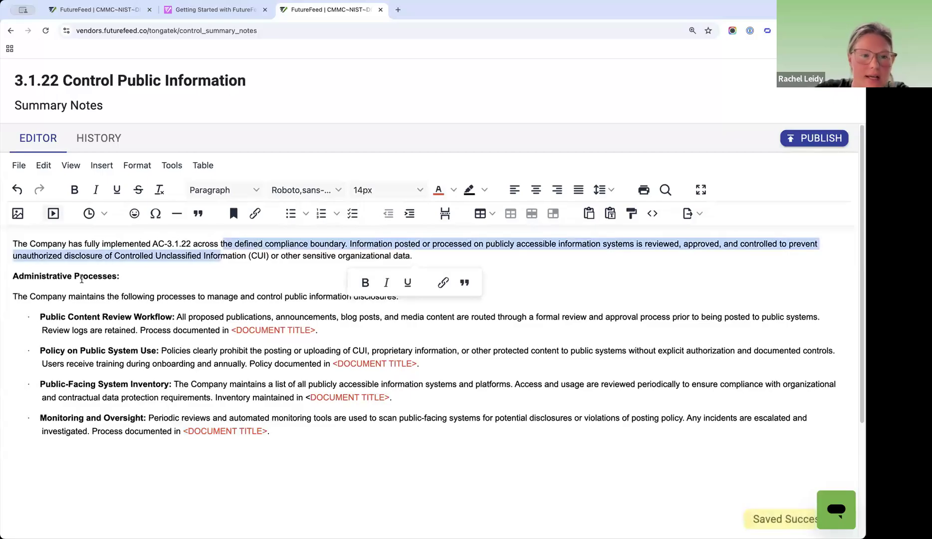
click(76, 305)
click(818, 138)
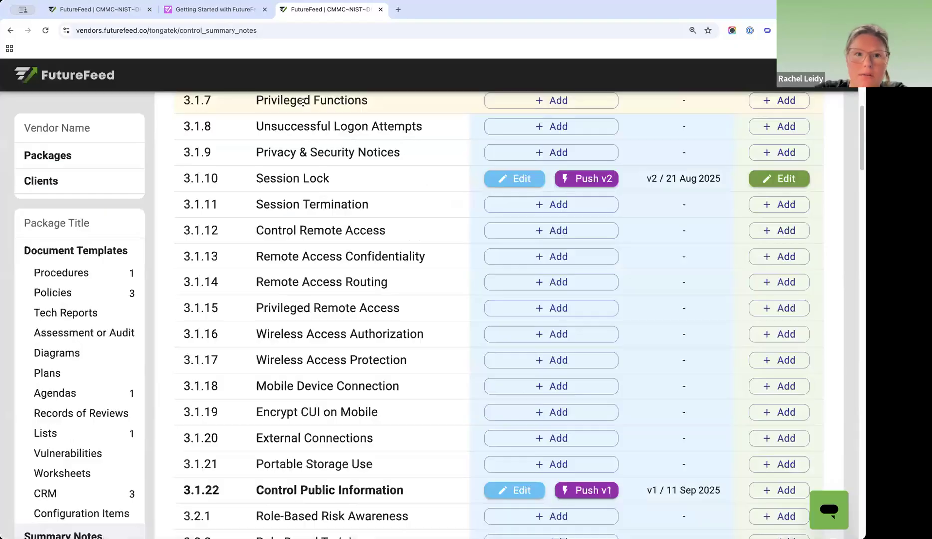
click(824, 85)
- Find control 3.1.22 in the Summary Notes list and view the vendor's Clients list
scroll(337, 456, up, 1)
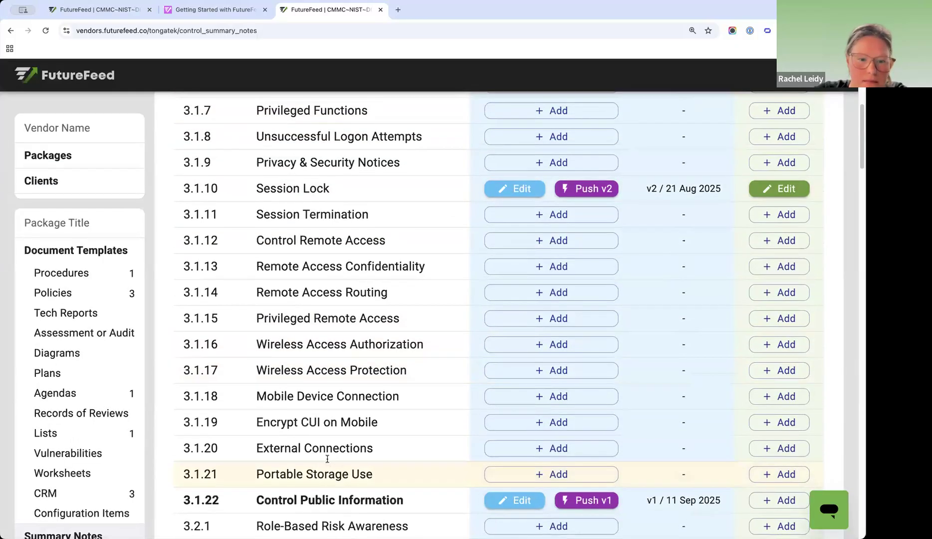
scroll(326, 458, down, 3)
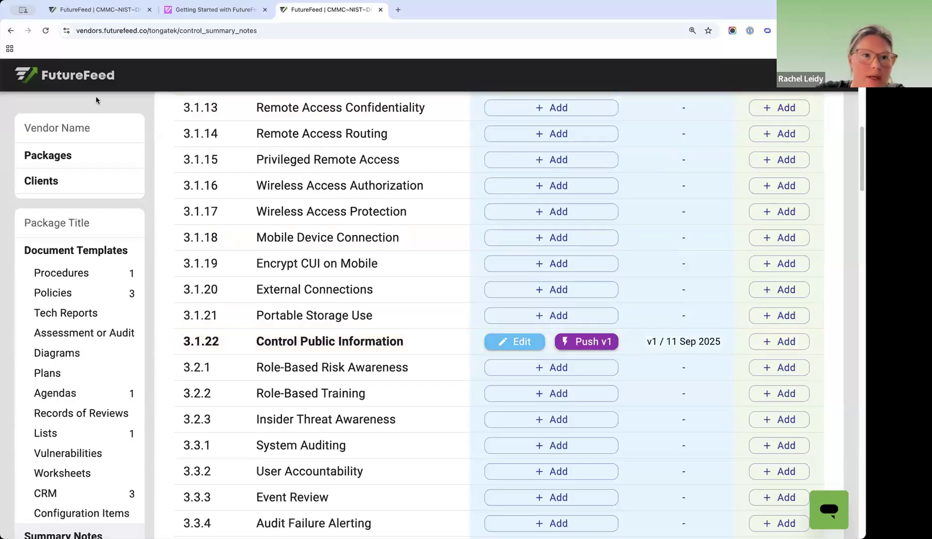
click(45, 182)
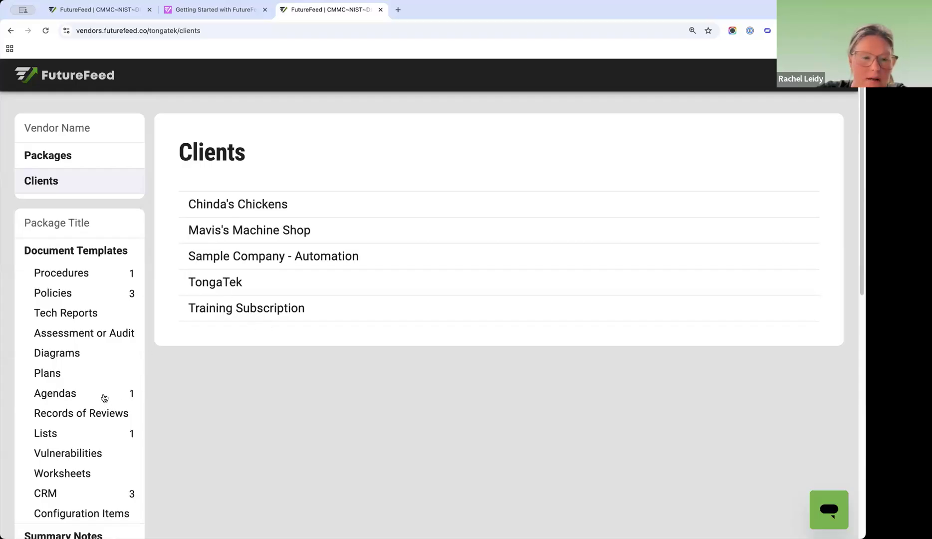
- Return to the package's Summary Notes and check the publishing status of control 3.1.22 Control Public Information
scroll(98, 401, down, 2)
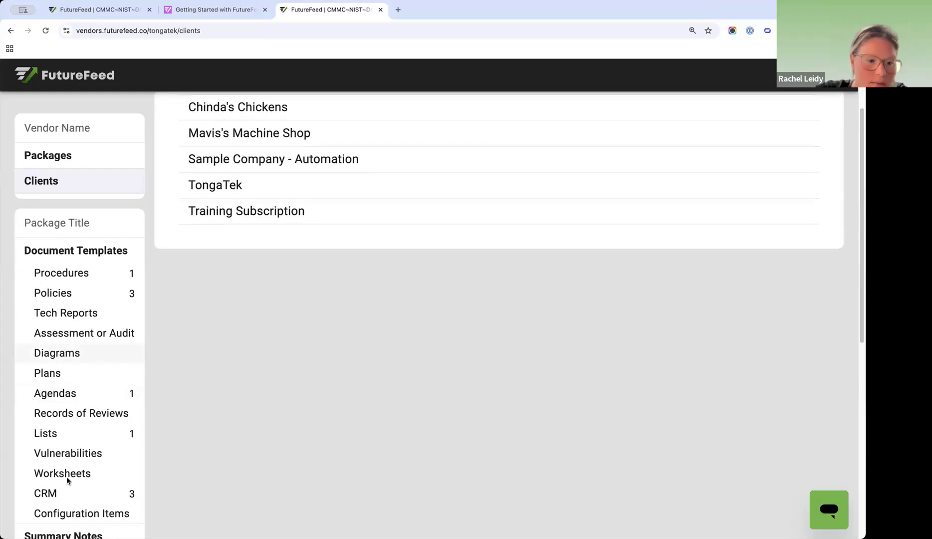
scroll(68, 481, down, 2)
click(149, 427)
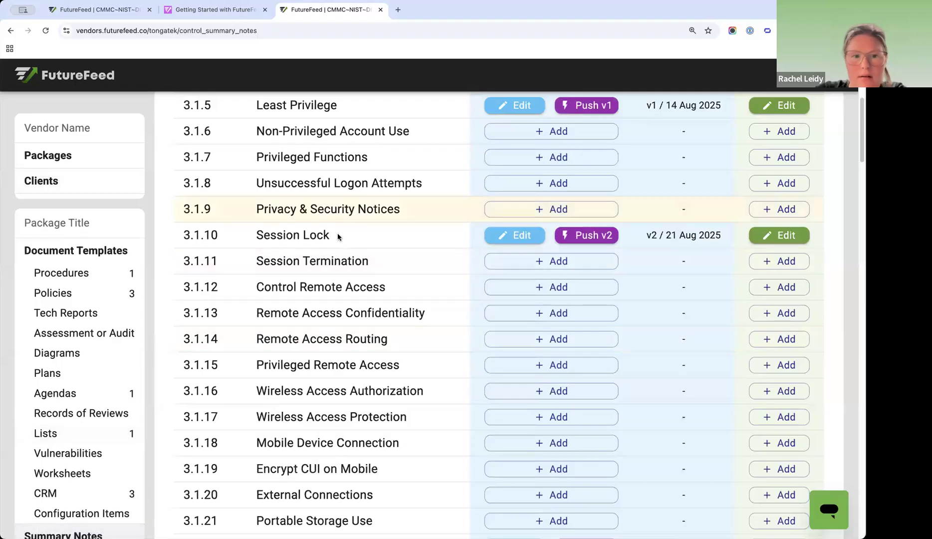
scroll(363, 270, down, 4)
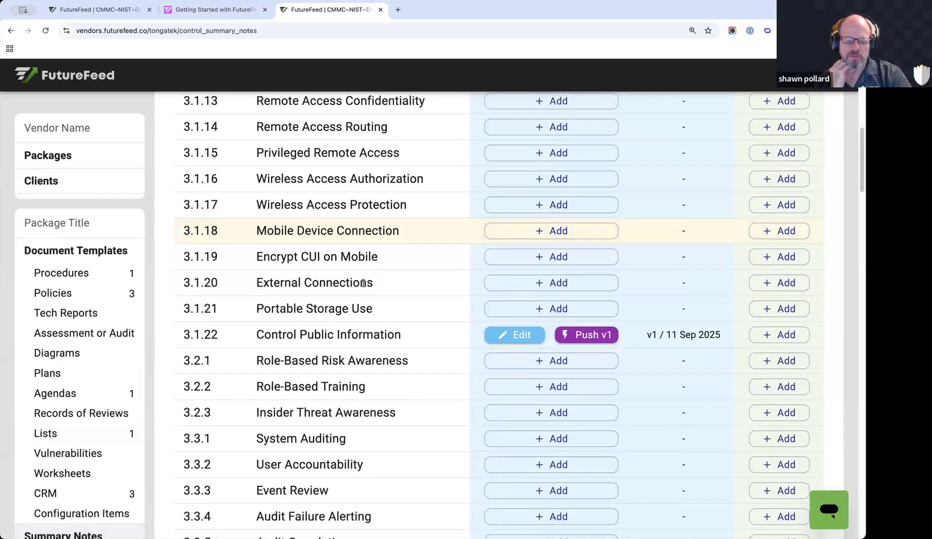
scroll(512, 319, down, 1)
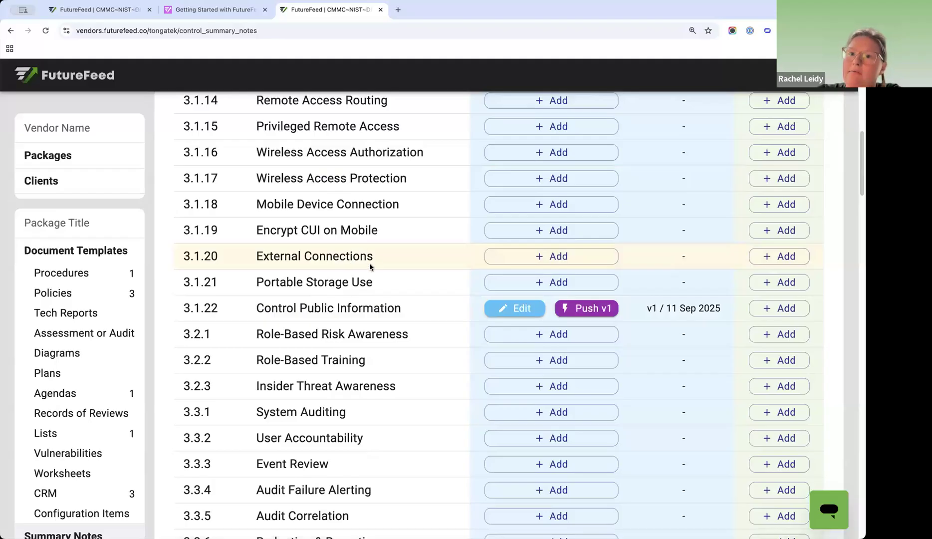
scroll(369, 266, up, 3)
- Switch to the training subscription and open Bulk Document Creation from its Working Documents
click(121, 10)
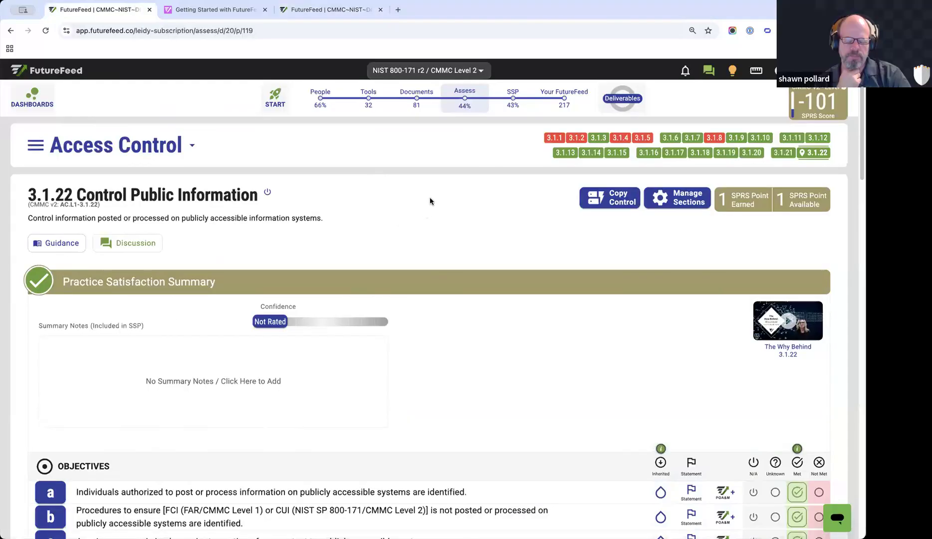
click(410, 106)
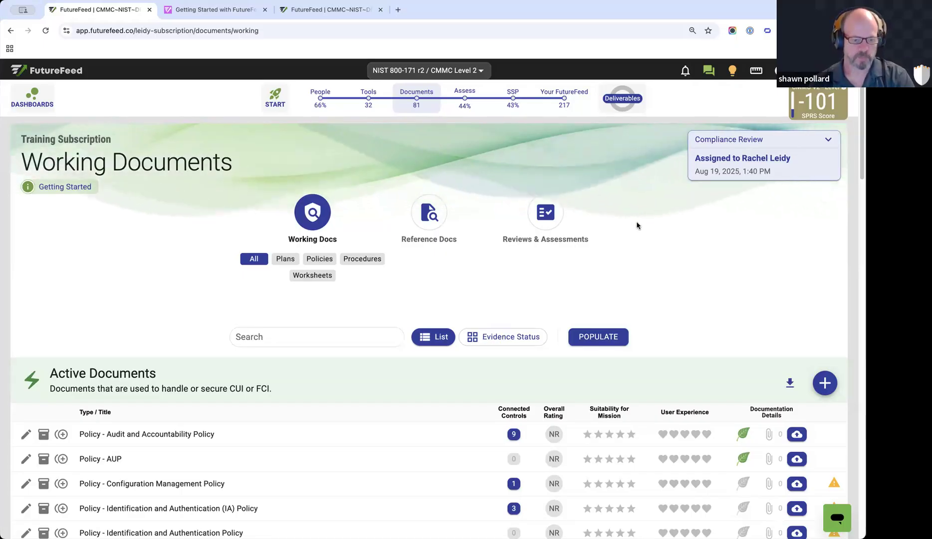
click(627, 339)
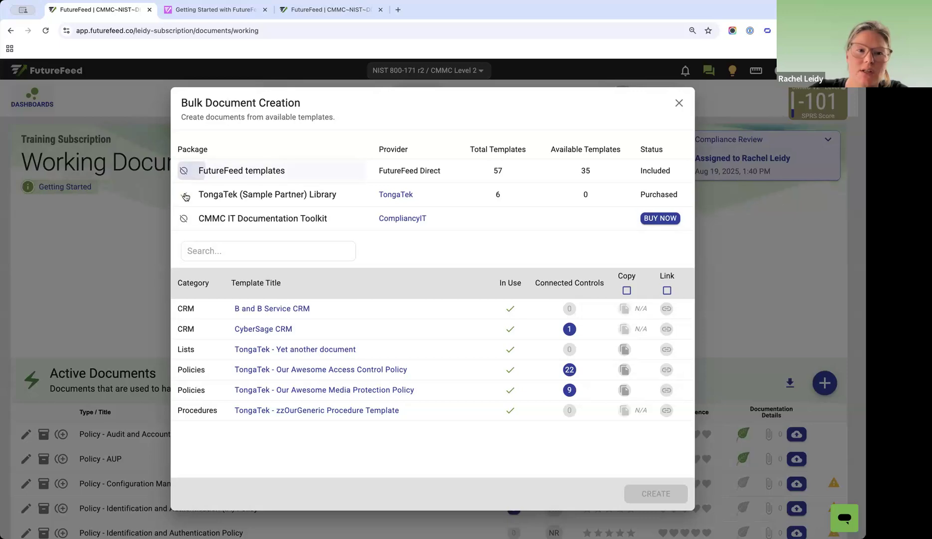
- Compare the template lists of the FutureFeed templates package and the TongaTek (Sample Partner) Library
click(184, 170)
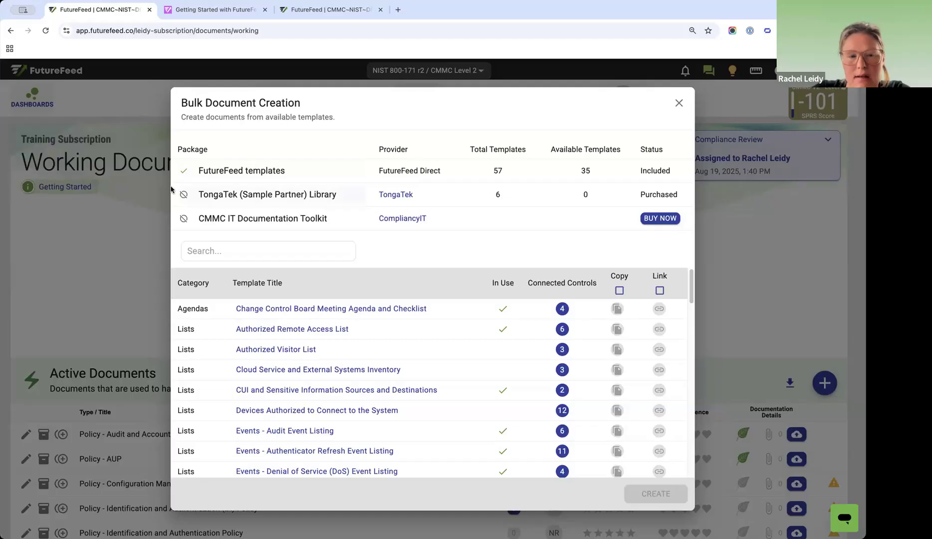
click(184, 194)
click(184, 171)
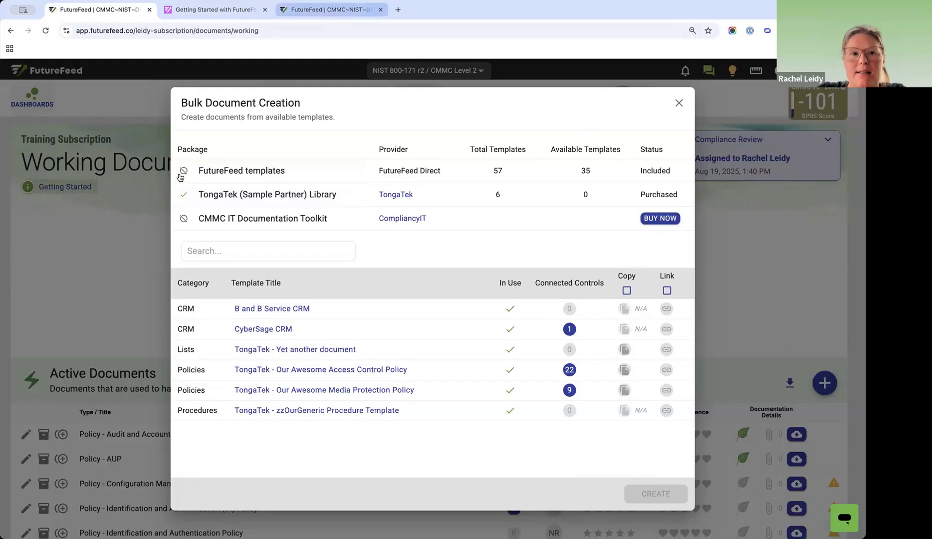
- Return to the vendor package's Summary Notes and briefly open the notes for control 3.1.22 Control Public Information
click(349, 8)
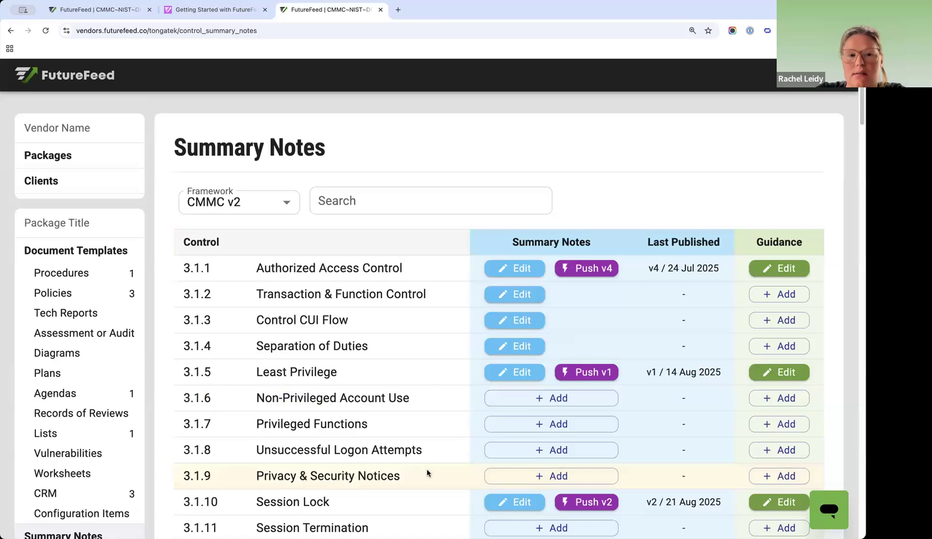
scroll(427, 294, down, 6)
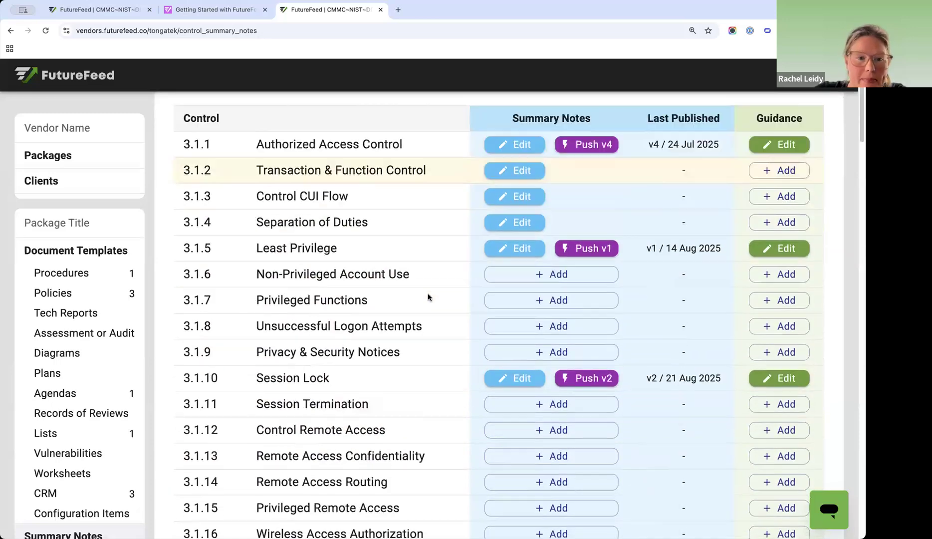
scroll(428, 297, down, 3)
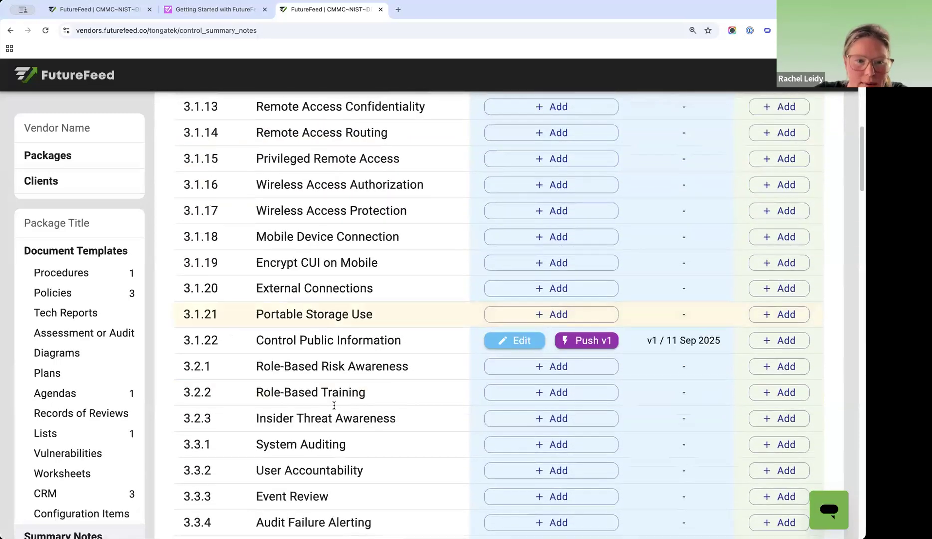
click(514, 342)
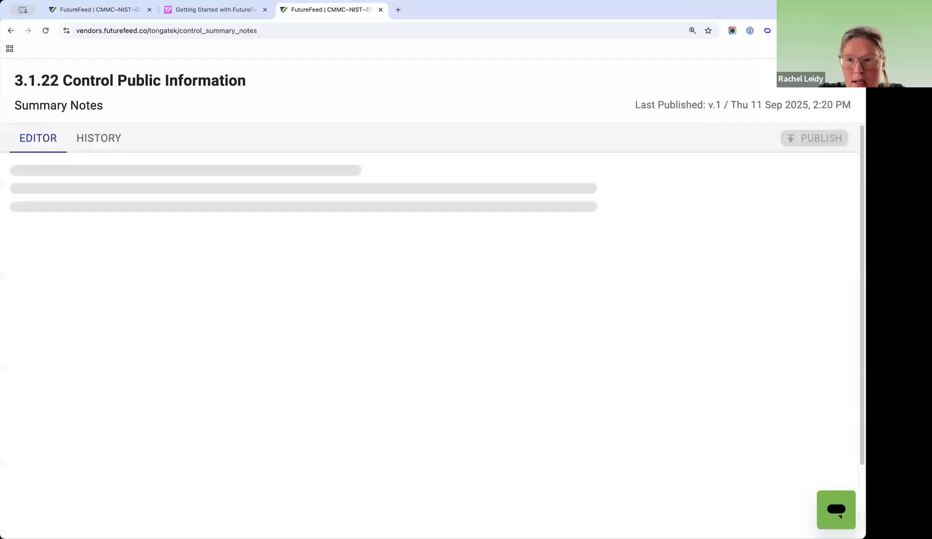
click(841, 80)
- Check the Quick Push options for the 3.1.22 summary notes and push v1 only to Training Subscription
click(603, 347)
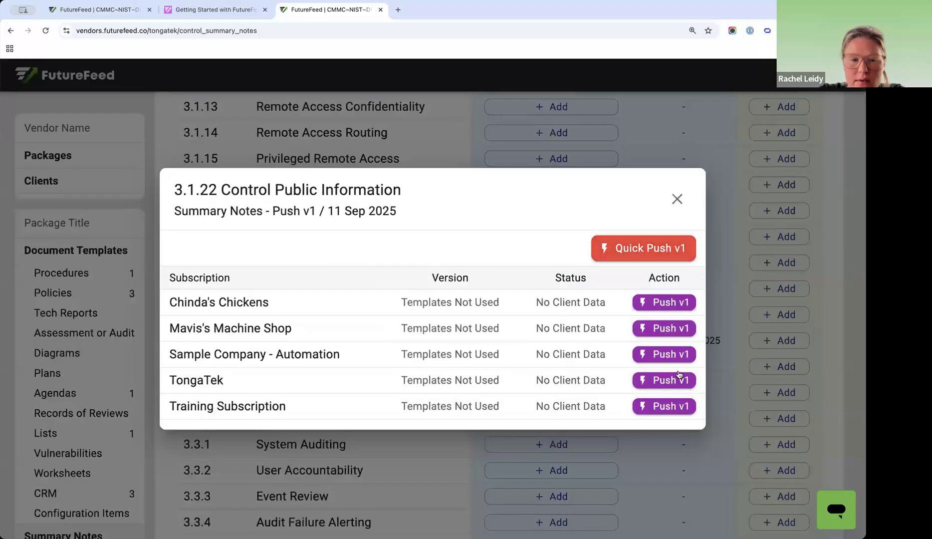
click(618, 247)
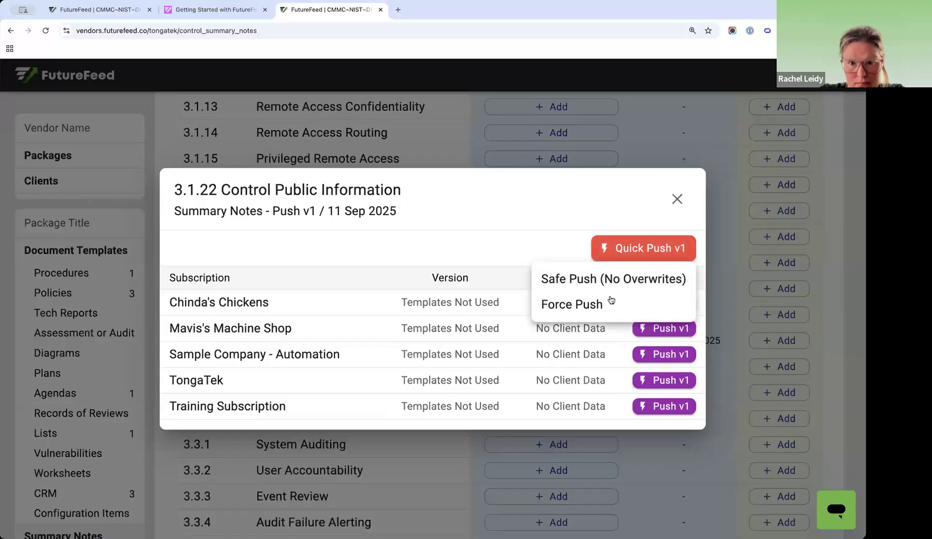
click(586, 245)
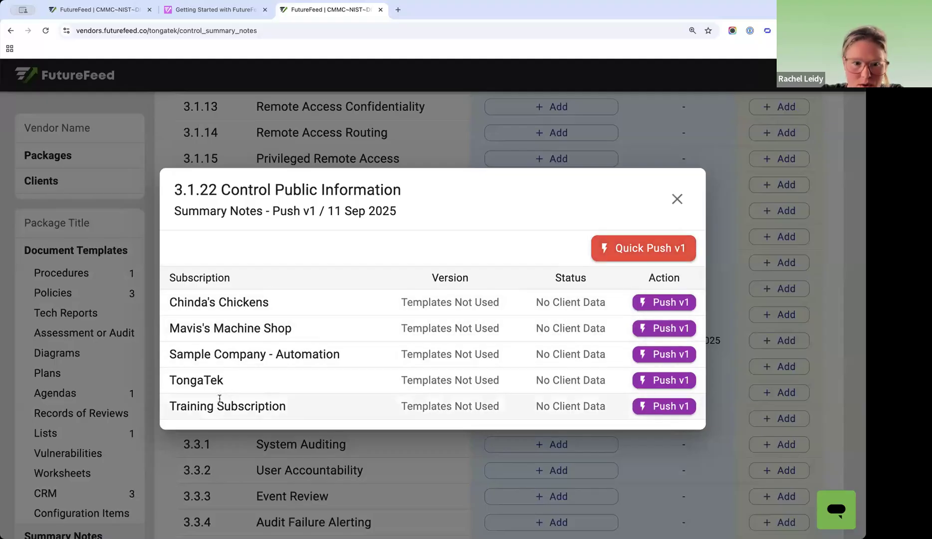
click(664, 407)
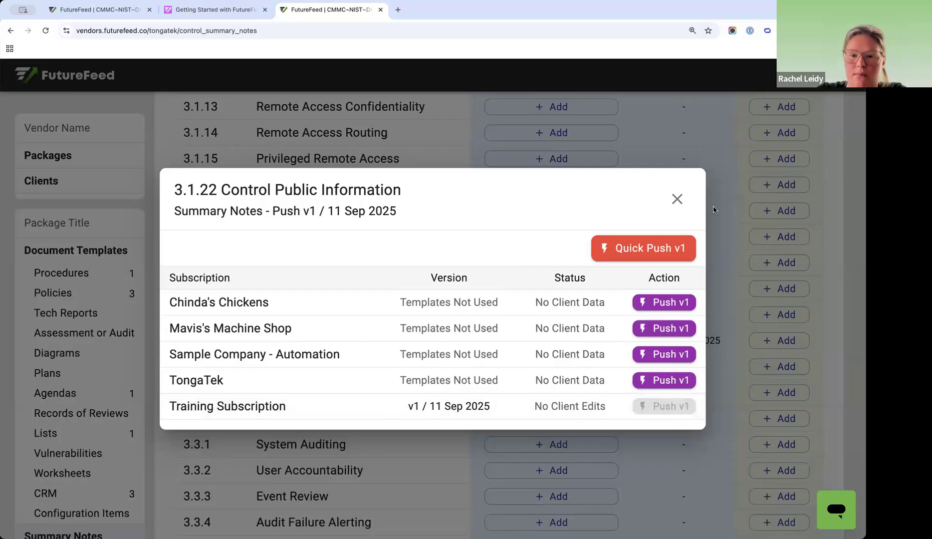
click(677, 200)
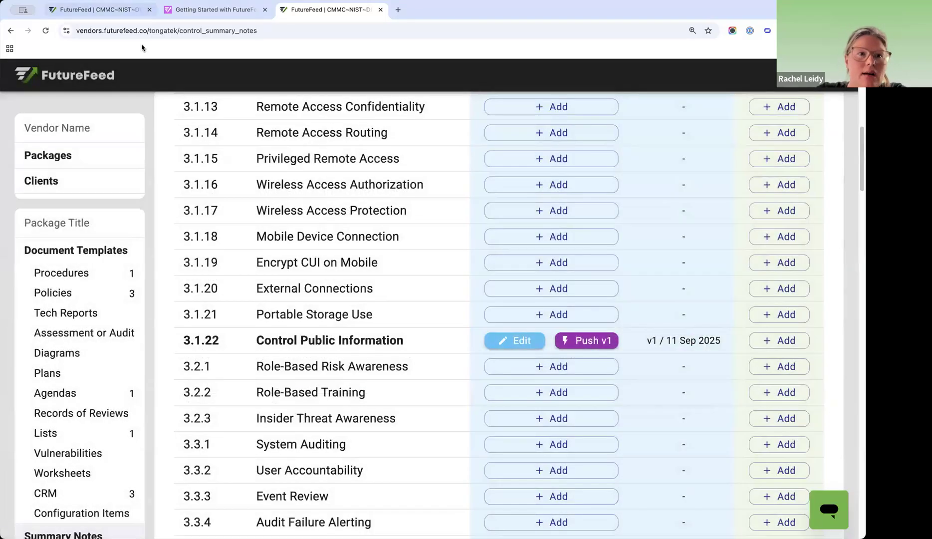
- Switch to the training subscription, leave Bulk Document Creation, and locate the Summary Notes of assessment control 3.1.22
click(98, 10)
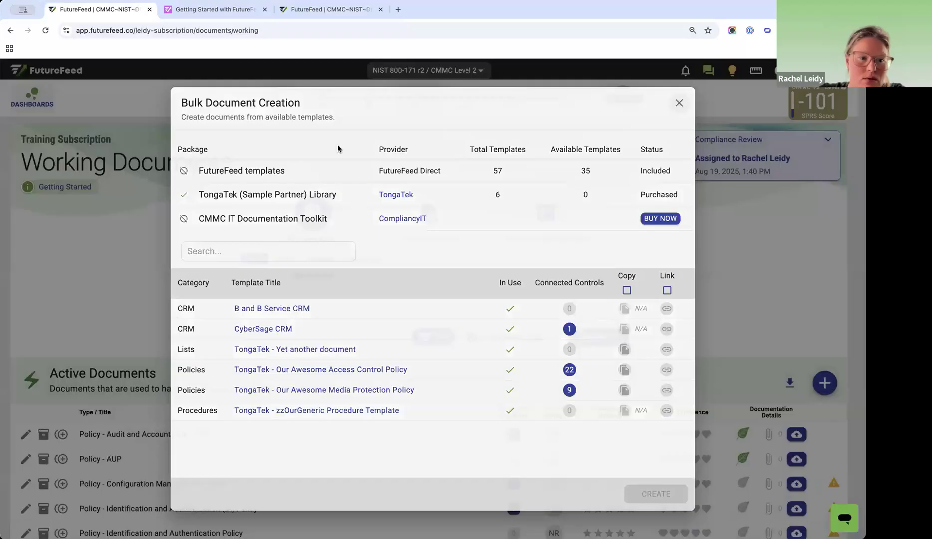
click(481, 86)
click(464, 95)
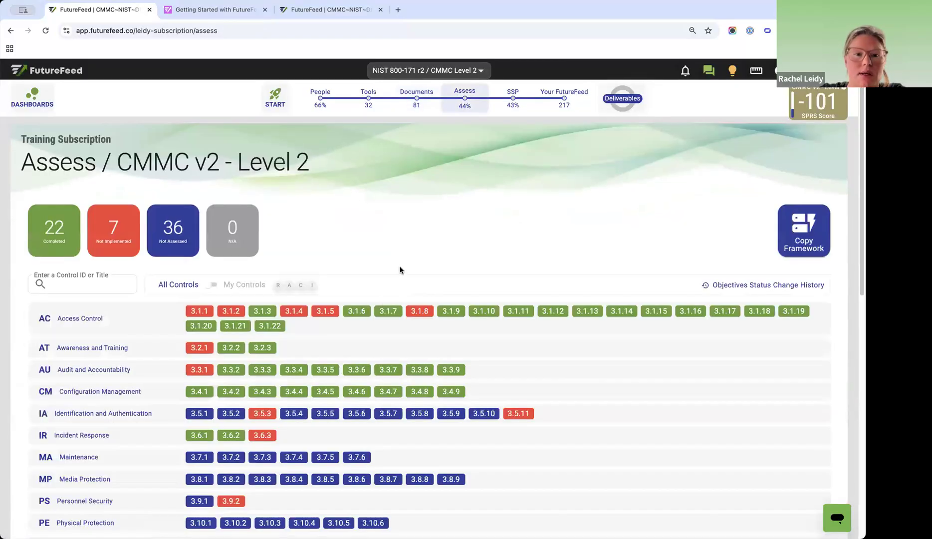
click(270, 325)
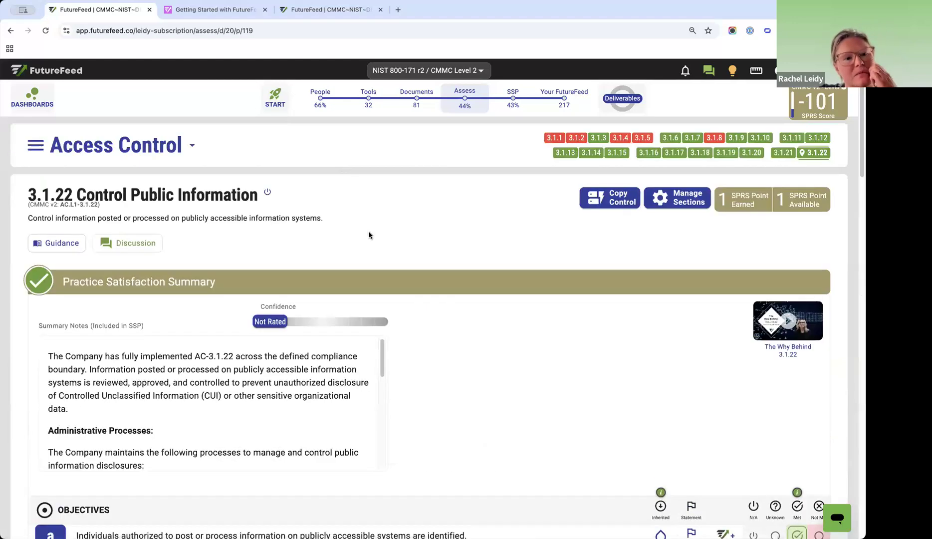
scroll(379, 299, down, 1)
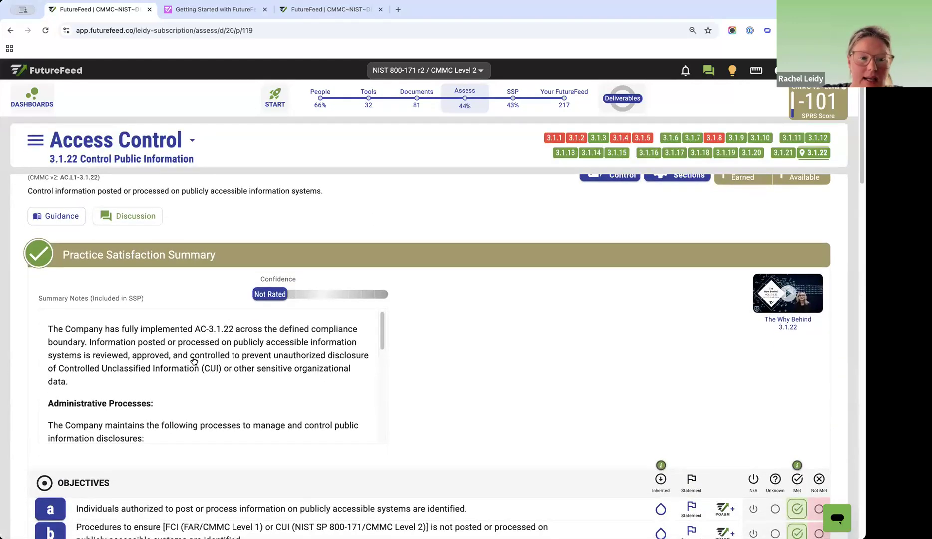
drag(52, 298, 165, 298)
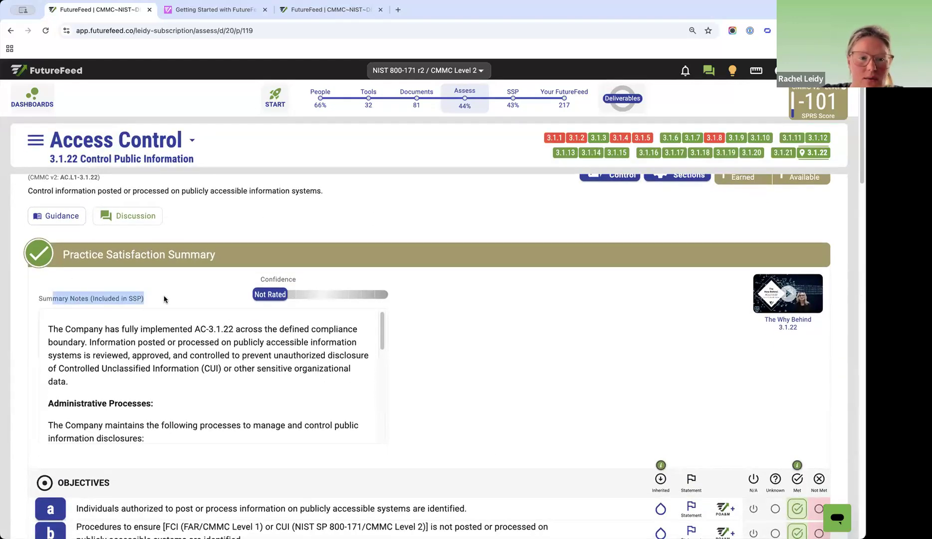
- Open the client's 3.1.22 Summary Notes and enlarge the page to read the pushed text
click(217, 380)
drag(489, 319, 469, 333)
click(459, 339)
drag(458, 378, 455, 377)
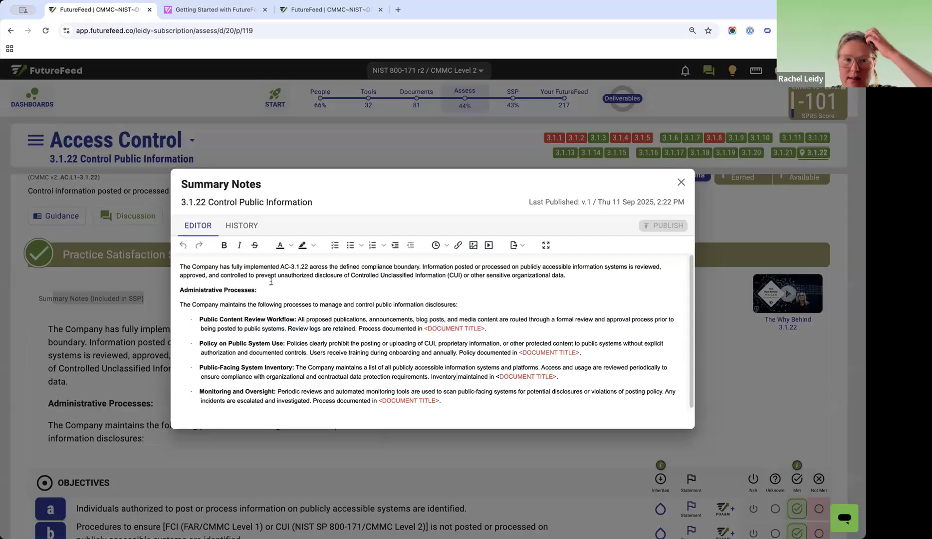
click(382, 268)
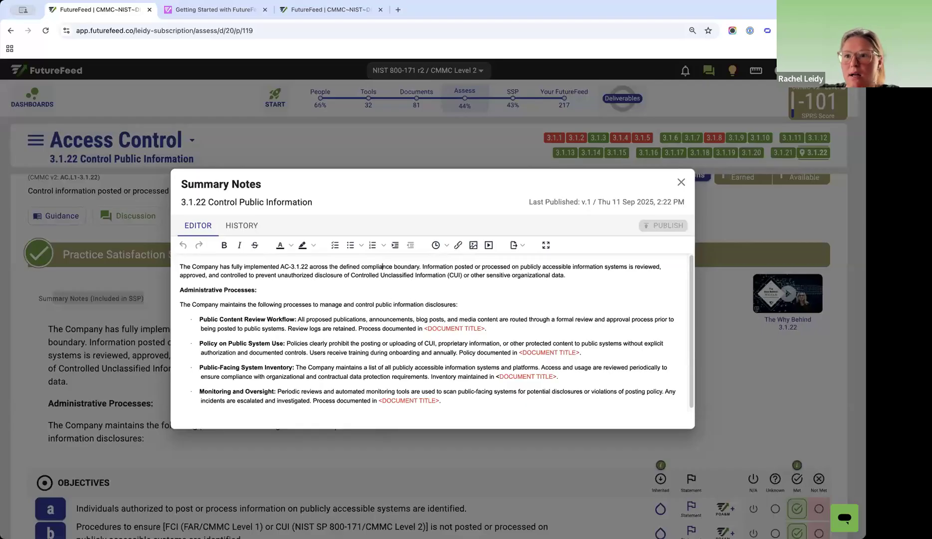
click(856, 30)
click(827, 247)
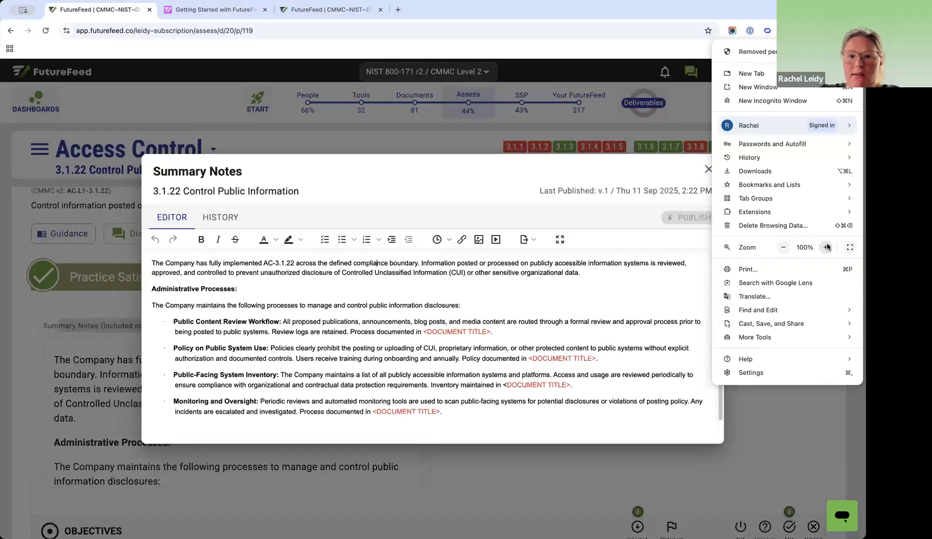
click(827, 247)
click(827, 247)
click(313, 284)
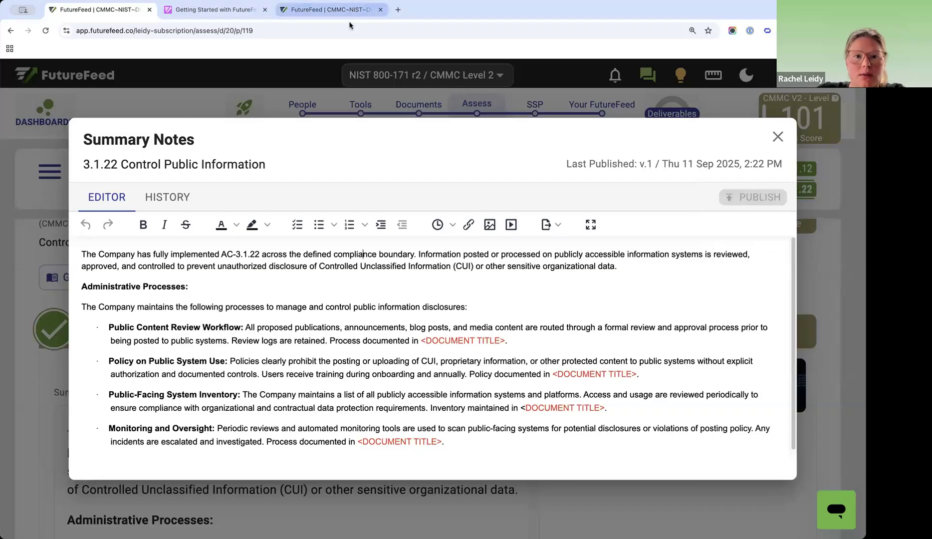
- Return to the vendor's Summary Notes list and examine its Guidance column down to control 3.1.22
click(356, 9)
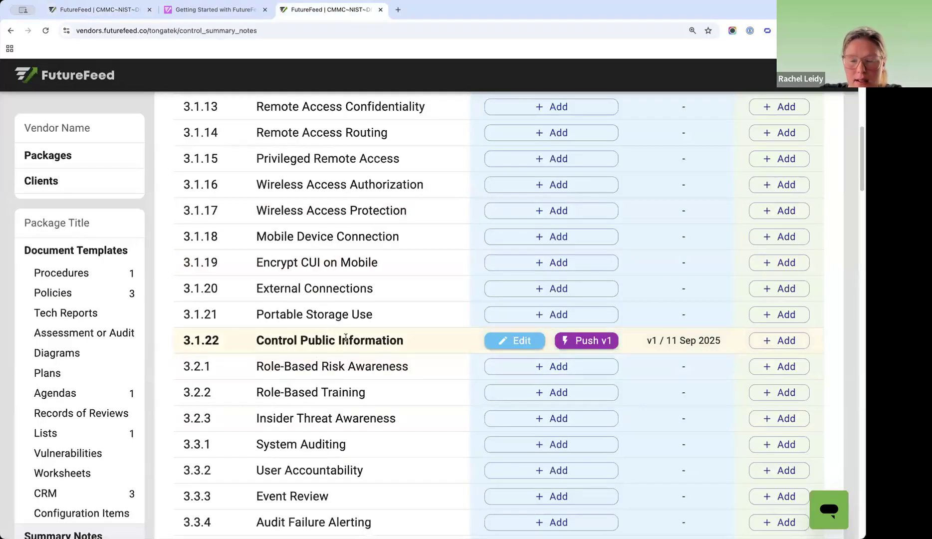
scroll(786, 426, up, 10)
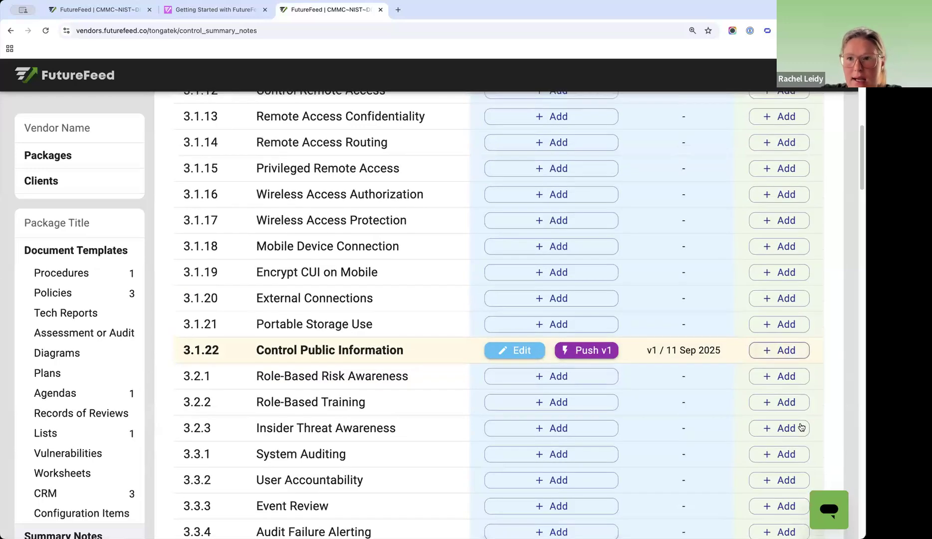
drag(770, 242, 796, 243)
scroll(815, 259, down, 10)
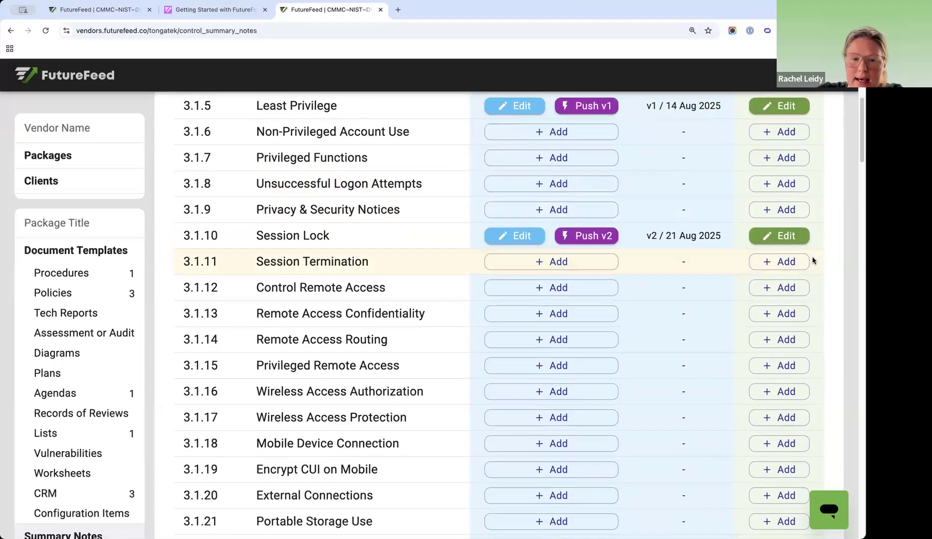
scroll(812, 260, down, 4)
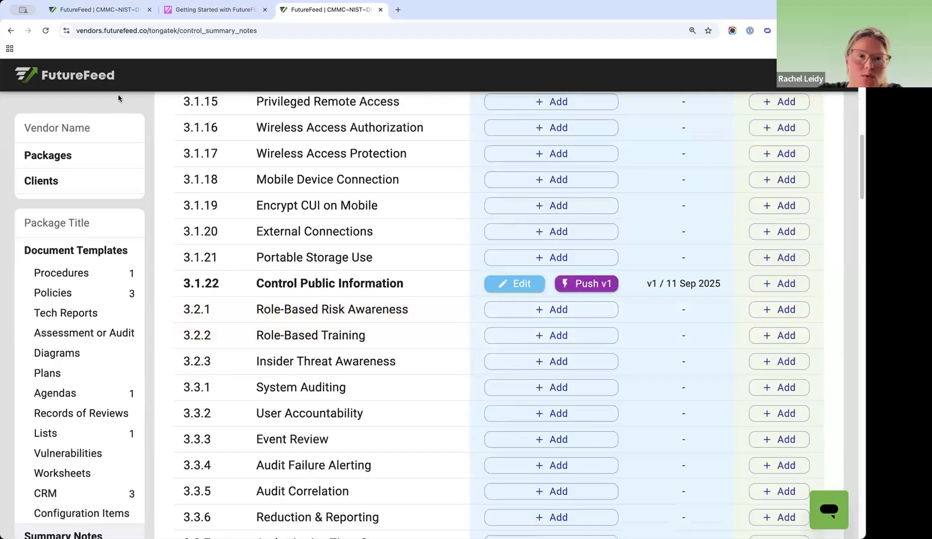
- Close the training subscription's summary notes and review the Source Discussion, CMMC Clarification, Examples and References in the 3.1.22 guidance
click(100, 12)
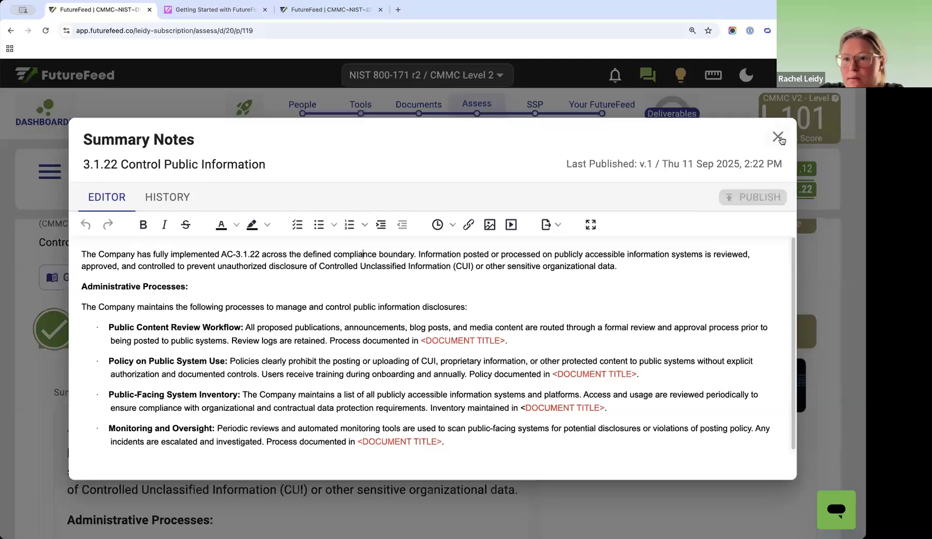
click(778, 137)
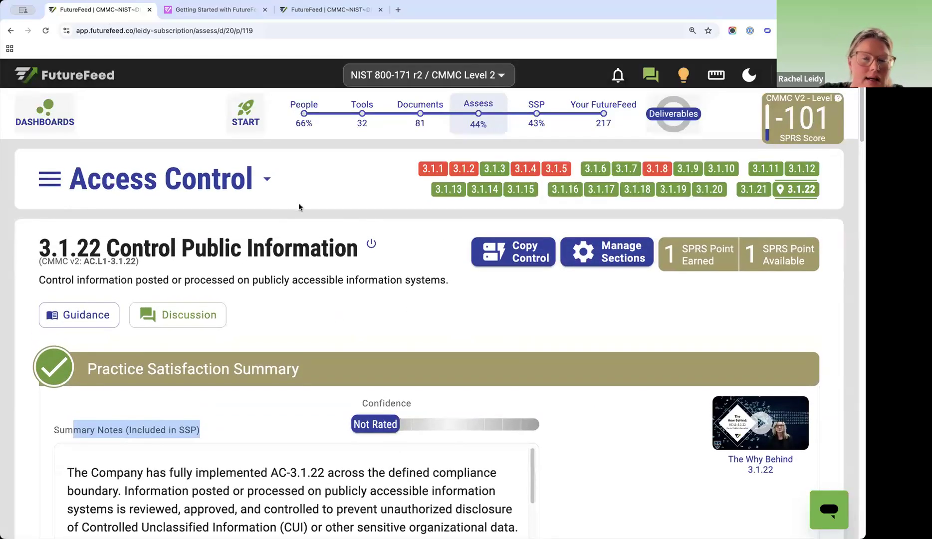
click(85, 321)
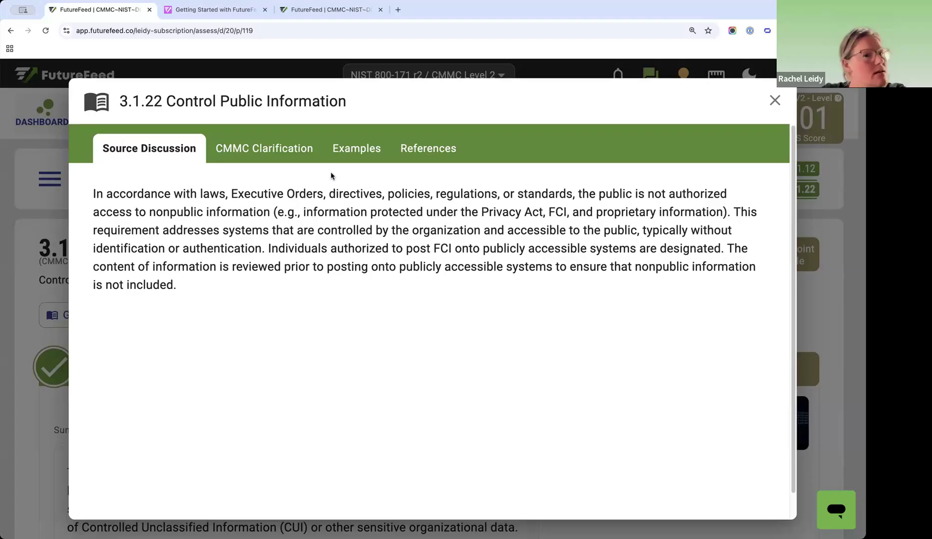
click(309, 160)
click(371, 145)
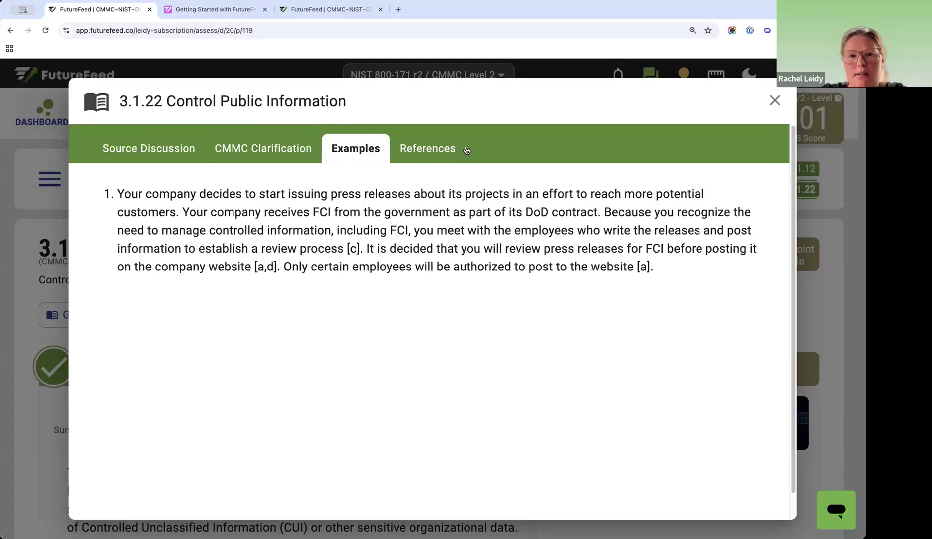
click(423, 149)
click(181, 159)
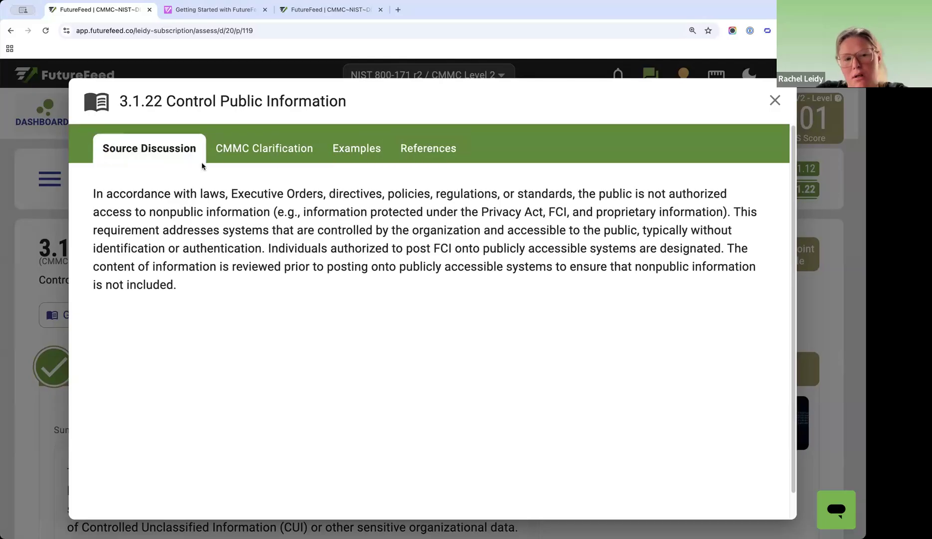
click(252, 156)
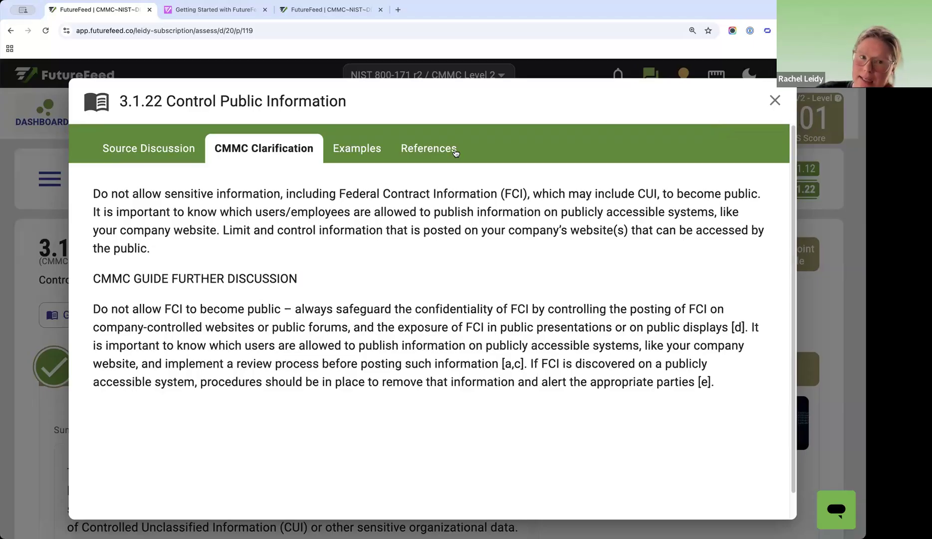
click(774, 101)
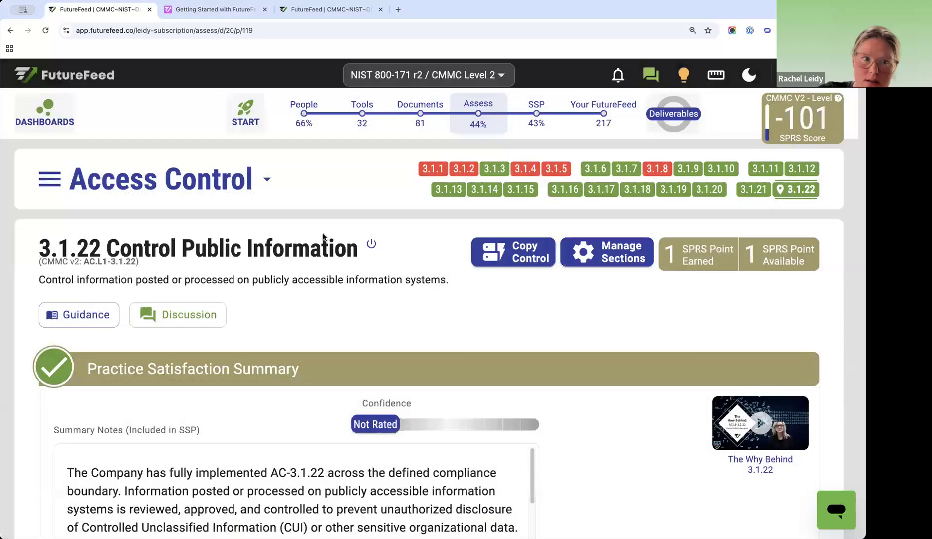
- Add vendor guidance reading "test test test" to control 3.1.22 Control Public Information and publish it
click(315, 11)
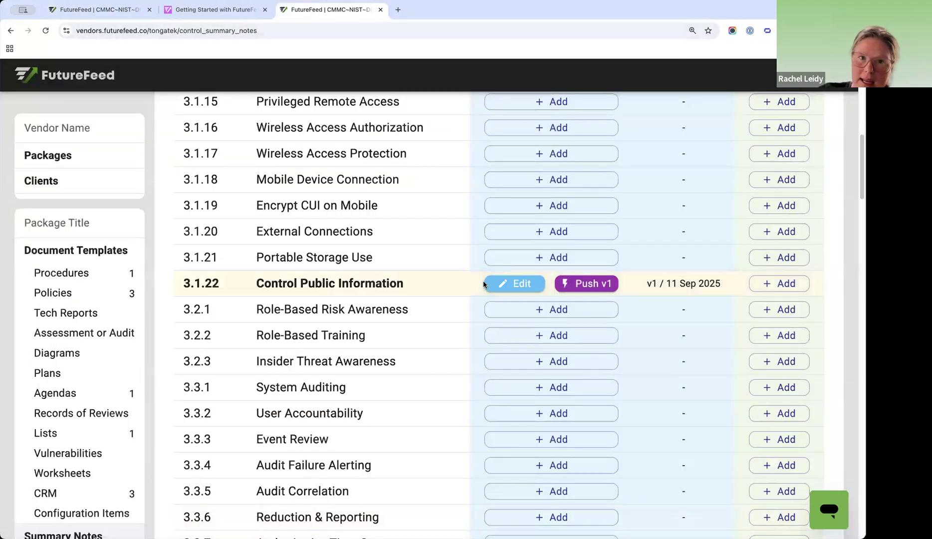
click(779, 283)
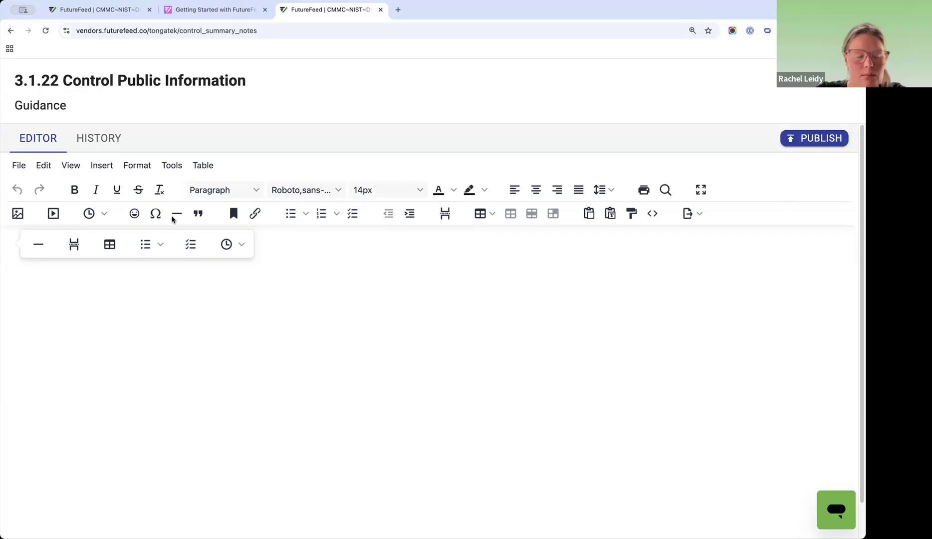
text(te)
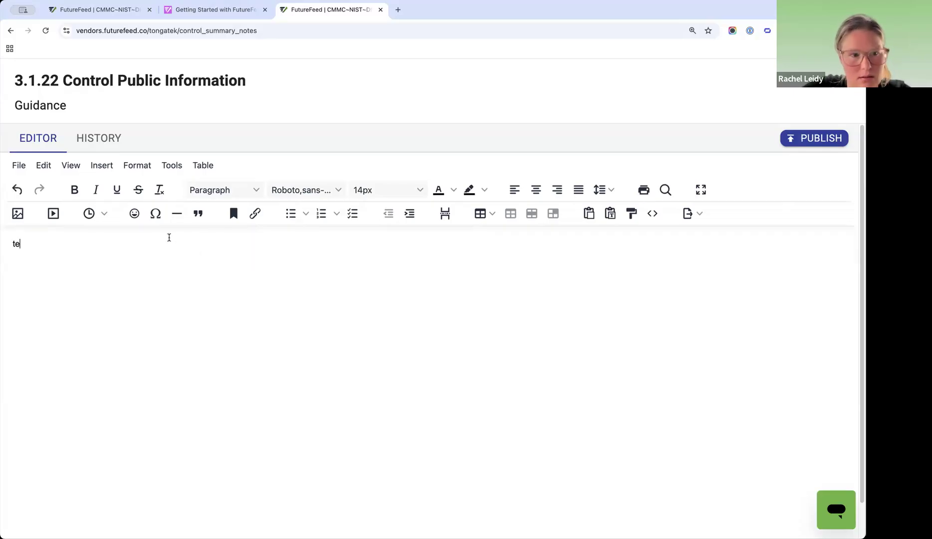
text(st test test)
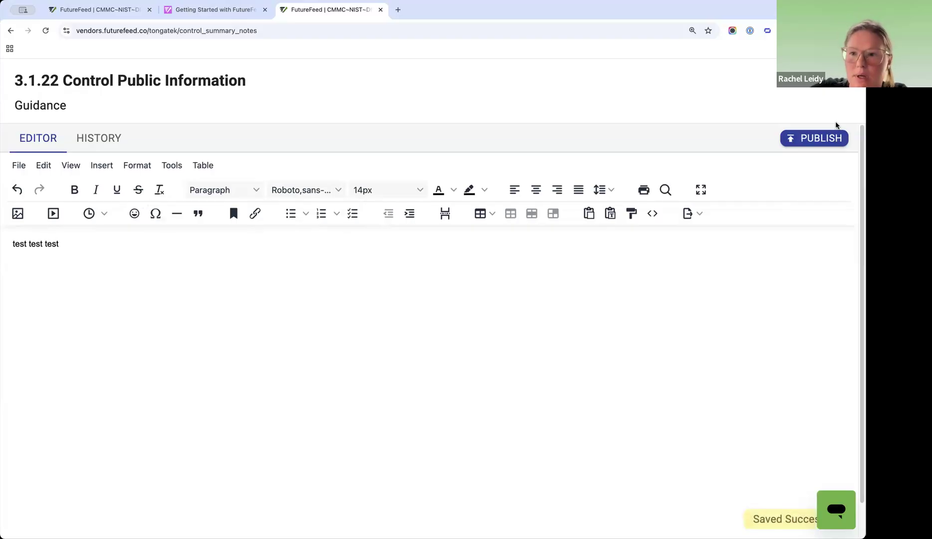
click(818, 141)
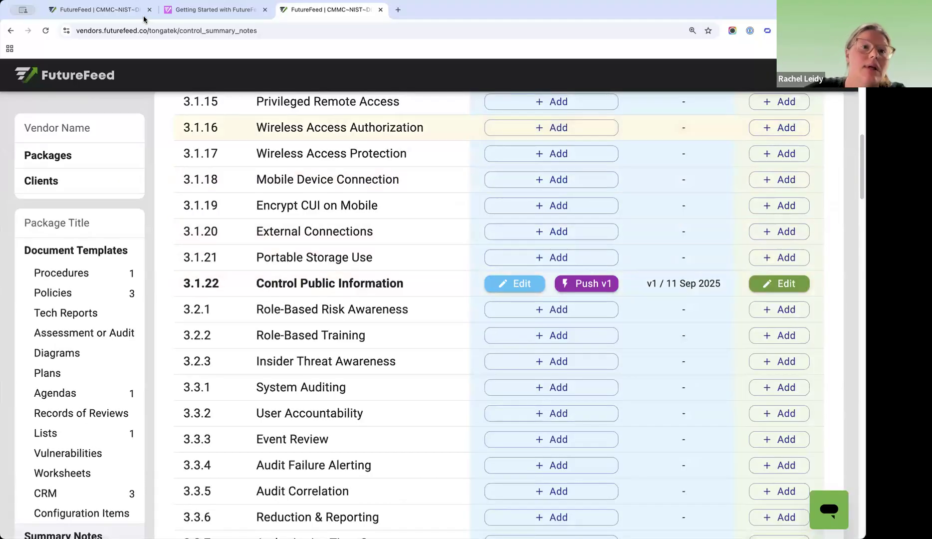
- Reload the client's 3.1.22 control, read the TongaTek Guidance published for it, and close the guidance
click(144, 18)
key(super+r)
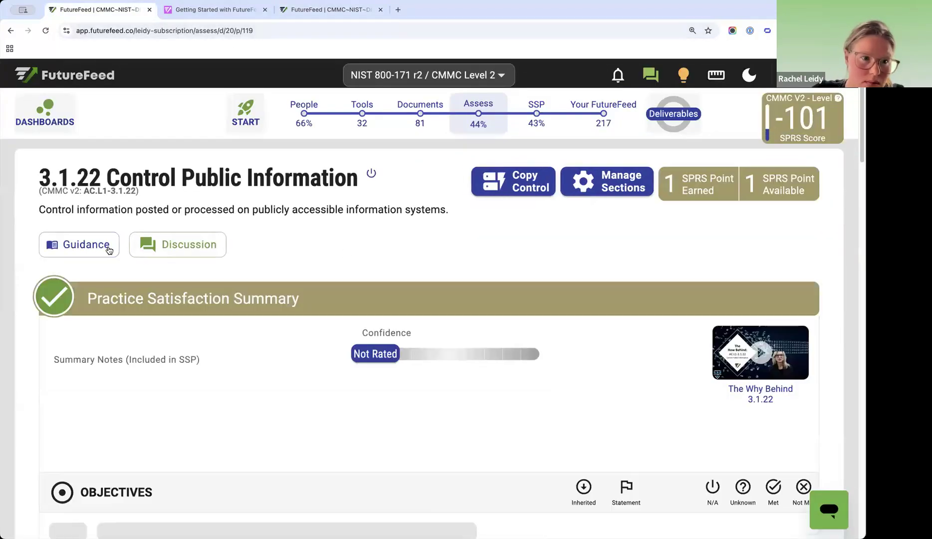
click(109, 246)
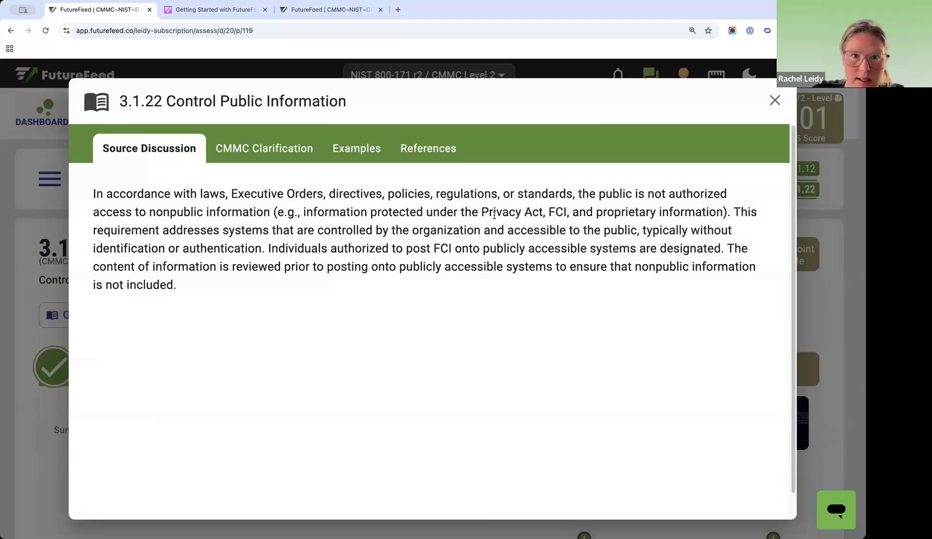
click(514, 152)
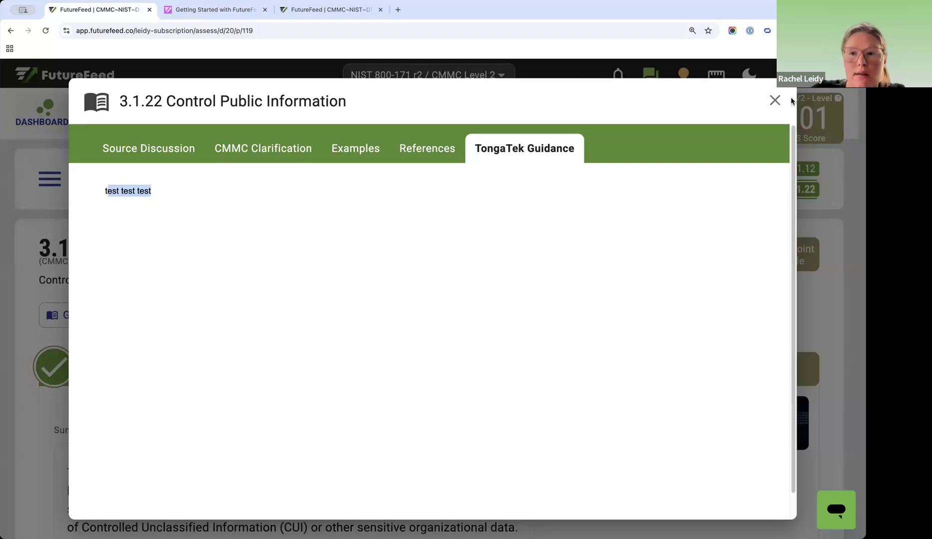
click(775, 100)
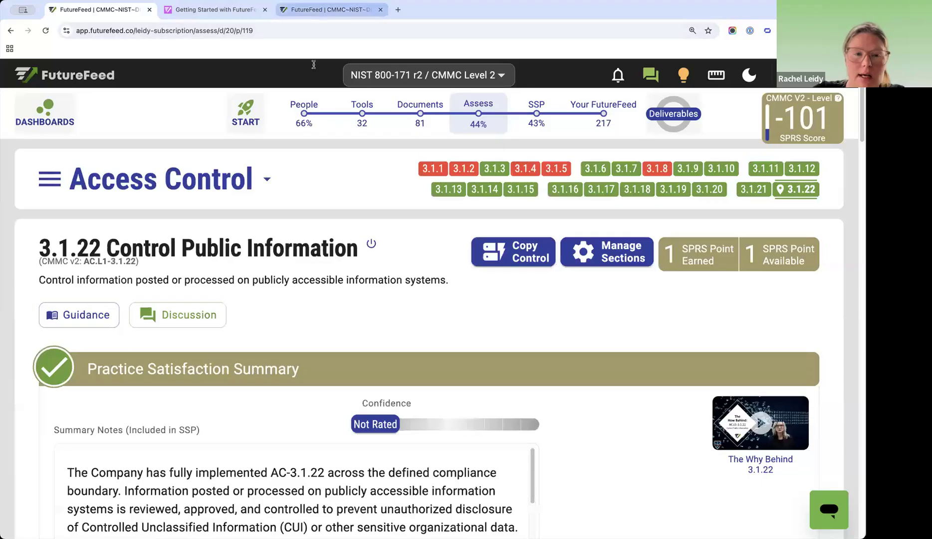
- Return to the vendor portal and review the package's Document Templates and Summary Notes lists
click(330, 9)
scroll(175, 488, up, 10)
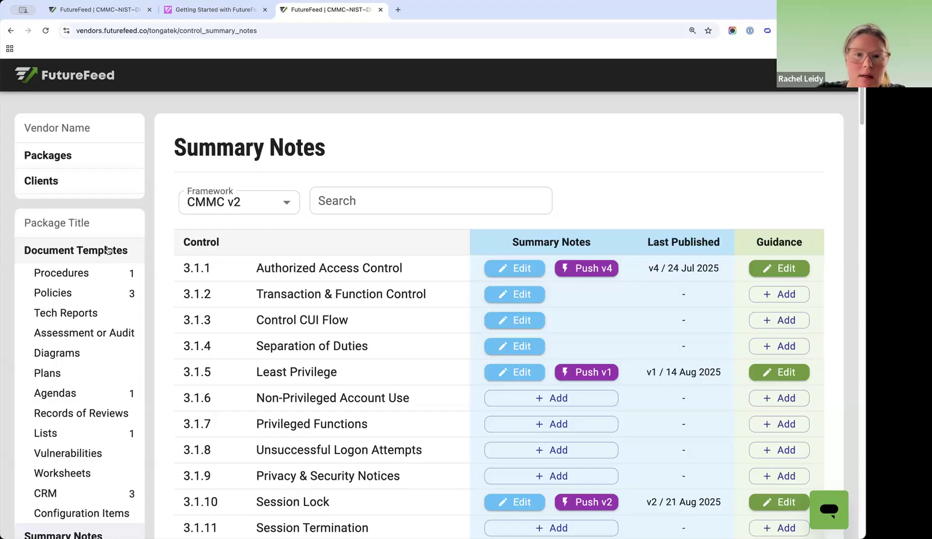
scroll(107, 252, down, 1)
scroll(107, 257, down, 5)
click(107, 252)
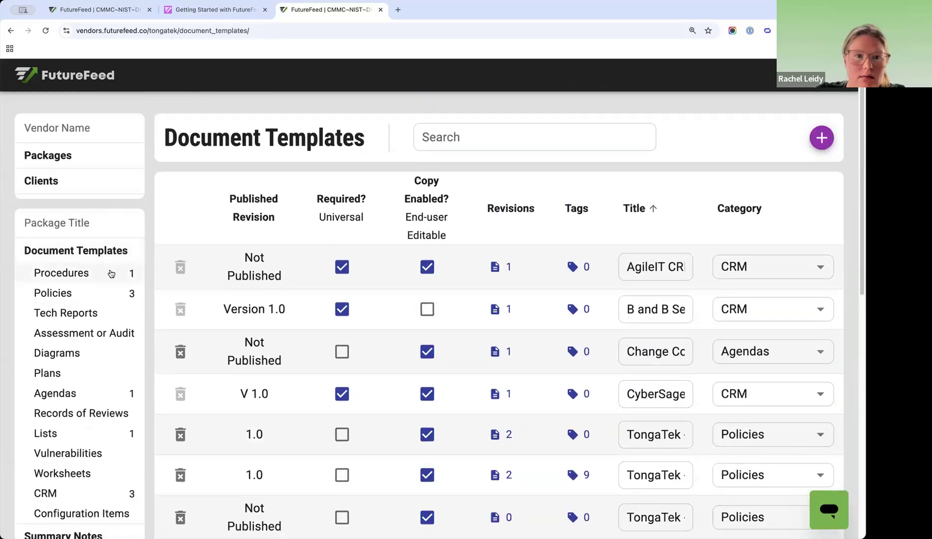
scroll(111, 273, down, 6)
click(63, 463)
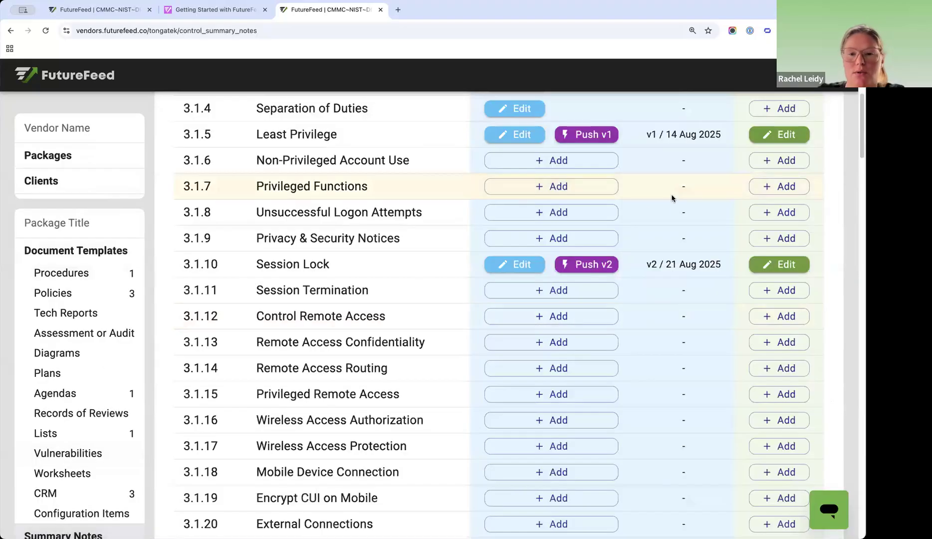
scroll(614, 233, up, 5)
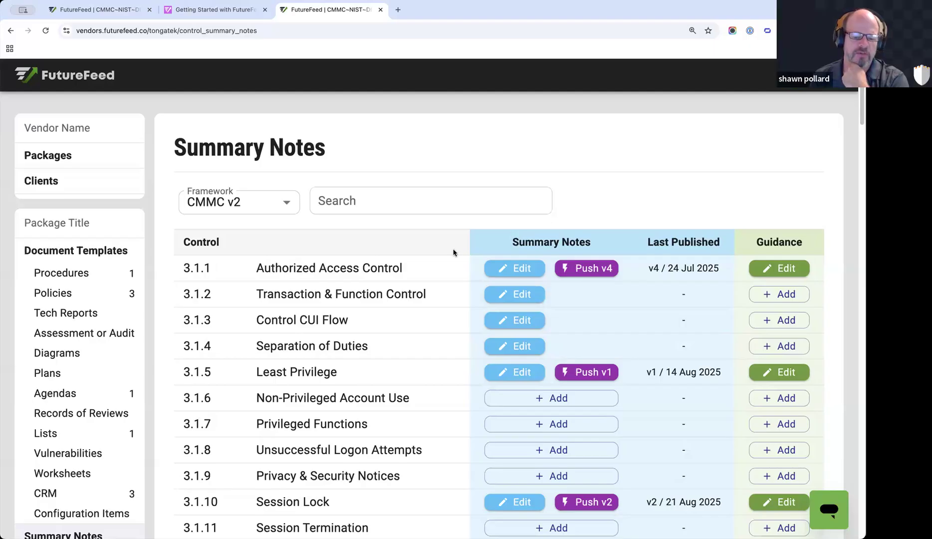
scroll(434, 256, down, 1)
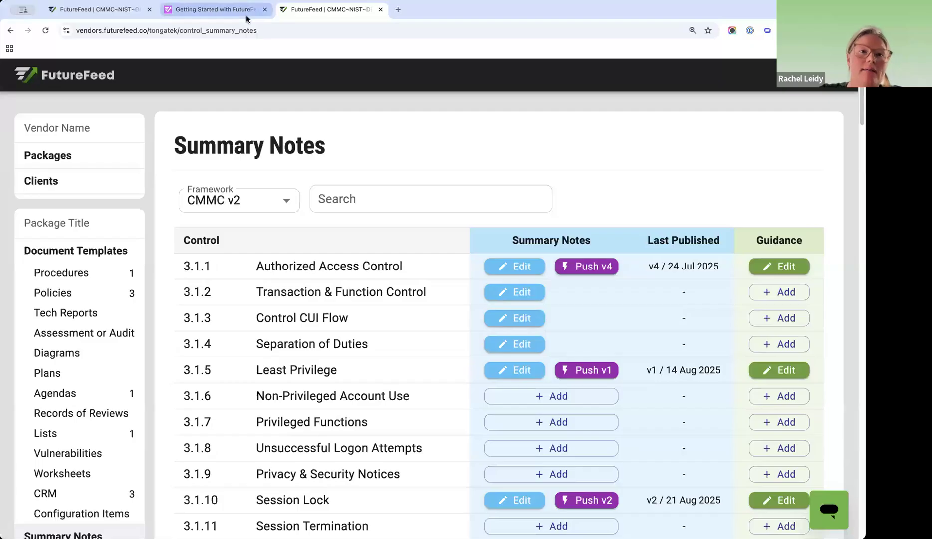
- Open the Objective Statement for objective a of the client's 3.1.22 control, highlight its objective text, and close it
click(94, 9)
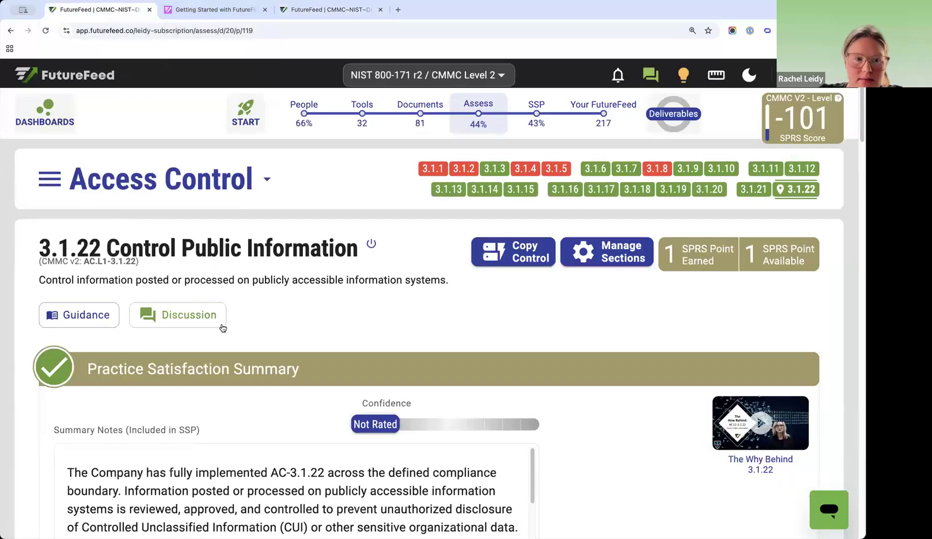
click(331, 11)
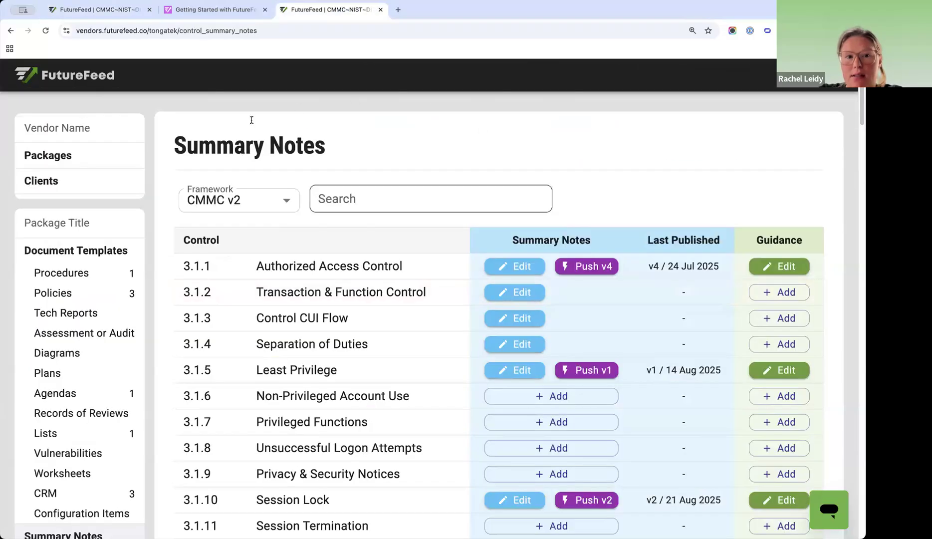
click(125, 11)
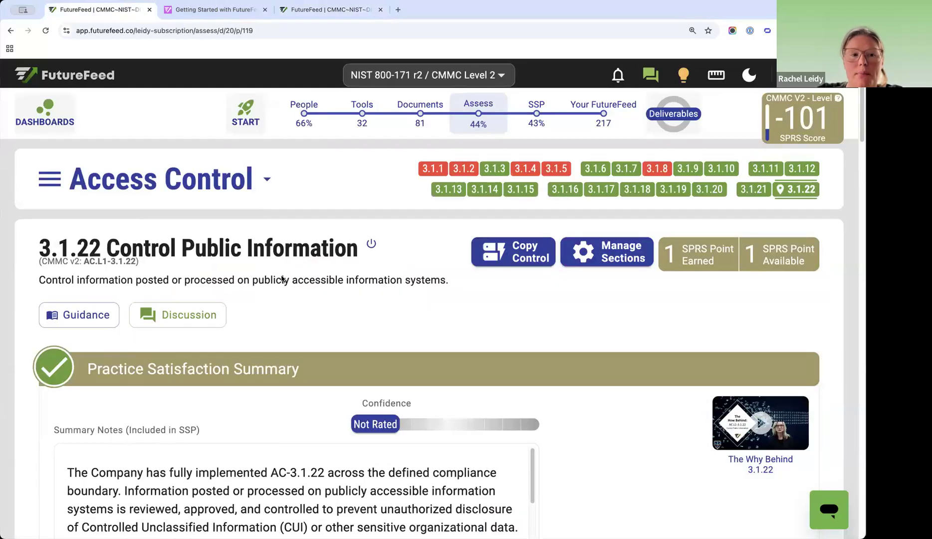
scroll(257, 212, down, 2)
scroll(251, 311, down, 2)
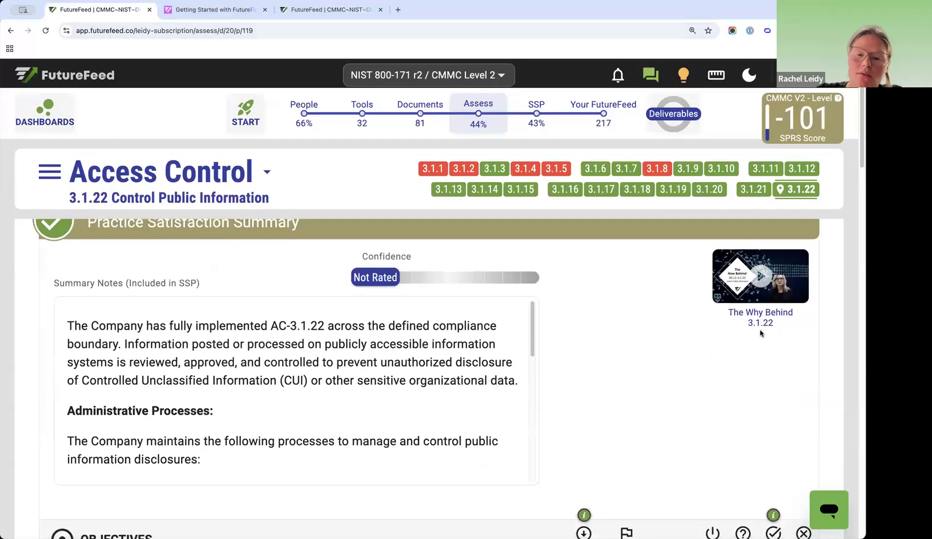
scroll(668, 391, down, 5)
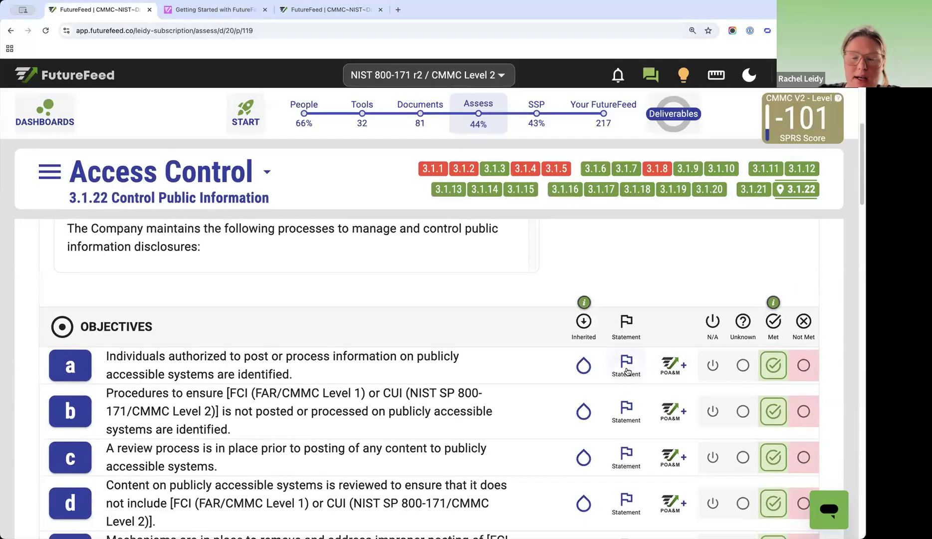
click(626, 368)
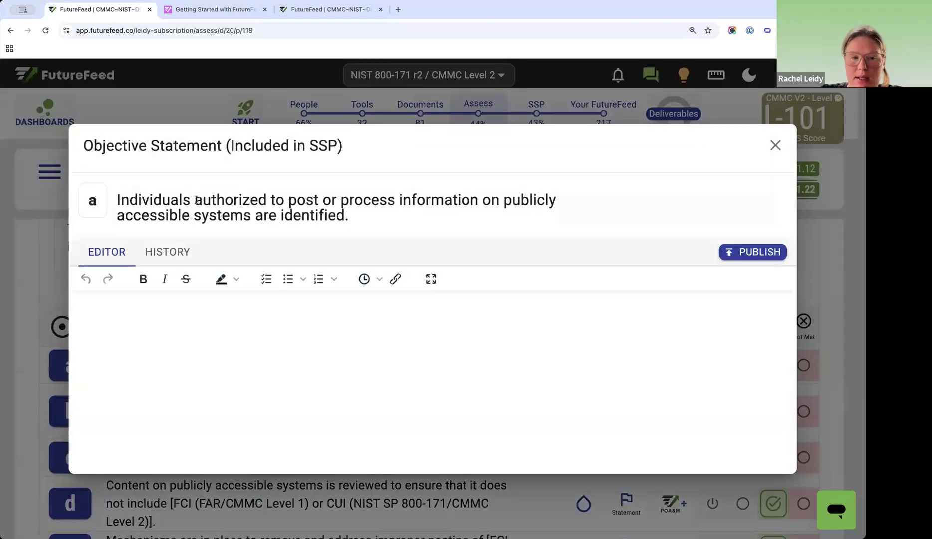
drag(336, 215, 162, 181)
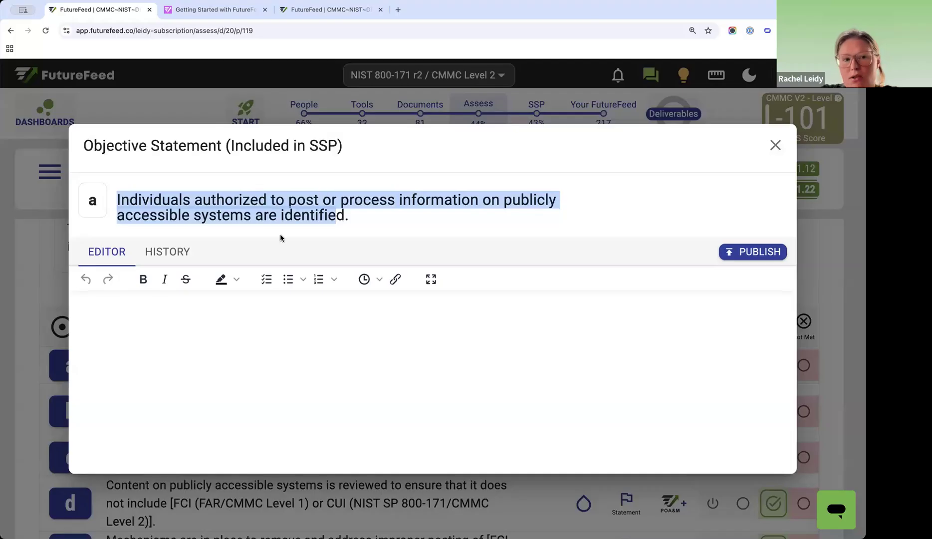
click(774, 146)
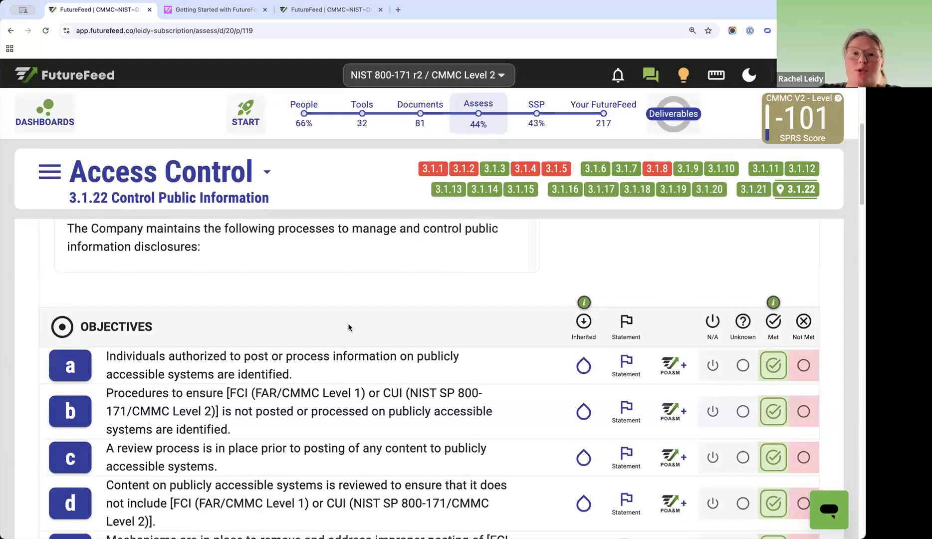
- Highlight the client's Summary Notes (Included in SSP) label, then review the vendor's Summary Notes list and highlight its heading
scroll(348, 328, up, 4)
drag(95, 231, 191, 234)
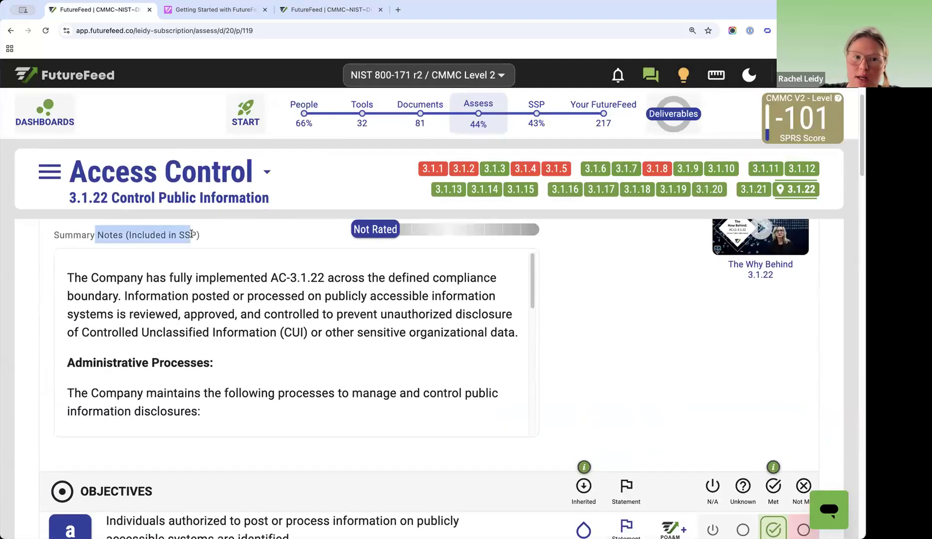
mouse_move(430, 119)
click(323, 13)
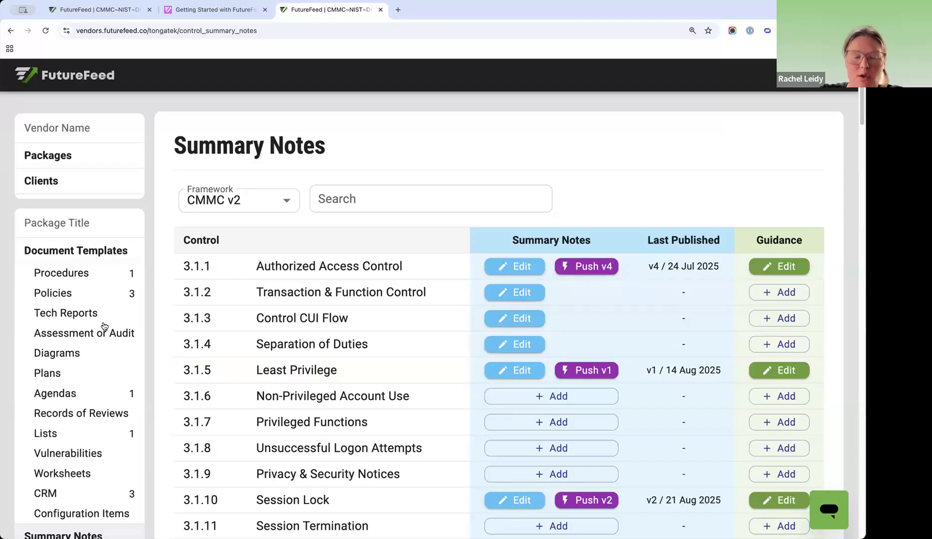
scroll(73, 353, down, 6)
scroll(68, 373, up, 6)
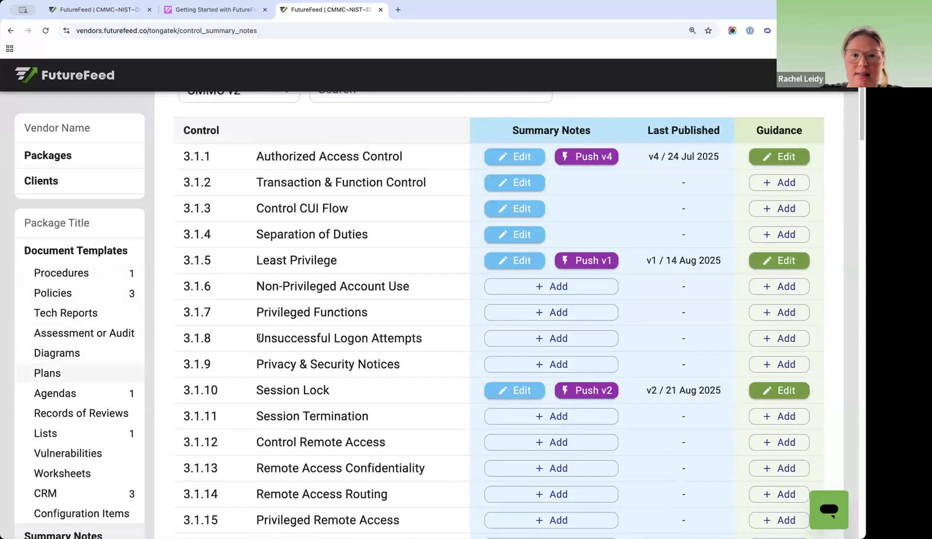
drag(216, 147, 452, 142)
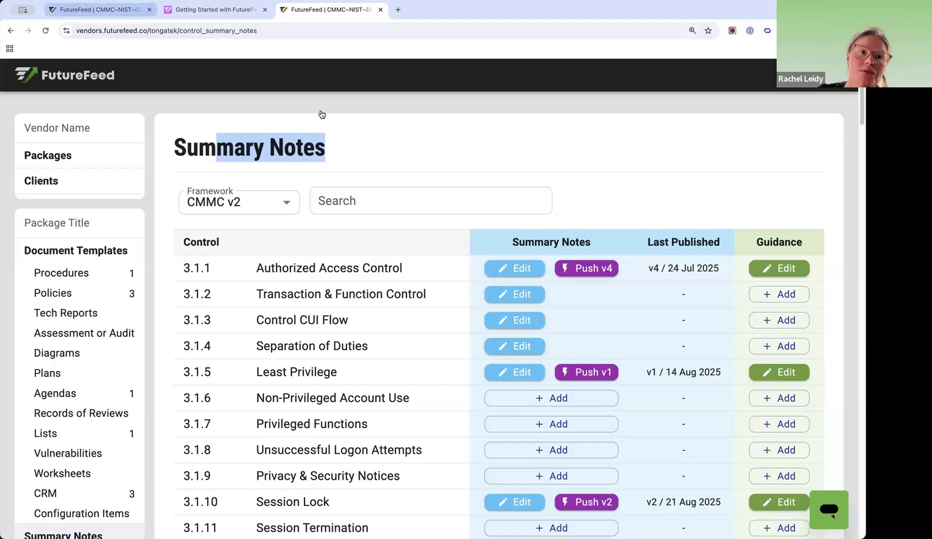
- Open the Help Center from the client subscription and inspect its account options and site navigation links
key(ctrl+Tab)
scroll(723, 350, up, 4)
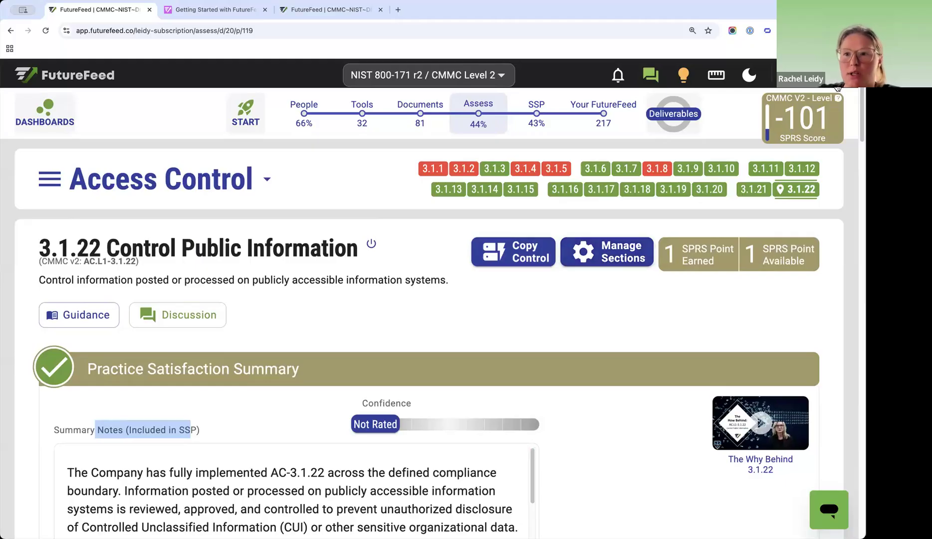
click(827, 75)
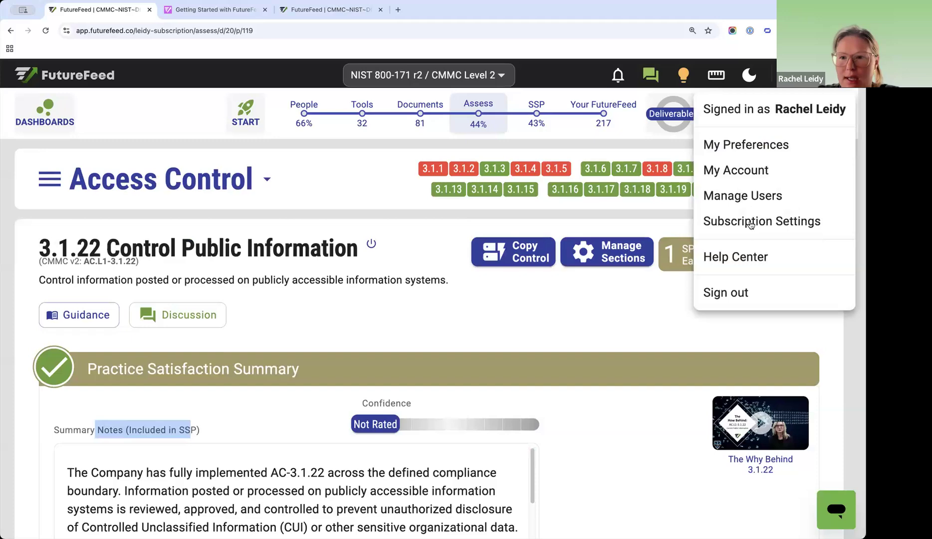
click(748, 258)
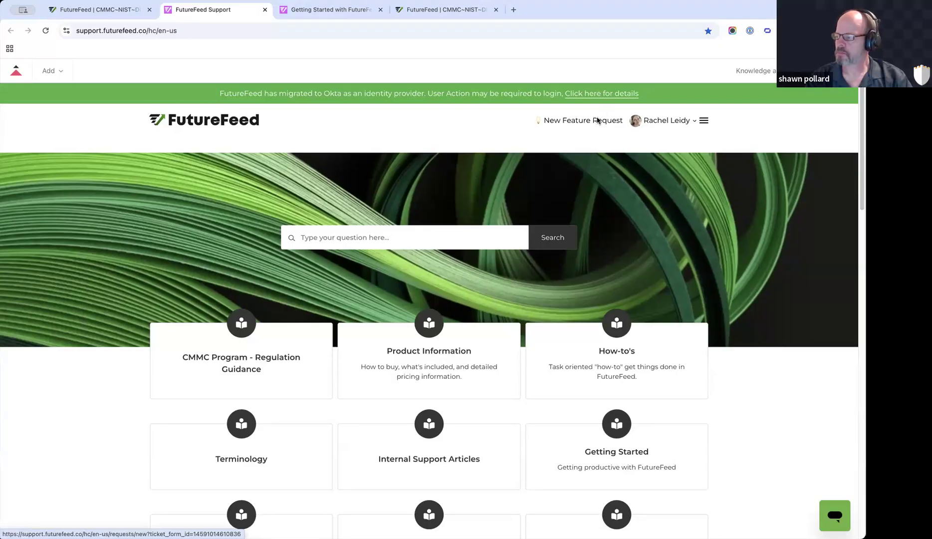
click(686, 120)
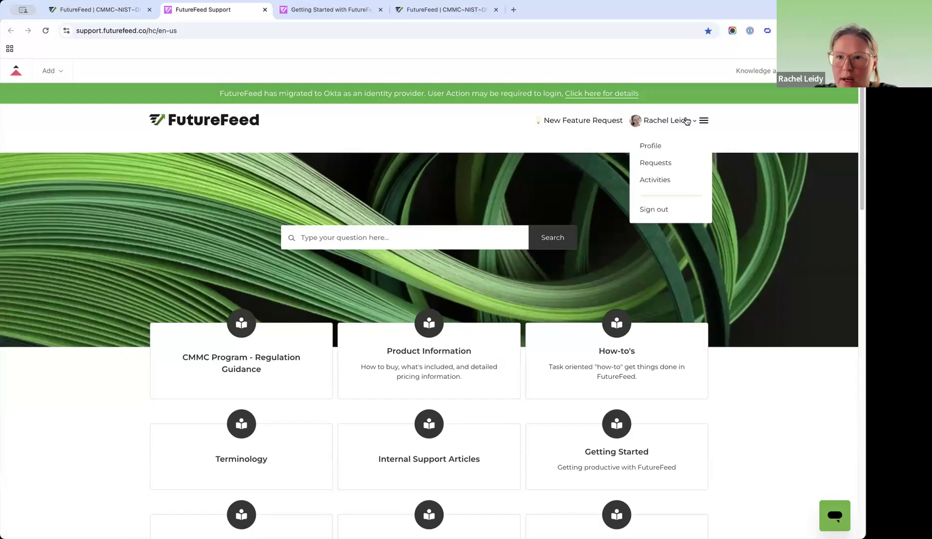
click(743, 126)
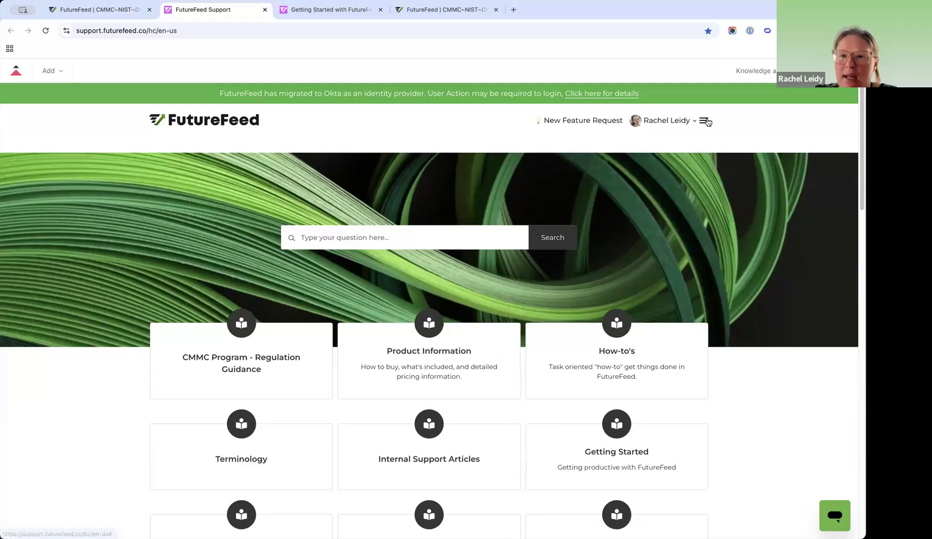
click(705, 120)
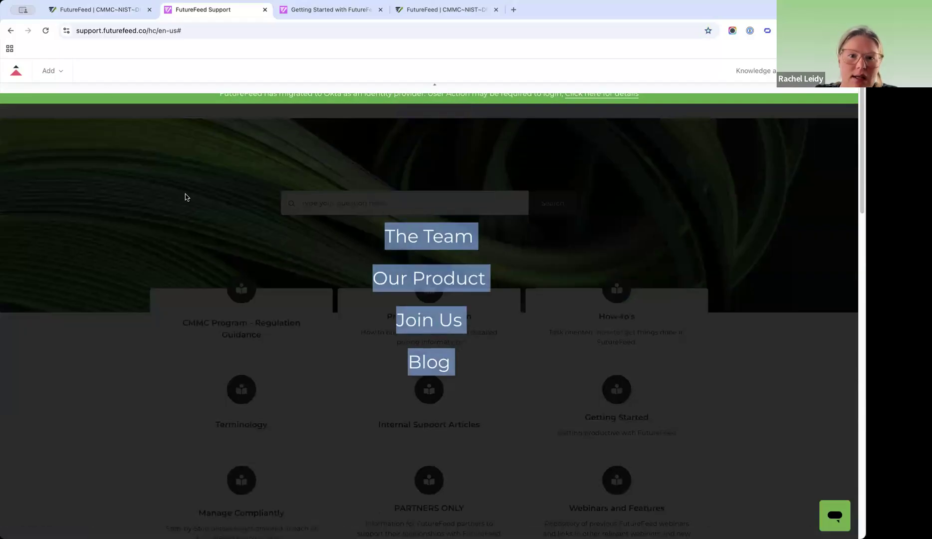
click(13, 31)
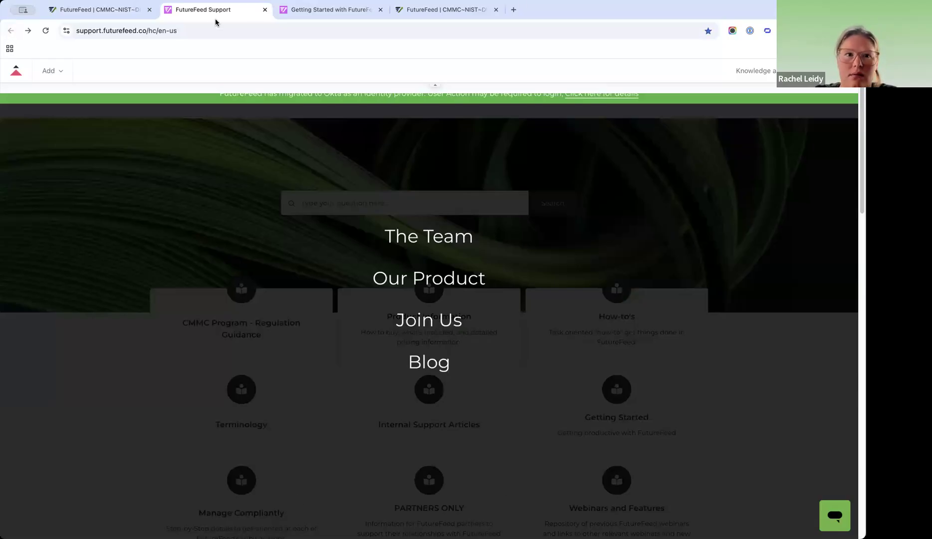
- Close the Help Center and Getting Started pages and return to the client's 3.1.22 control with the account options dismissed
key(ctrl+shift+Tab)
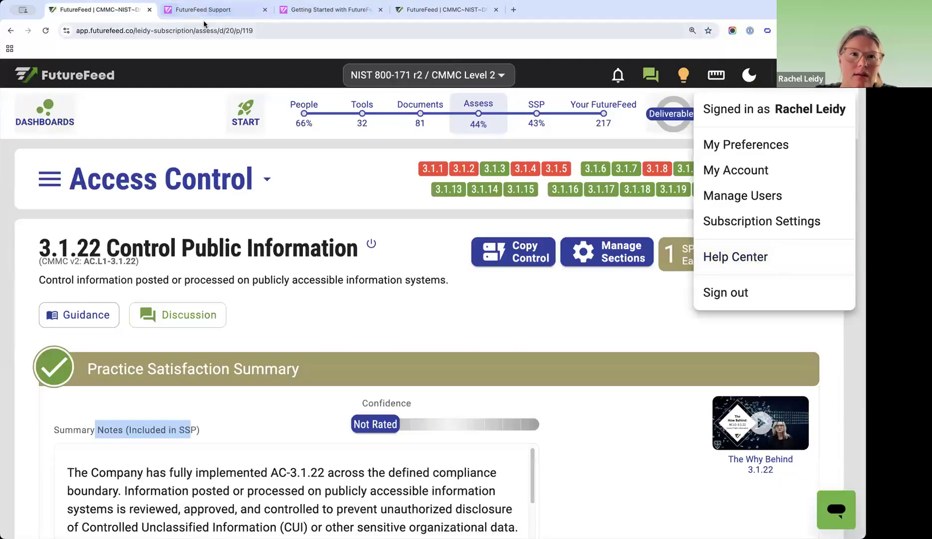
click(263, 10)
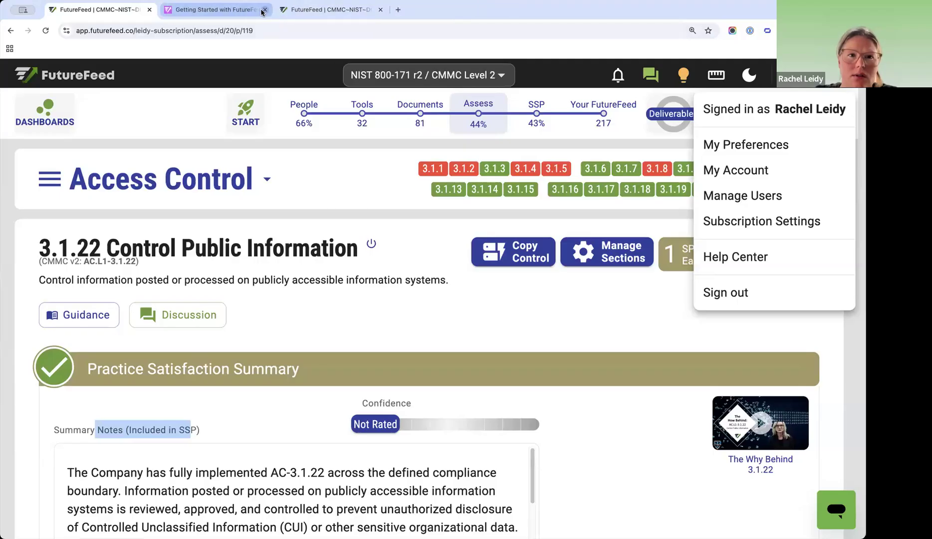
click(263, 12)
click(265, 10)
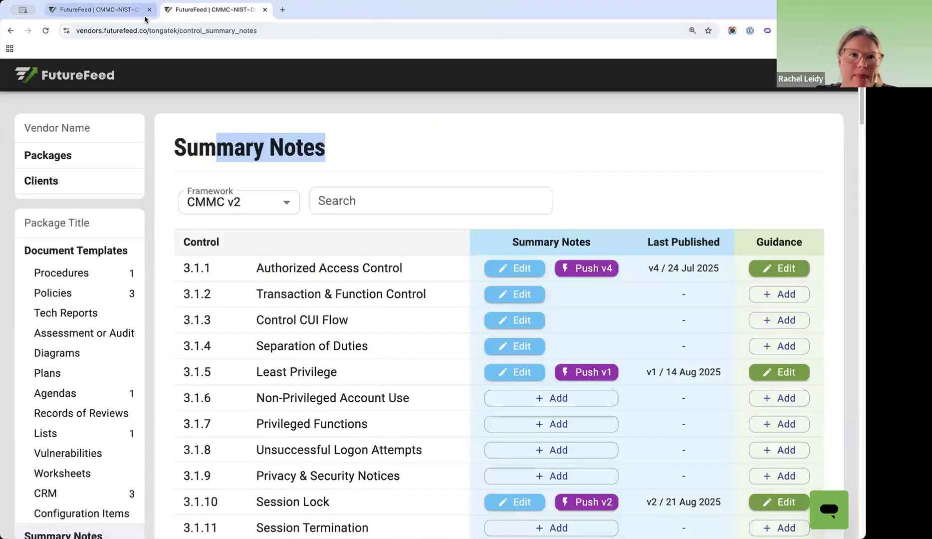
key(ctrl+shift+Tab)
click(656, 339)
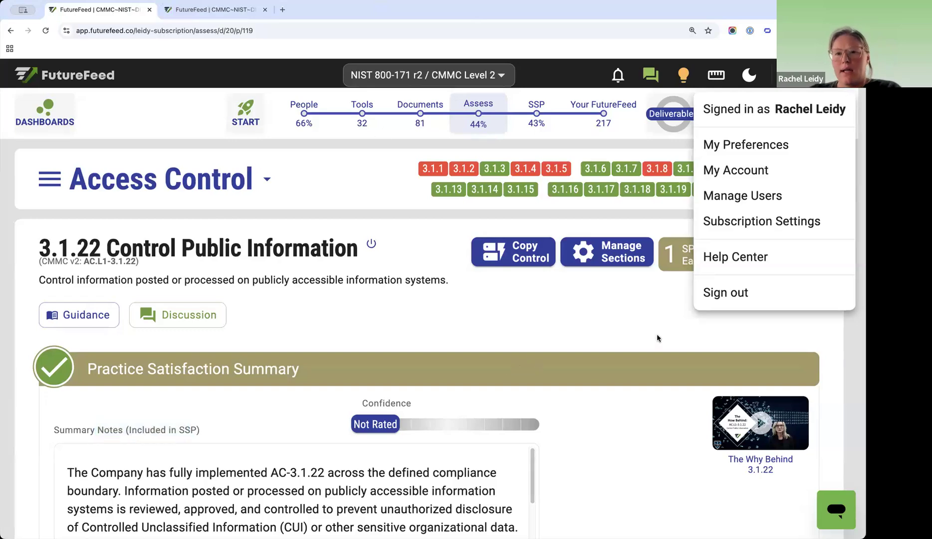
- Leave the client's 3.1.22 control and open the My Companies overview
mouse_move(362, 105)
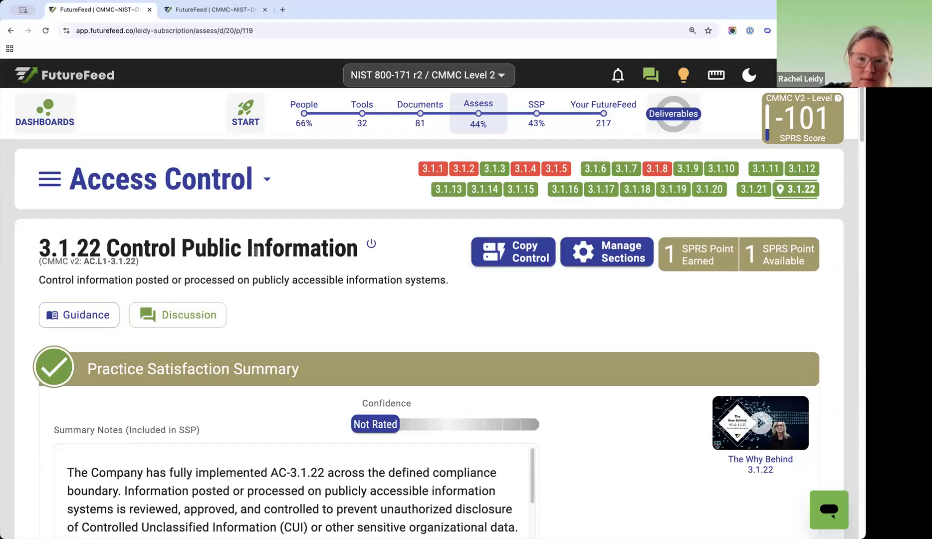
scroll(508, 354, up, 1)
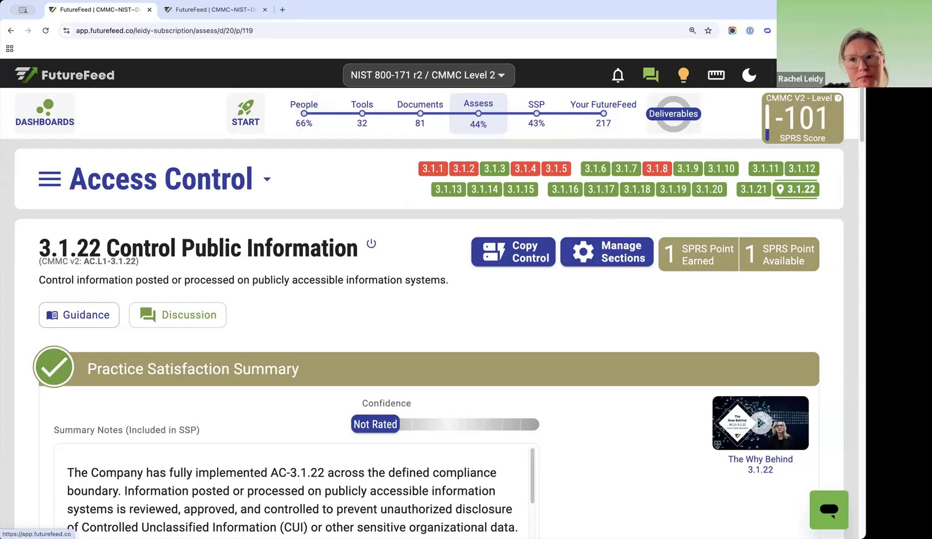
click(794, 76)
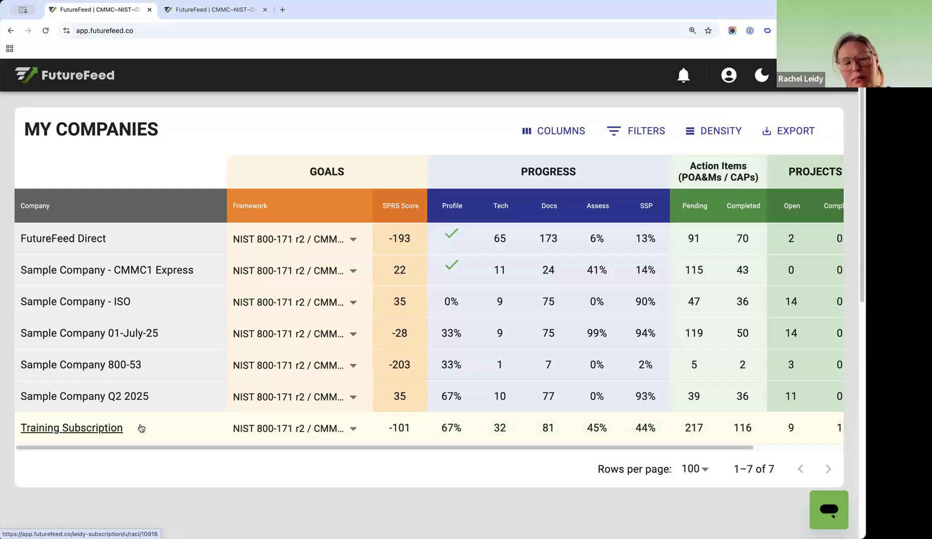
- Open the Training Subscription company and go to its Working Documents list
click(115, 434)
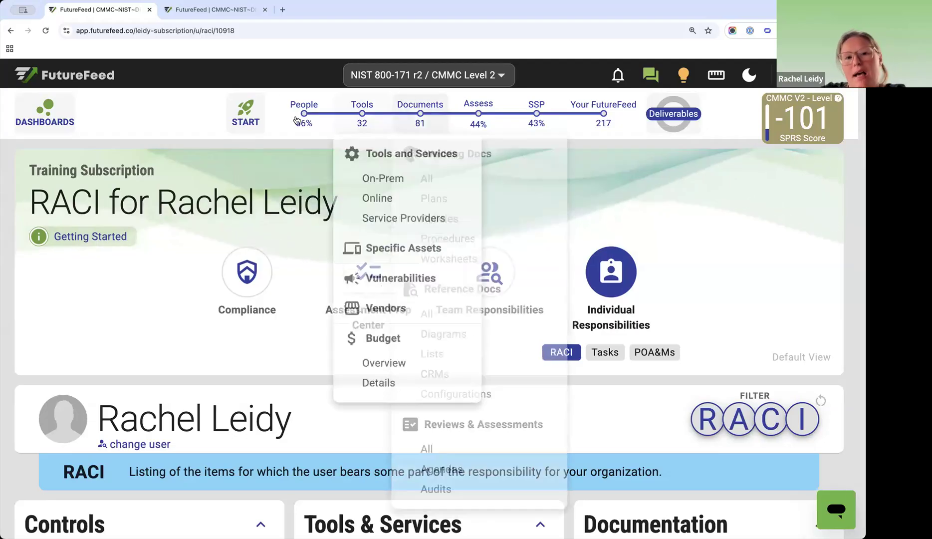
click(416, 117)
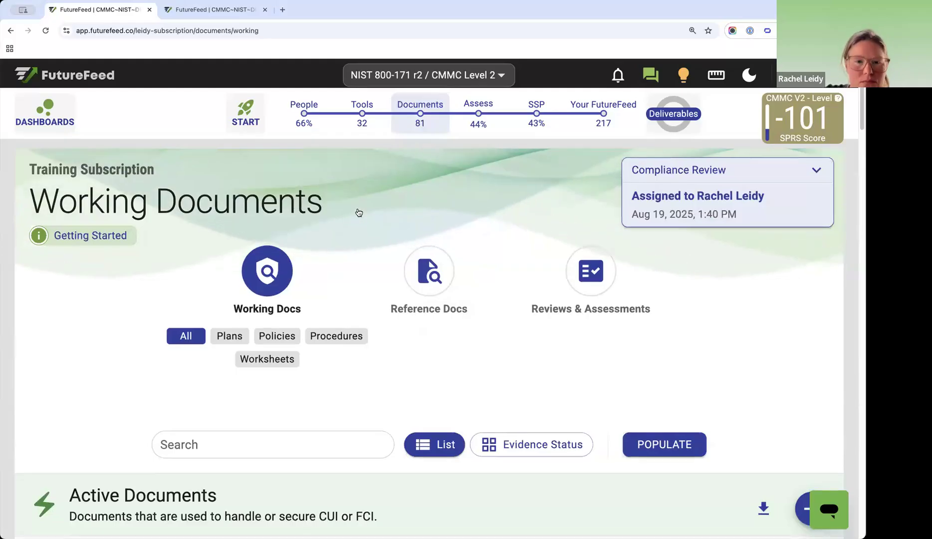
- Examine the Active Documents list of the Training Subscription, including its policy titles and the options for adding or populating documents
scroll(358, 212, down, 2)
scroll(255, 379, down, 2)
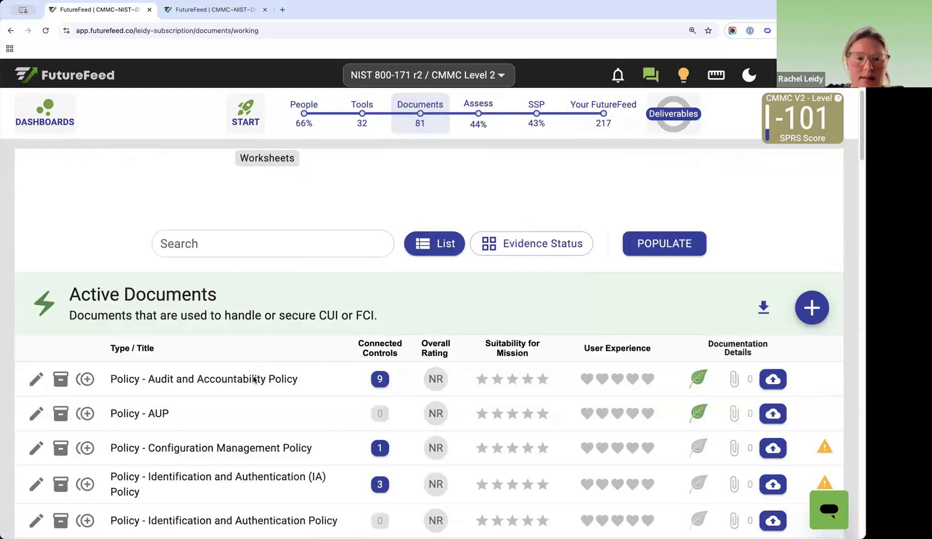
scroll(258, 381, down, 1)
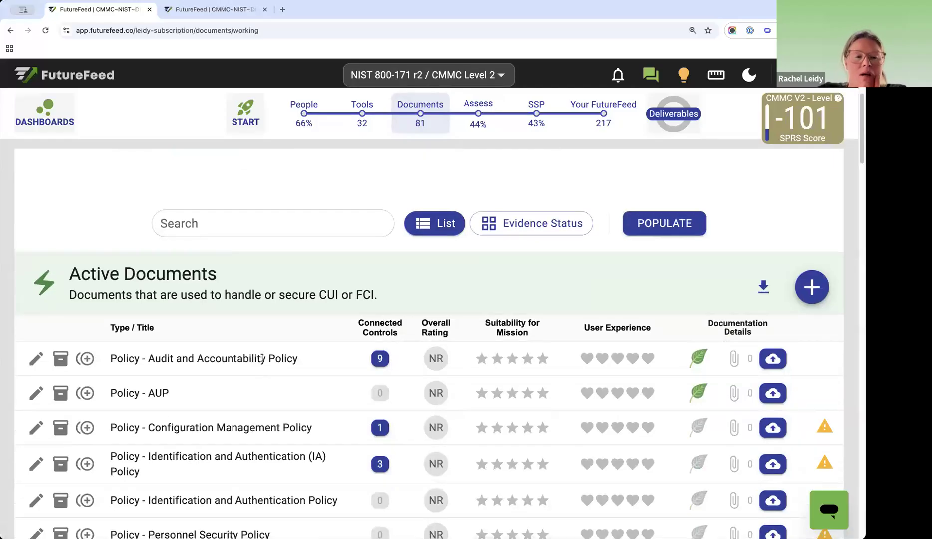
scroll(260, 359, down, 1)
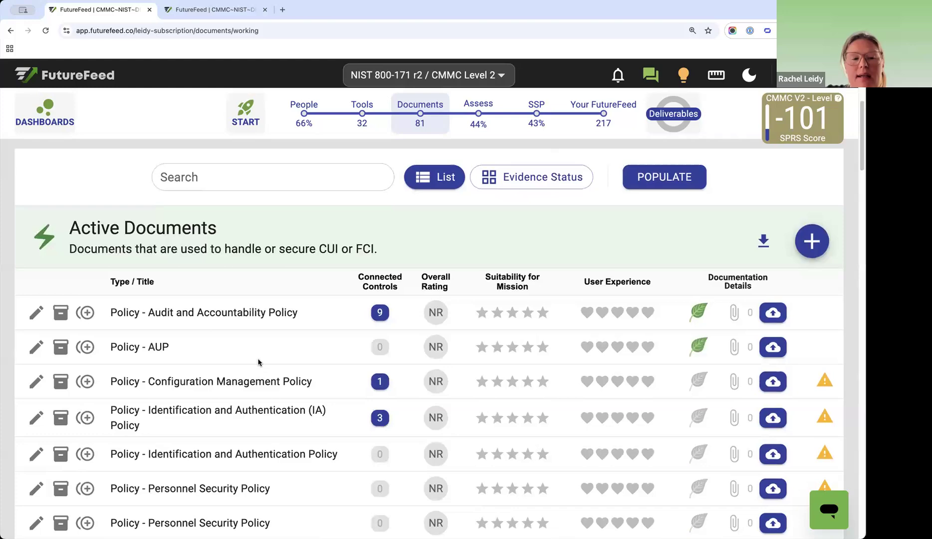
scroll(260, 361, up, 1)
scroll(260, 362, up, 1)
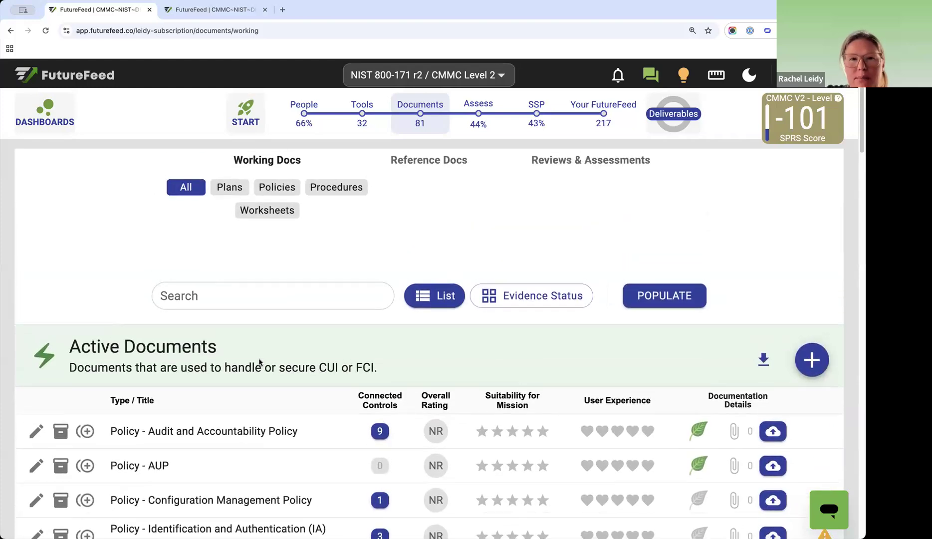
scroll(257, 330, up, 1)
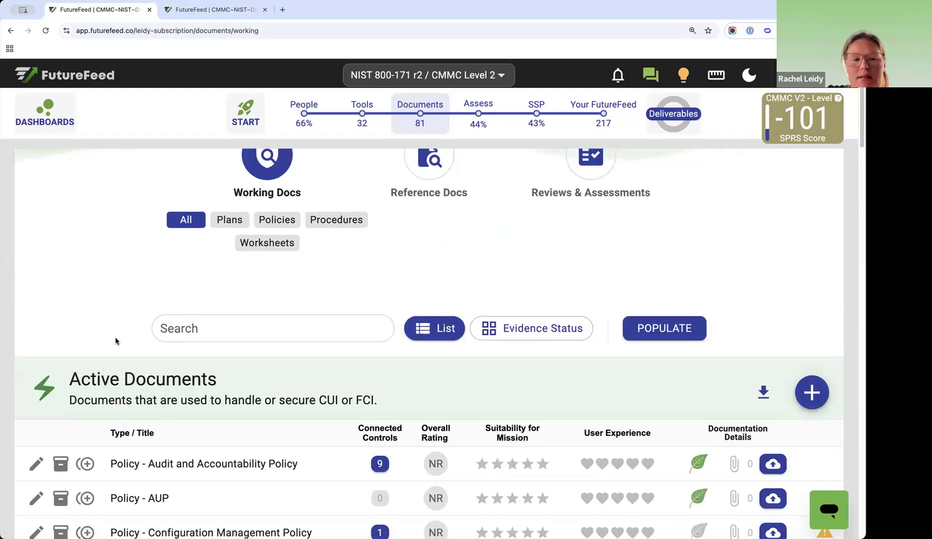
scroll(199, 262, down, 1)
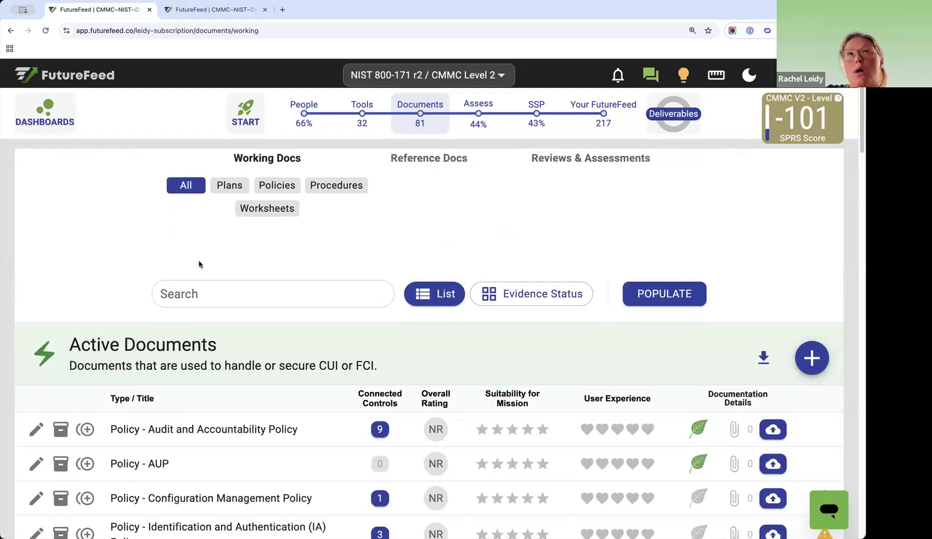
scroll(214, 336, up, 1)
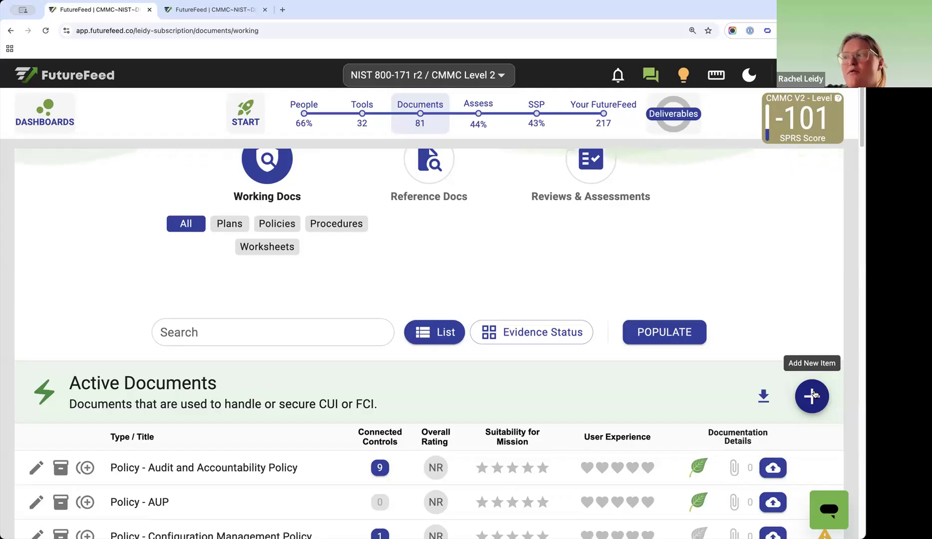
scroll(49, 469, down, 1)
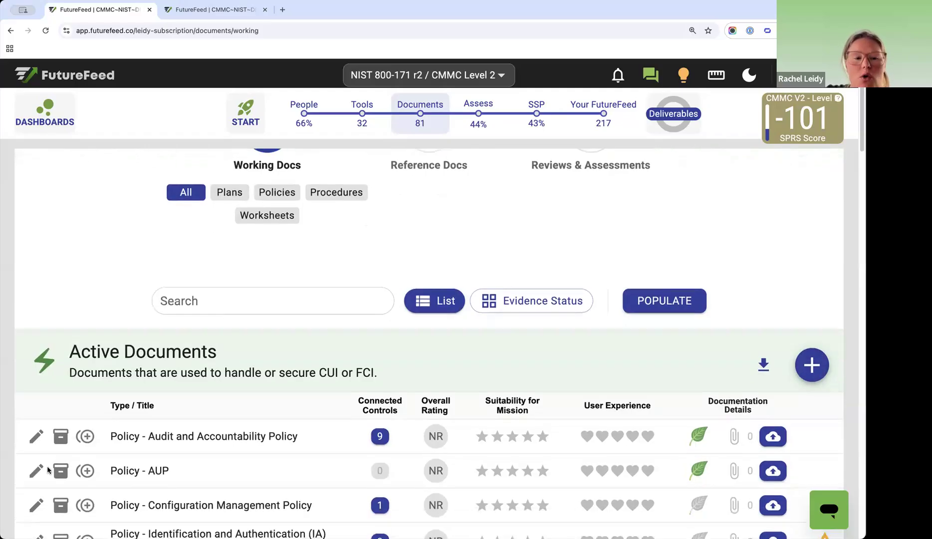
scroll(199, 475, down, 2)
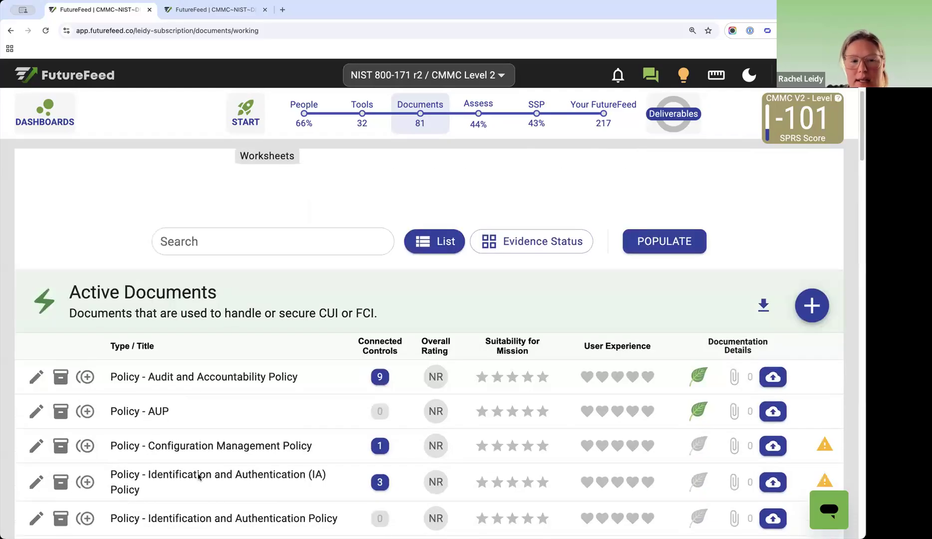
- Highlight the titles of the Audit and Accountability Policy and the AUP policy in the Active Documents list
drag(179, 376, 383, 367)
scroll(232, 389, down, 4)
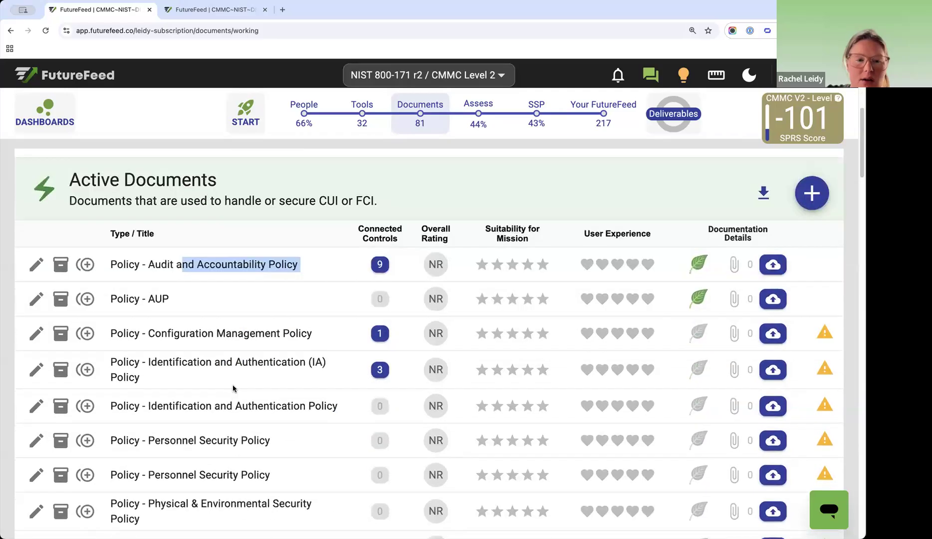
drag(149, 298, 182, 302)
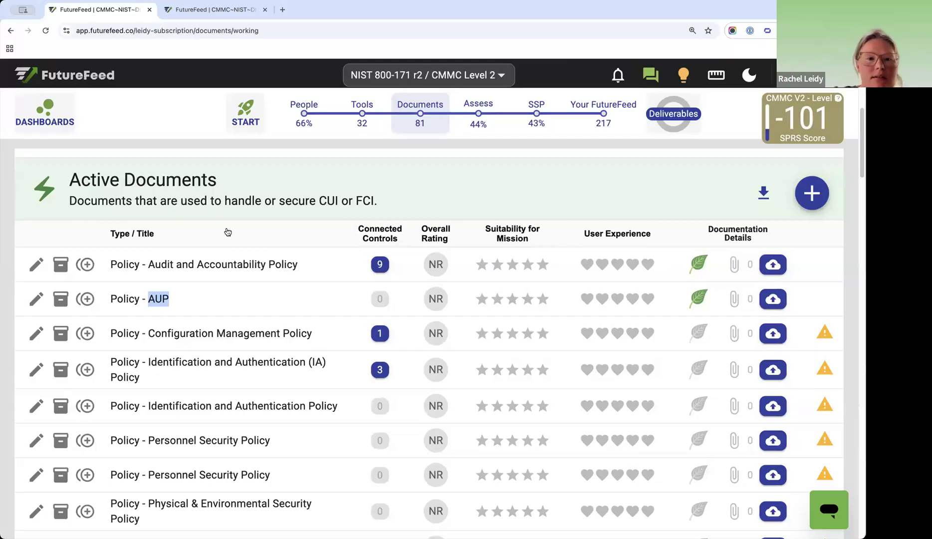
- Open the AUP policy's task assignments and start assigning a new task
click(38, 302)
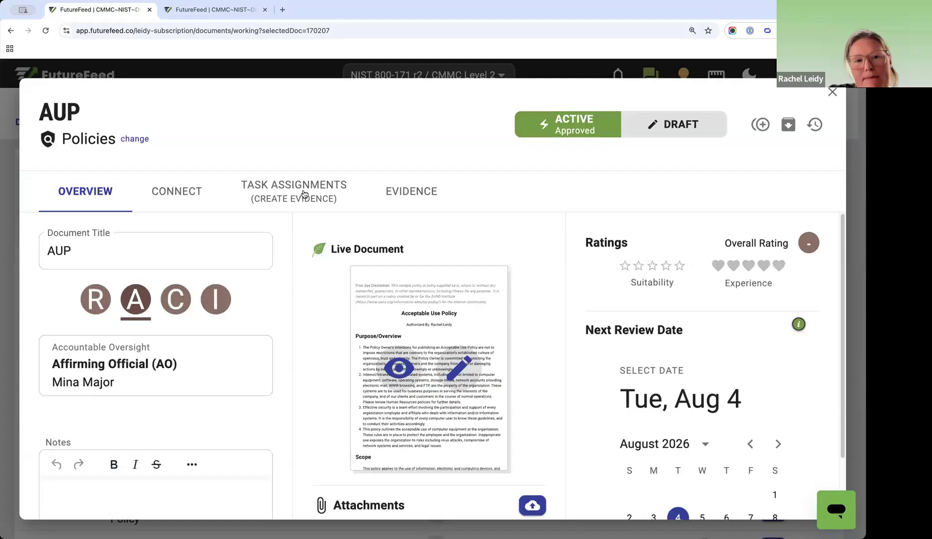
click(349, 173)
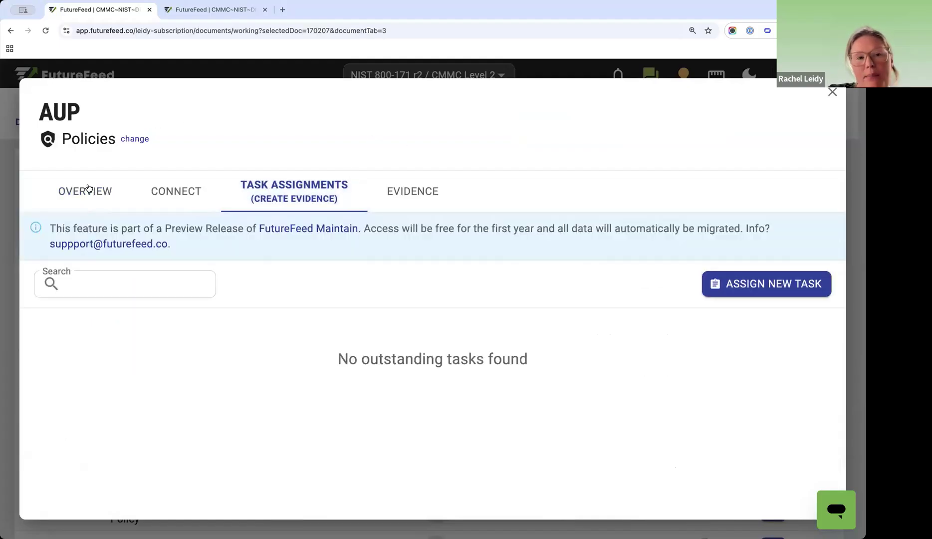
click(774, 295)
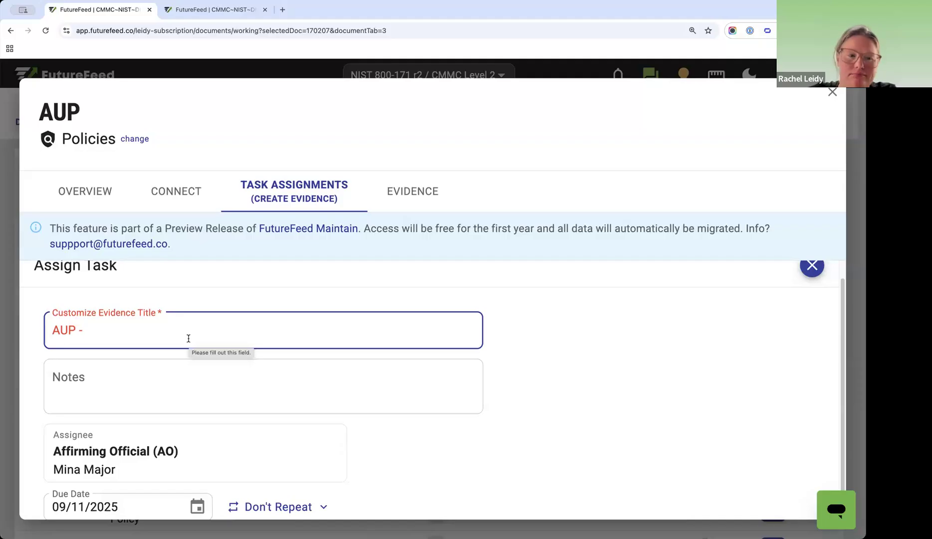
- Title the task's evidence "AUP - Read and Approve the AUP" and open the assignee choices
text(Rea)
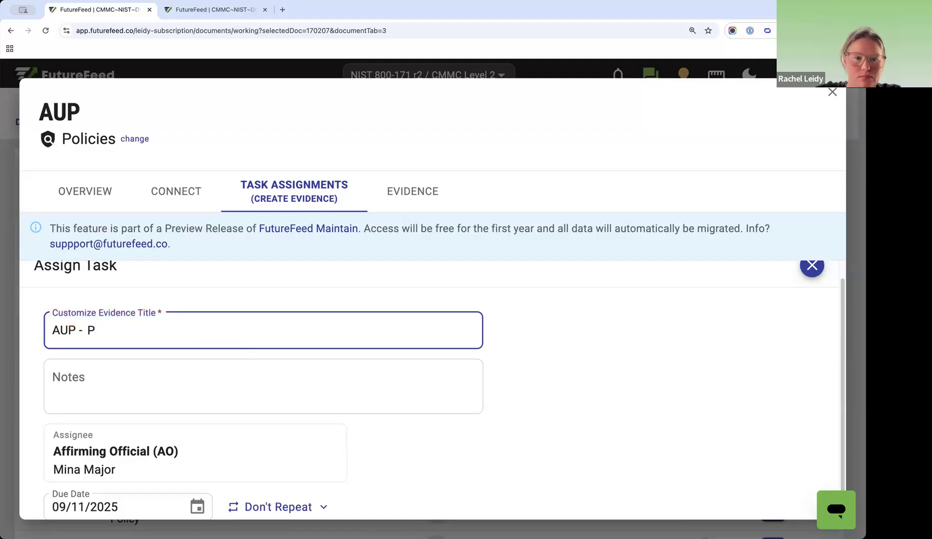
text(d and Ar)
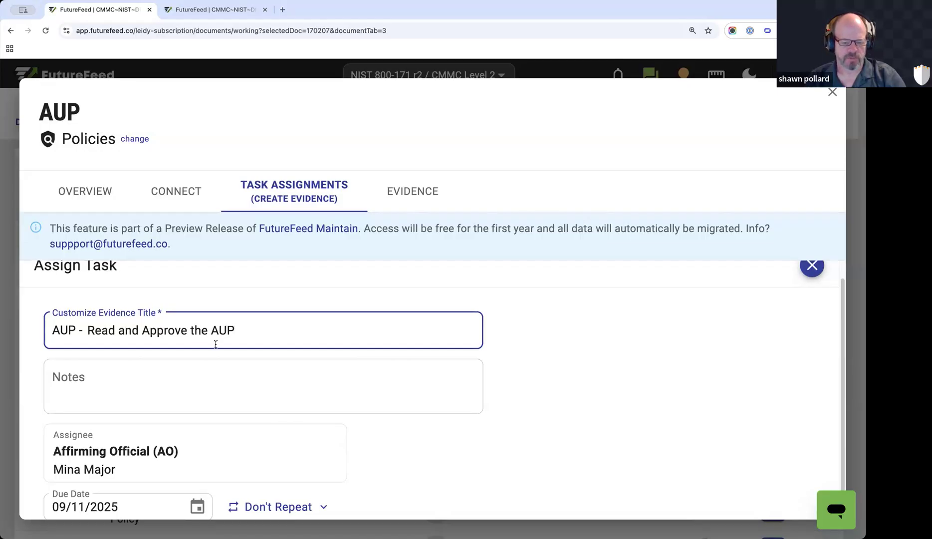
click(185, 451)
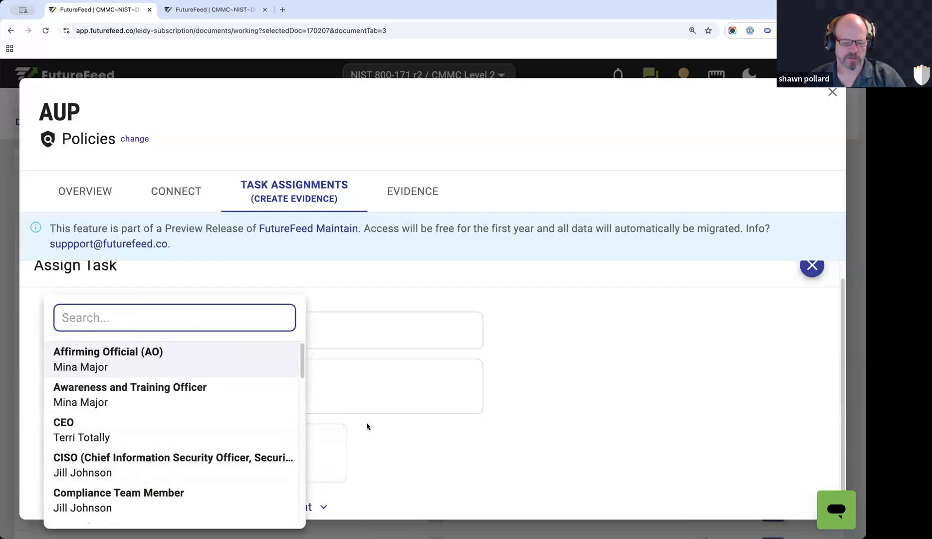
- Choose the Human Resources (HR) role as assignee for the AUP read-and-approve task
scroll(238, 442, down, 8)
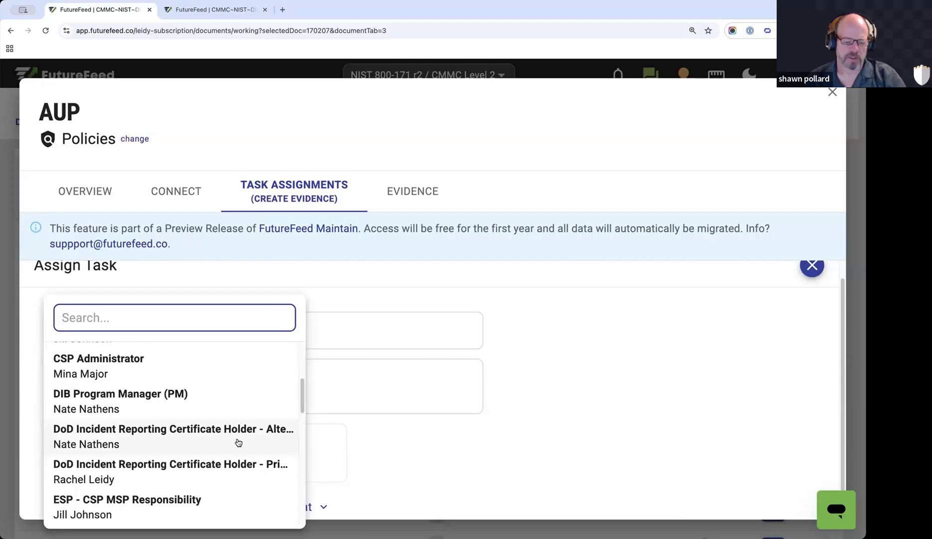
scroll(238, 443, down, 6)
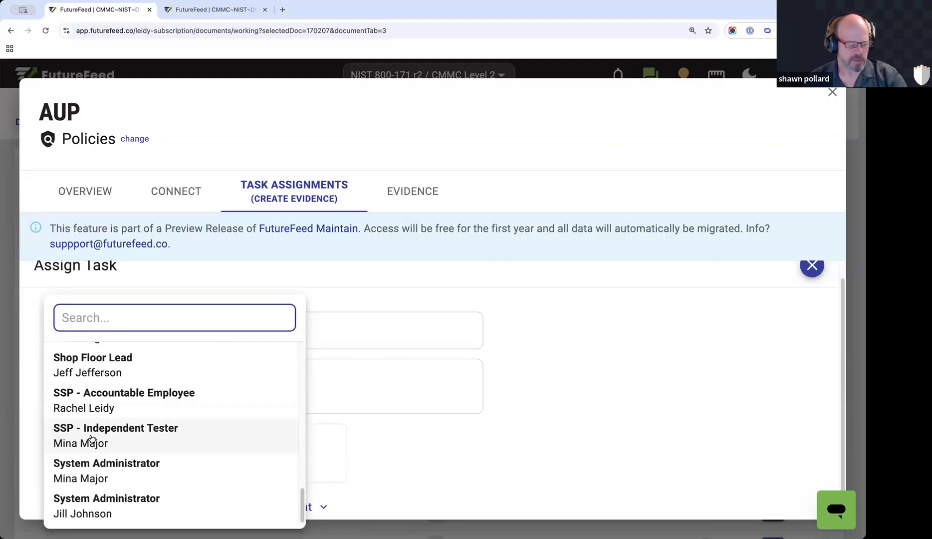
scroll(95, 434, up, 5)
scroll(94, 431, up, 3)
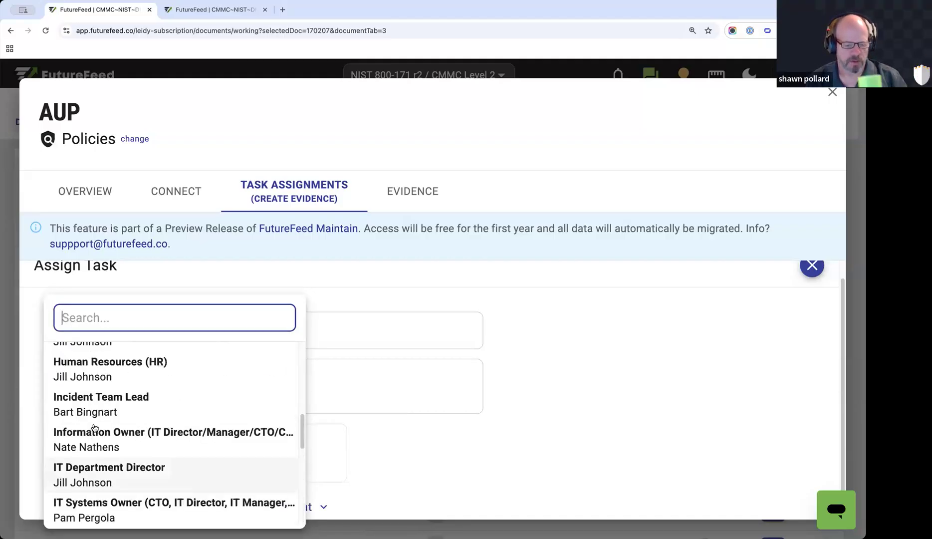
click(101, 383)
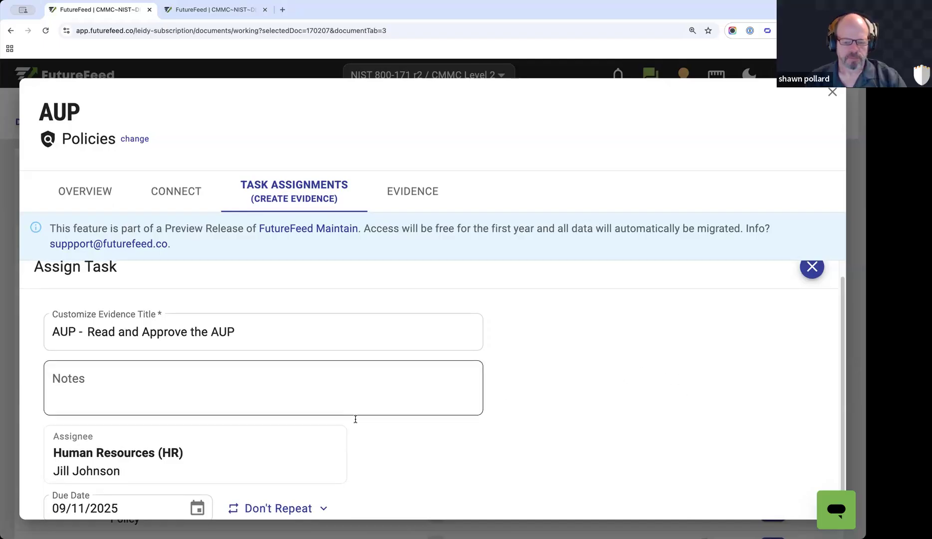
- Review the AUP task's evidence title and assignment details, and close the AUP document
scroll(406, 414, up, 1)
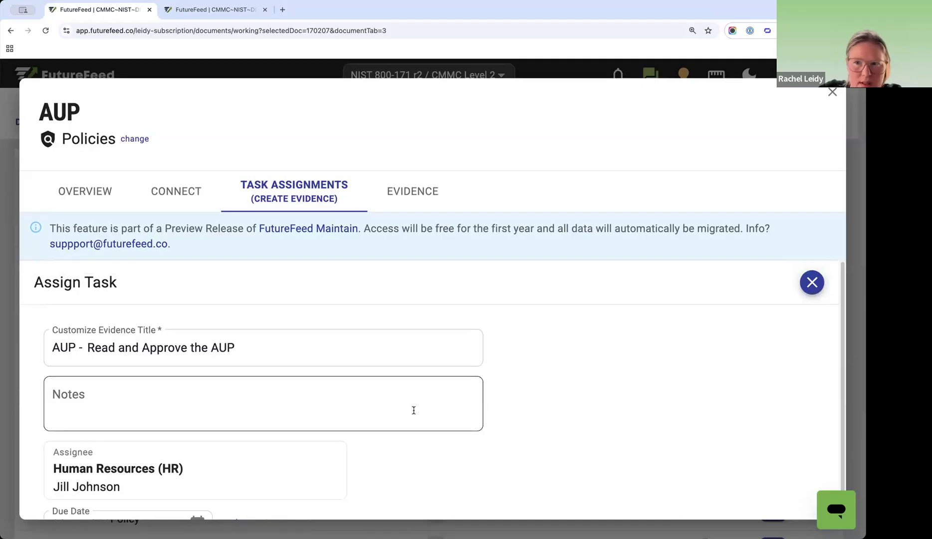
scroll(408, 403, down, 1)
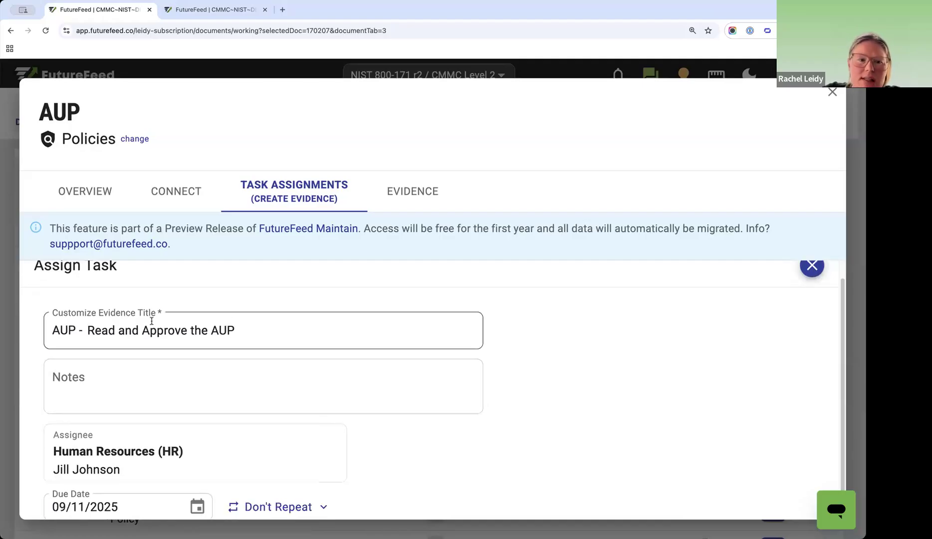
drag(94, 329, 275, 324)
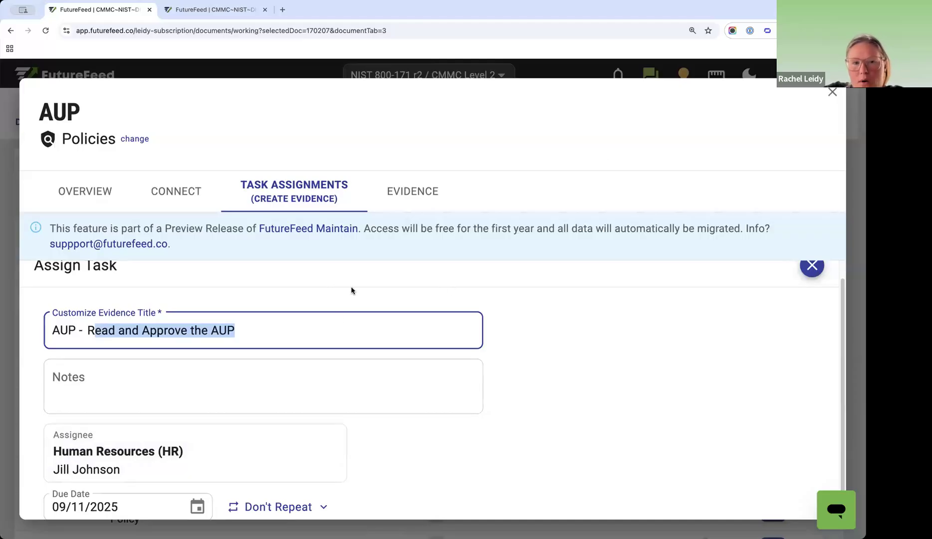
click(788, 319)
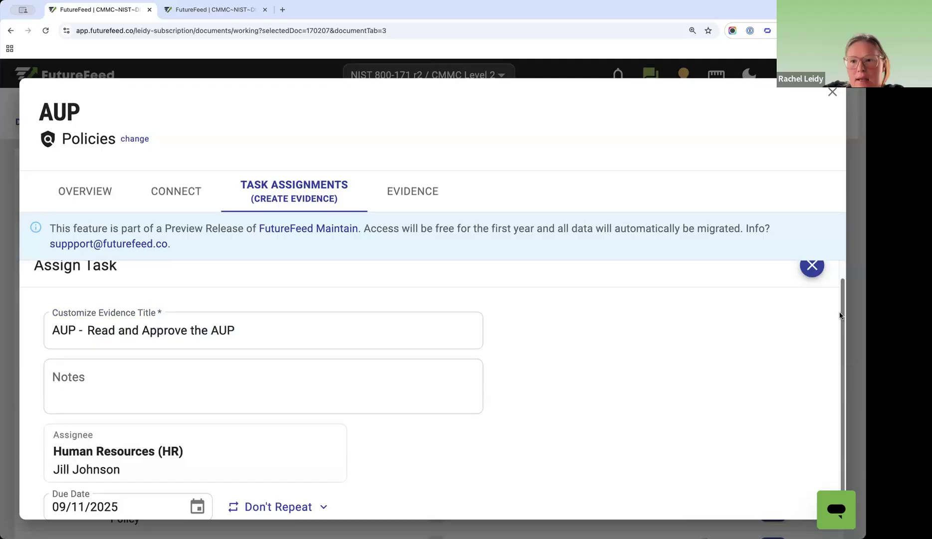
click(832, 92)
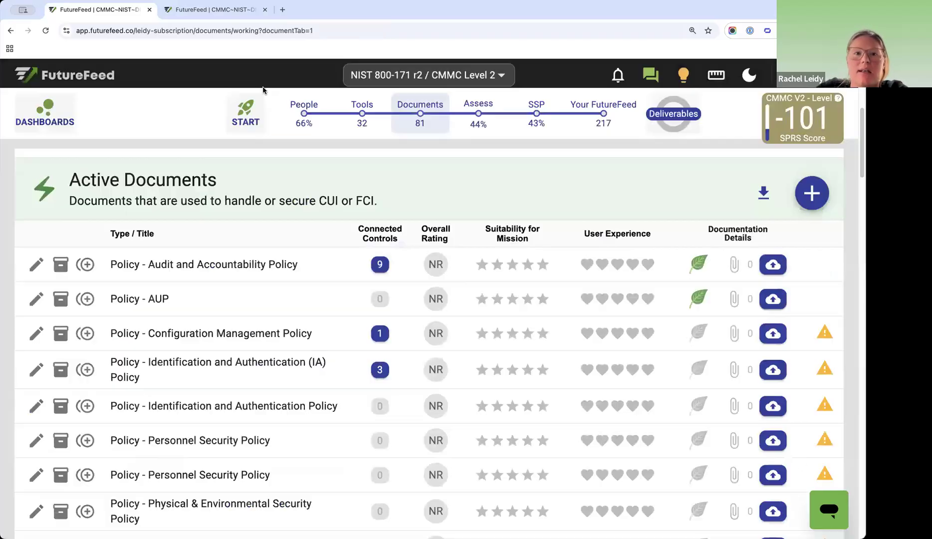
- Reassign the Human Resources (HR) role to a different user in role management
click(304, 111)
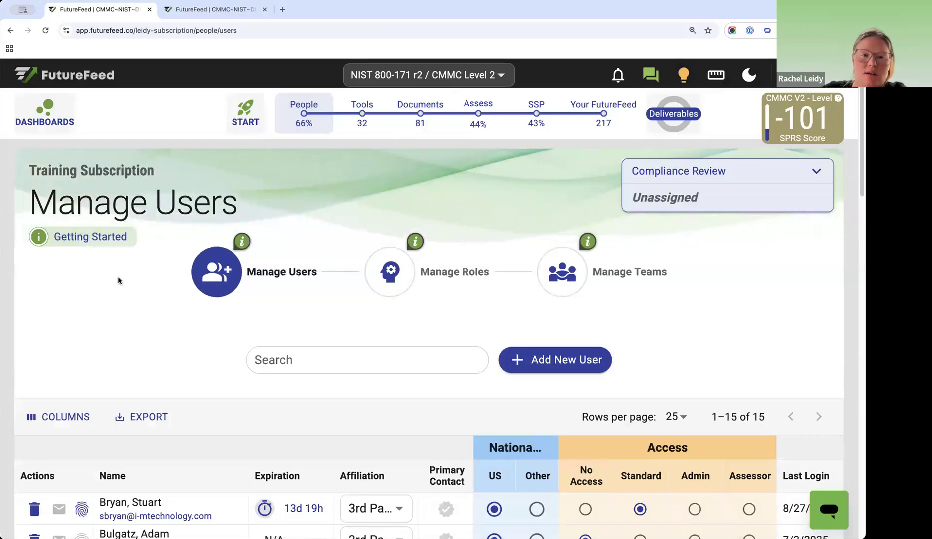
mouse_move(420, 106)
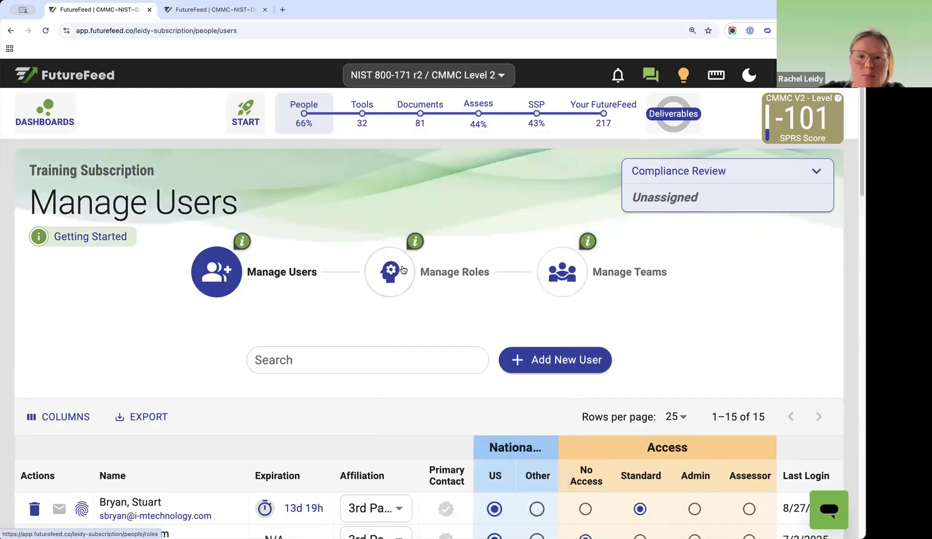
click(402, 271)
scroll(351, 343, down, 6)
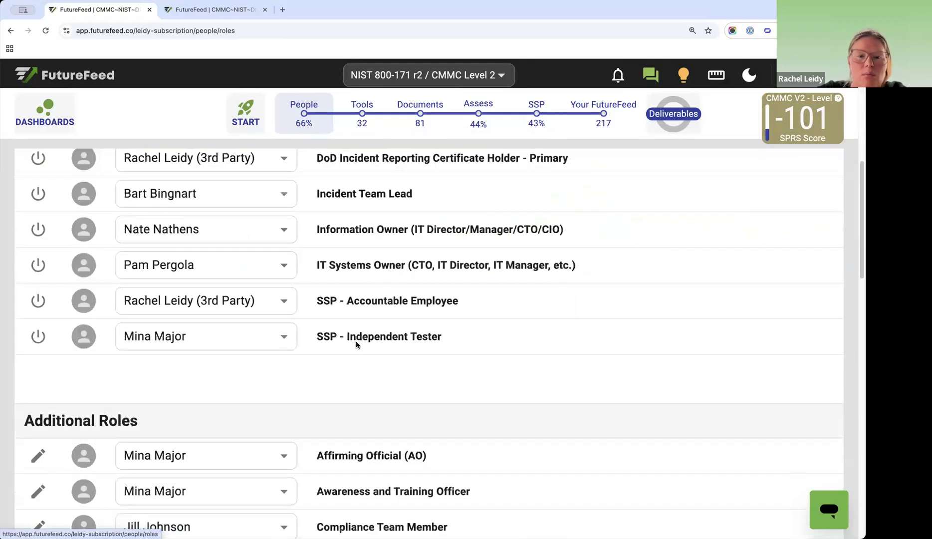
scroll(356, 341, down, 7)
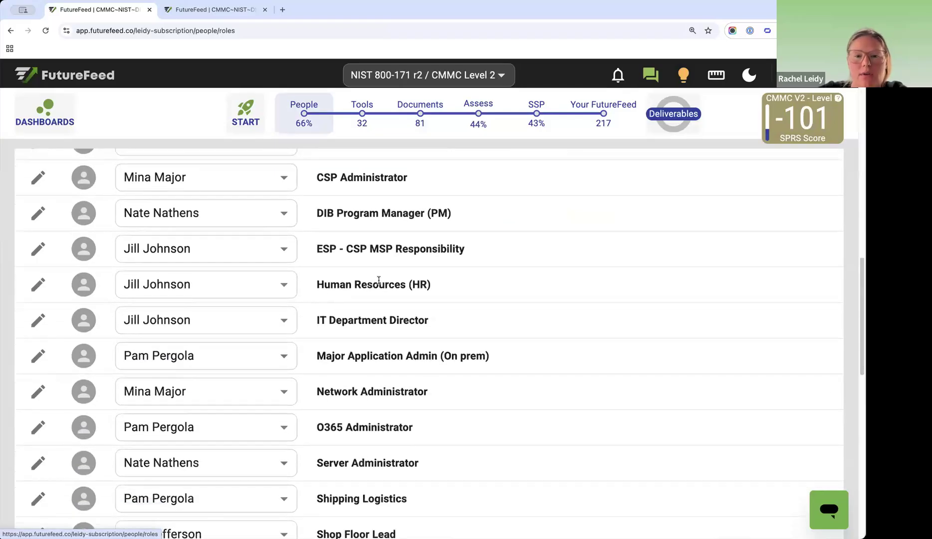
drag(516, 282, 340, 285)
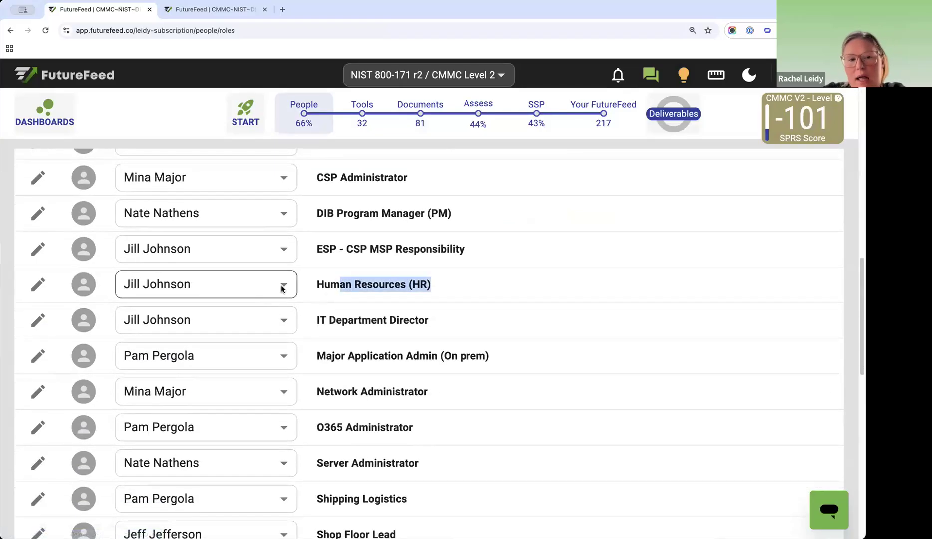
click(282, 288)
click(202, 280)
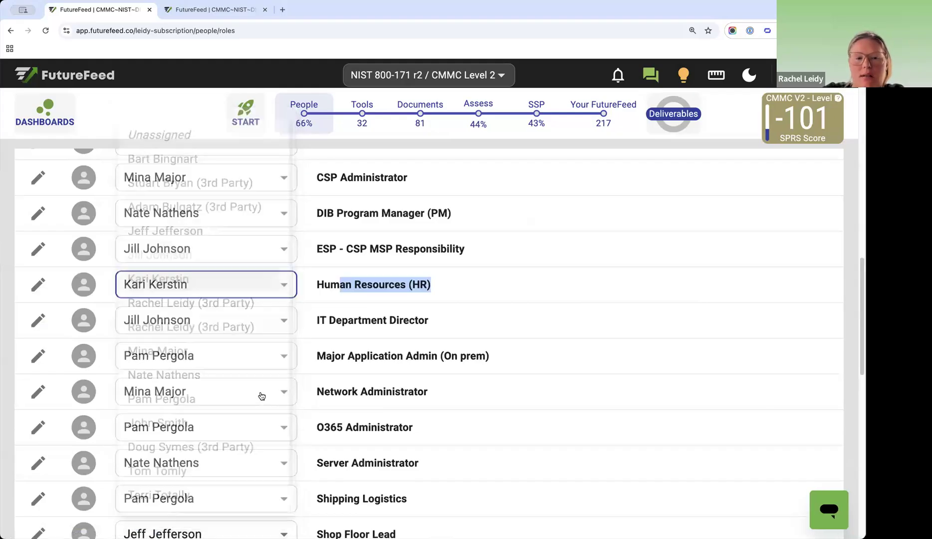
click(193, 282)
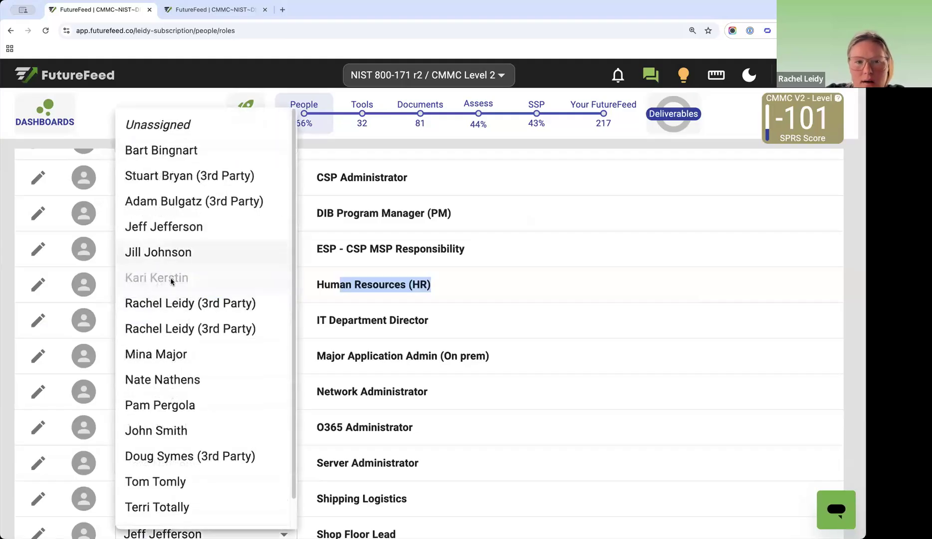
click(325, 289)
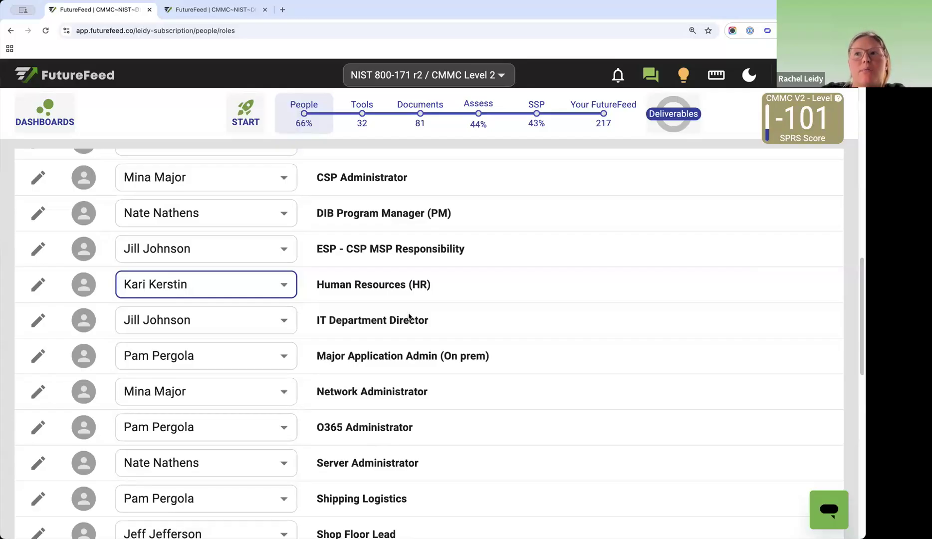
- Return from role management to the Working Documents page
scroll(537, 271, up, 15)
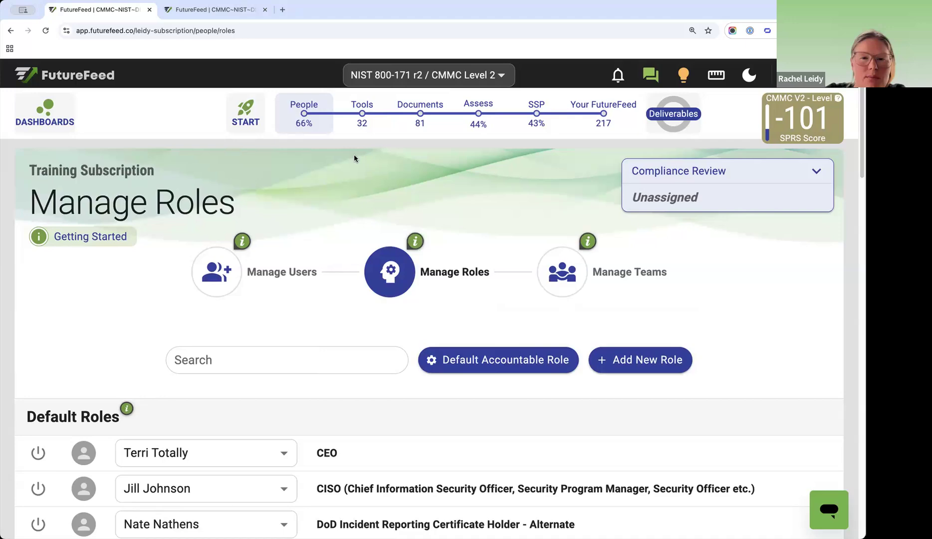
click(320, 112)
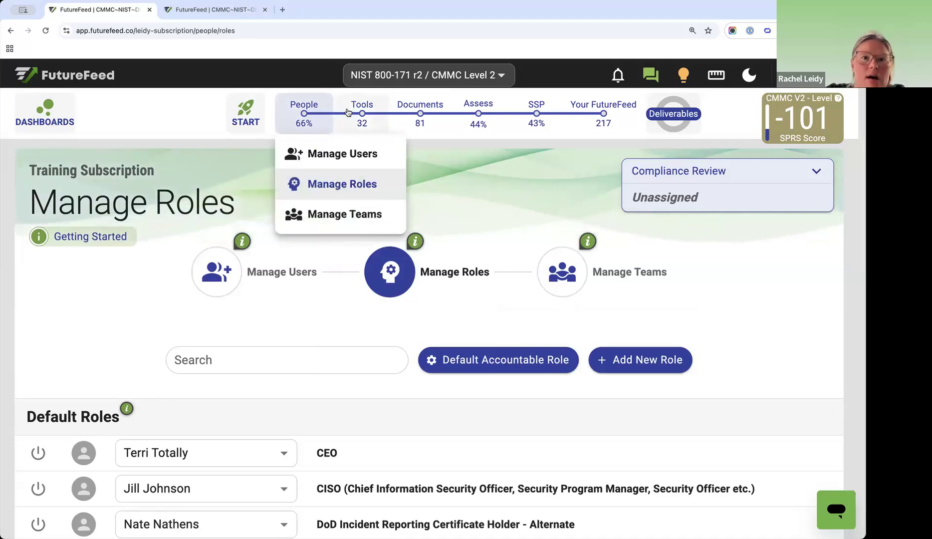
click(411, 115)
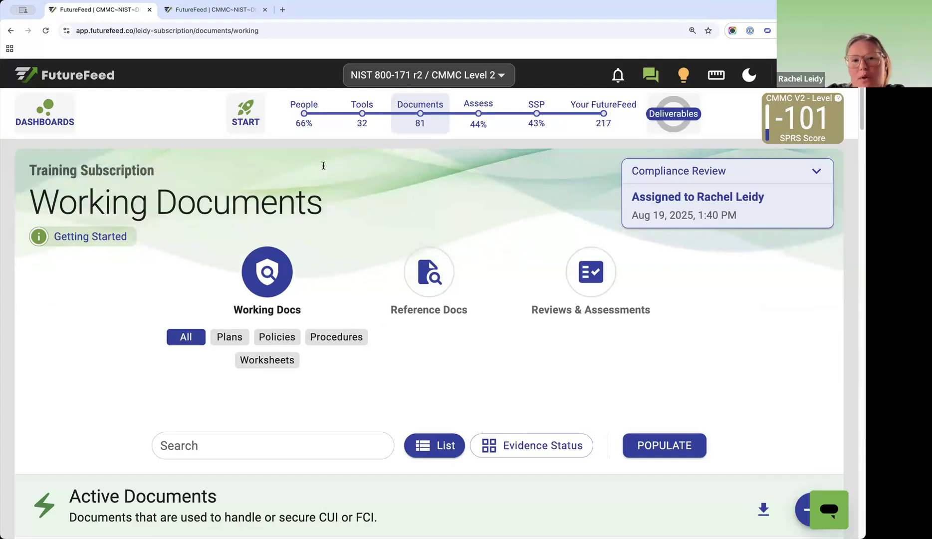
- Open control 3.11.1 Risk Assessments from the CMMC v2 Level 2 assessment overview
click(498, 102)
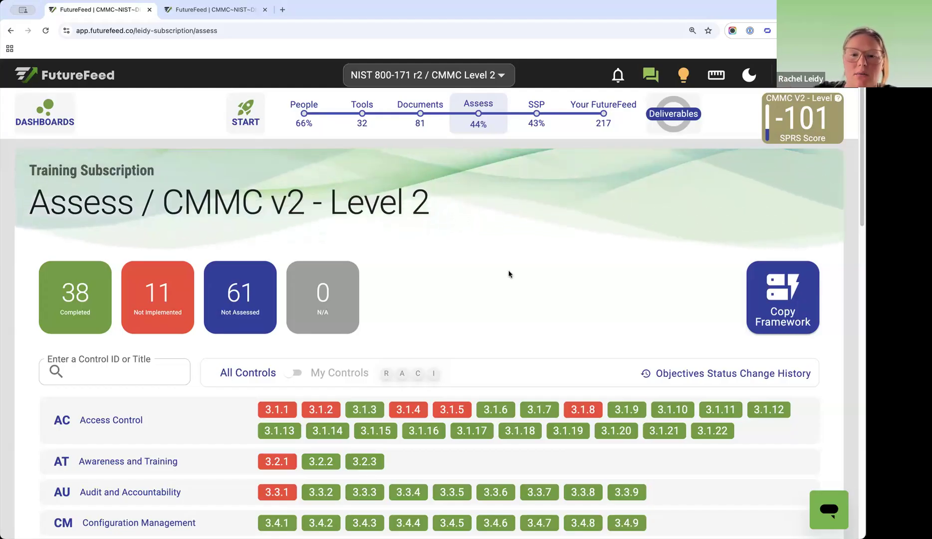
scroll(508, 273, down, 3)
scroll(330, 287, down, 5)
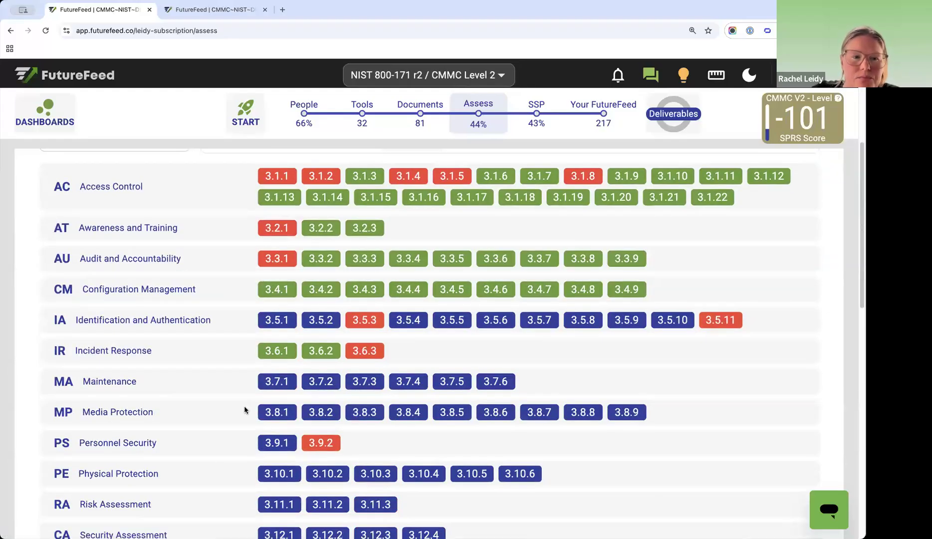
scroll(244, 405, down, 5)
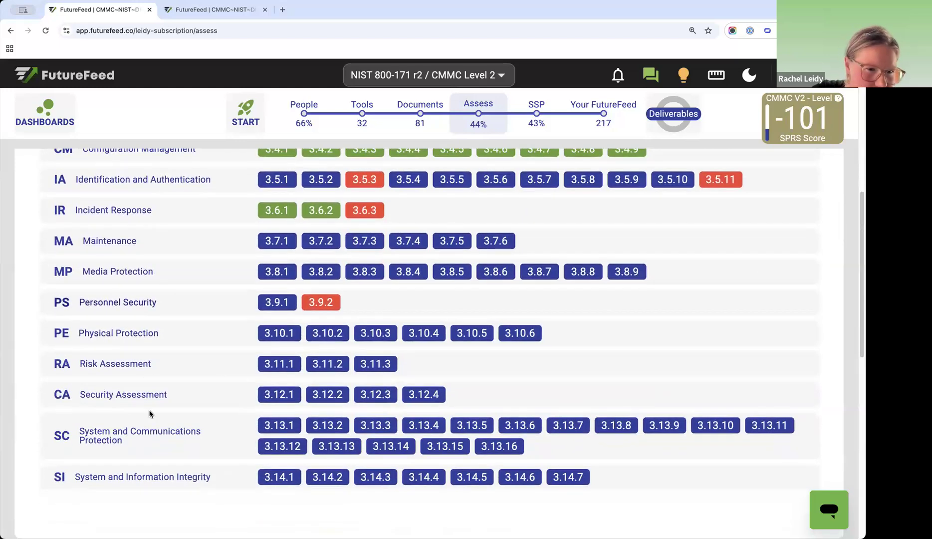
click(290, 363)
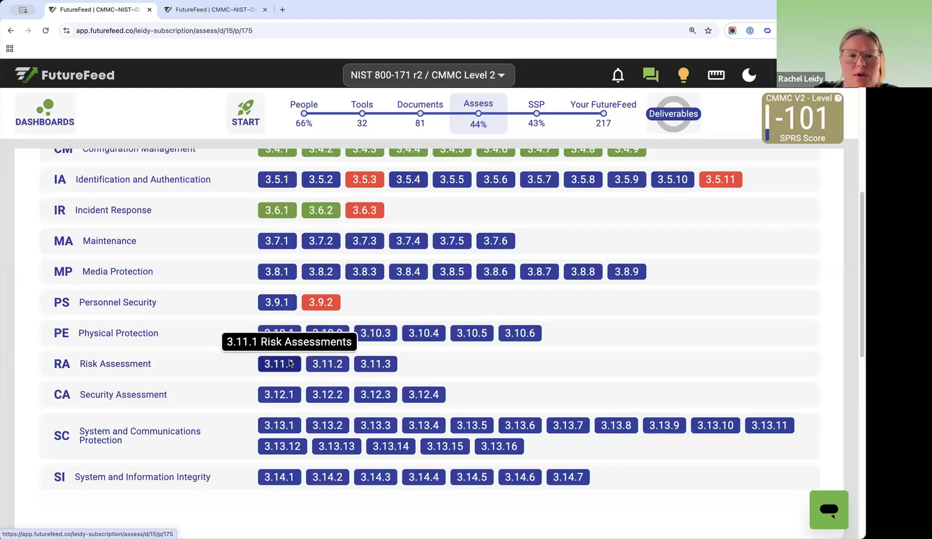
- Set the inheritance of objective b in control 3.11.1 to Partially Inherited
scroll(410, 327, down, 6)
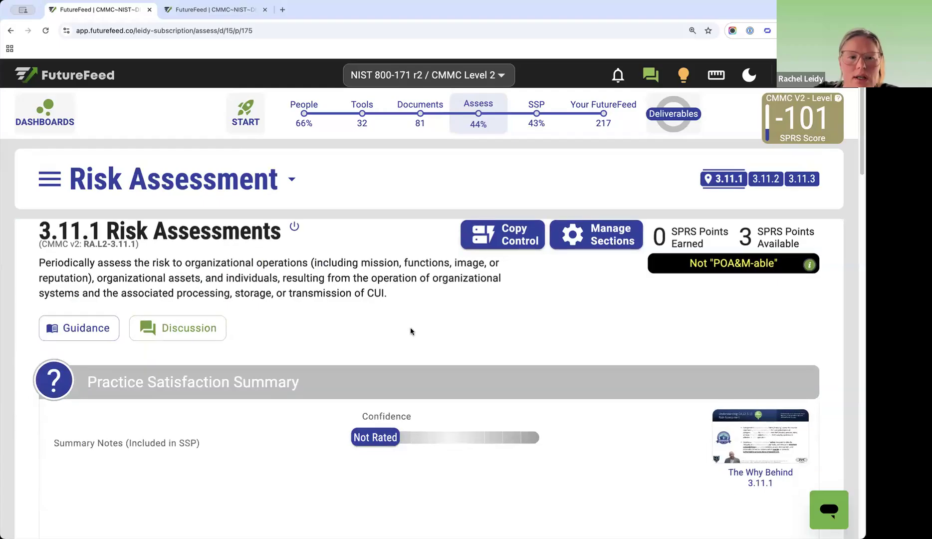
scroll(414, 337, down, 3)
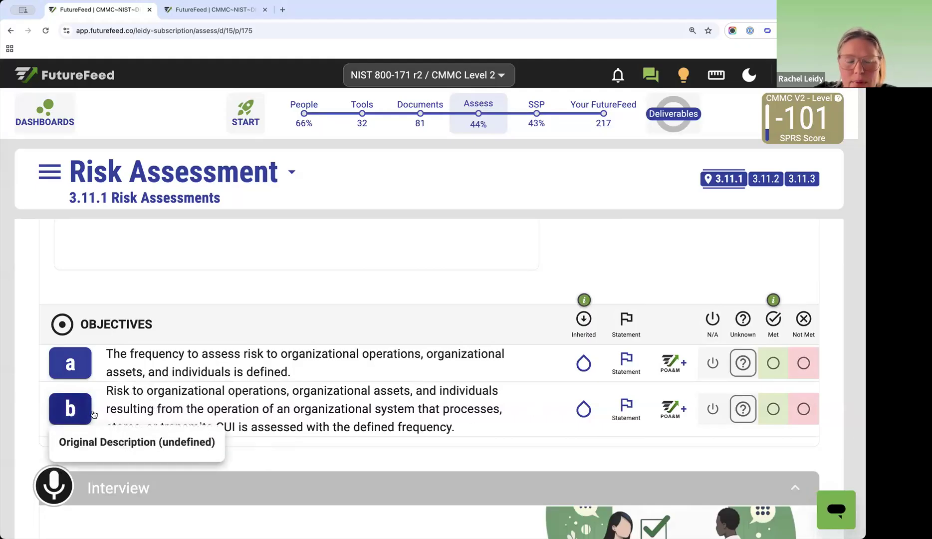
click(583, 408)
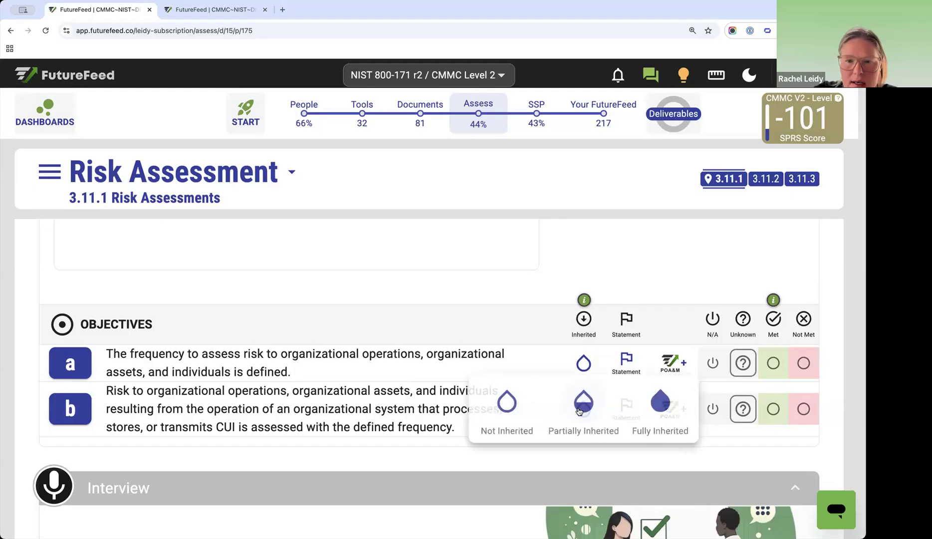
click(659, 400)
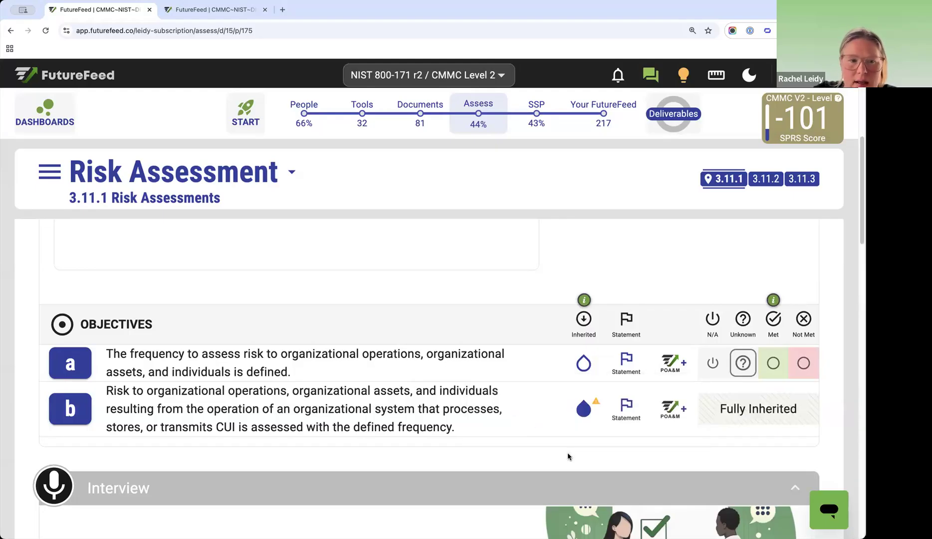
click(583, 408)
click(599, 411)
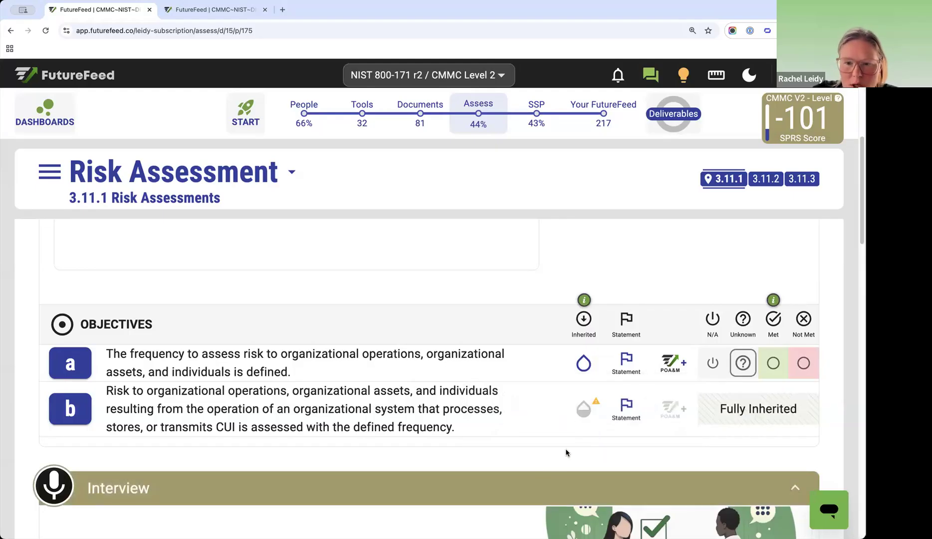
- Start the objective statement for objective b of control 3.11.1 with "B and B Consulting perform risk assessment annually"
click(627, 407)
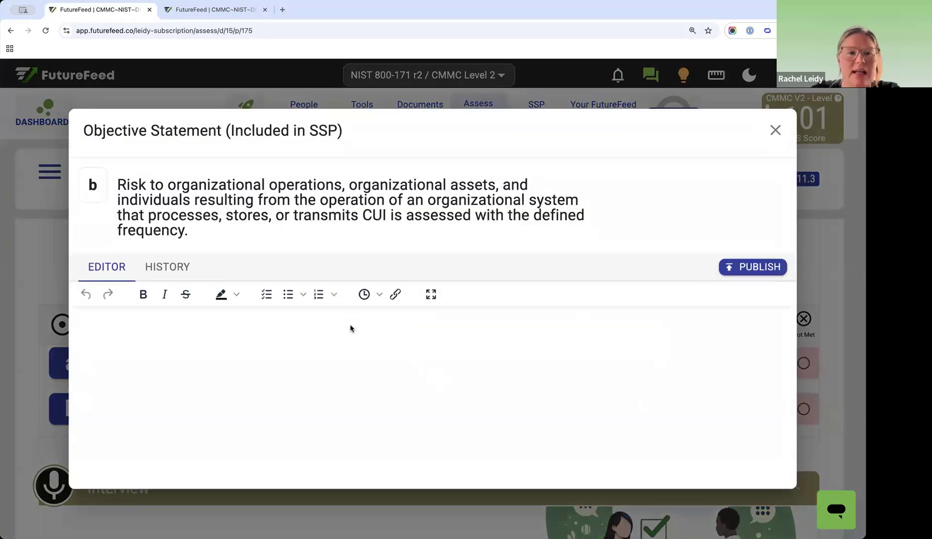
click(236, 334)
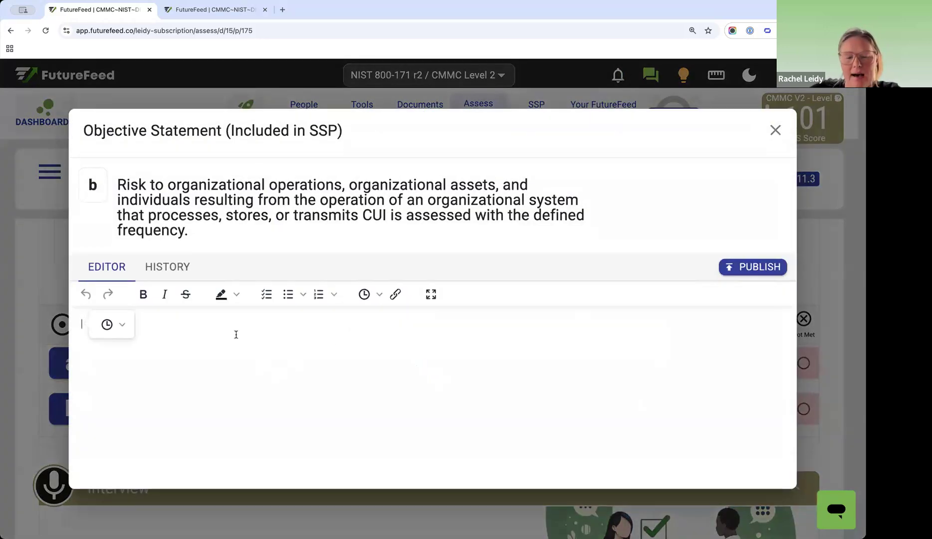
text(Com)
key(BackSpace)
key(BackSpace)
key(BackSpace)
text(B and B)
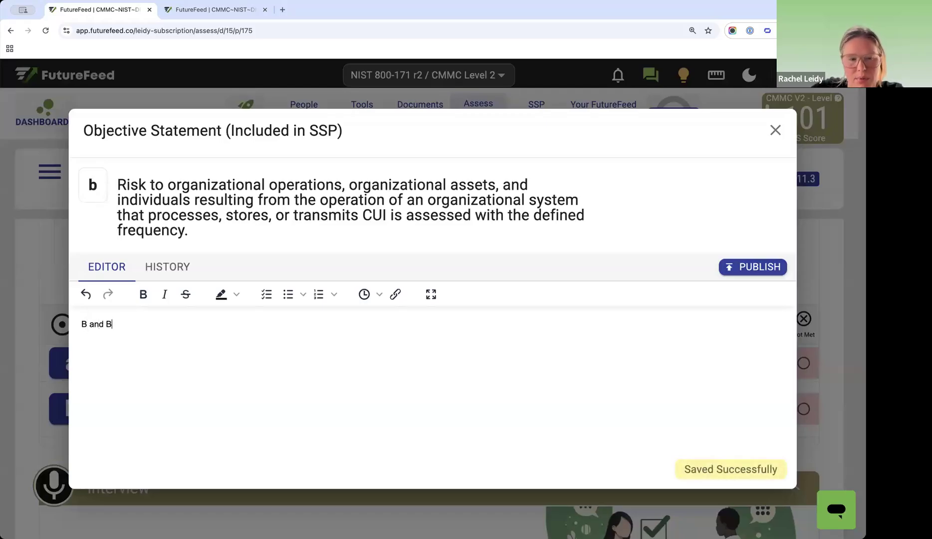
text( Consul)
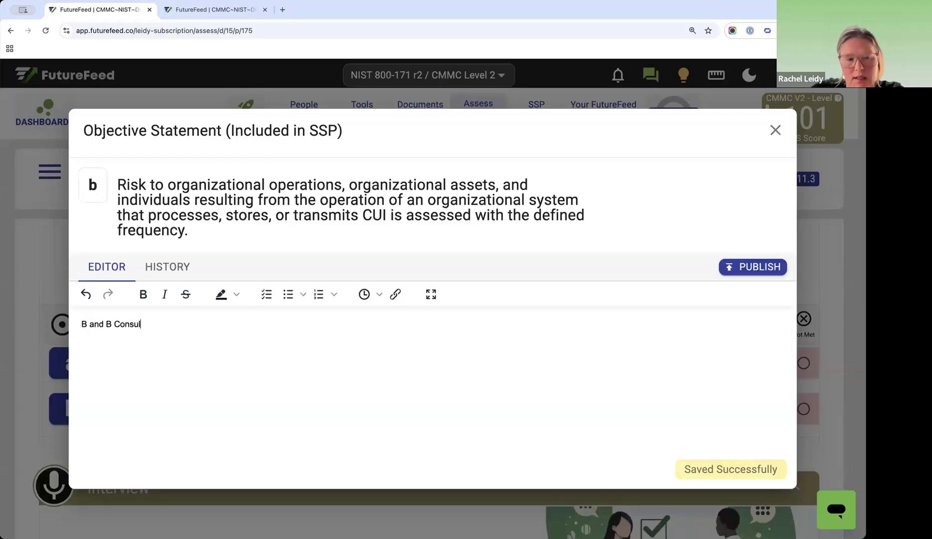
text(ting e)
key(BackSpace)
text(perf)
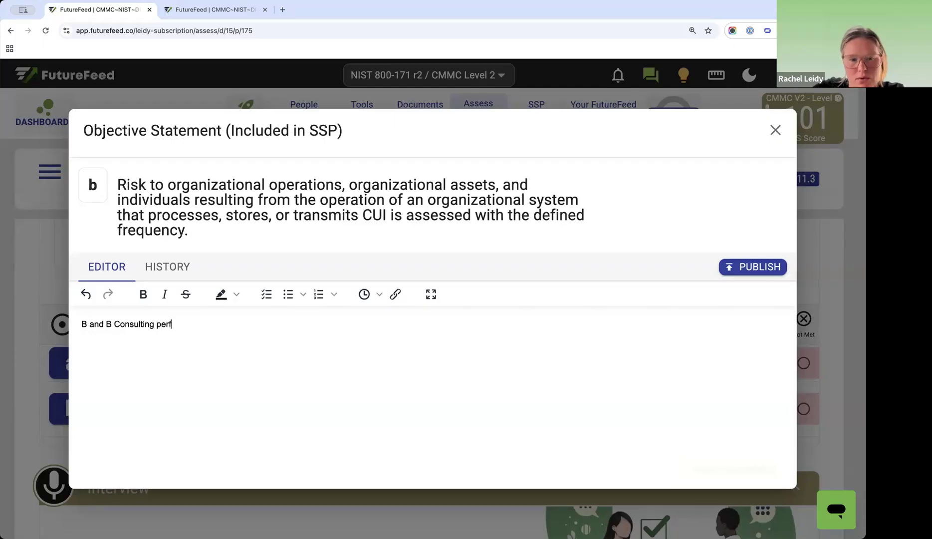
text(o)
text(rm )
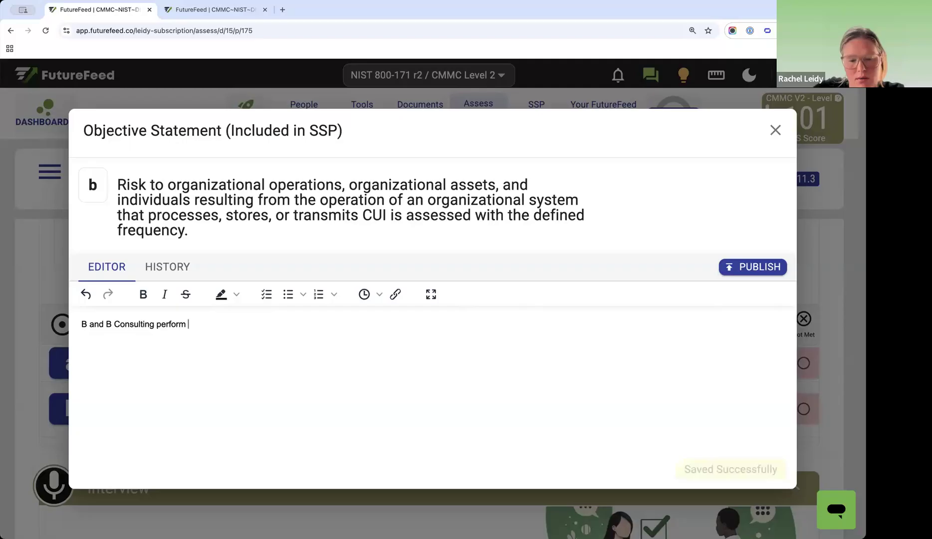
text(risk assessment annually )
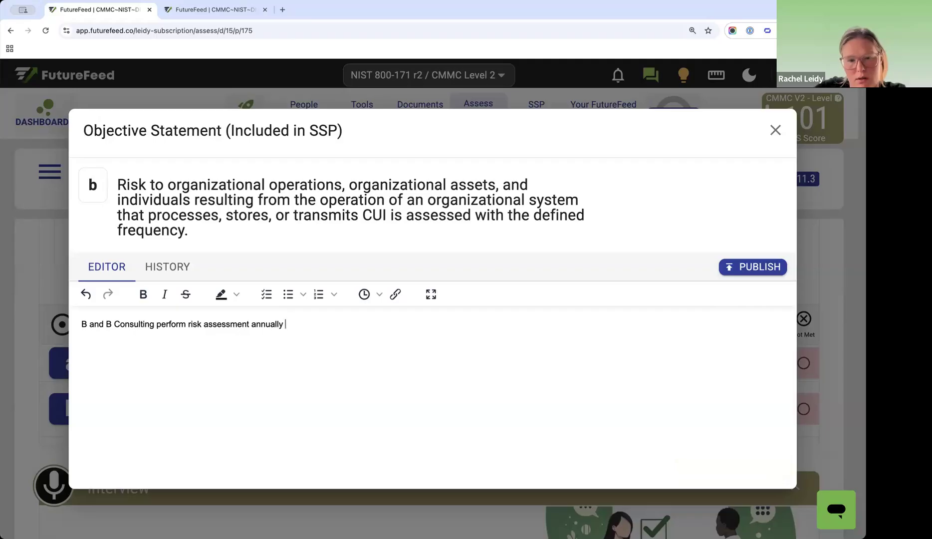
- Continue the objective statement with "for all active clients - please see the CRM and"
text(for all active cli)
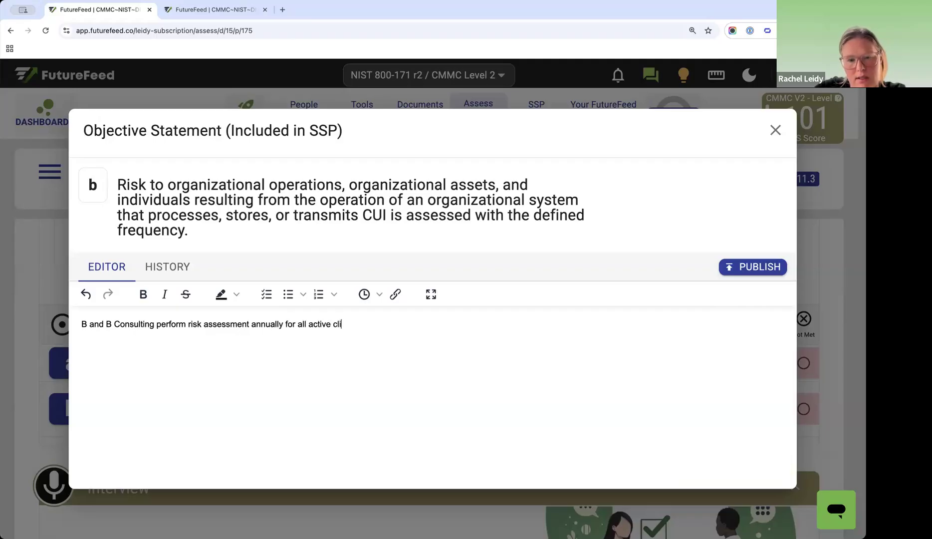
text(ents - please s)
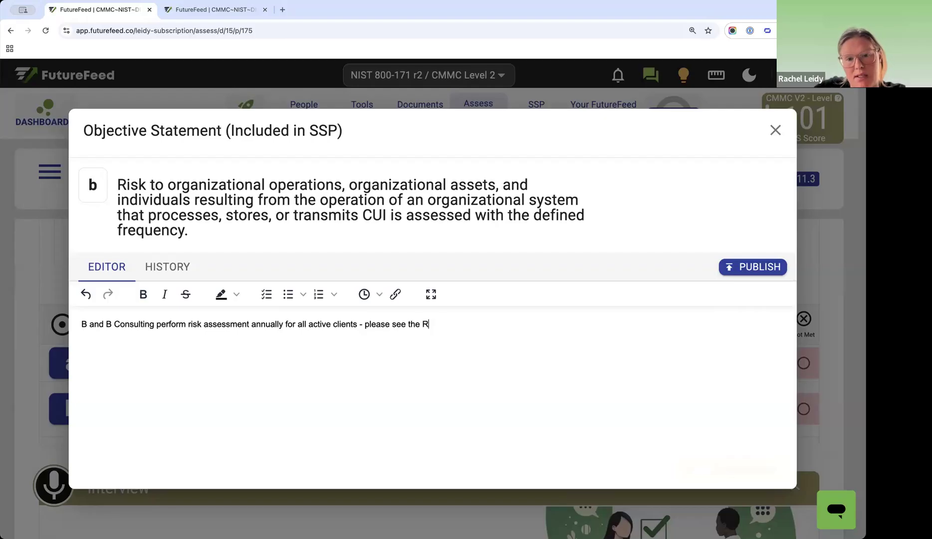
text(ee the R)
key(BackSpace)
key(BackSpace)
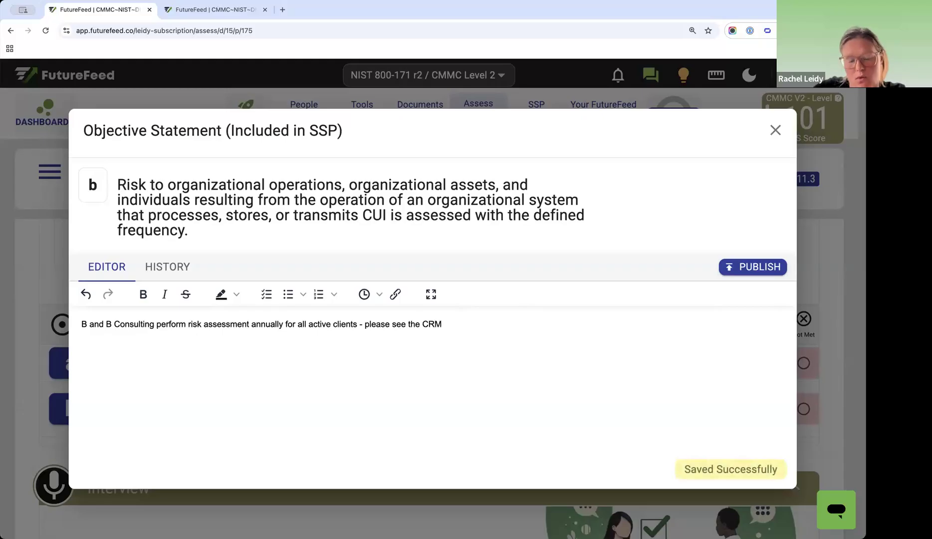
text(CRM or)
key(BackSpace)
key(BackSpace)
text(and )
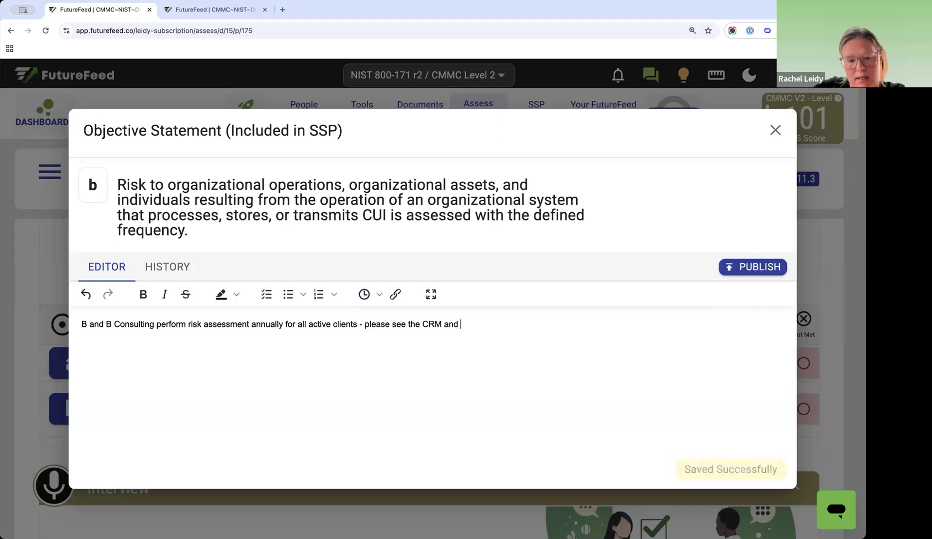
- Complete the statement with "ESP provided Risk Assessment - Client engagement and communication procedures.", publish it and return to the control
text(ESP pro)
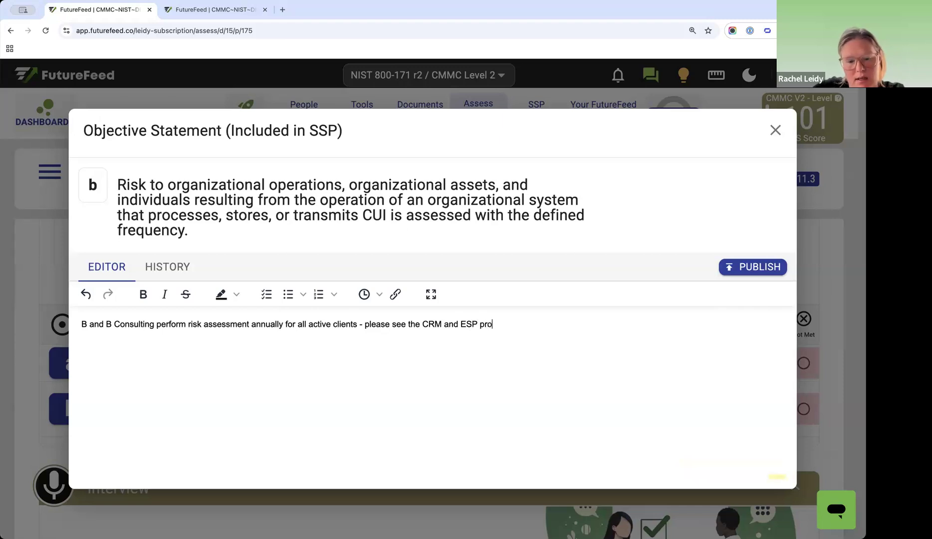
text(vided Risk Assessment - Client)
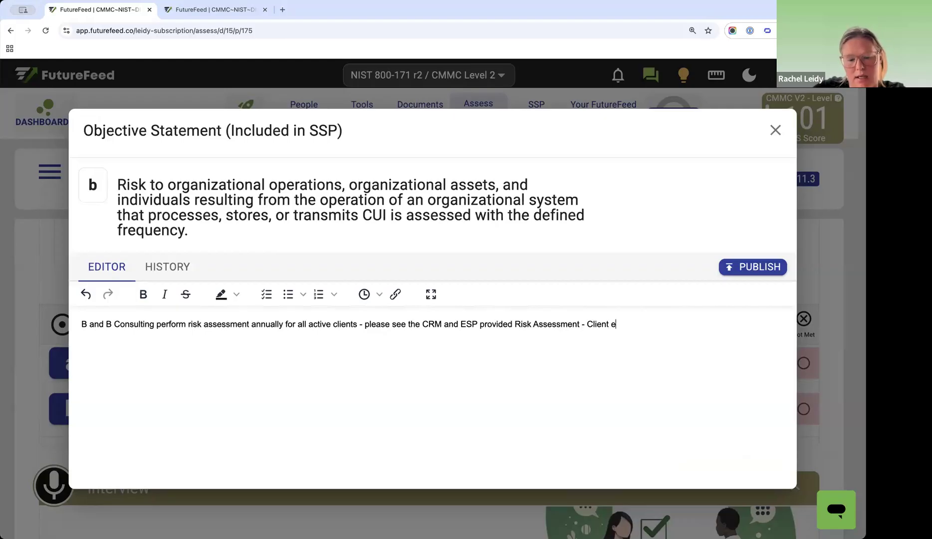
text(ement and com)
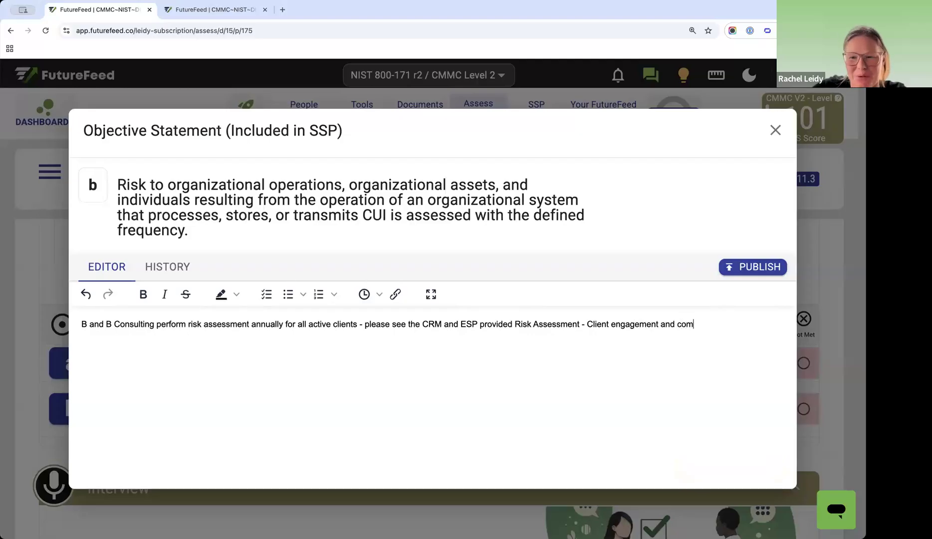
text(munication procedures.)
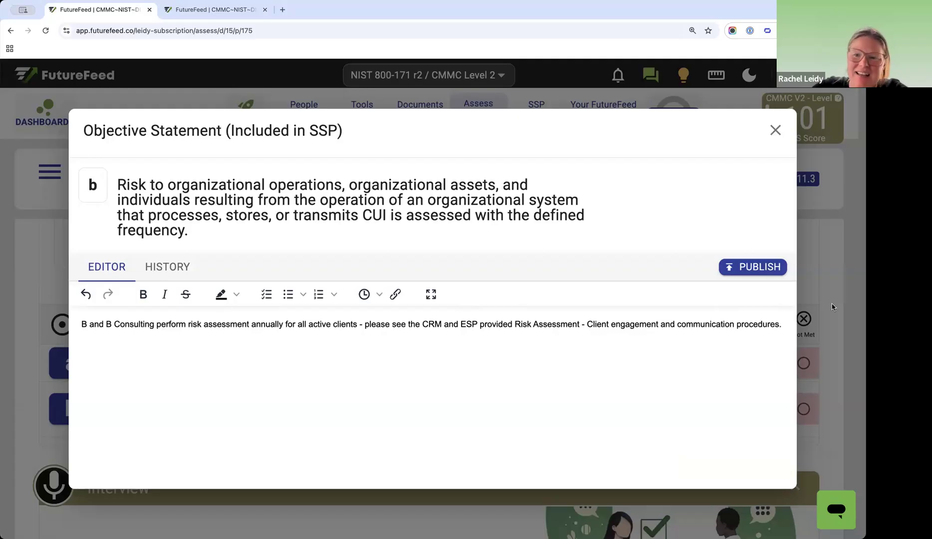
click(743, 270)
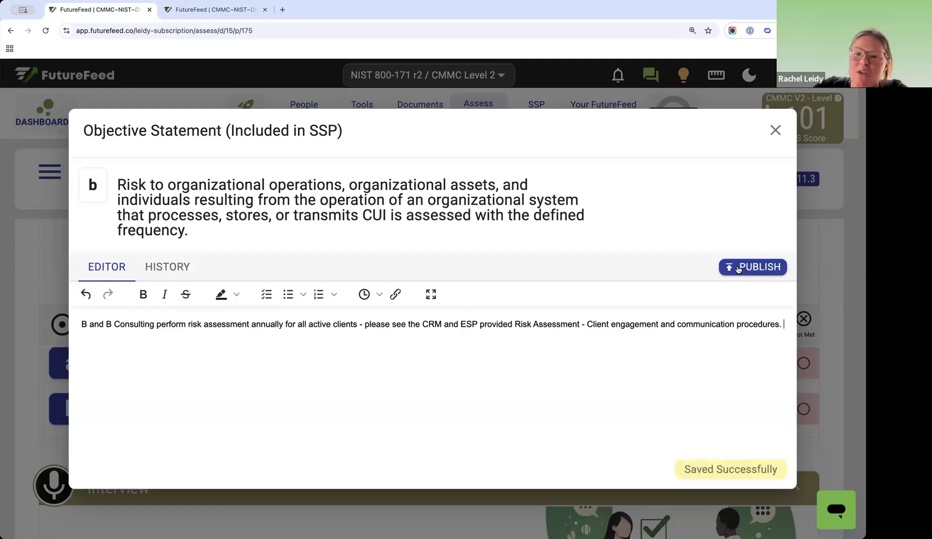
click(774, 130)
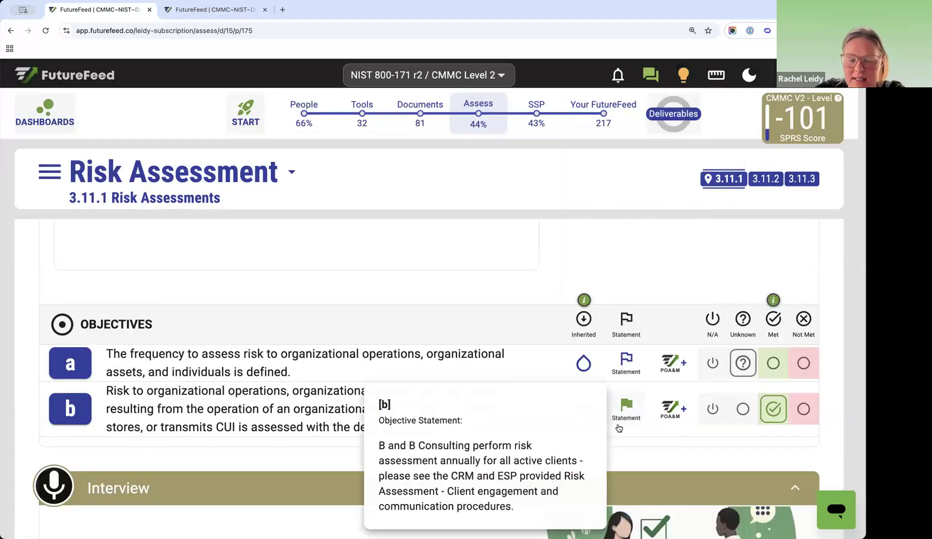
scroll(226, 410, down, 10)
scroll(355, 276, up, 3)
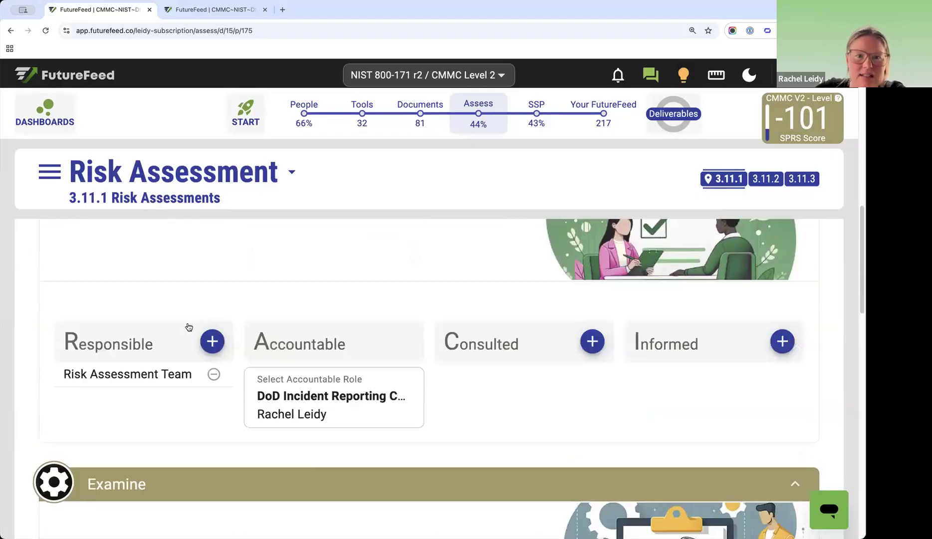
scroll(452, 188, up, 2)
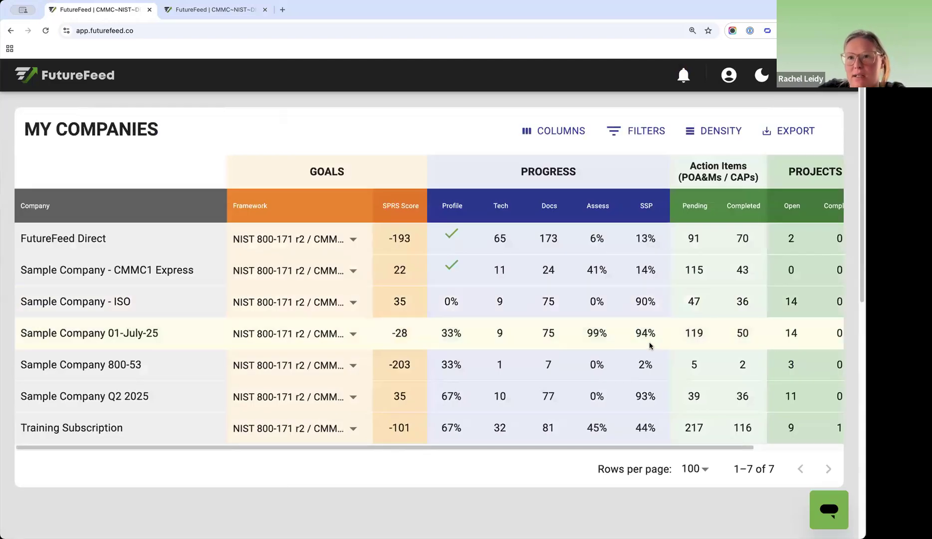
scroll(653, 344, down, 2)
scroll(651, 347, up, 2)
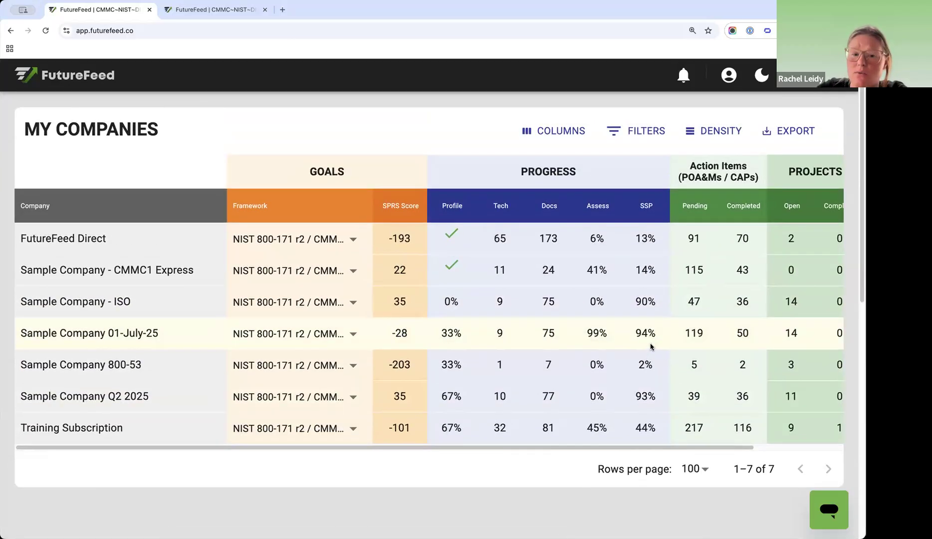
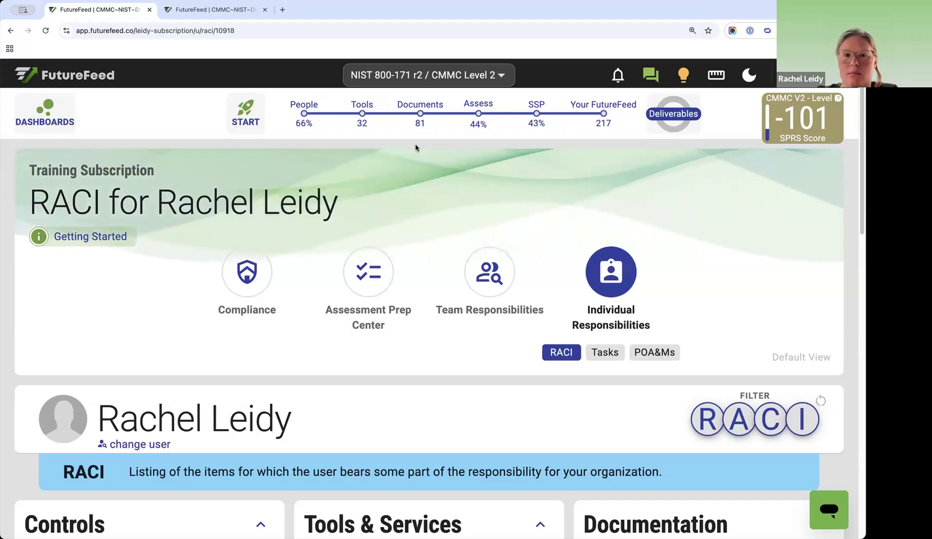
- Open the working documents and look through the list of active documents
click(361, 107)
click(420, 106)
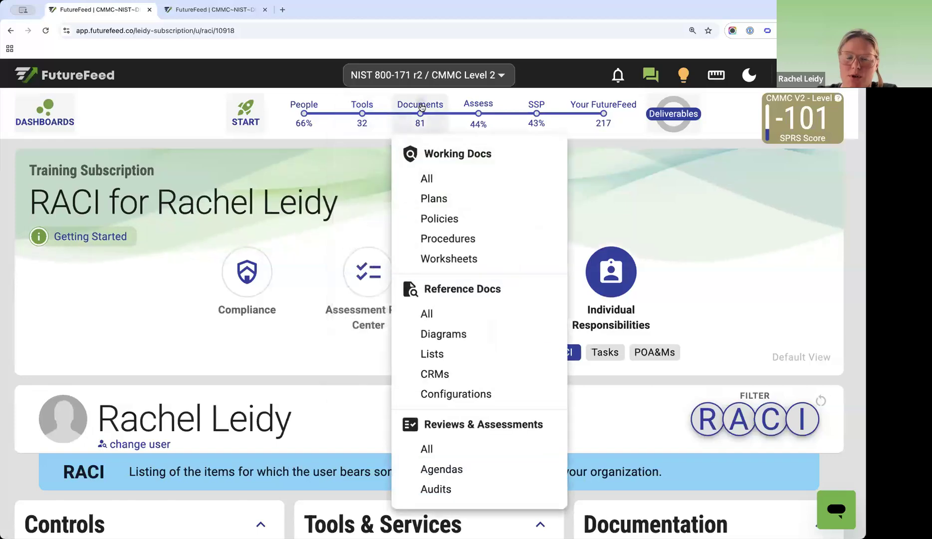
scroll(351, 290, down, 5)
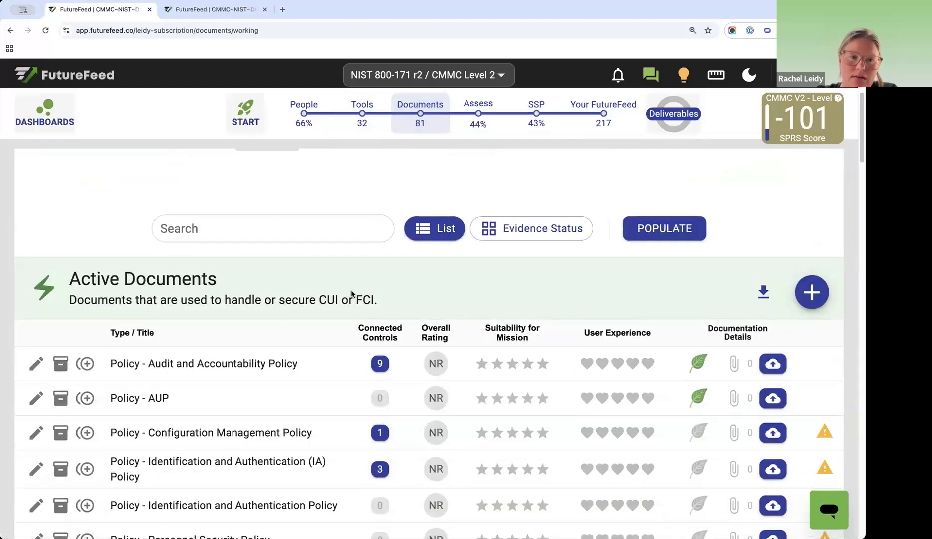
scroll(350, 292, down, 1)
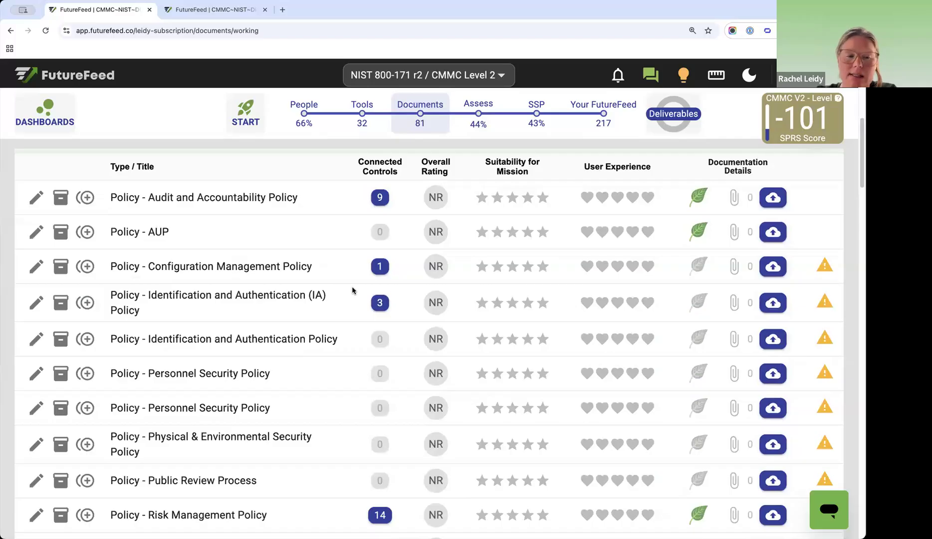
scroll(352, 290, up, 5)
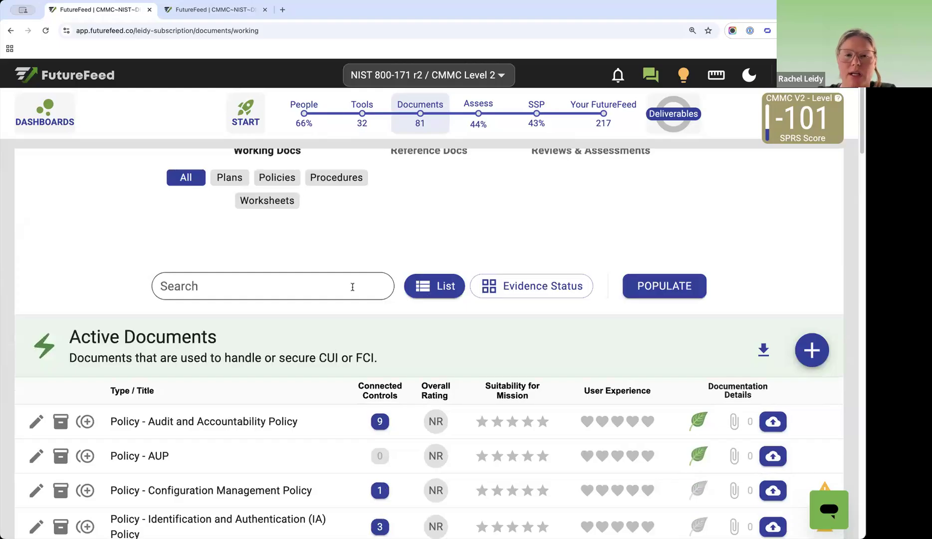
scroll(352, 287, up, 3)
scroll(344, 295, down, 4)
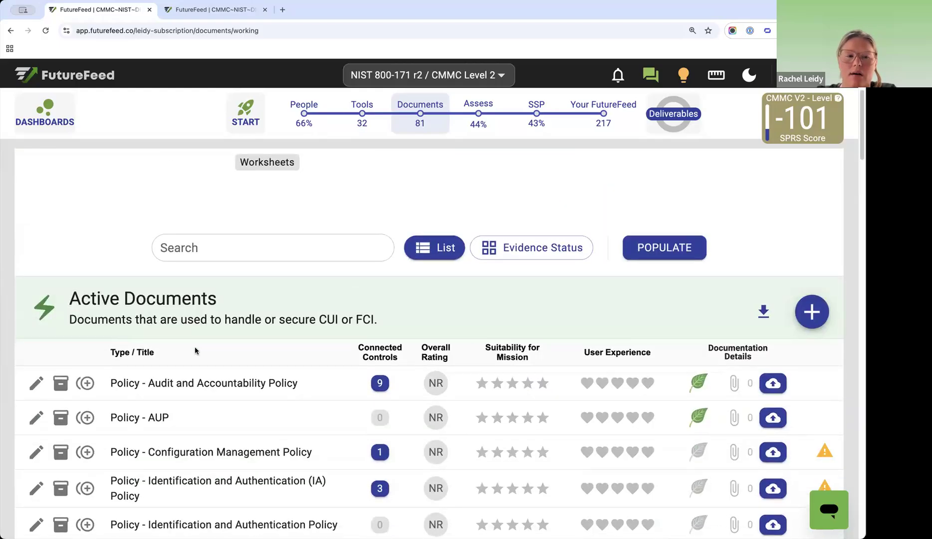
- View the task assignments of the Audit and Accountability Policy, leaving the document when done
click(30, 389)
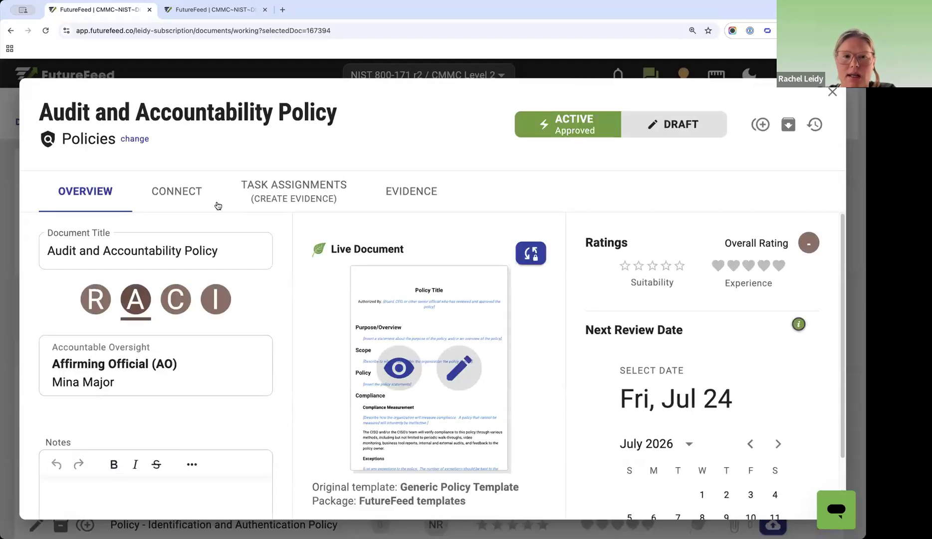
click(250, 187)
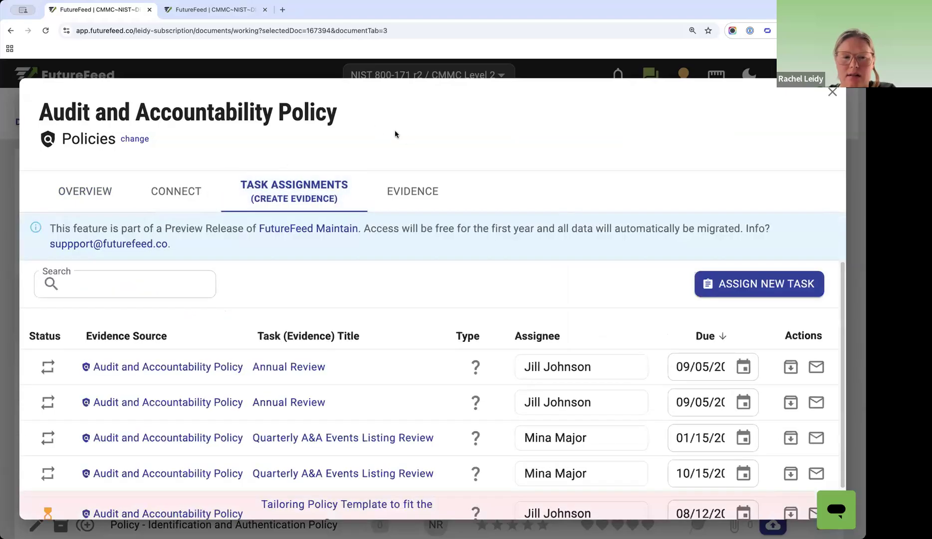
click(832, 91)
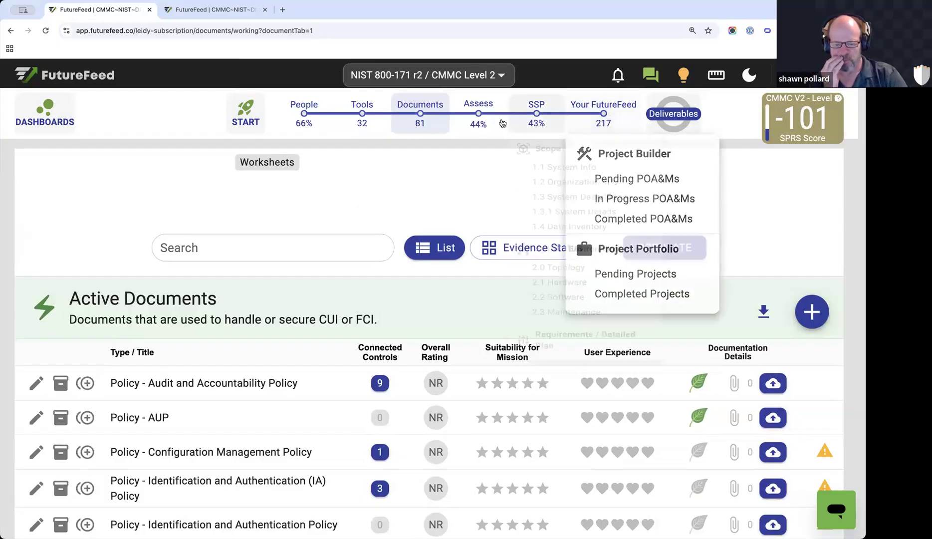
- Open control 3.1.9 Privacy & Security Notices from the assessment overview and examine its objectives and summary
click(476, 124)
scroll(554, 259, down, 2)
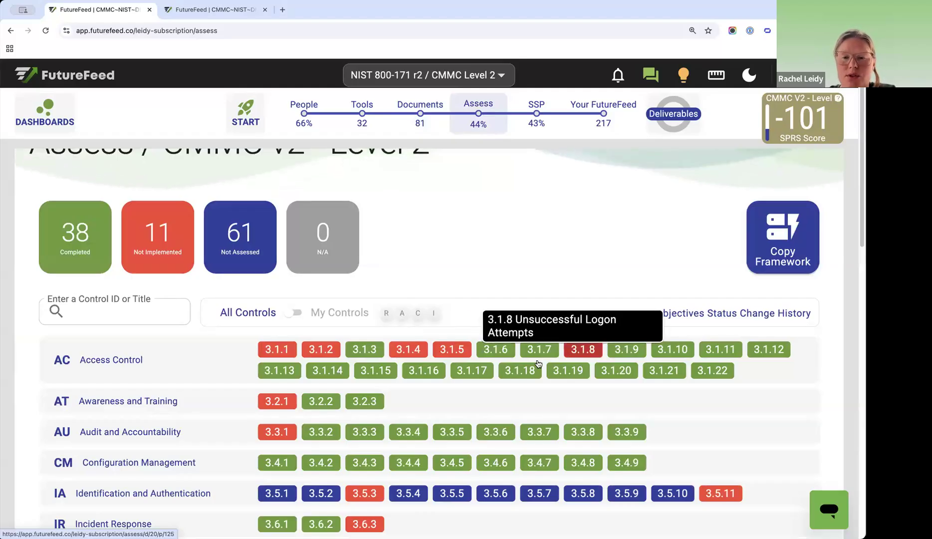
click(626, 349)
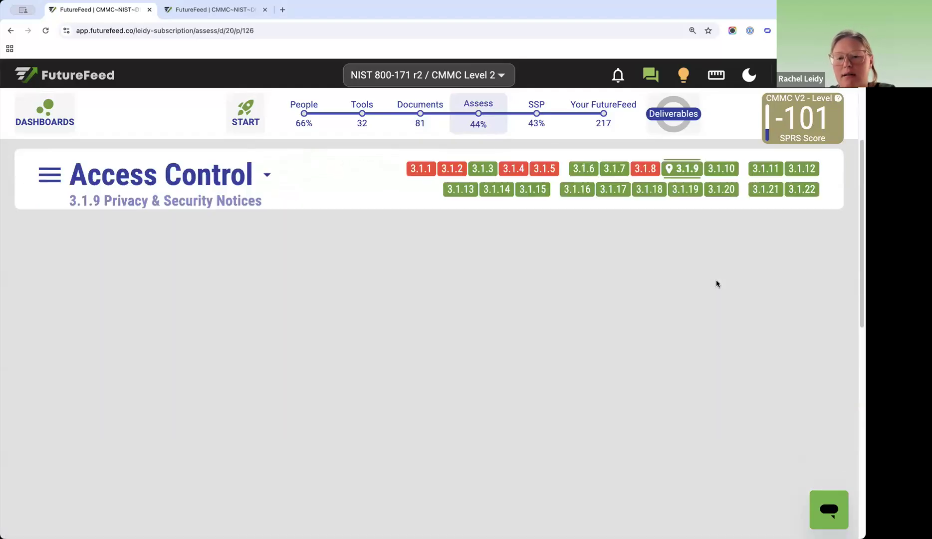
scroll(715, 283, down, 6)
scroll(619, 321, up, 10)
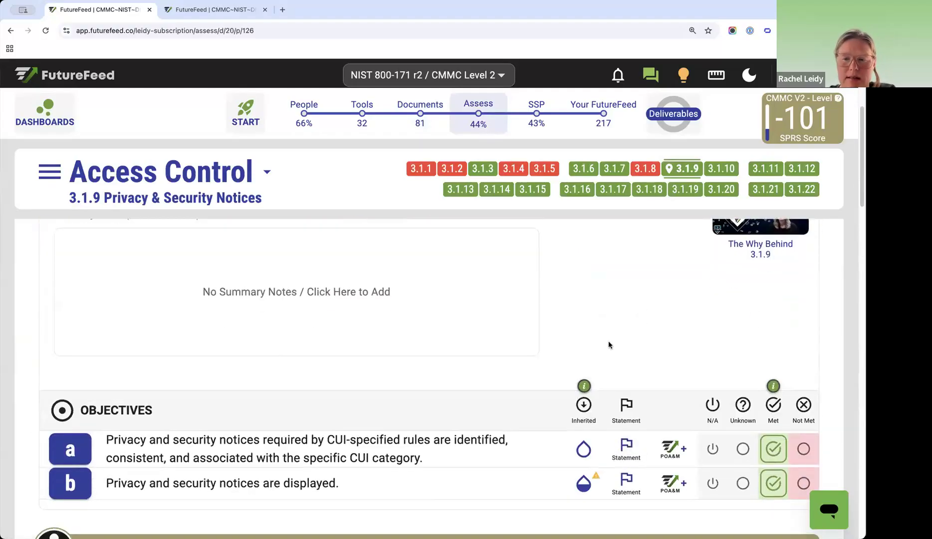
scroll(608, 344, down, 3)
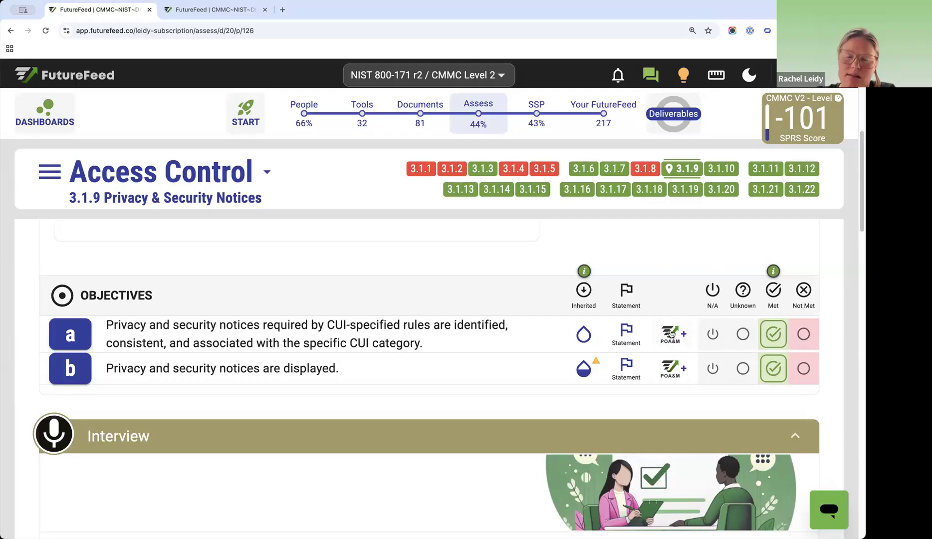
scroll(669, 357, up, 8)
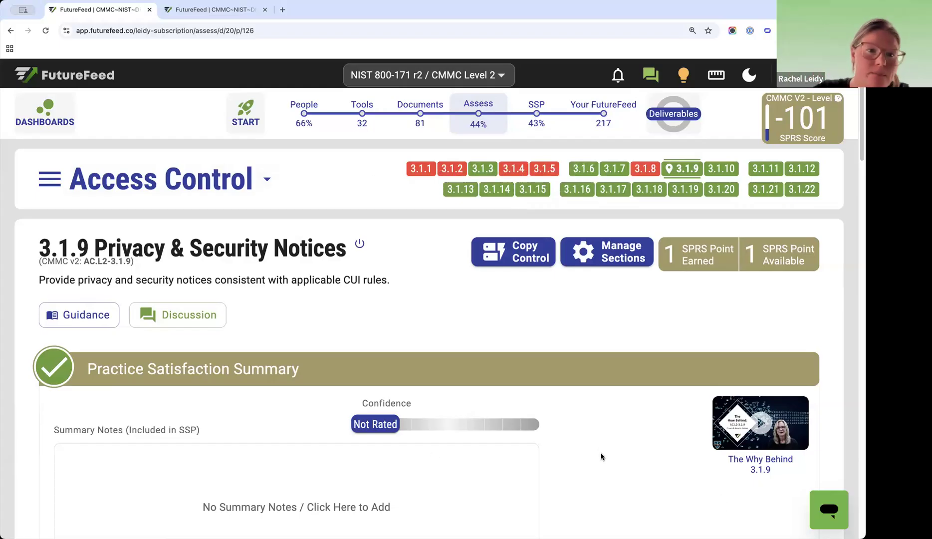
scroll(493, 271, down, 3)
scroll(159, 317, up, 3)
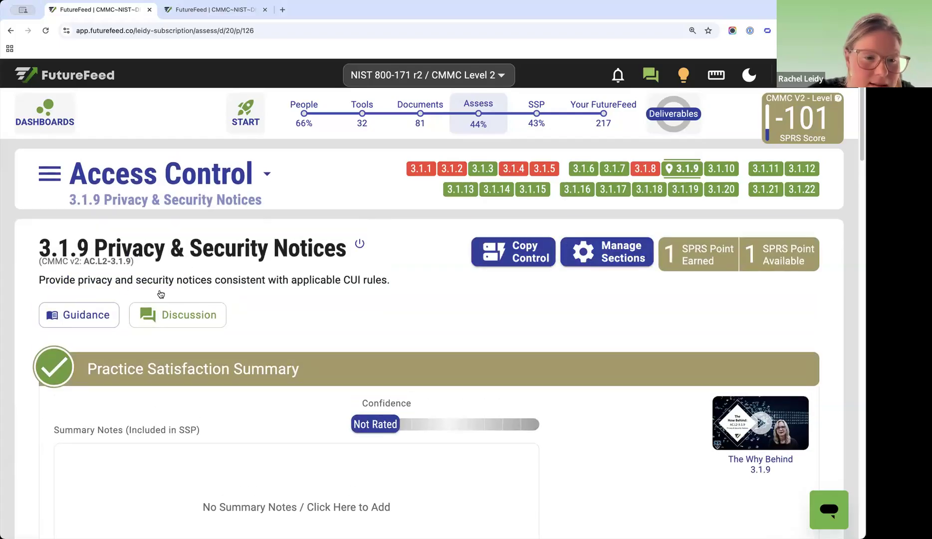
- In the discussion for control 3.1.9, draft the checklist item "Ask Summit7 what the GPO privacy and summary notice narrative is. Note:"
click(183, 318)
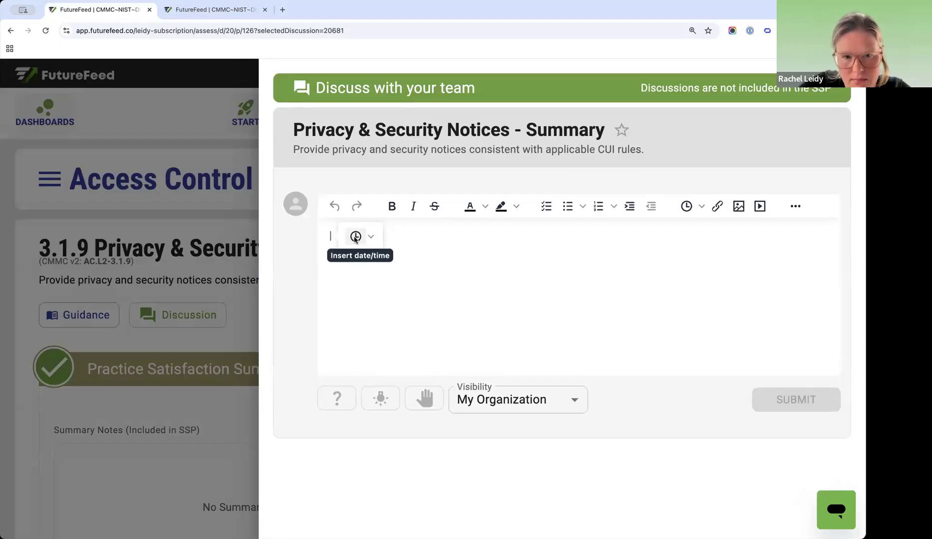
text(As)
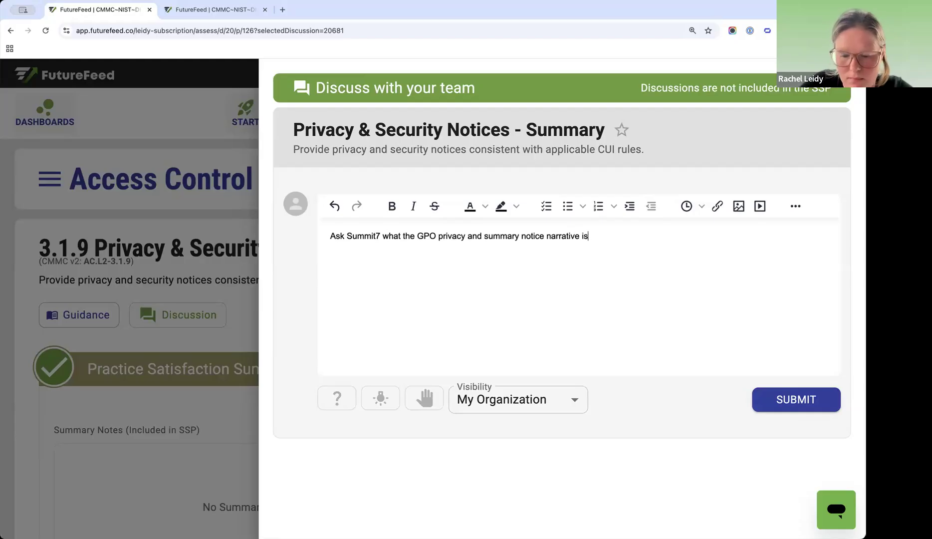
click(540, 213)
click(346, 235)
click(346, 236)
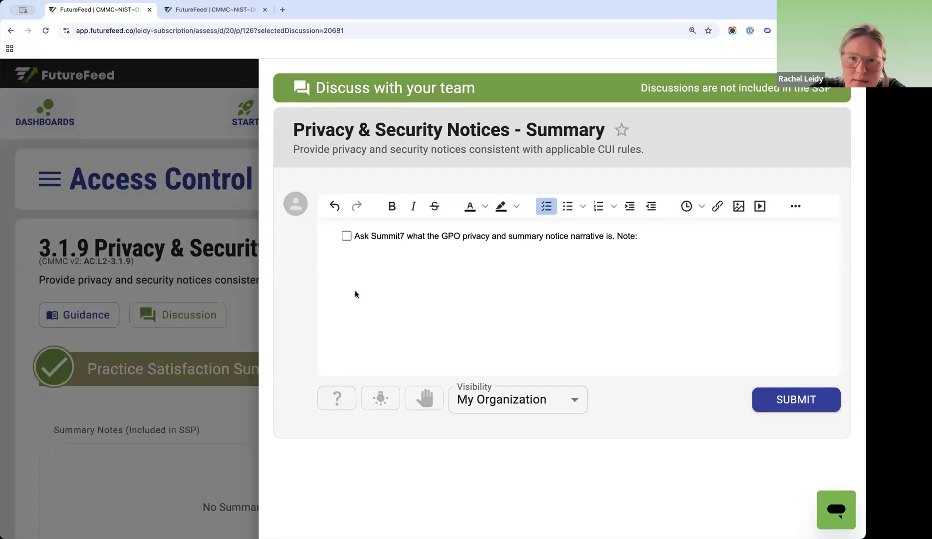
right_click(427, 246)
click(439, 253)
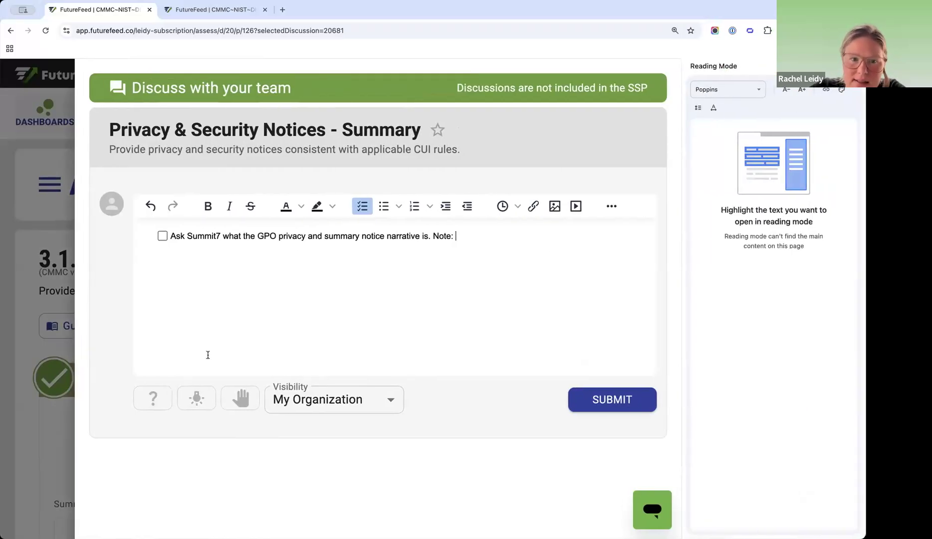
click(856, 66)
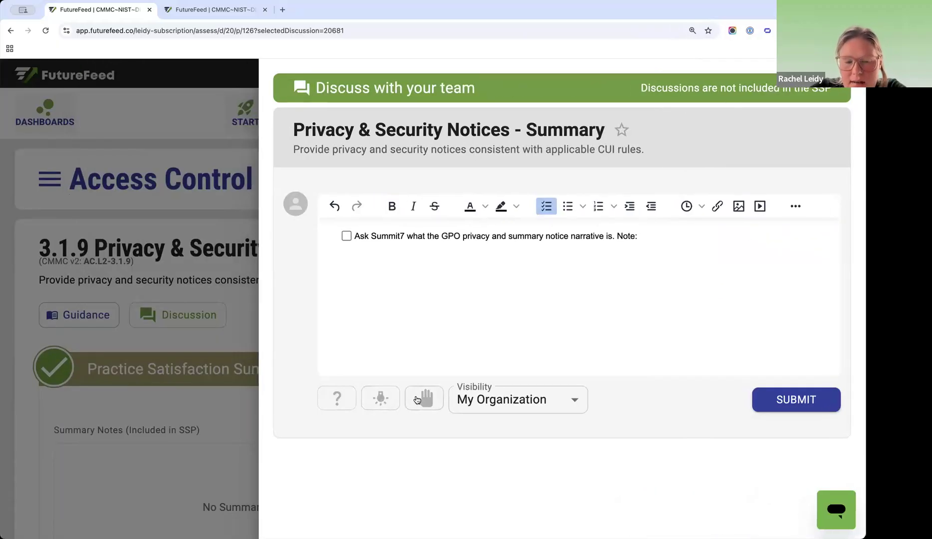
- Flag the drafted post as a question, submit it with My Organization visibility and return to control 3.1.9
click(343, 398)
click(808, 399)
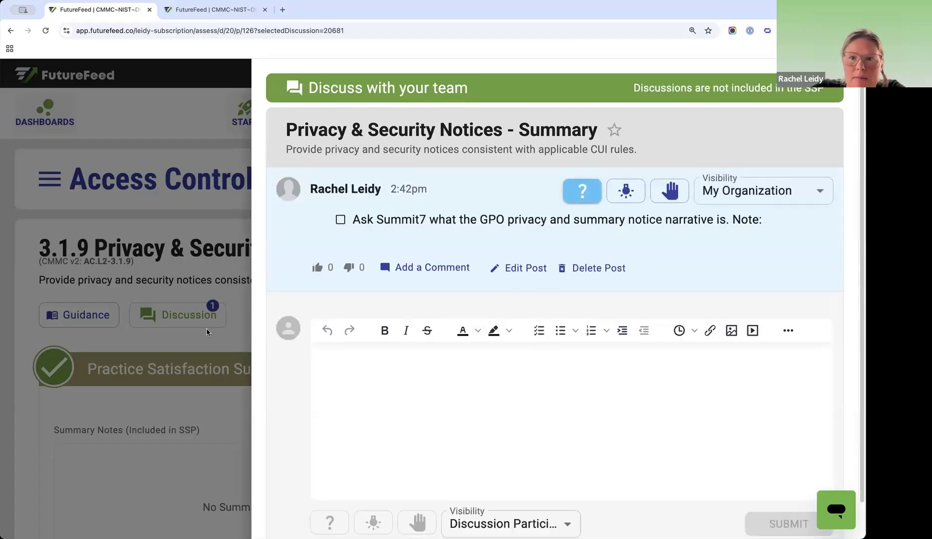
click(212, 329)
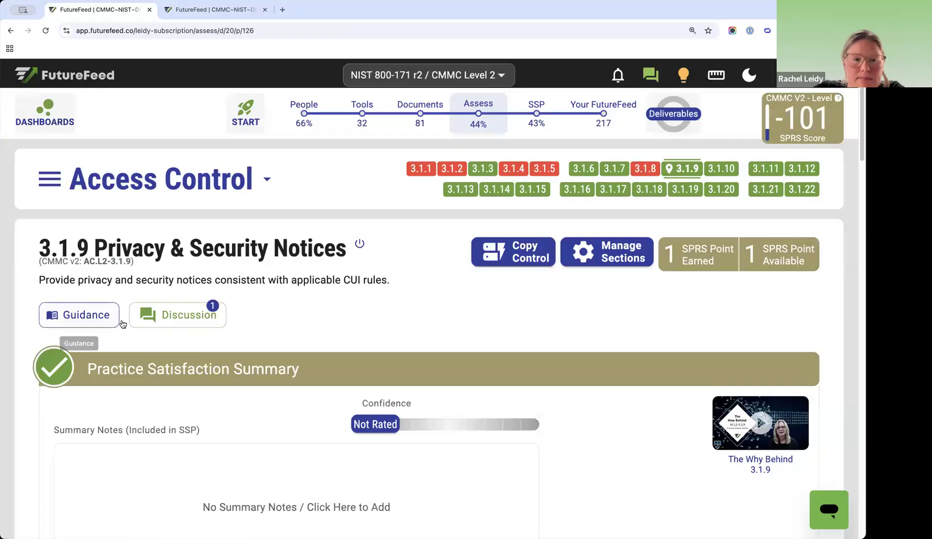
- View control 3.1.8 and the discussion of control 3.1.10 Session Lock, returning to 3.1.8 Unsuccessful Logon Attempts
click(651, 168)
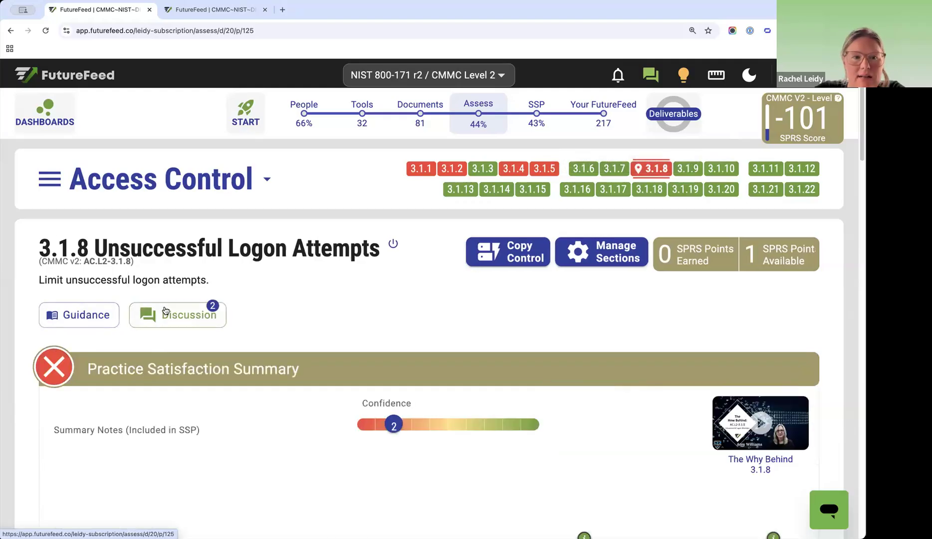
click(721, 169)
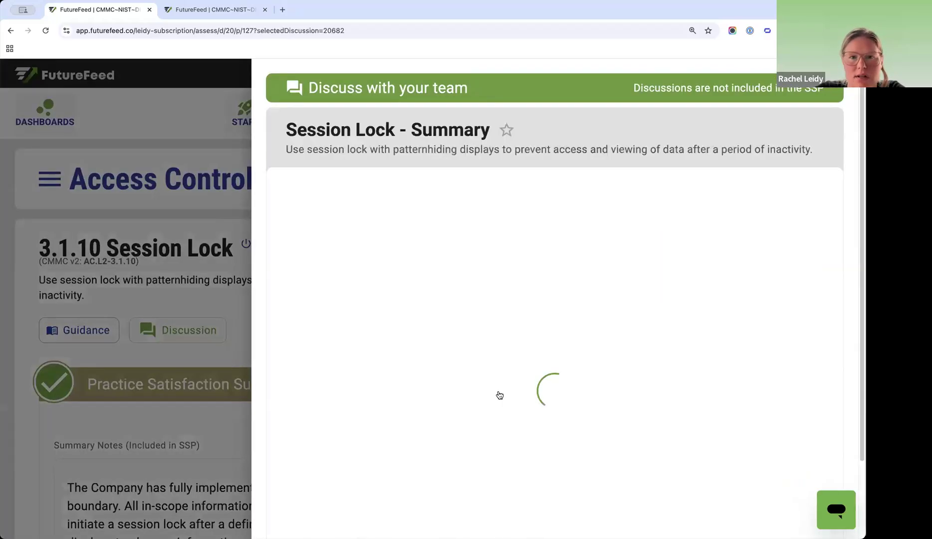
click(179, 303)
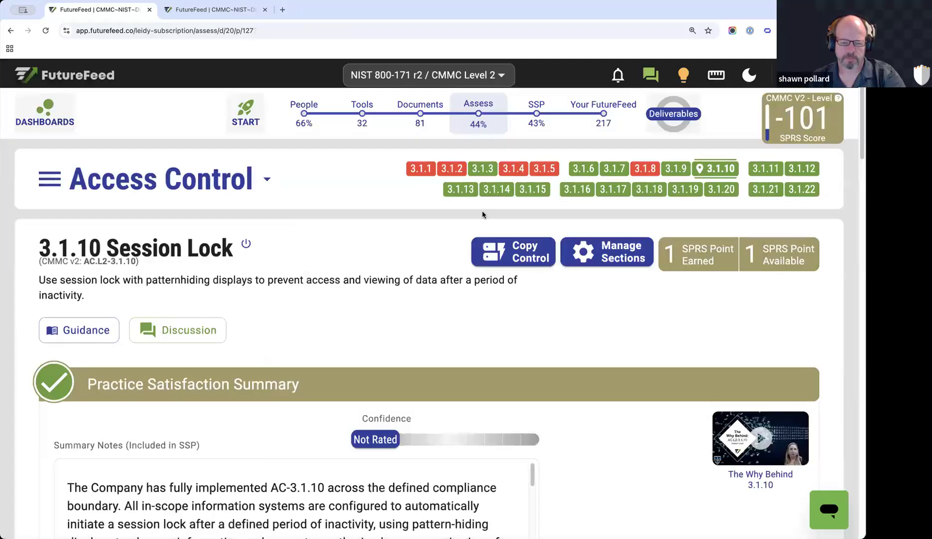
click(656, 169)
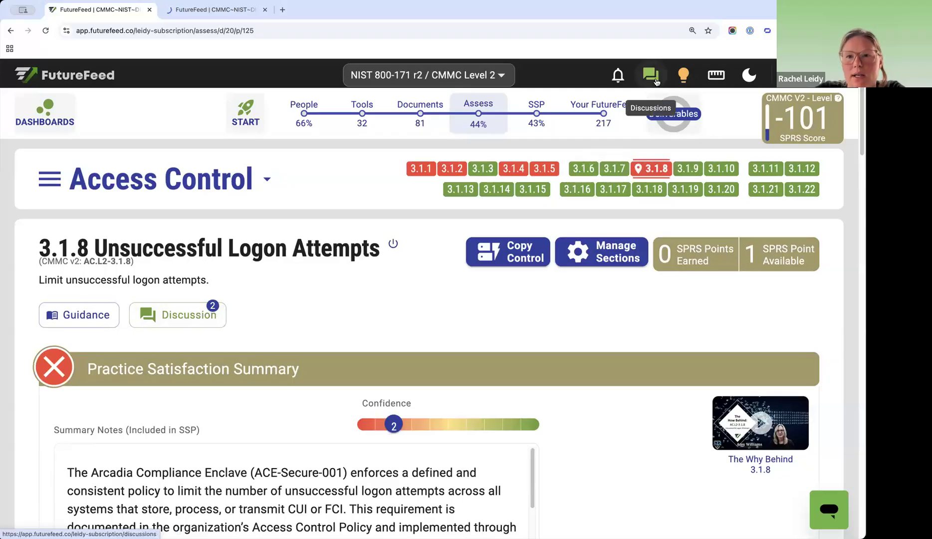
- Open the overview of all discussions and read through the posts flagged as questions, including the one for Privacy & Security Notices
click(654, 79)
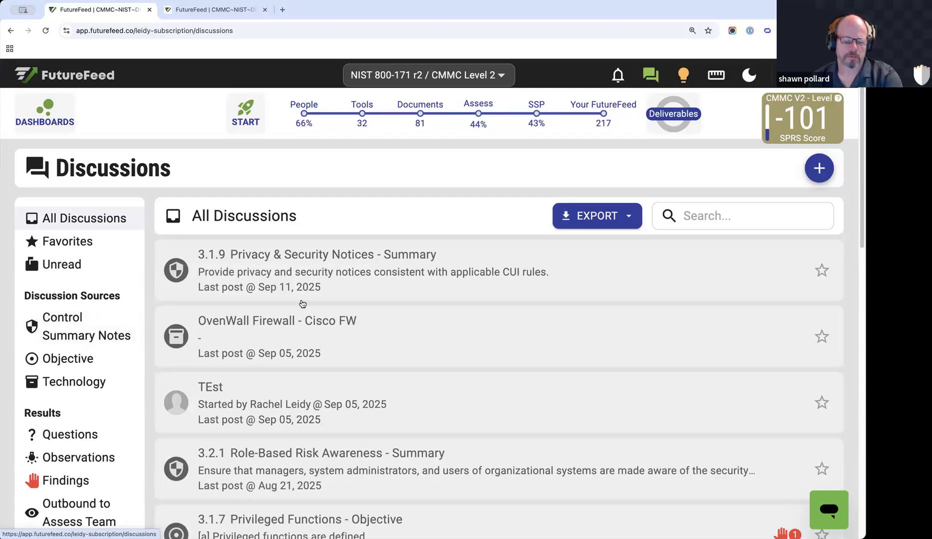
scroll(234, 248, down, 1)
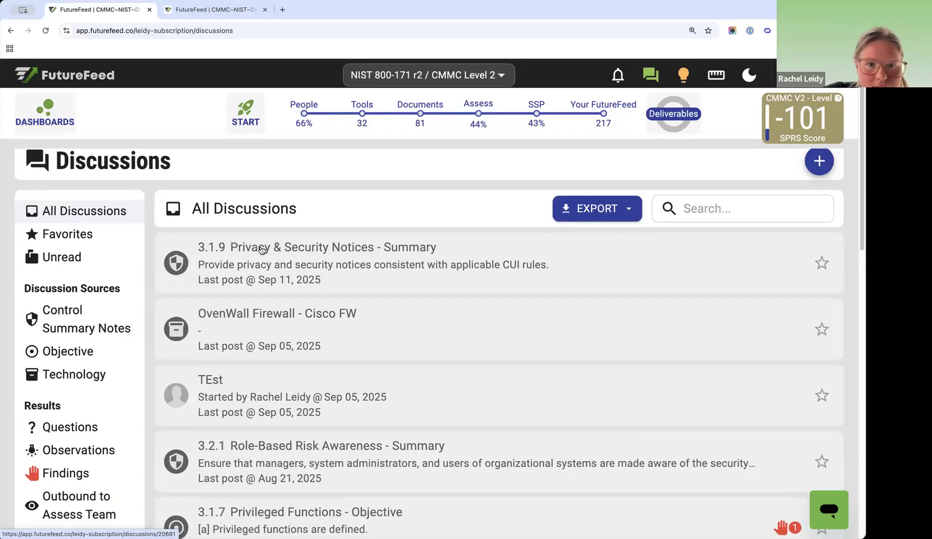
click(46, 427)
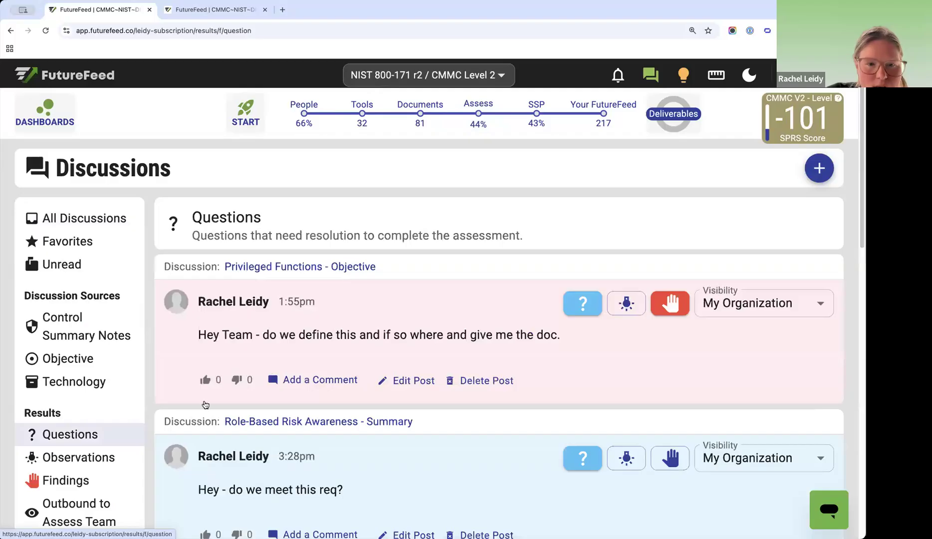
drag(267, 334, 513, 333)
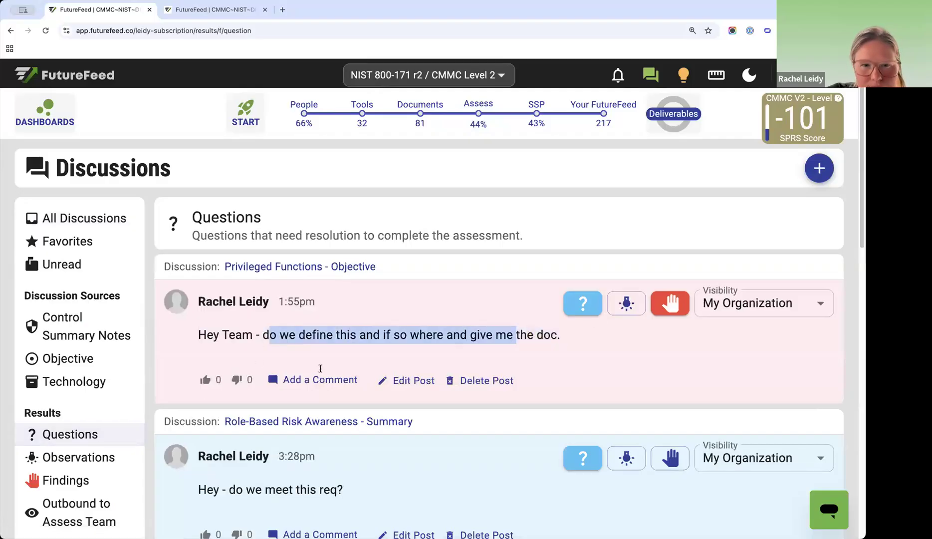
scroll(321, 371, down, 3)
scroll(322, 369, down, 5)
drag(340, 248, 395, 395)
scroll(433, 387, up, 3)
scroll(433, 387, down, 1)
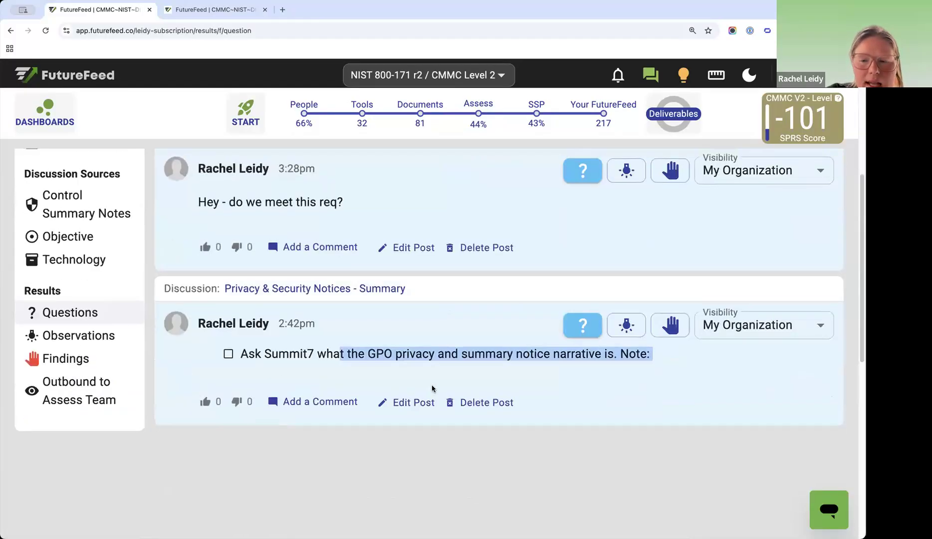
scroll(429, 387, up, 6)
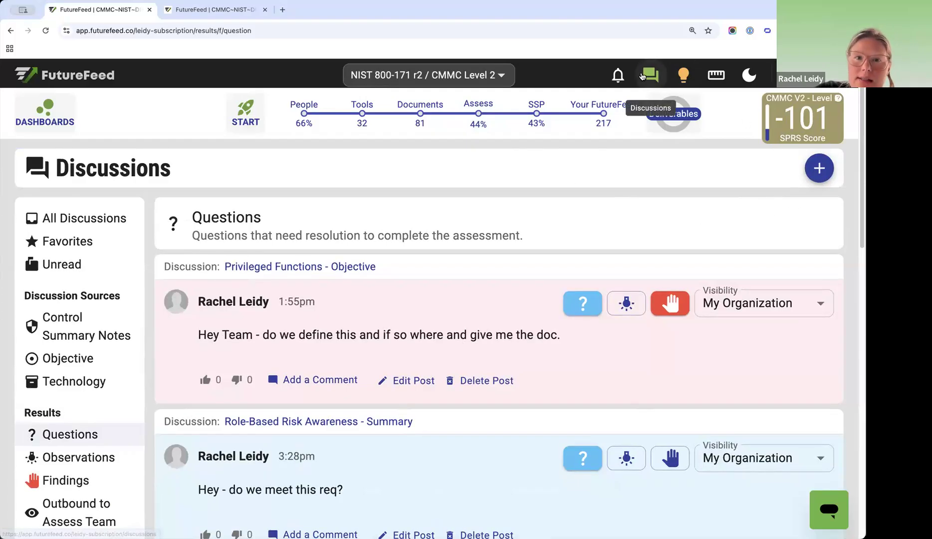
- Return to all discussions and view the selectable users in a new discussion form, leaving it without creating anything
click(649, 76)
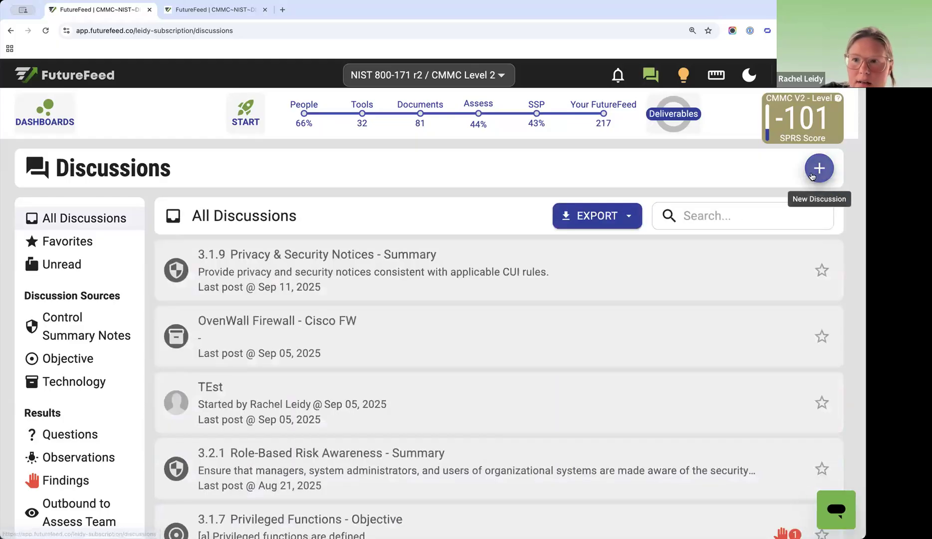
click(817, 171)
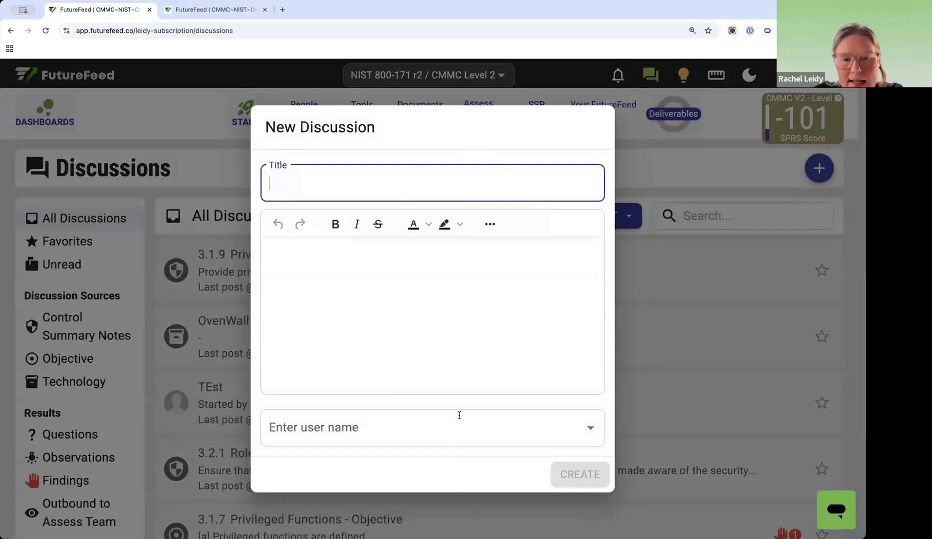
click(456, 419)
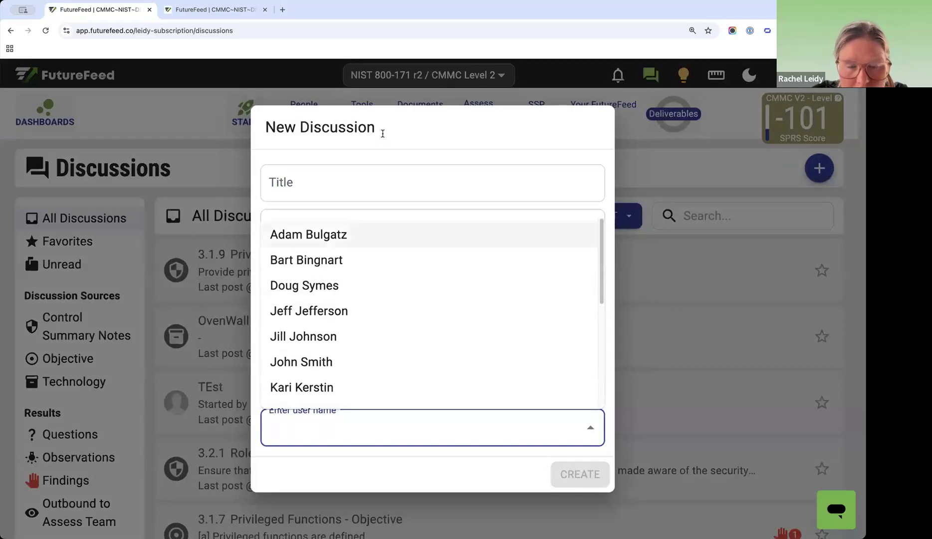
click(382, 133)
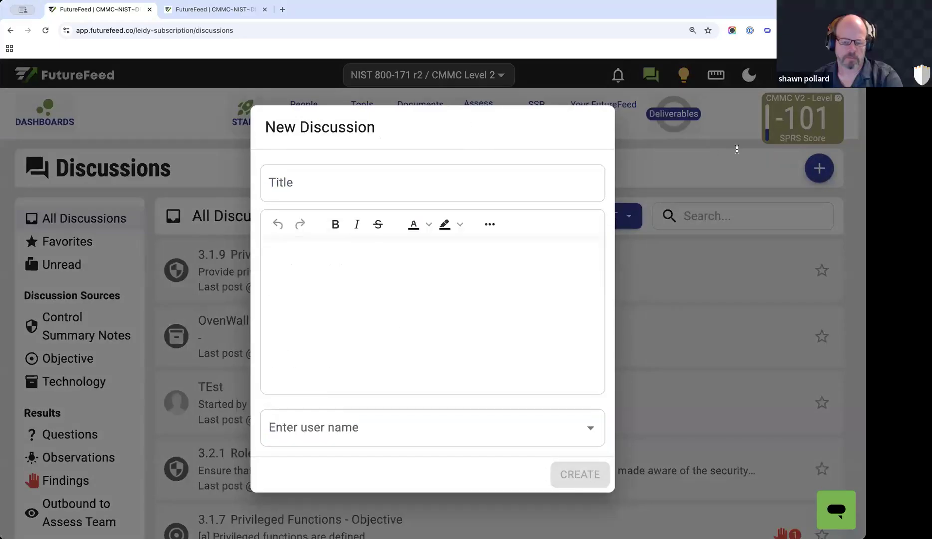
click(736, 149)
- Open the discussion of control 3.1.8 from the assessment overview and view the visibility options of the "Provide evidence." post
click(478, 117)
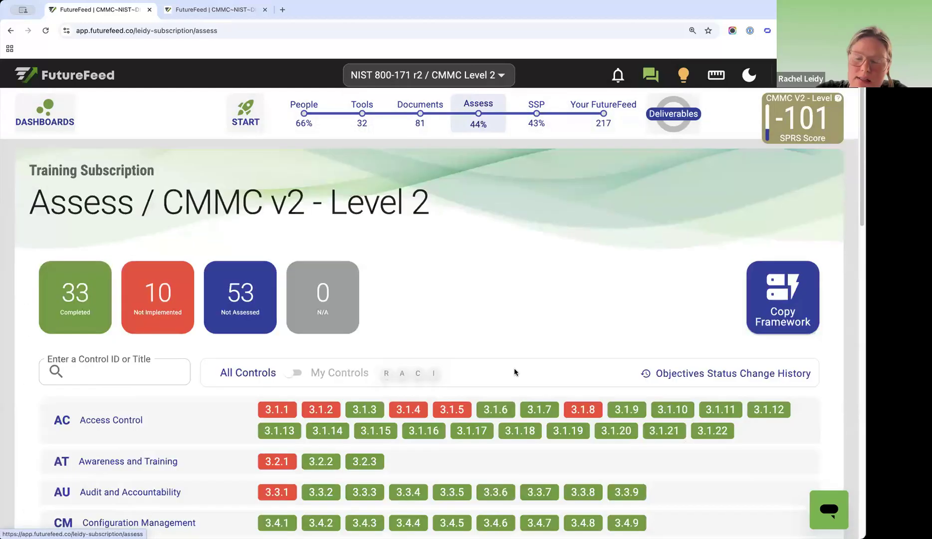
click(589, 409)
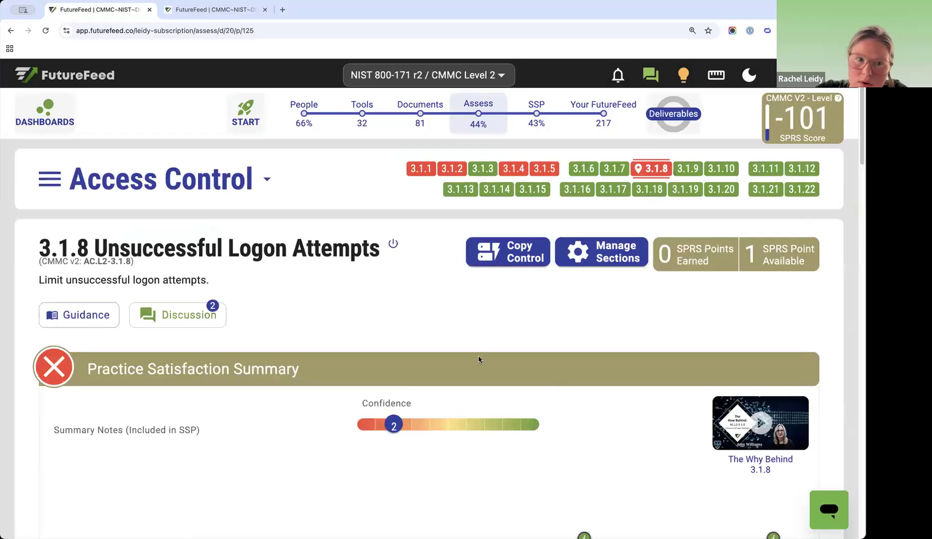
click(196, 315)
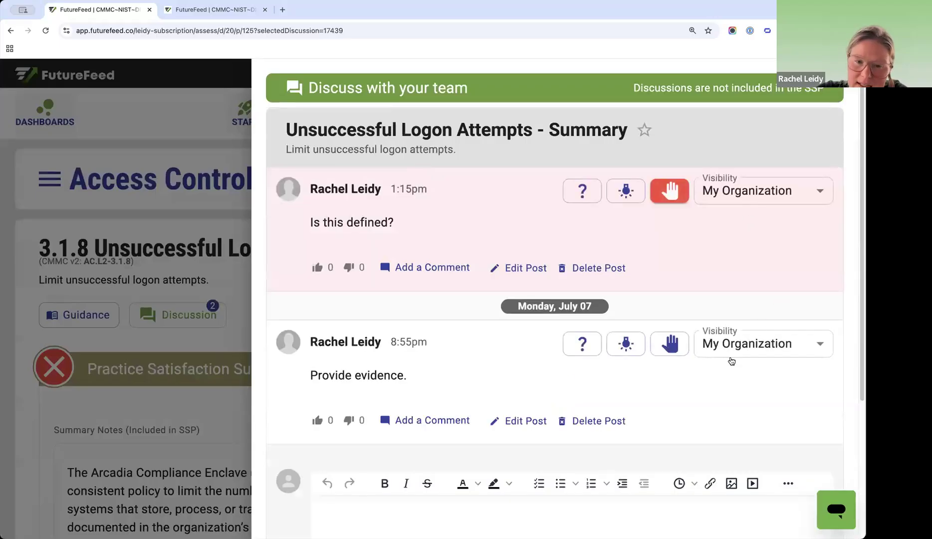
scroll(731, 361, down, 1)
click(741, 317)
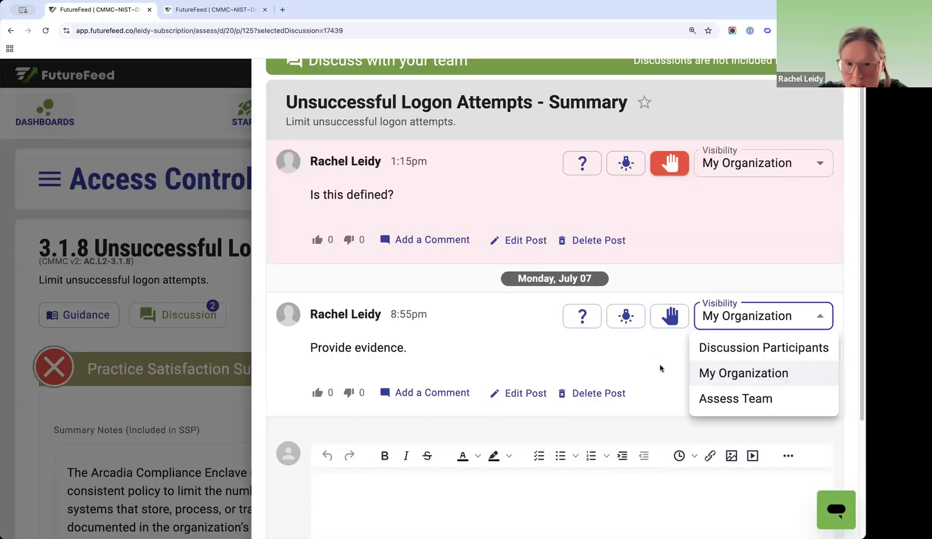
click(673, 389)
scroll(674, 390, up, 1)
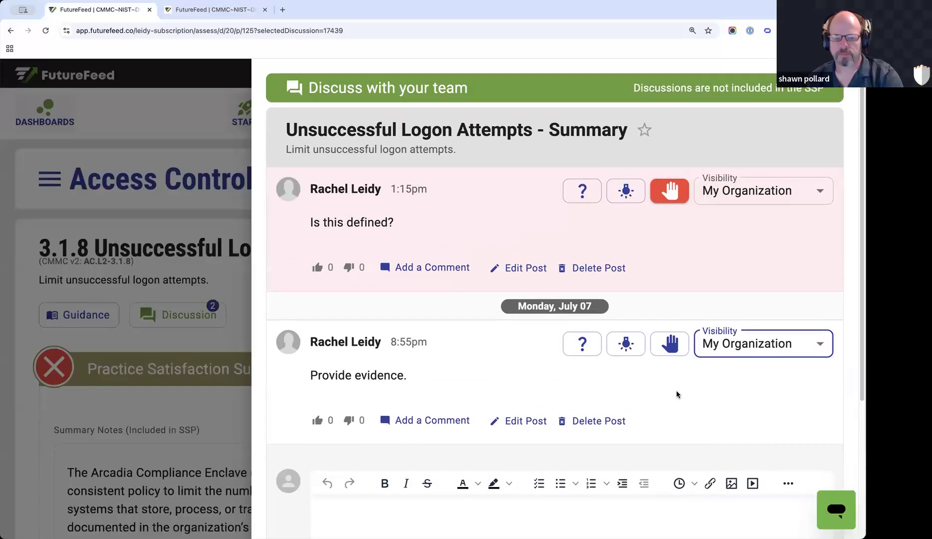
- View the visibility options for a new post in the 3.1.8 discussion, keeping My Organization, and close the discussion
scroll(342, 260, down, 4)
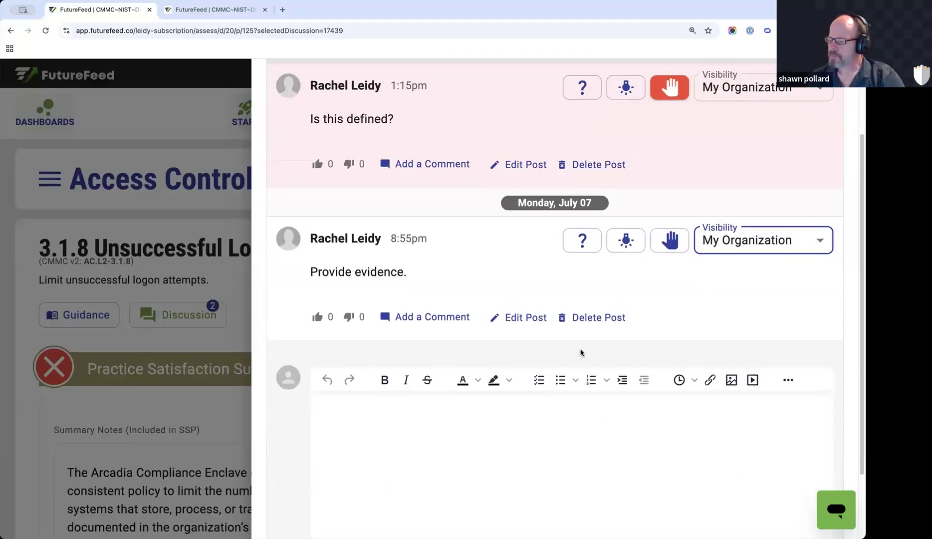
scroll(463, 386, down, 3)
click(360, 387)
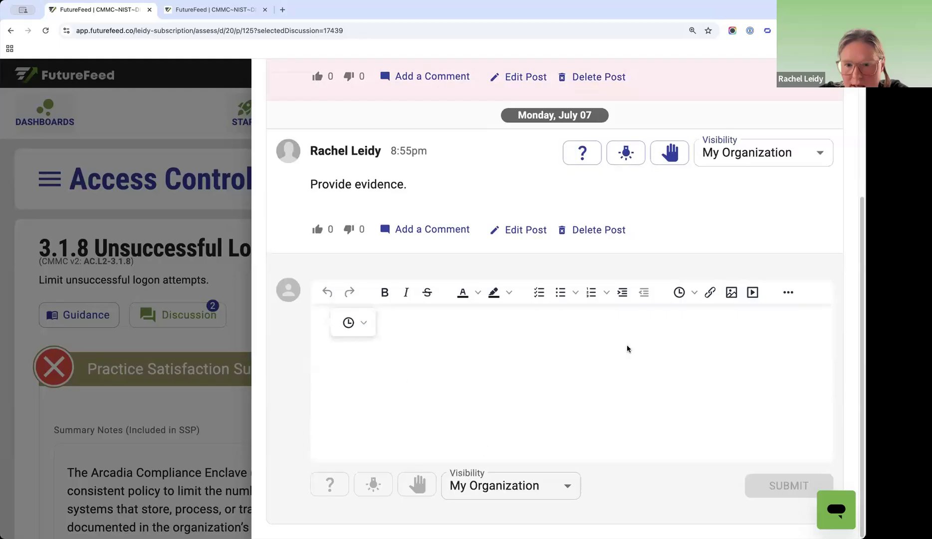
click(530, 489)
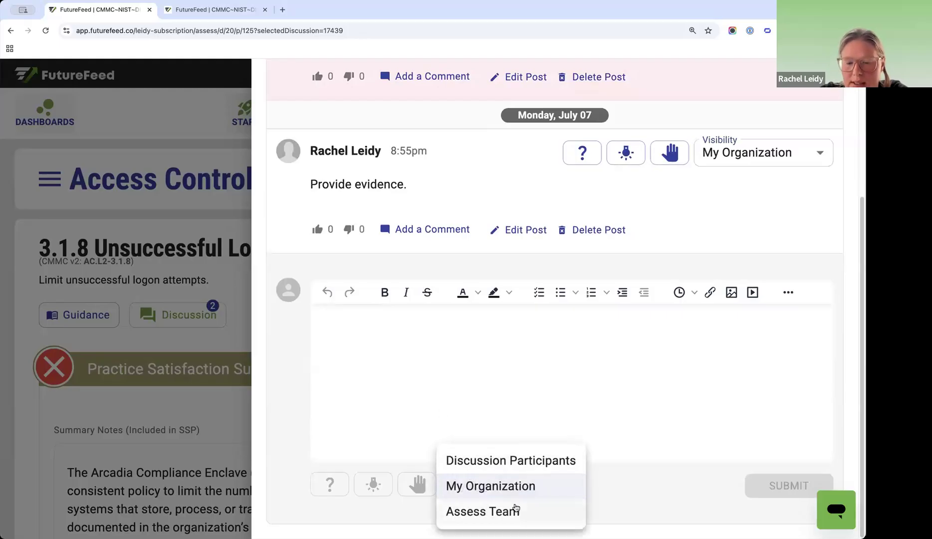
click(522, 491)
click(489, 484)
click(682, 424)
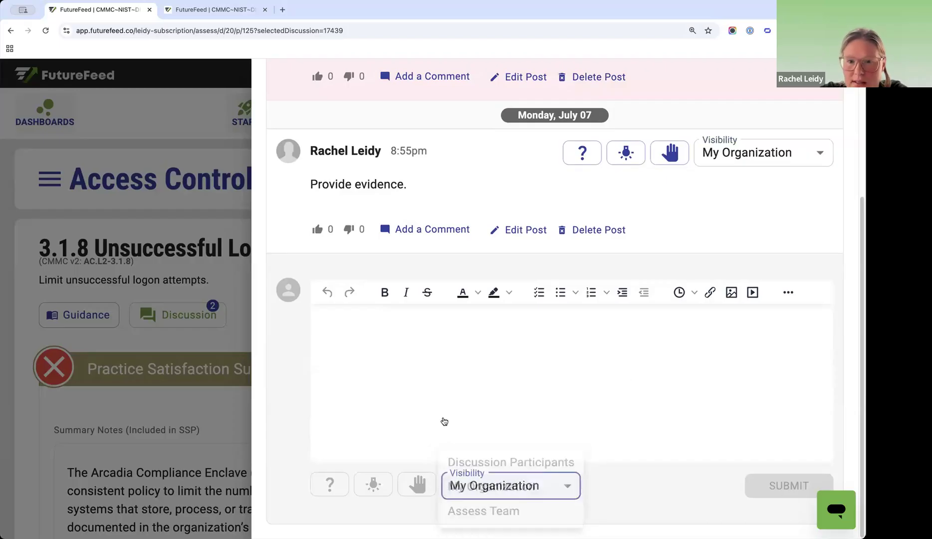
click(201, 416)
- Start a new discussion from the discussions overview and look through the full list of users who can be added
click(650, 75)
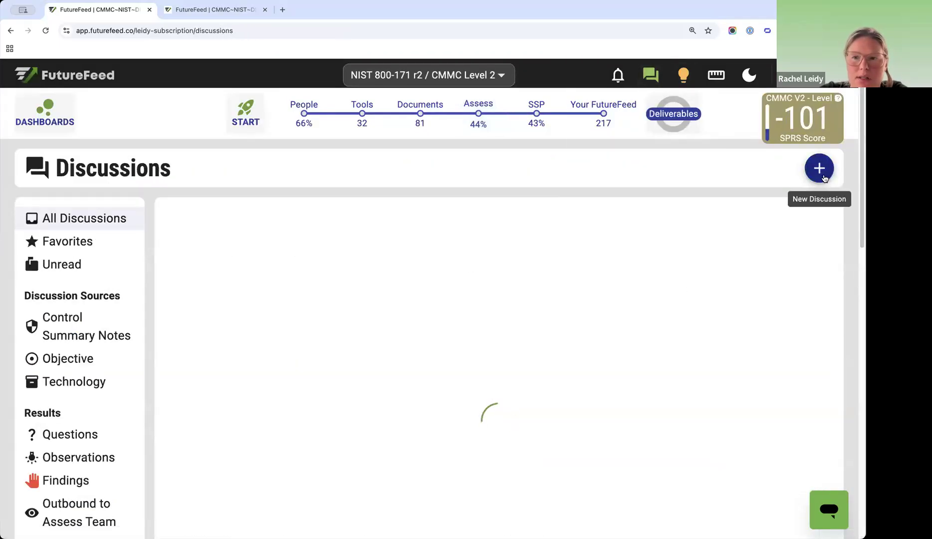
click(823, 177)
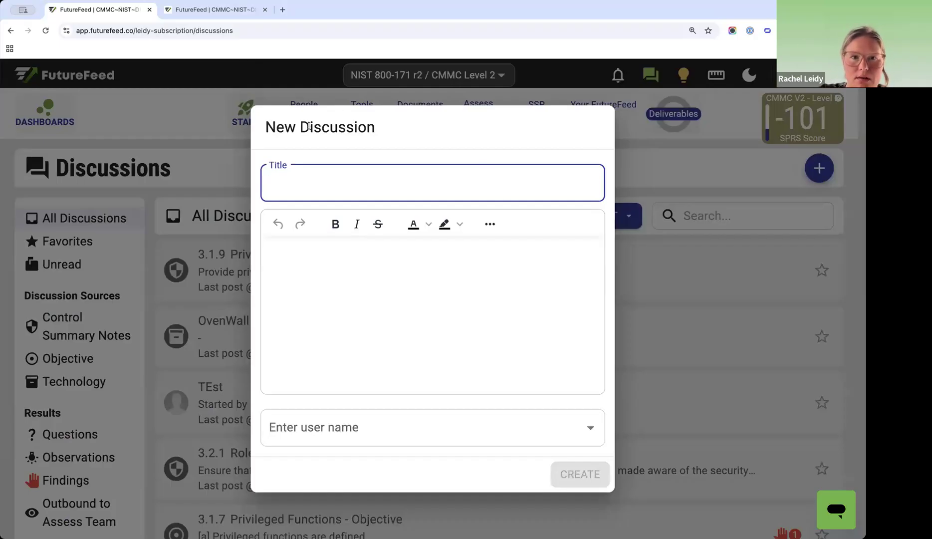
drag(309, 126, 338, 137)
click(377, 424)
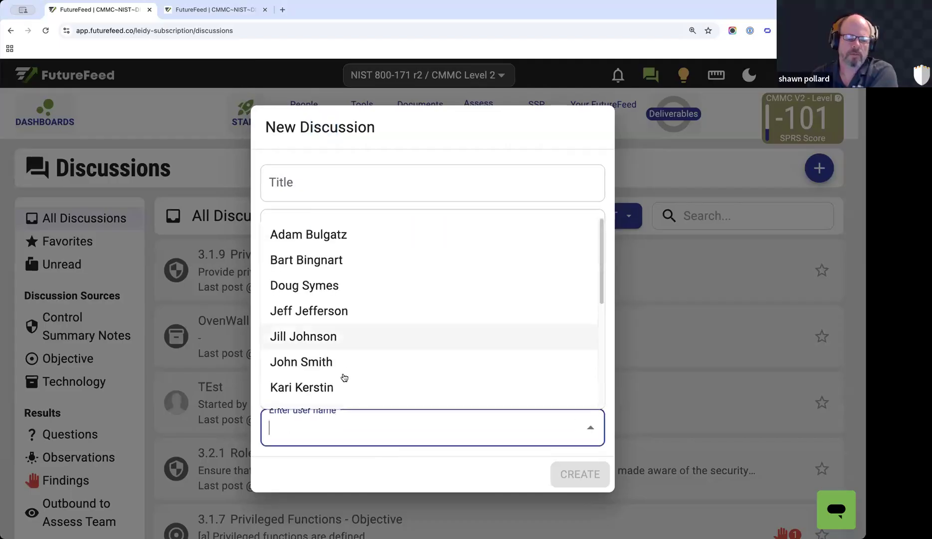
scroll(351, 301, down, 5)
scroll(352, 319, up, 5)
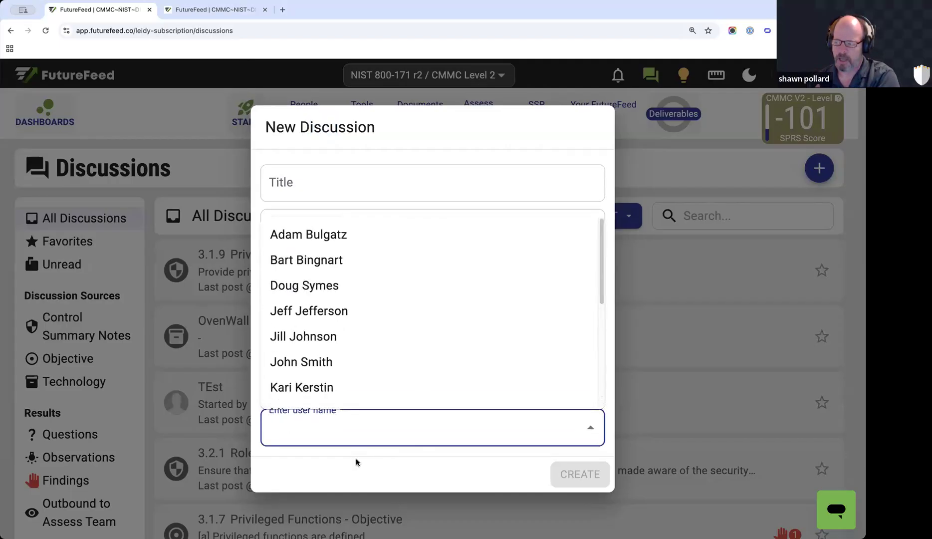
click(324, 403)
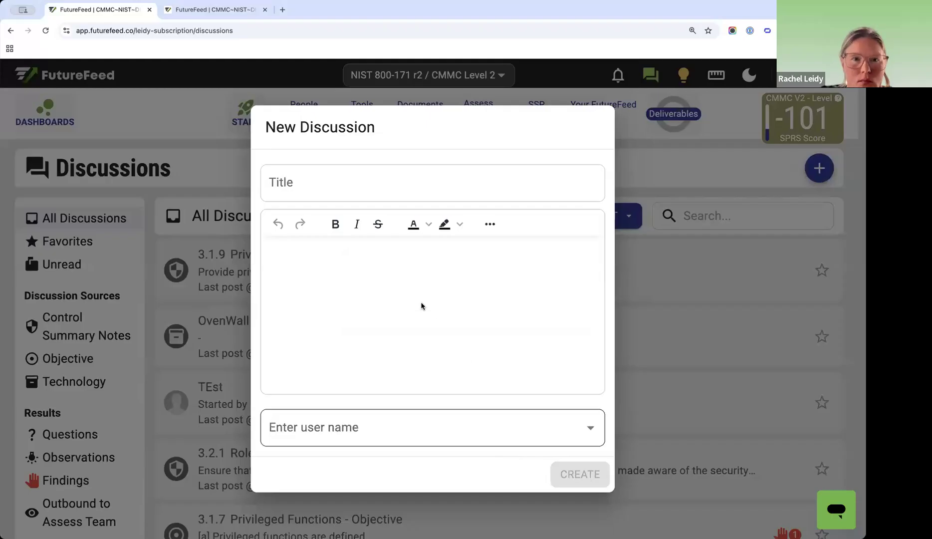
- Title the new discussion "Open Task List"
click(378, 195)
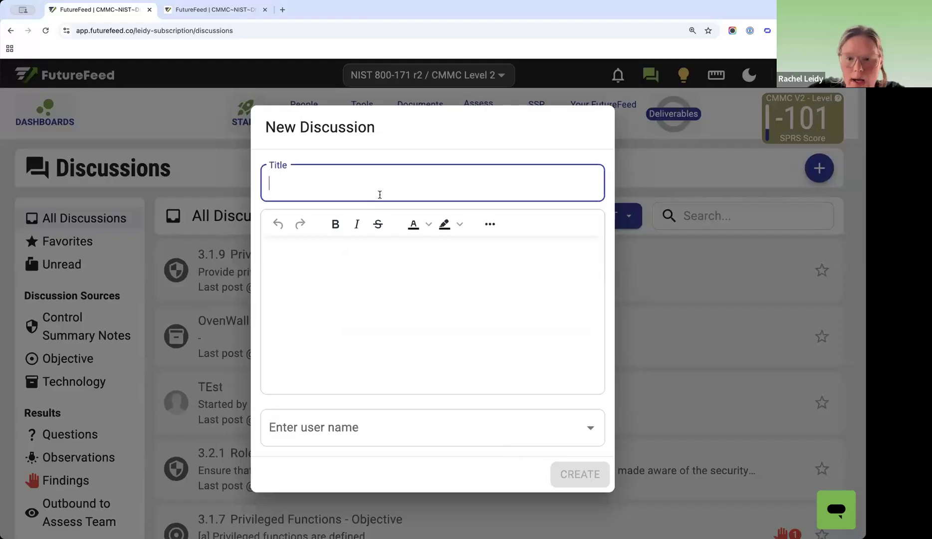
text(Open Task )
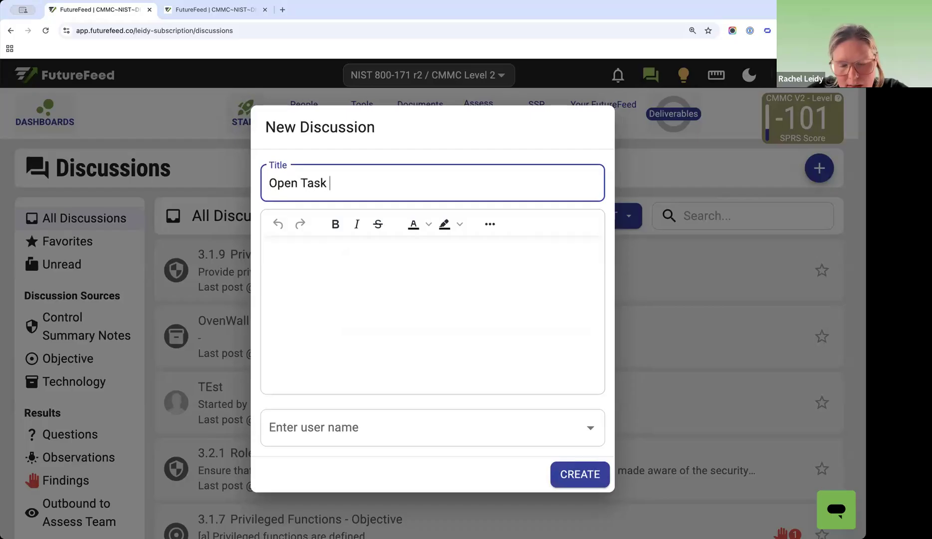
text(List)
- Write the discussion's message as a checklist with the items "task 1", "task 2" and "task 3"
click(495, 307)
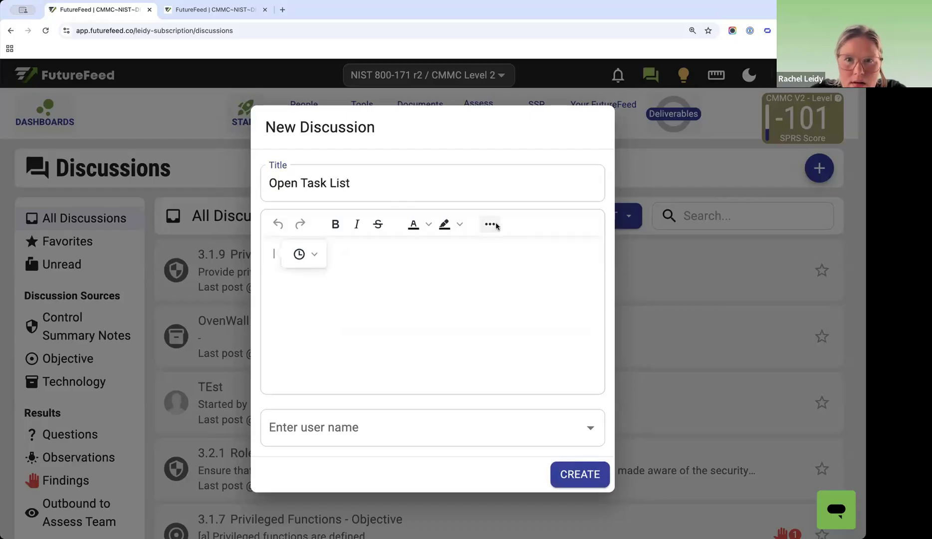
click(489, 224)
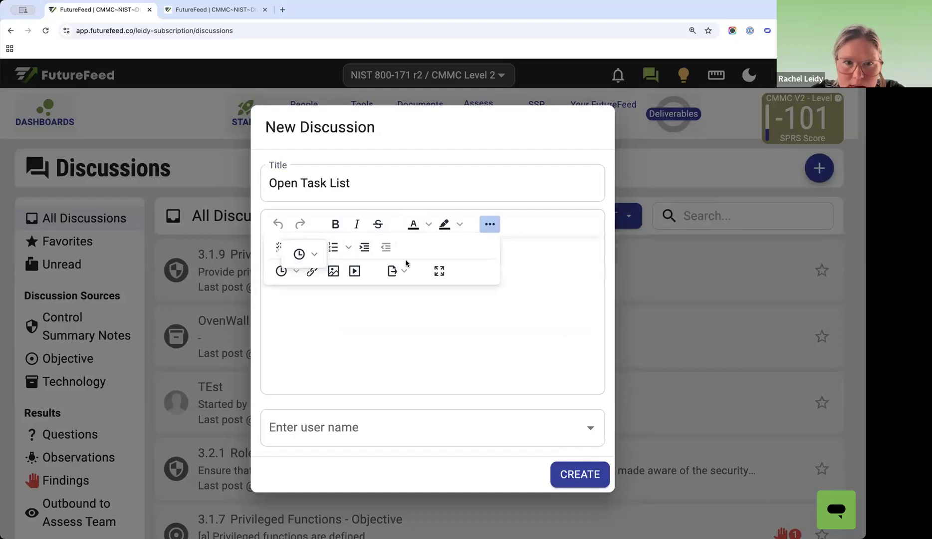
click(313, 254)
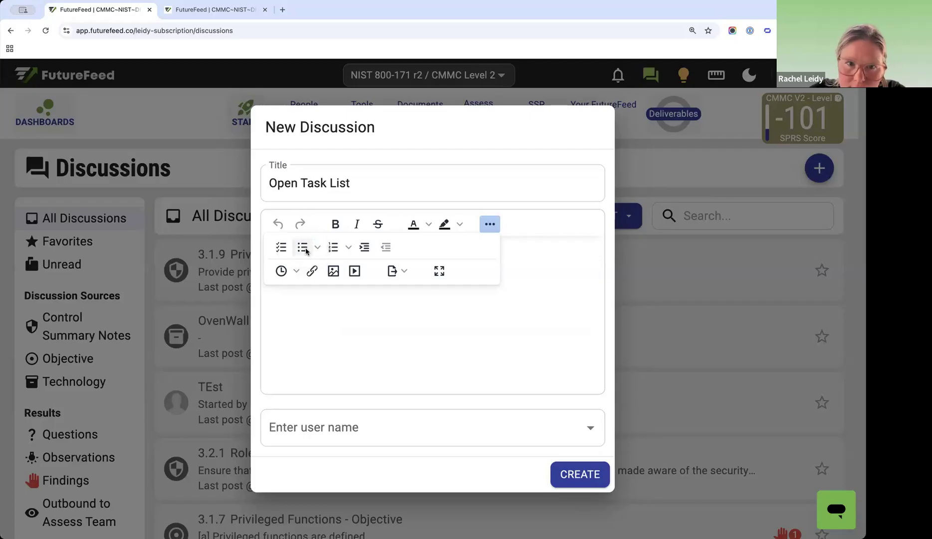
click(282, 247)
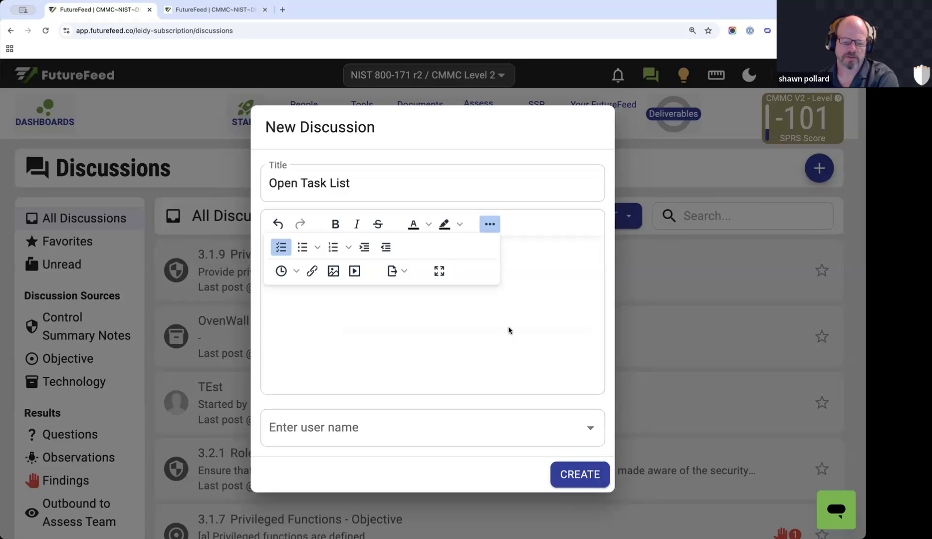
click(489, 224)
text(task 1)
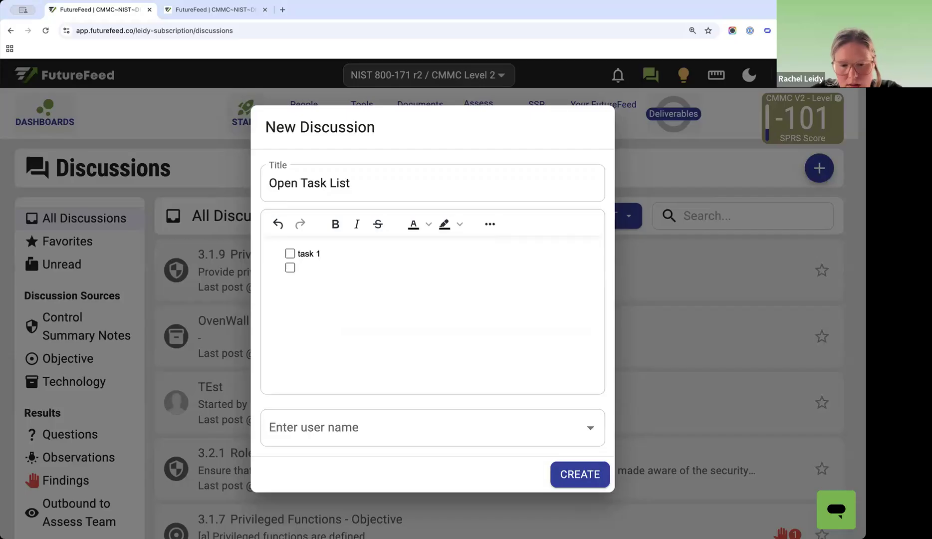
text(2)
key(Return)
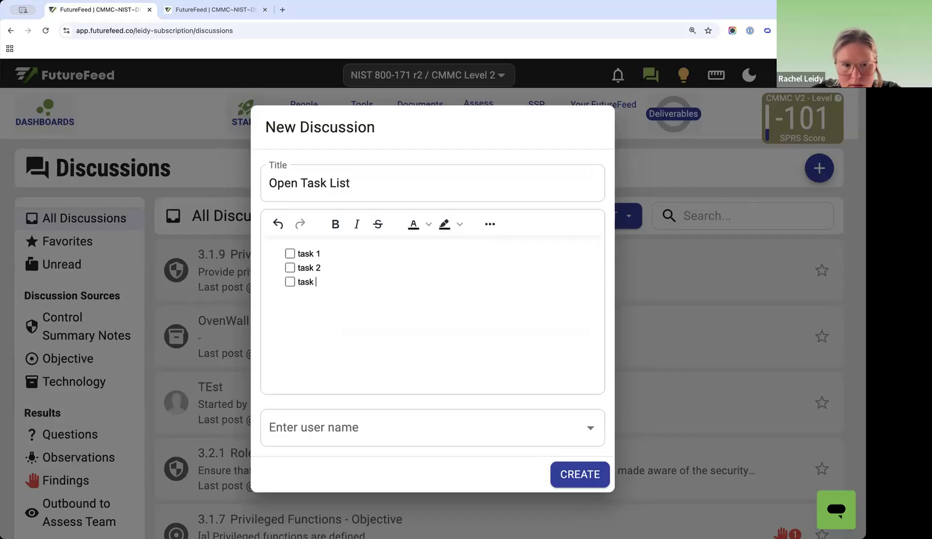
key(Return)
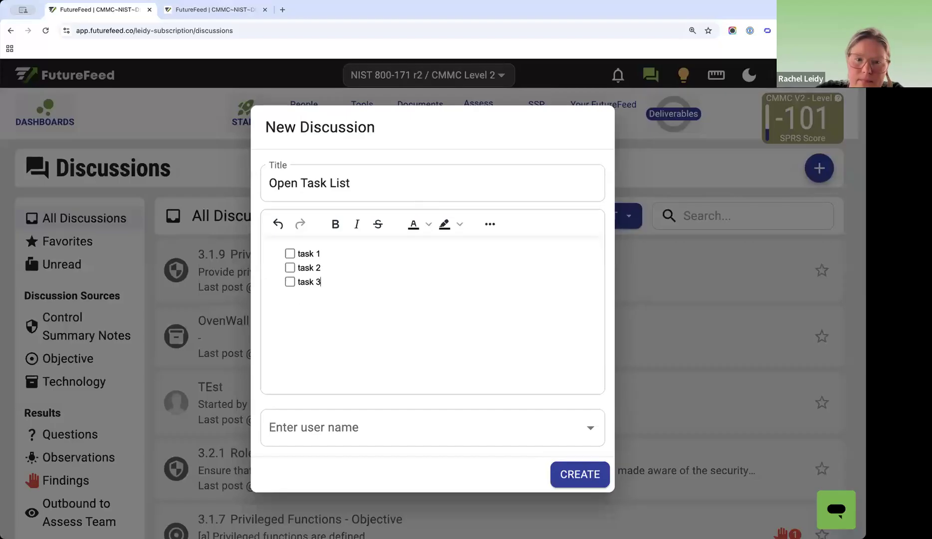
- Add one user as a participant of the Open Task List discussion and create it
click(353, 432)
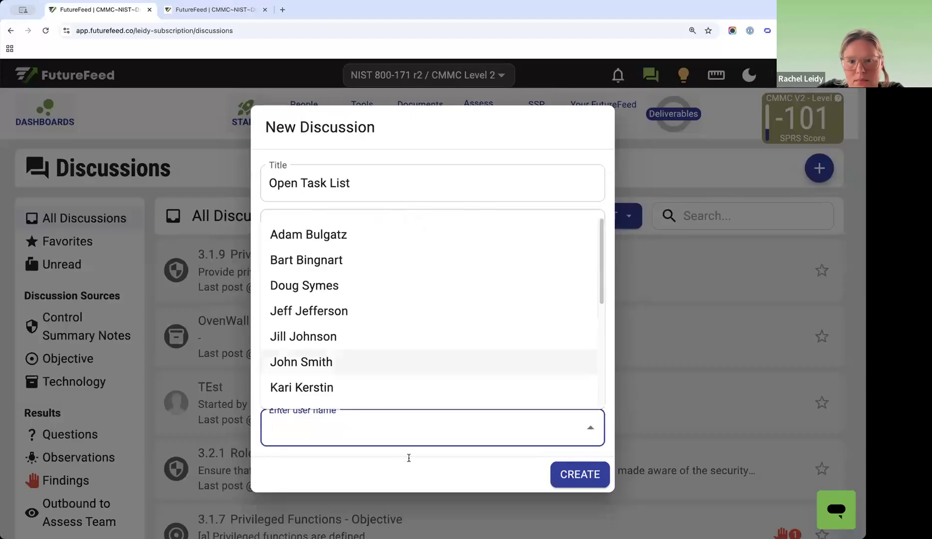
key(Down)
key(Return)
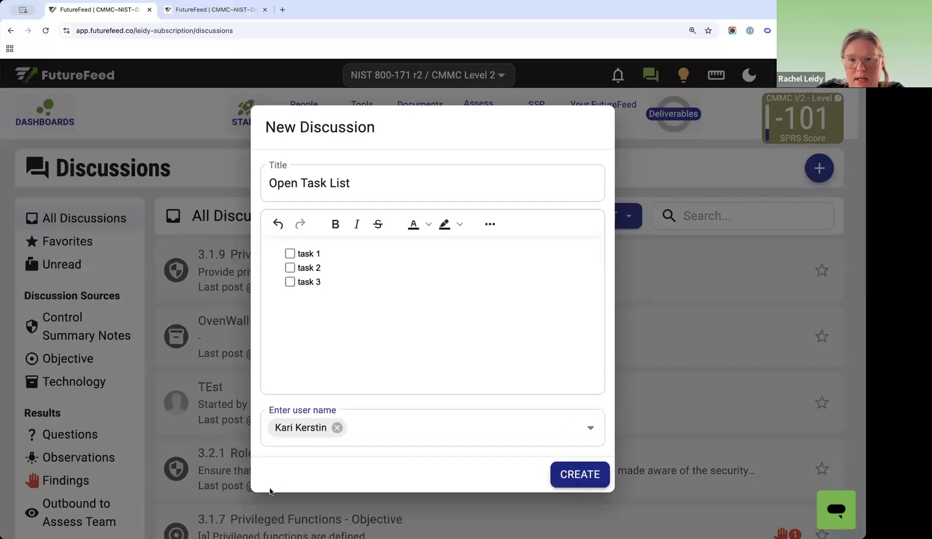
key(Return)
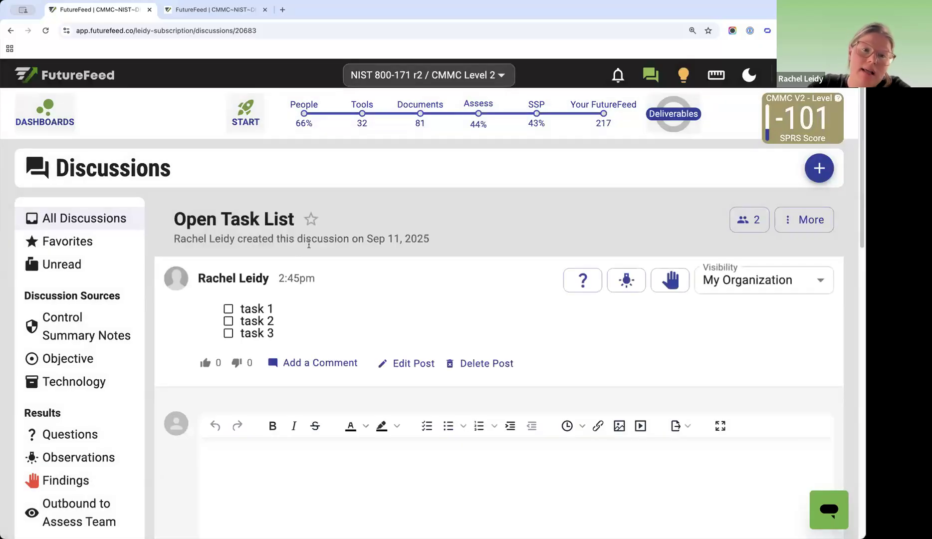
- Open the documents area, look at the reference documents, and list the Worksheets among the working documents
click(409, 107)
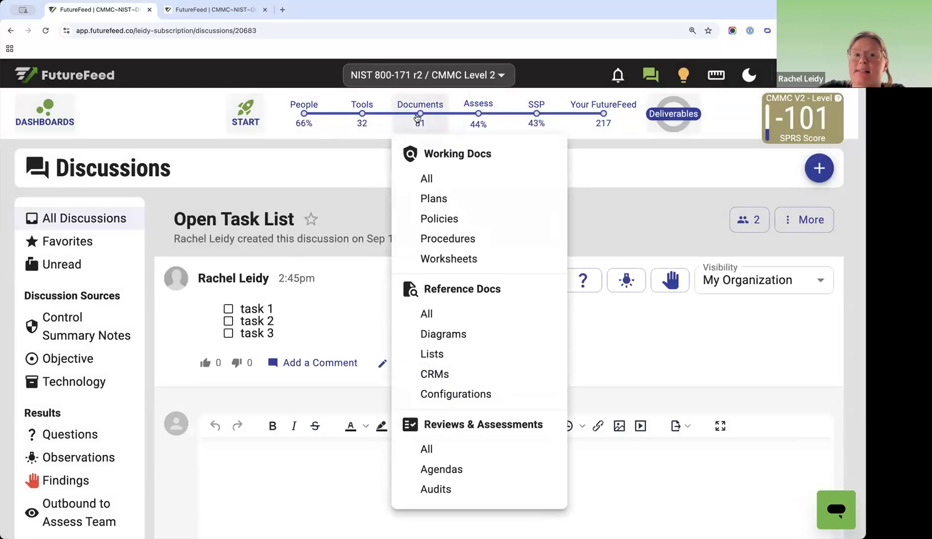
click(416, 124)
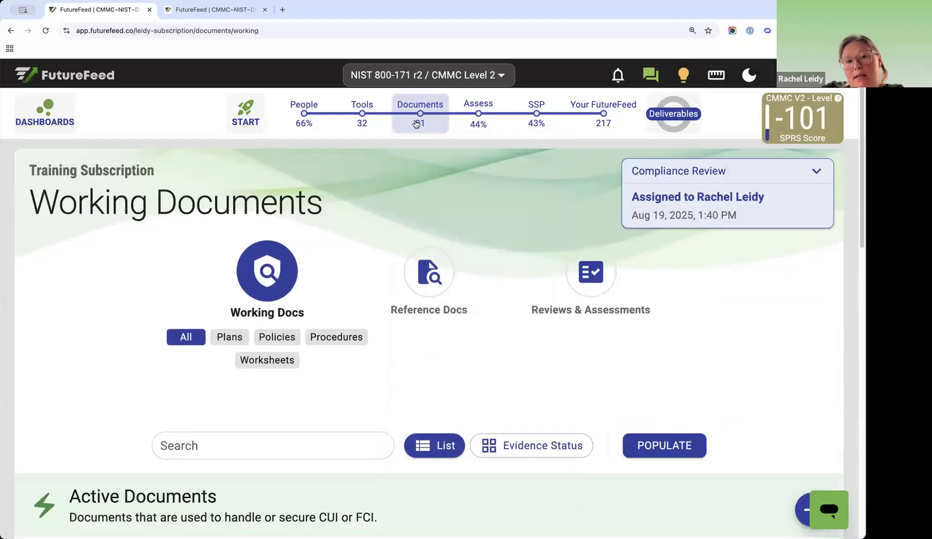
mouse_move(412, 105)
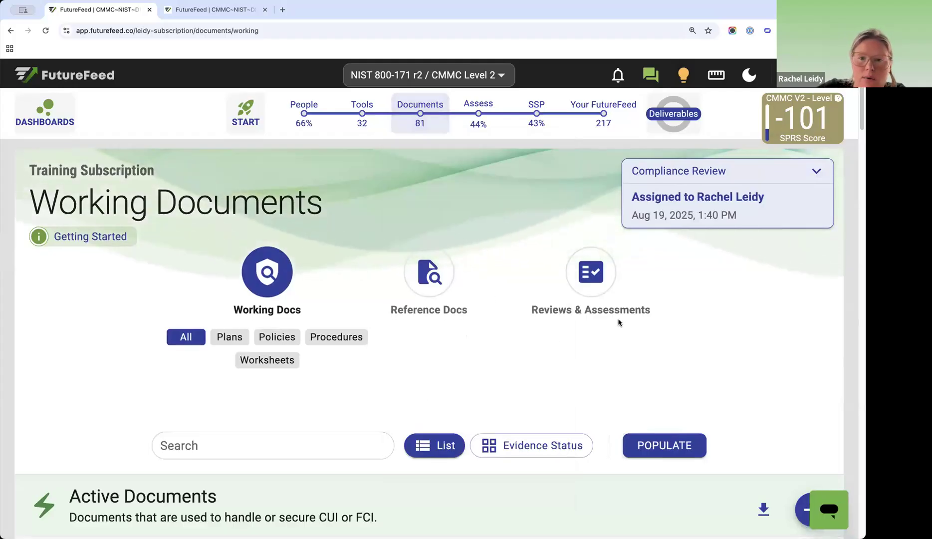
click(427, 271)
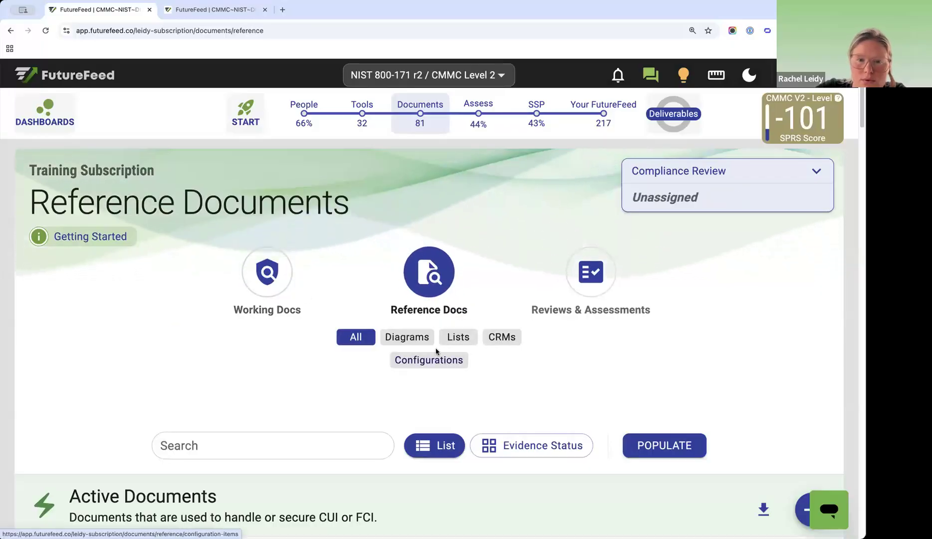
click(268, 280)
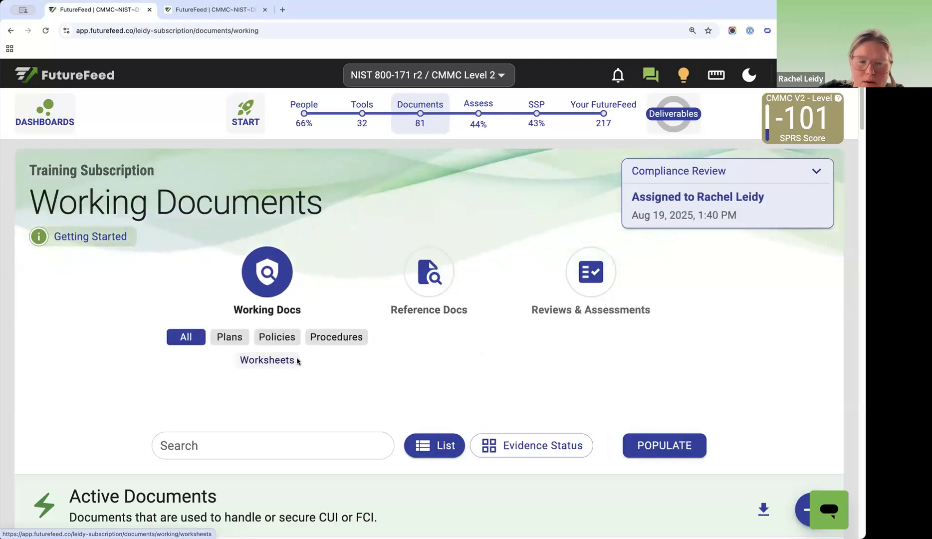
click(258, 359)
scroll(822, 363, down, 3)
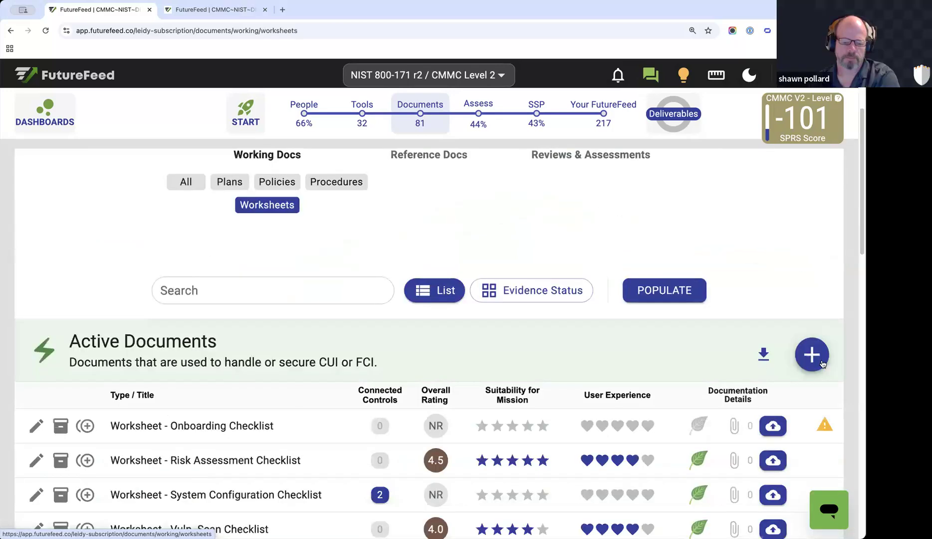
scroll(269, 424, down, 2)
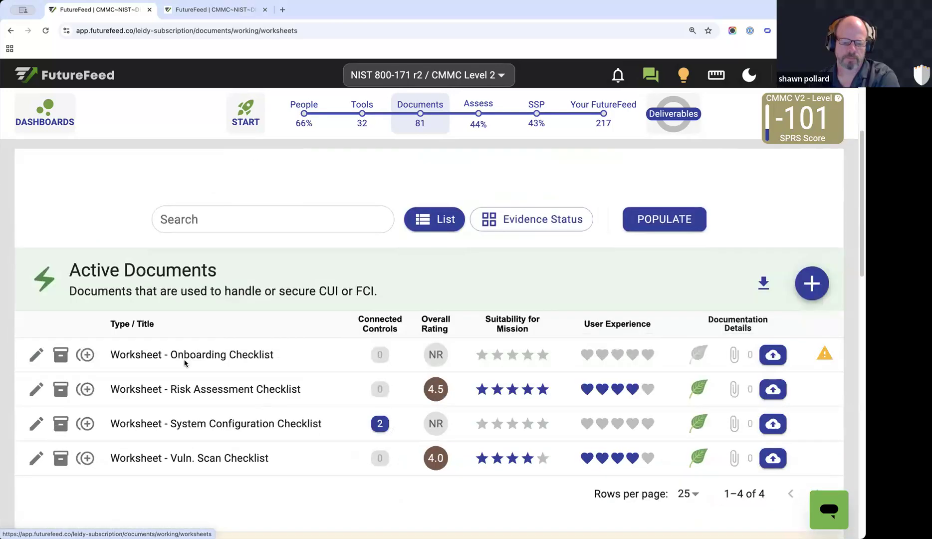
- View the details of the Onboarding Checklist worksheet and return to the worksheet list
drag(185, 360, 275, 369)
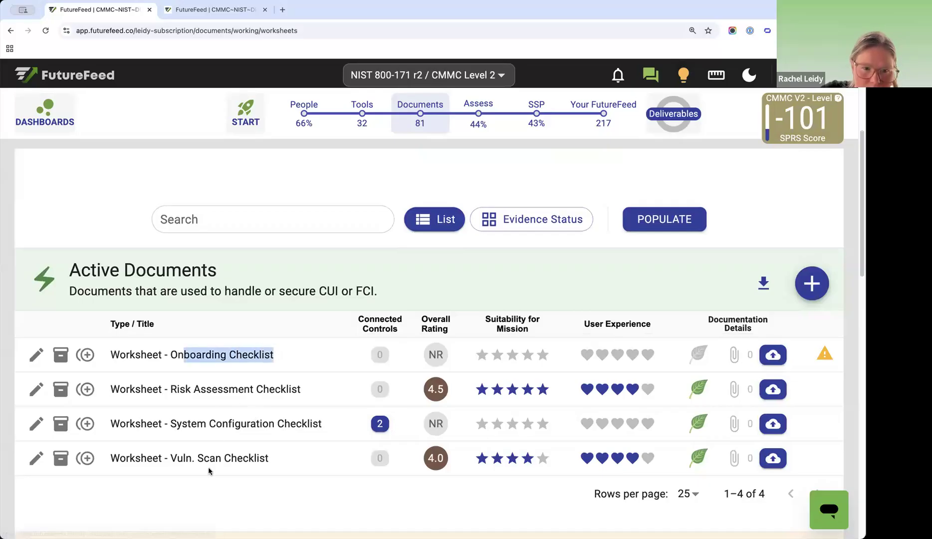
click(194, 359)
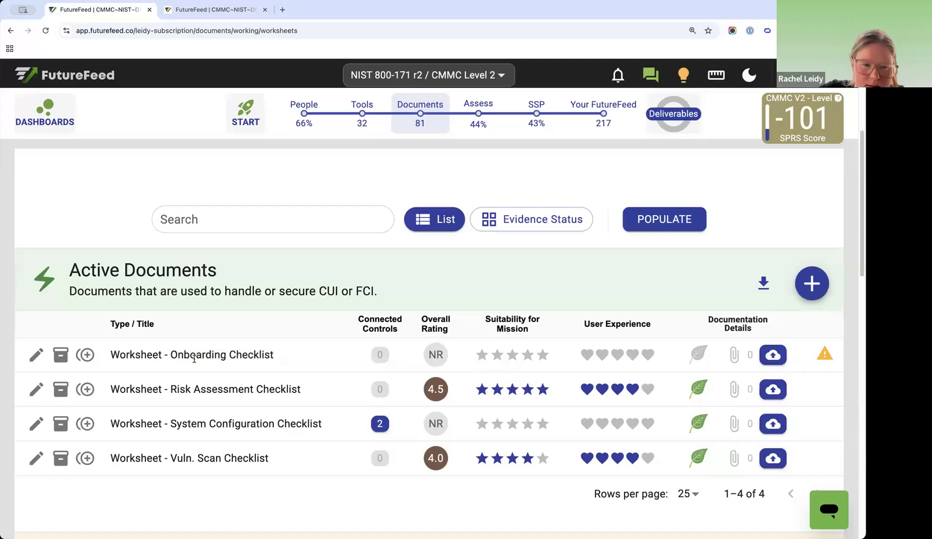
mouse_move(193, 359)
mouse_down()
mouse_move(296, 359)
mouse_move(170, 355)
mouse_up()
click(189, 351)
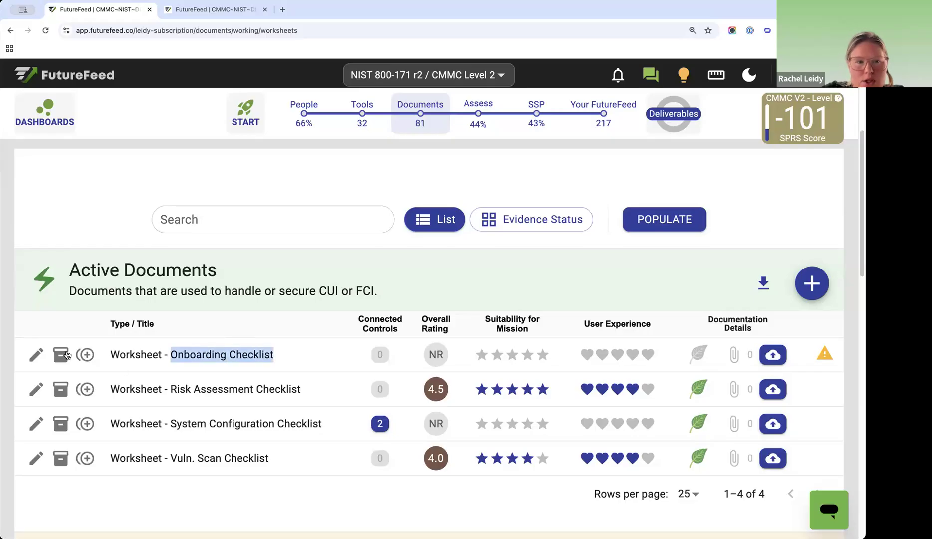
click(40, 362)
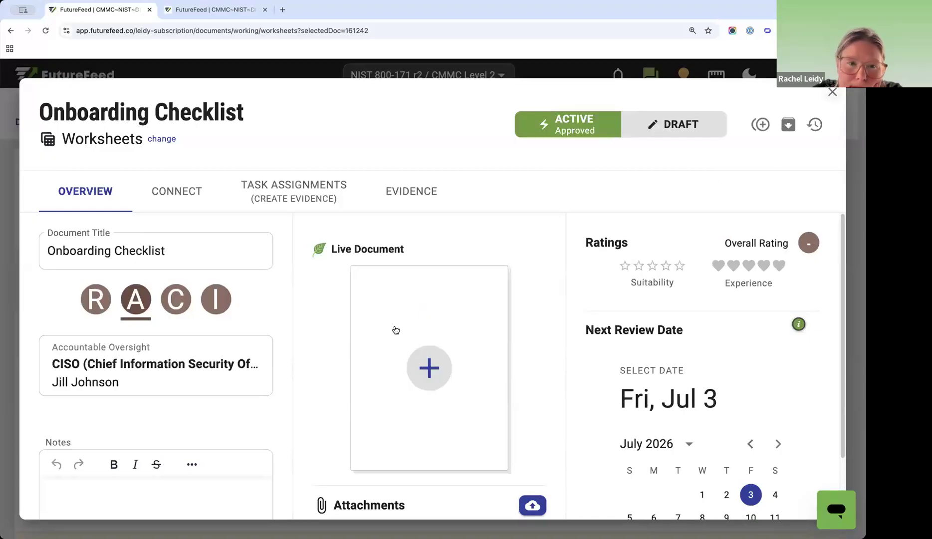
key(Escape)
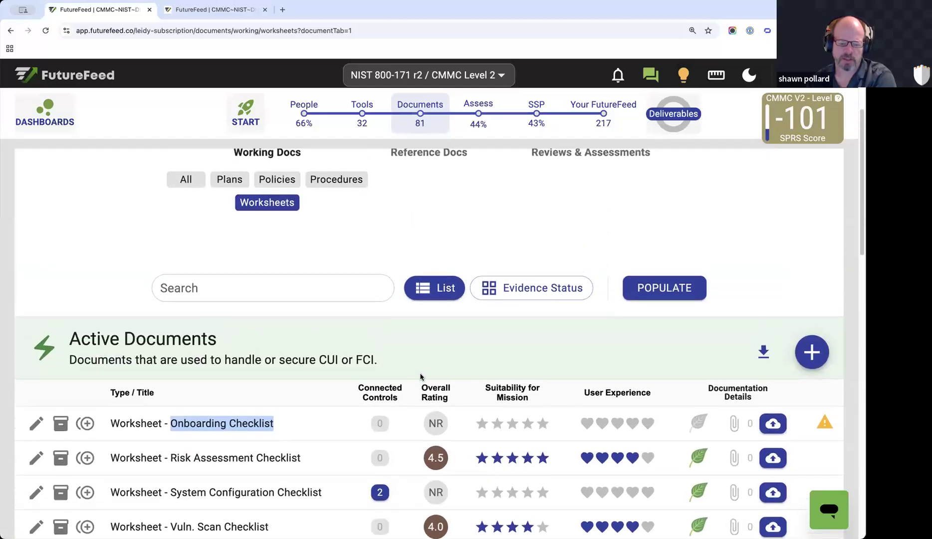
scroll(273, 404, down, 3)
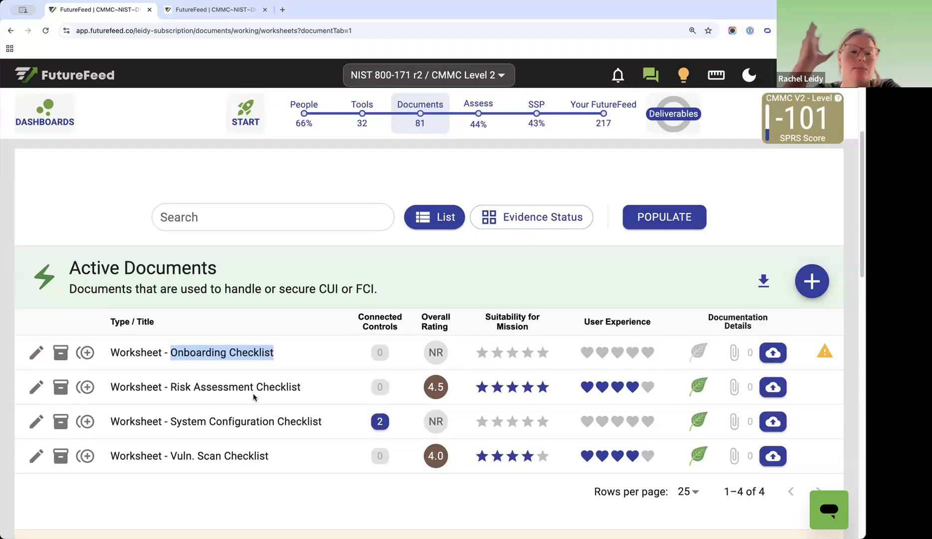
- Rename the Onboarding Checklist worksheet as "Customer Onboarding Checklist" and close its details
click(35, 387)
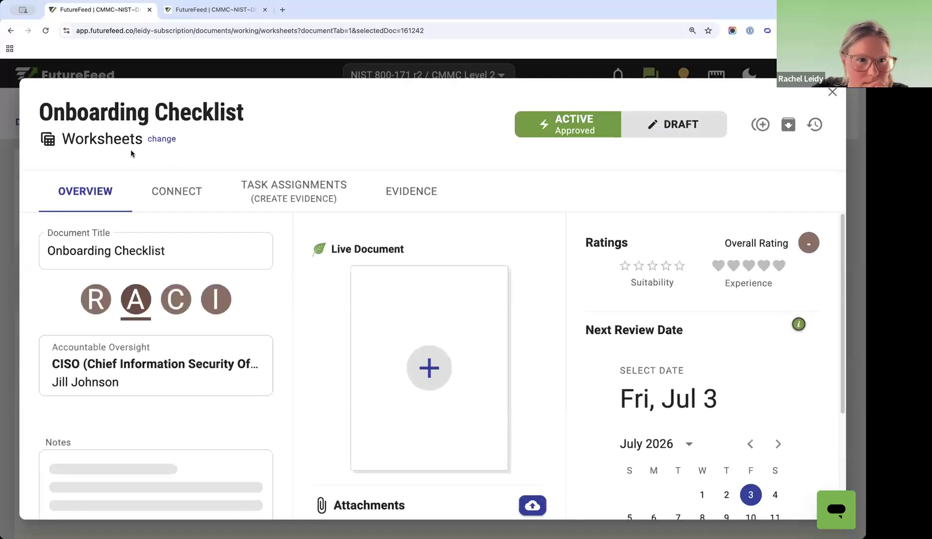
click(99, 255)
key(ctrl+shift+Left)
key(Left)
key(Right)
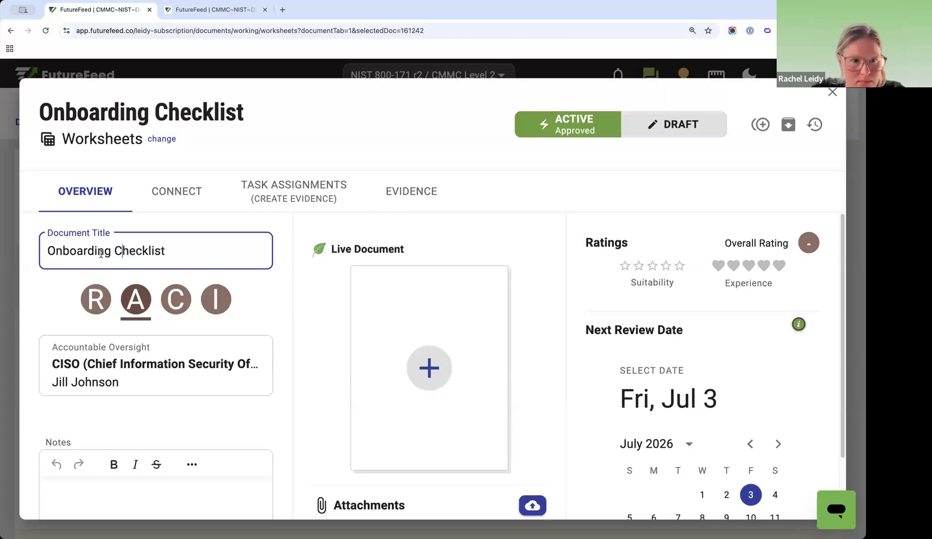
key(ctrl+shift+Right)
key(ctrl+shift+Left)
key(ctrl+shift+Left)
key(Left)
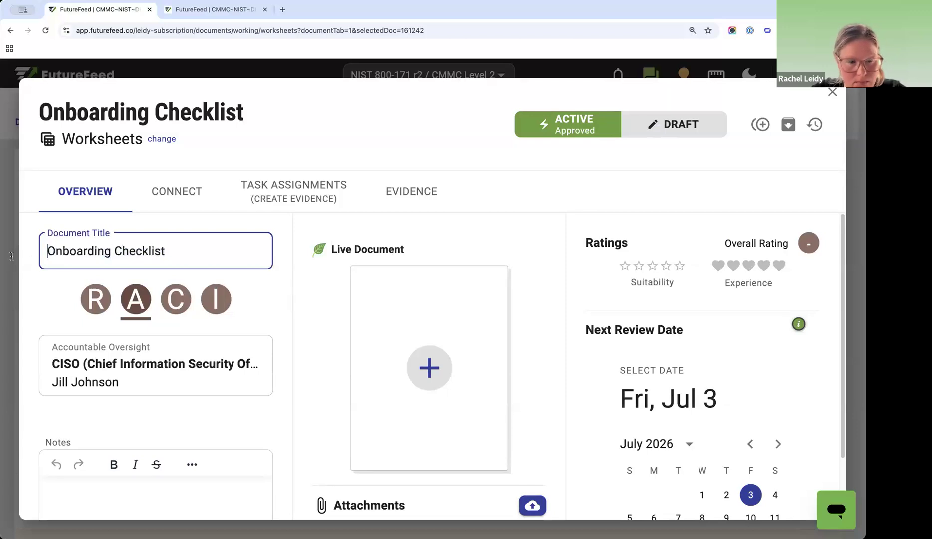
text(Customer)
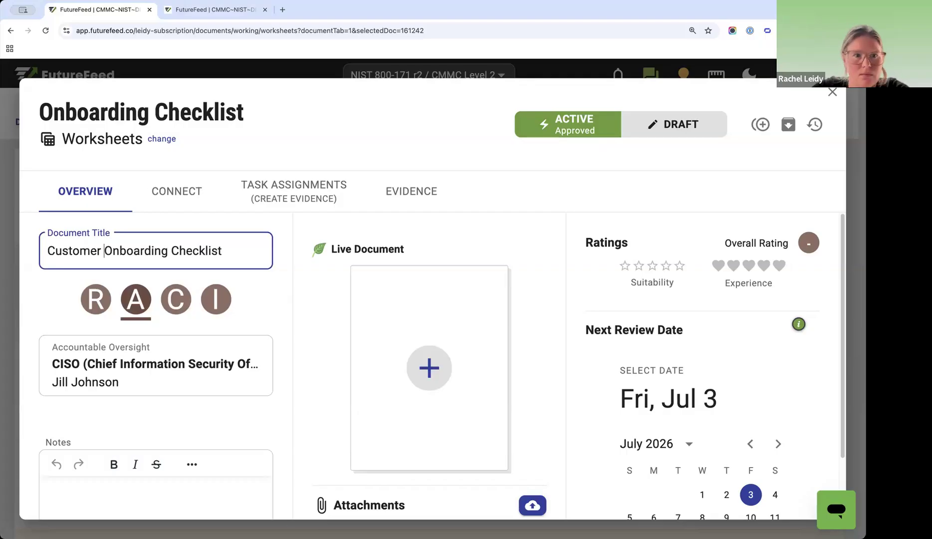
click(833, 93)
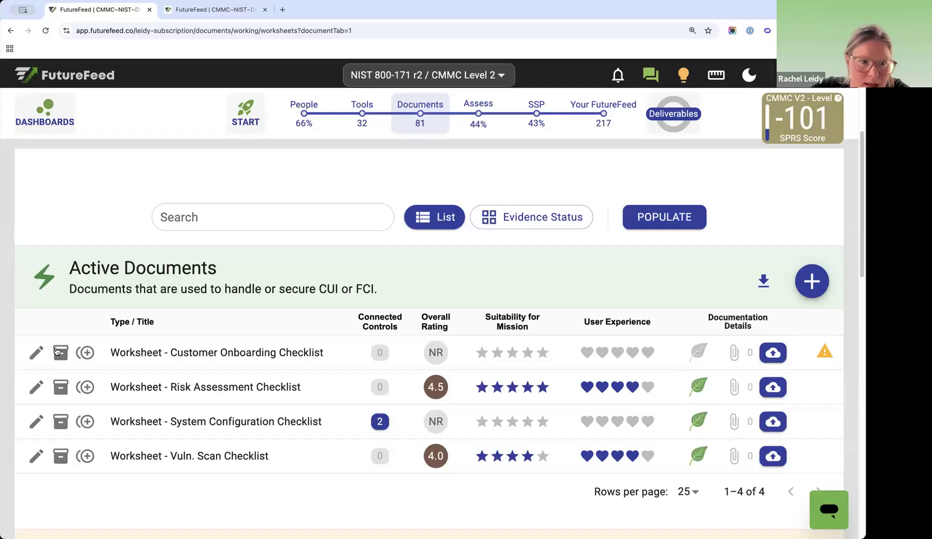
- Create a live document in the Customer Onboarding Checklist worksheet, starting with the line "Customer please do the followingL:"
click(36, 352)
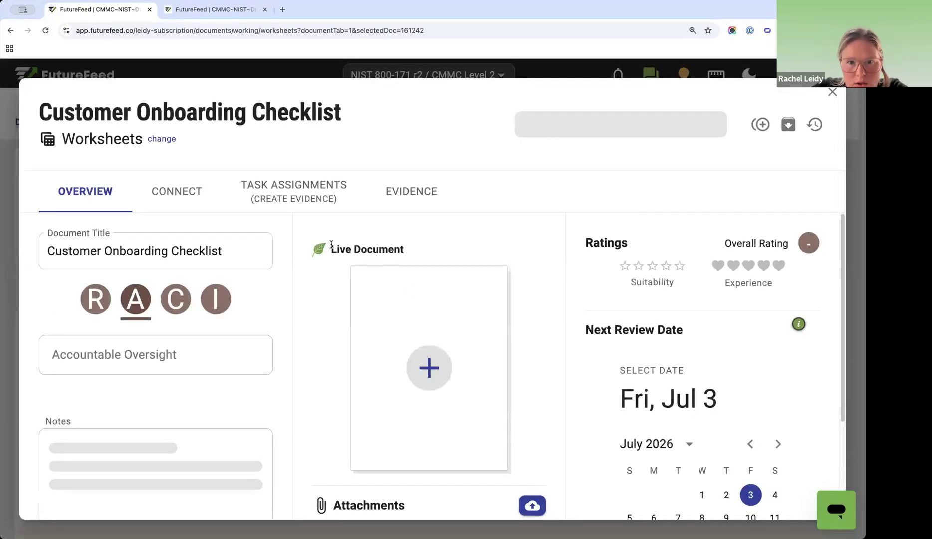
drag(472, 241, 434, 257)
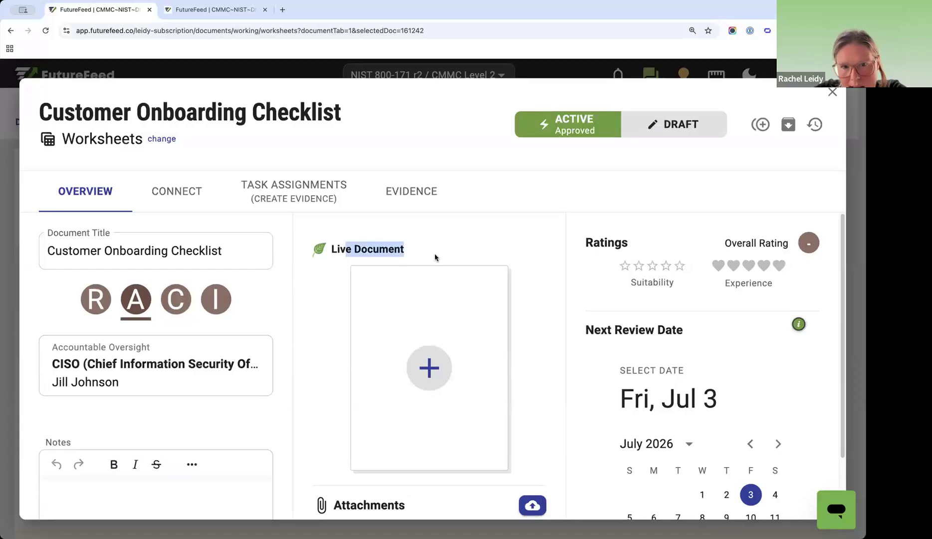
click(435, 378)
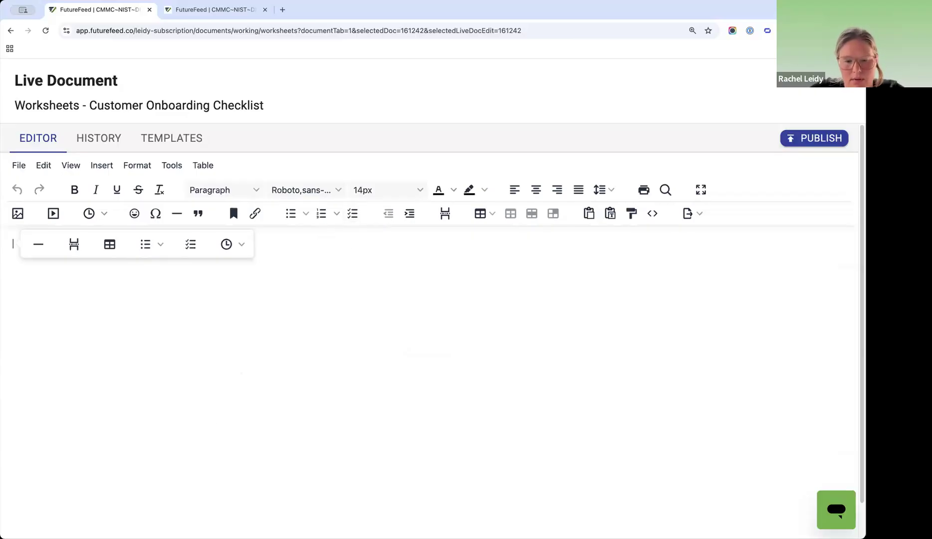
text(Cuysto)
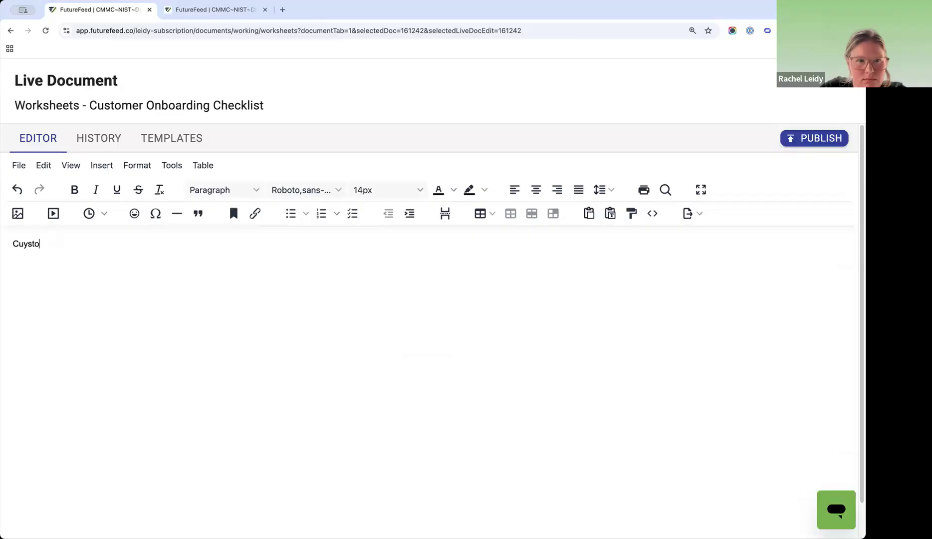
text(meromer please do the followingL:)
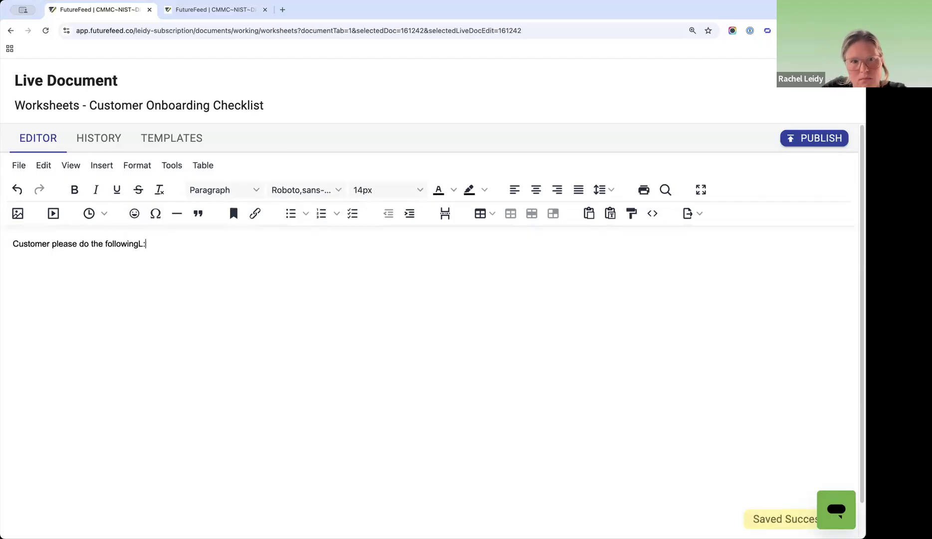
key(Return)
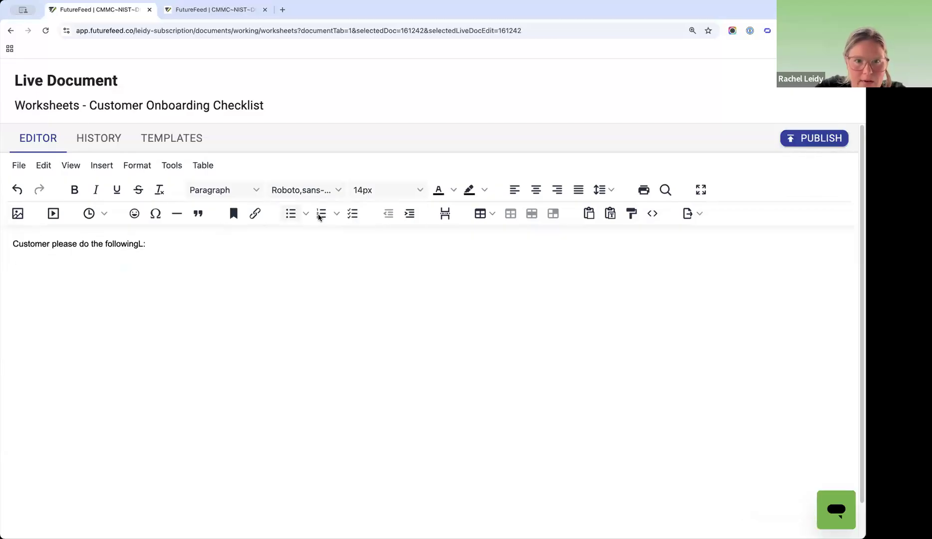
- Add a checklist below the intro line with the items "tasks 1", "2", "3", "4" and "5"
click(352, 215)
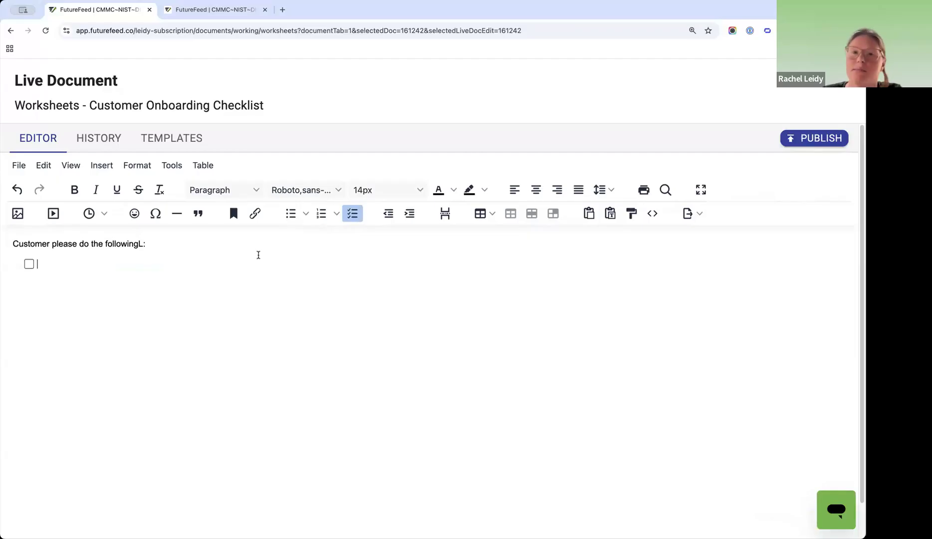
text(tas)
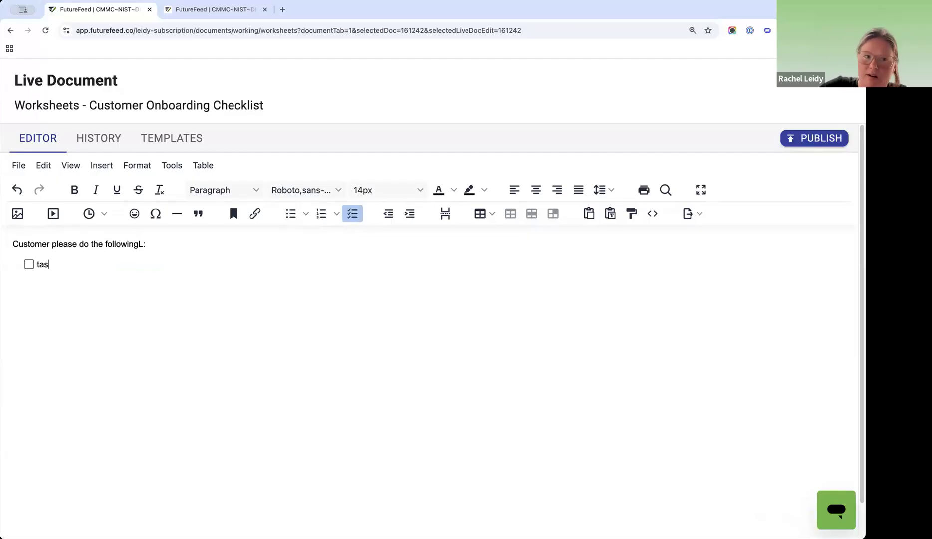
text(k)
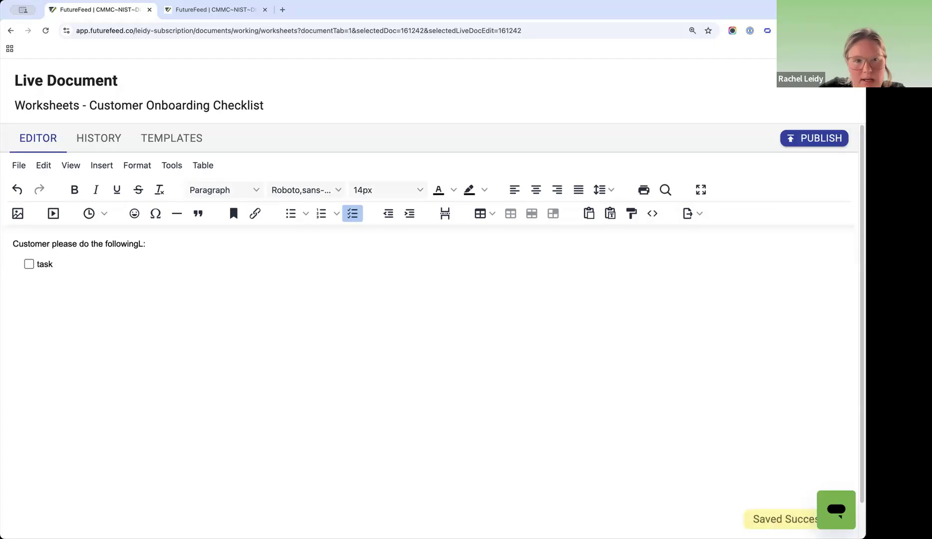
text(s 1)
key(Return)
text(2)
key(Return)
text(3)
key(Return)
text(4)
key(Return)
text(5)
key(Return)
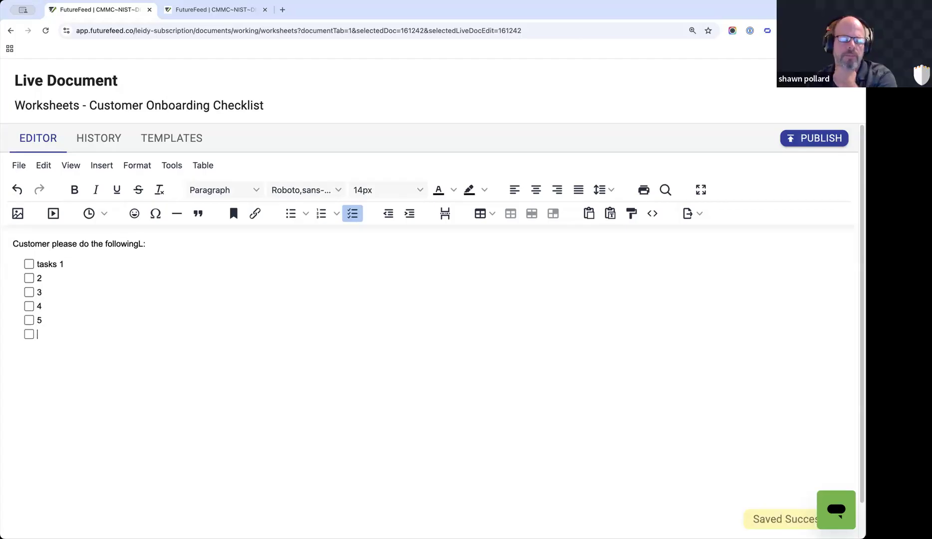
key(BackSpace)
- Add a "Notes:" line with spacing below the checklist, publish the live document and close its editor
key(Return)
key(Return)
key(Return)
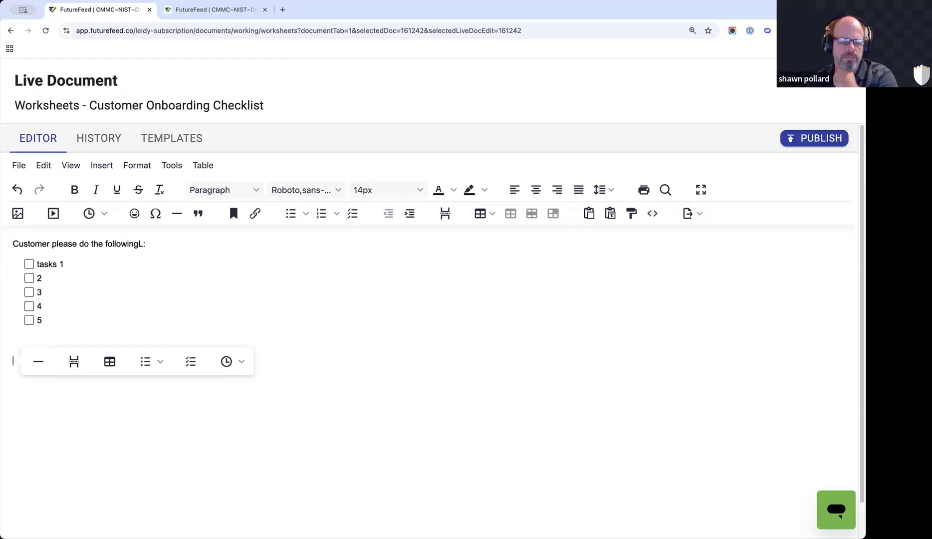
text(Notes:)
key(Return)
key(Return)
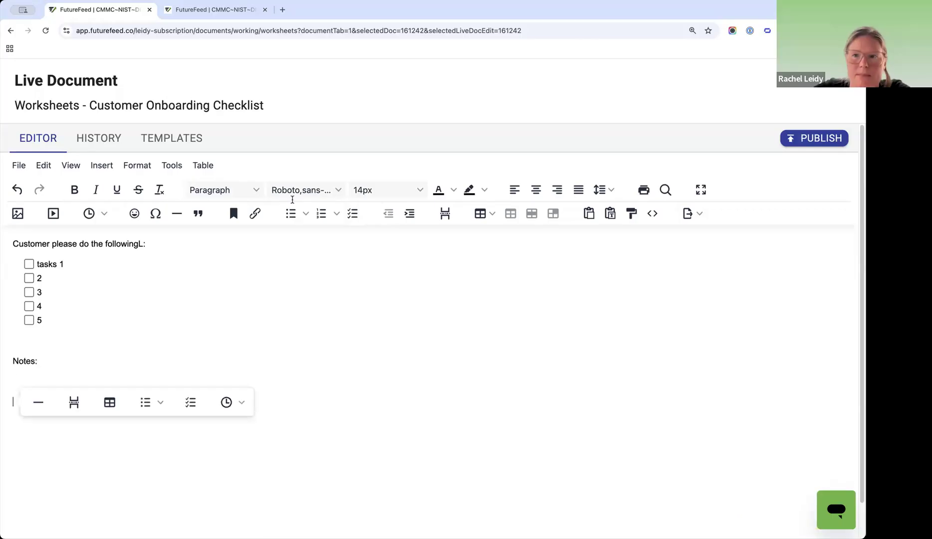
click(802, 140)
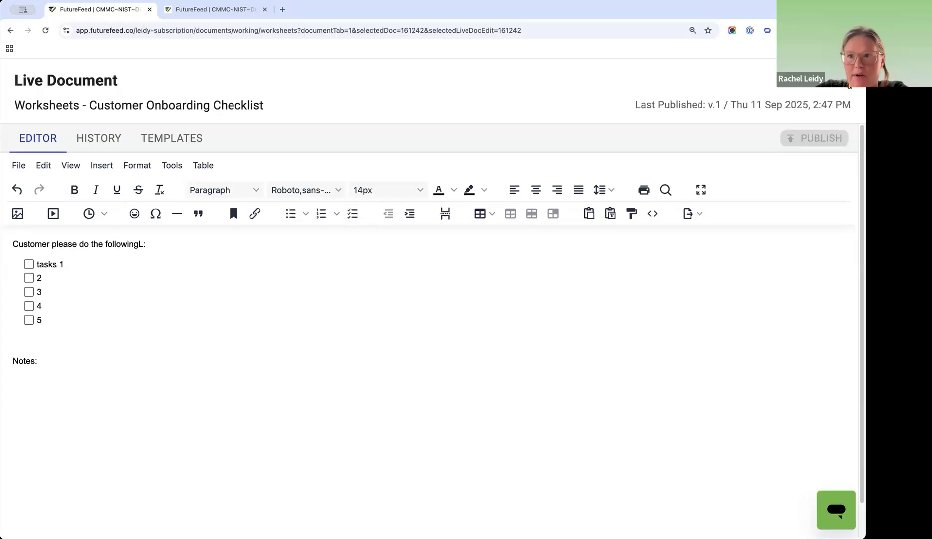
click(848, 83)
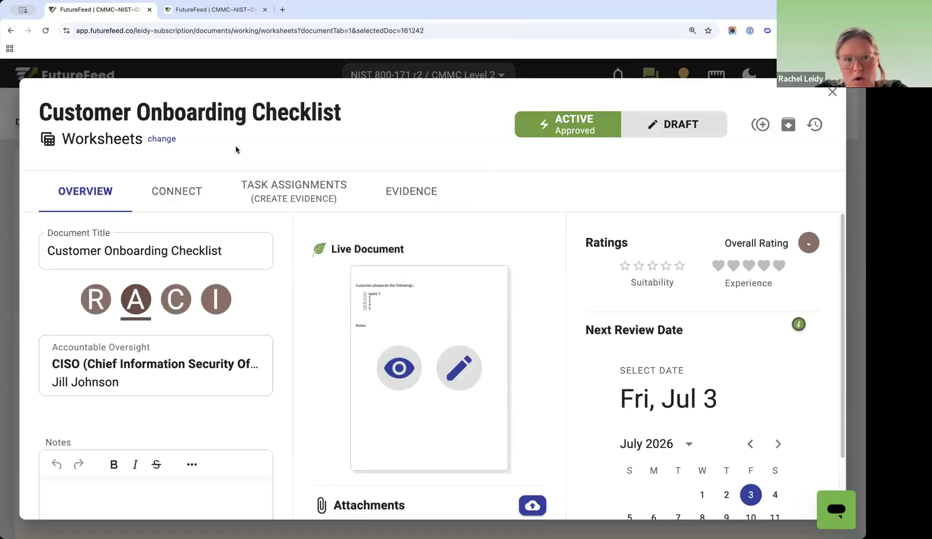
click(281, 188)
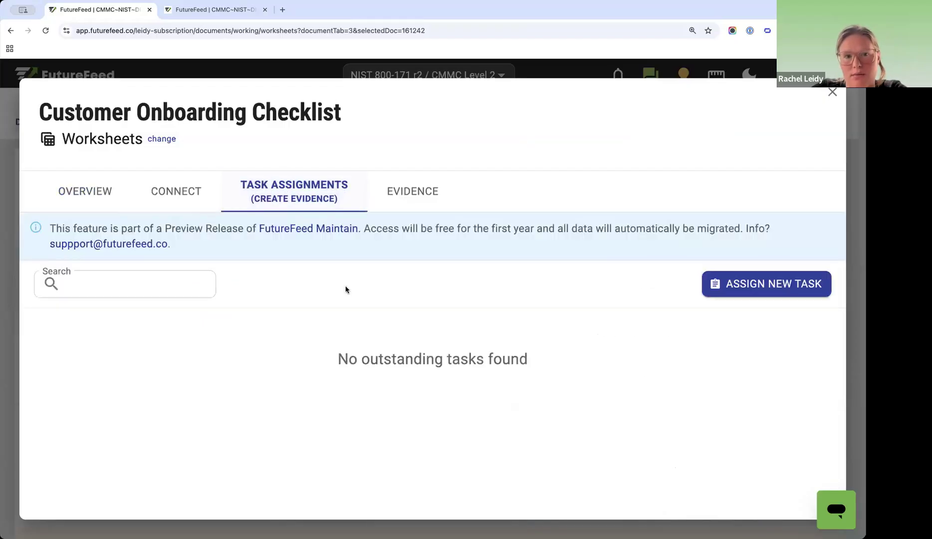
click(747, 288)
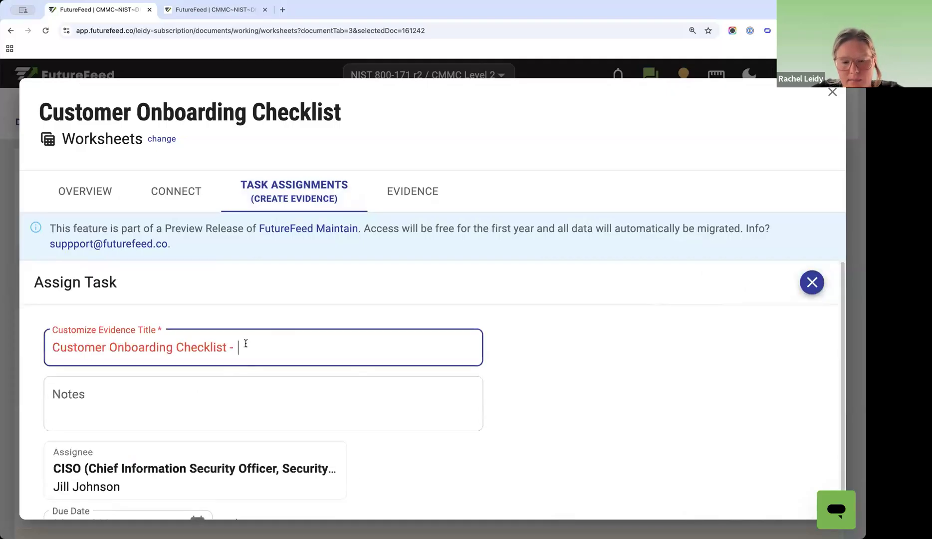
text(Inita)
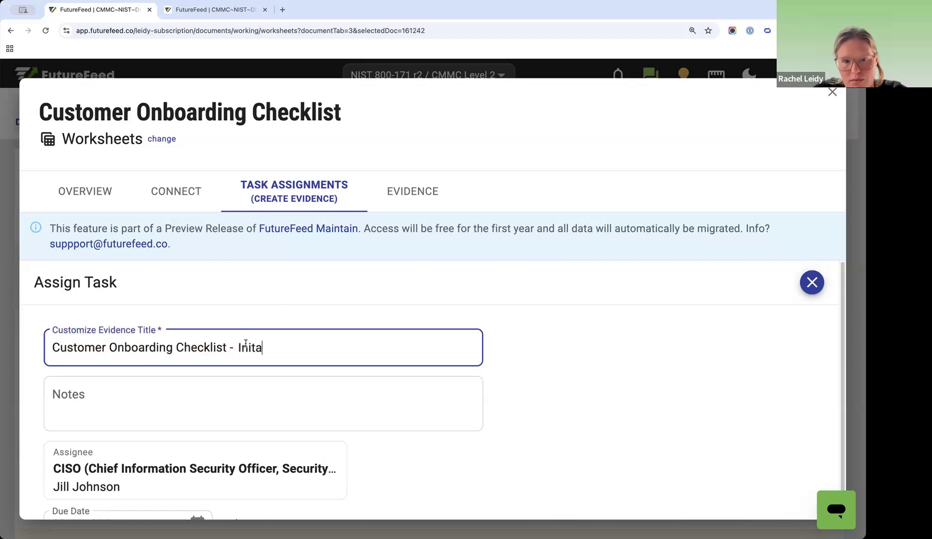
key(BackSpace)
key(BackSpace)
key(BackSpace)
key(BackSpace)
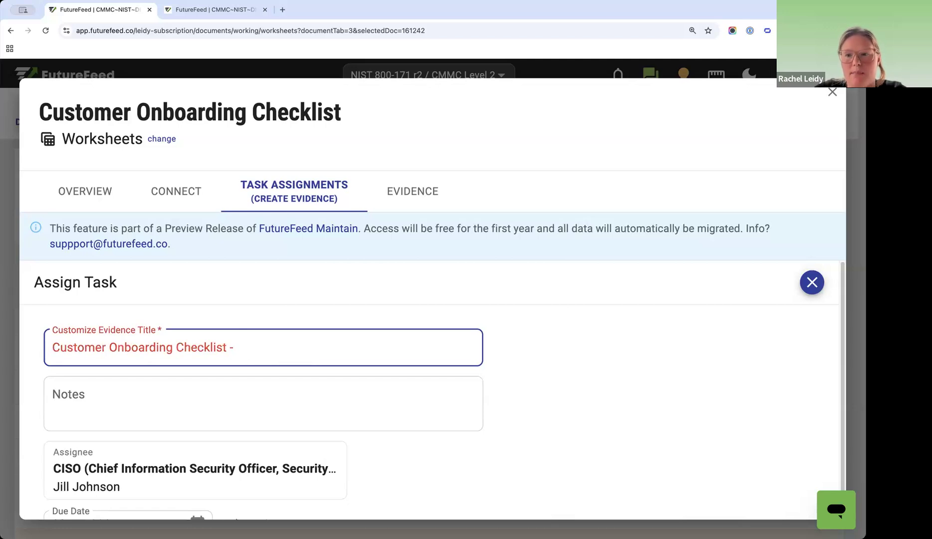
click(812, 281)
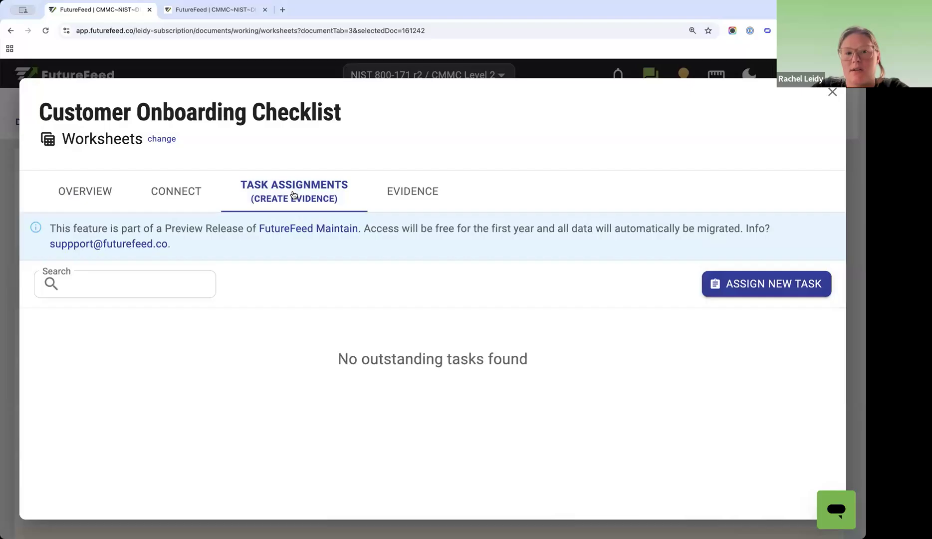
click(85, 194)
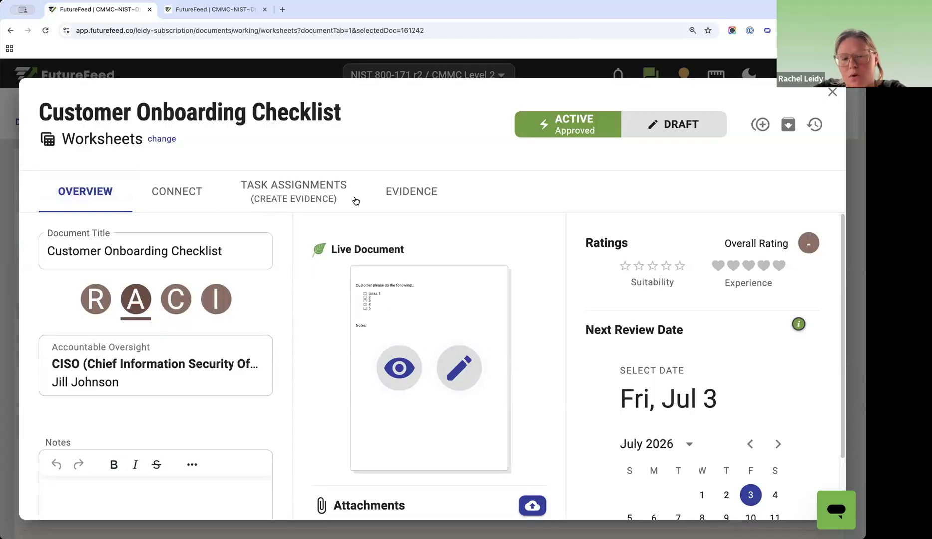
drag(367, 249, 456, 233)
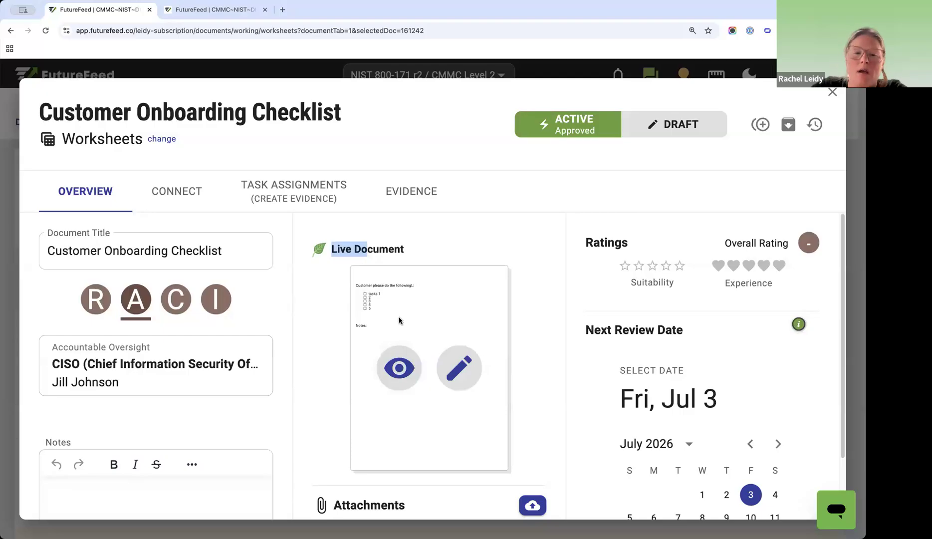
- Start assigning a new task from the Customer Onboarding Checklist worksheet
click(279, 197)
click(797, 290)
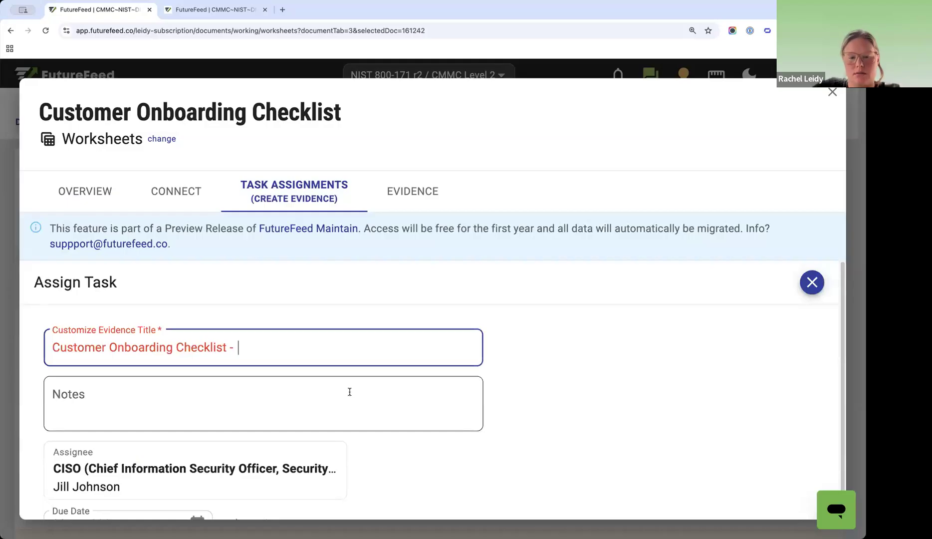
text(Rachel C)
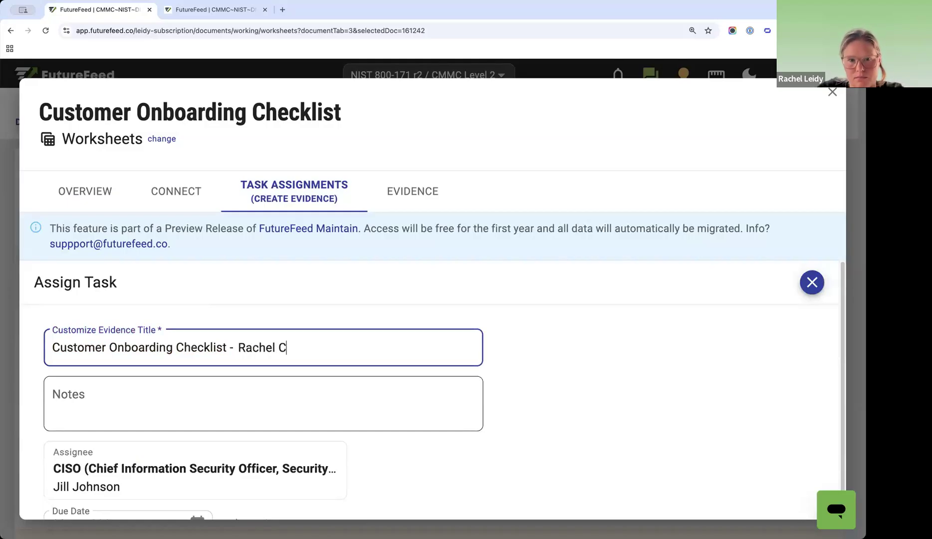
text(omplete)
key(BackSpace)
key(BackSpace)
key(BackSpace)
key(BackSpace)
key(BackSpace)
key(BackSpace)
key(BackSpace)
key(BackSpace)
key(BackSpace)
key(BackSpace)
key(BackSpace)
key(BackSpace)
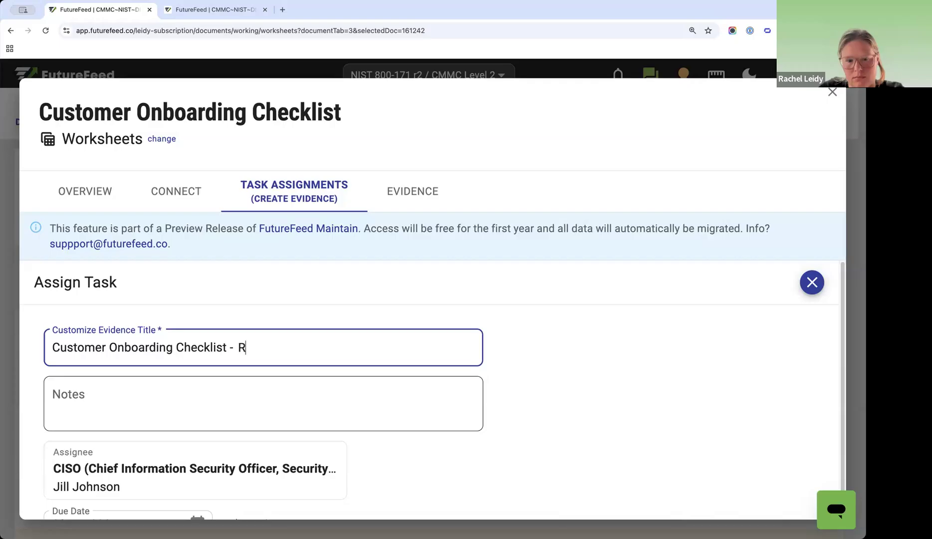
key(BackSpace)
key(BackSpace)
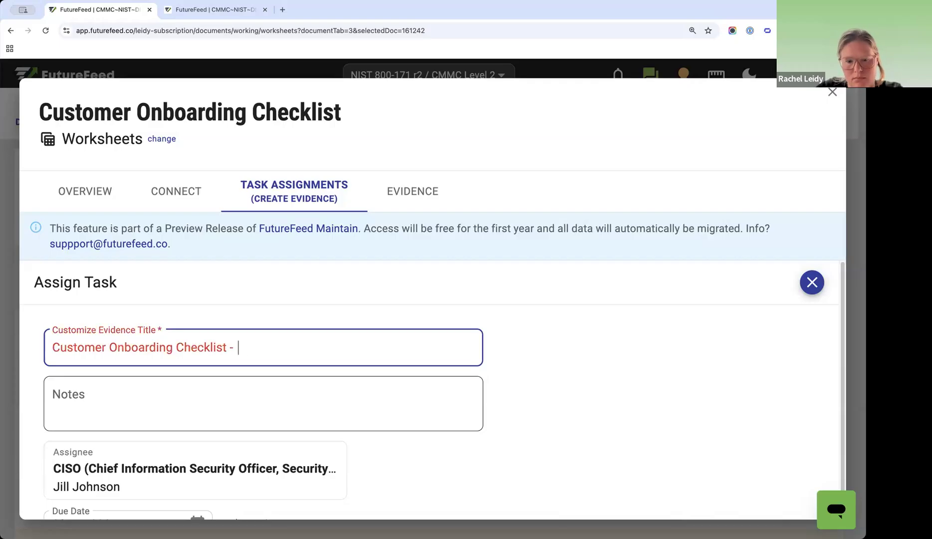
- Complete the evidence title with "CyberSage Onboarding" and assign the task to the DoD Incident Reporting Certificate Holder role
text(CyberSage)
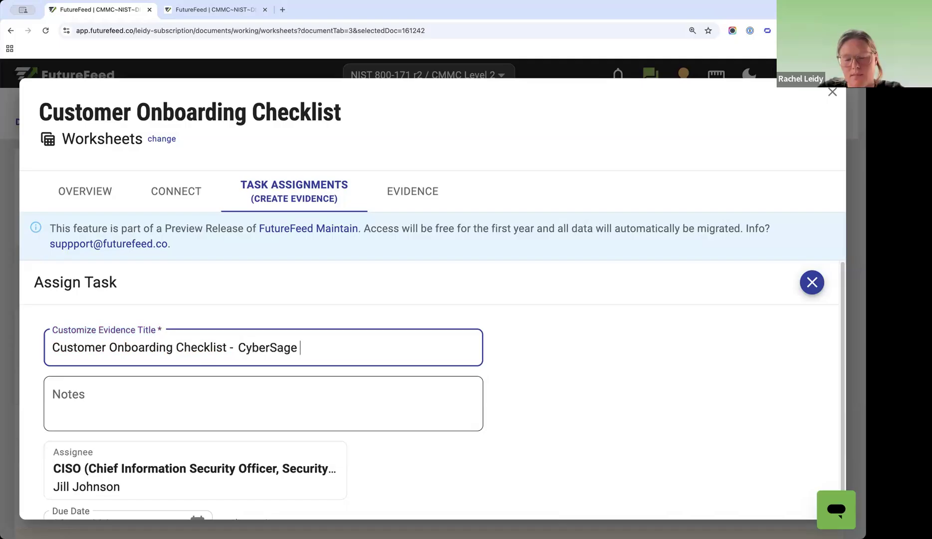
text( Onboarding)
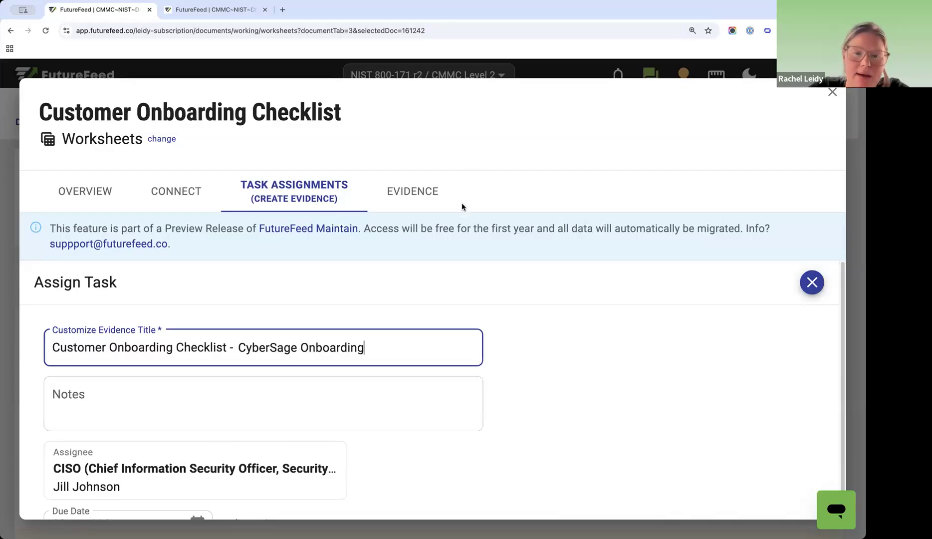
scroll(339, 379, down, 1)
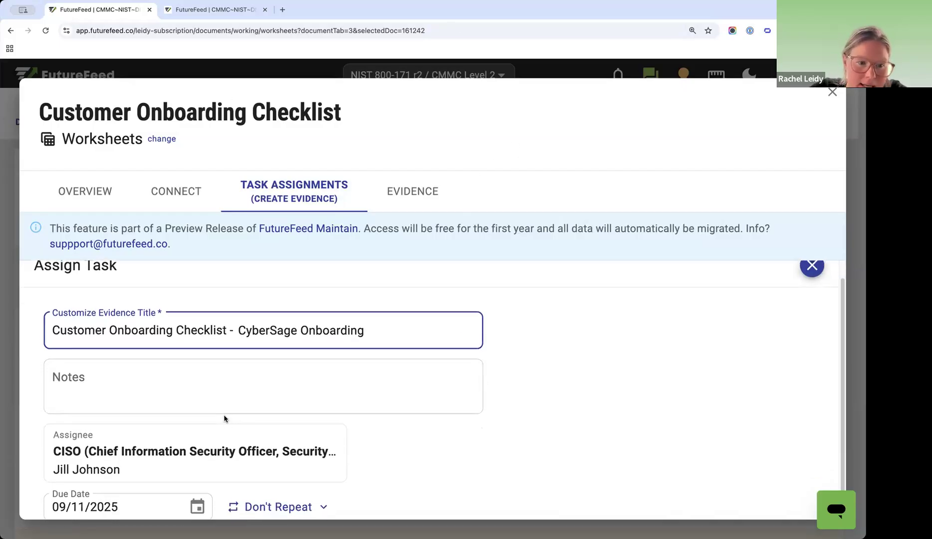
click(160, 460)
scroll(178, 394, down, 5)
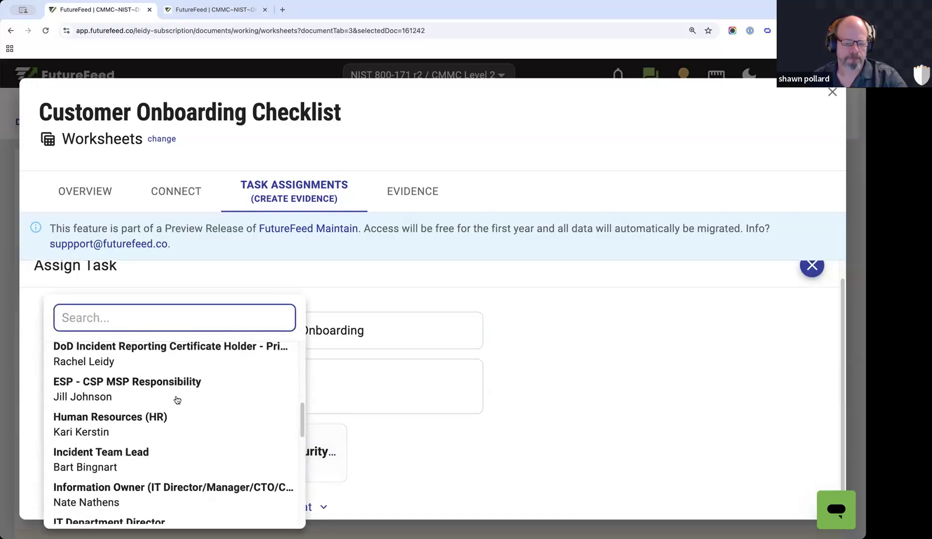
click(155, 366)
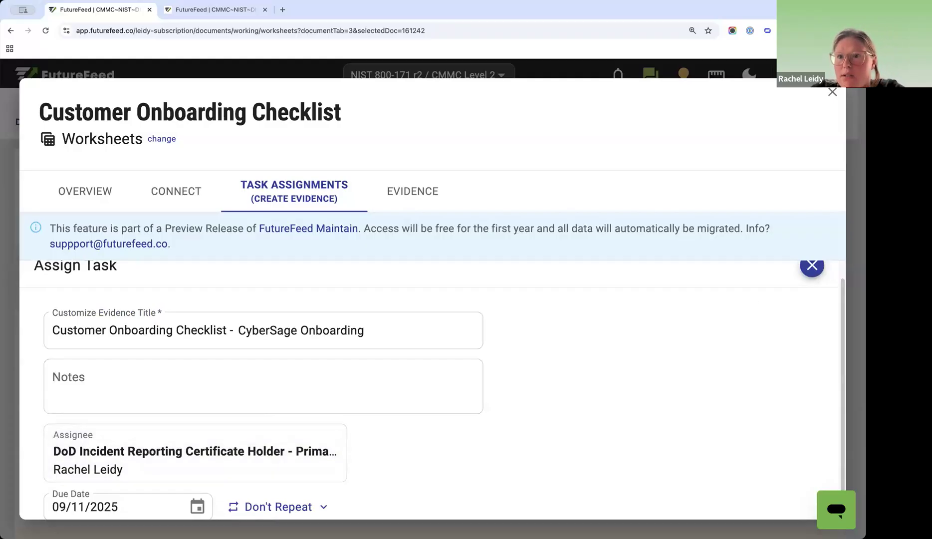
- Submit the CyberSage Onboarding task assignment
click(854, 31)
click(784, 225)
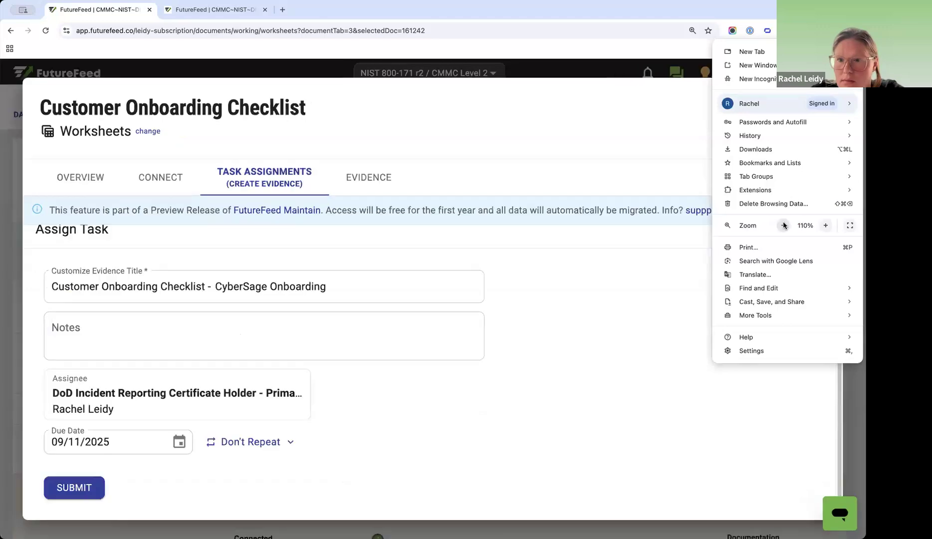
click(783, 225)
click(287, 456)
click(108, 472)
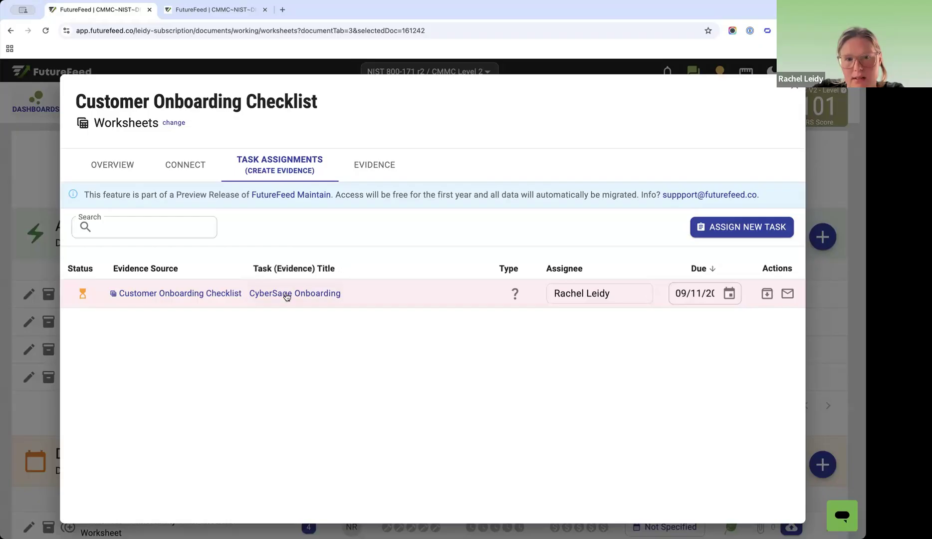
- Open the CyberSage Onboarding task and examine the New Document option among its evidence types
click(224, 294)
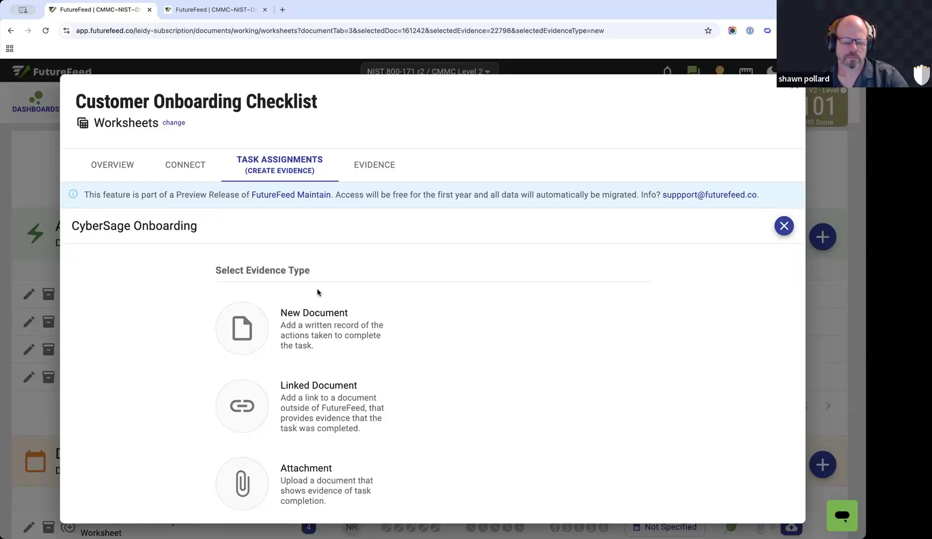
drag(288, 314, 389, 356)
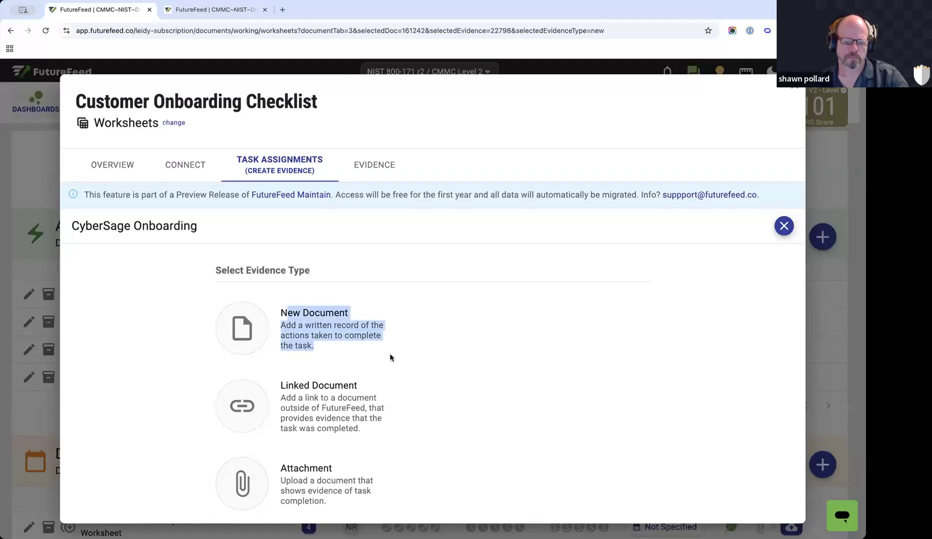
click(304, 318)
drag(289, 305, 333, 361)
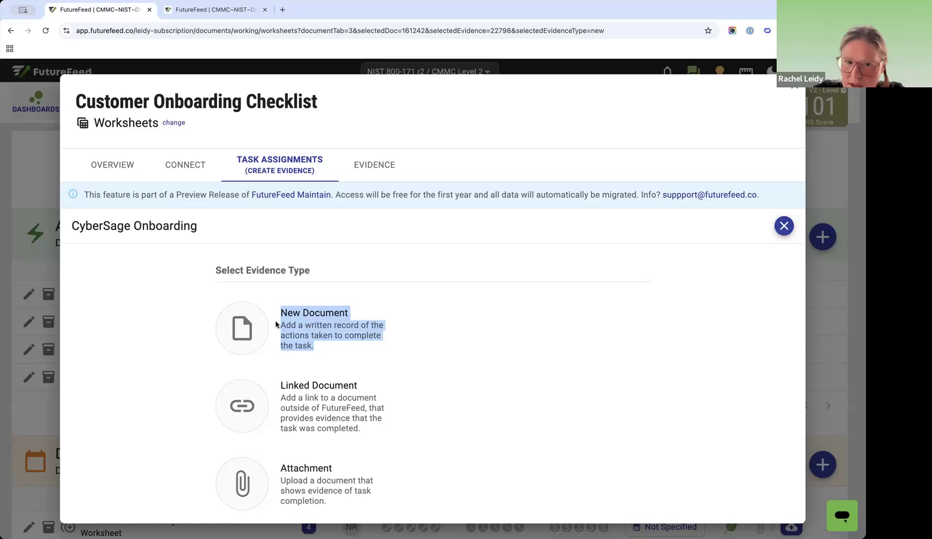
- Look over the new-document form, evidence list and live document of the Customer Onboarding Checklist, and close the worksheet
click(251, 329)
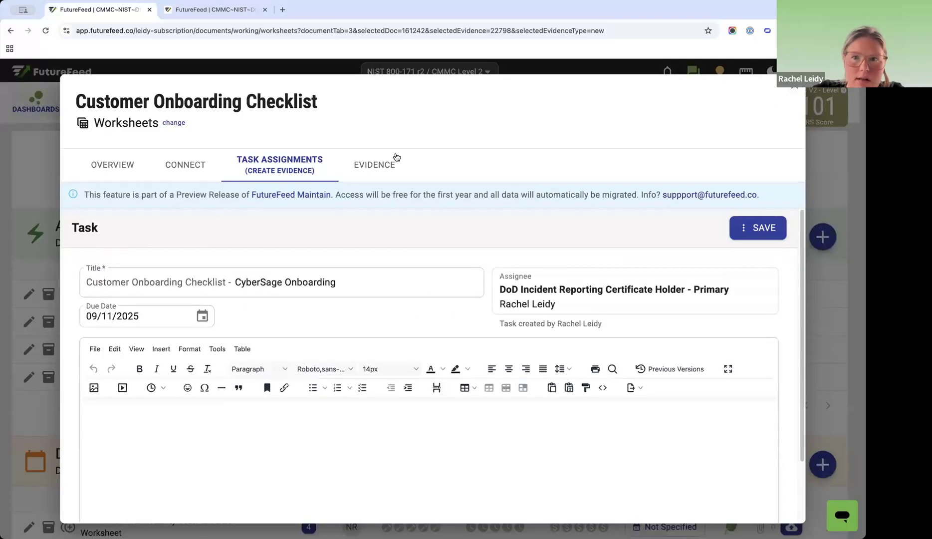
click(374, 159)
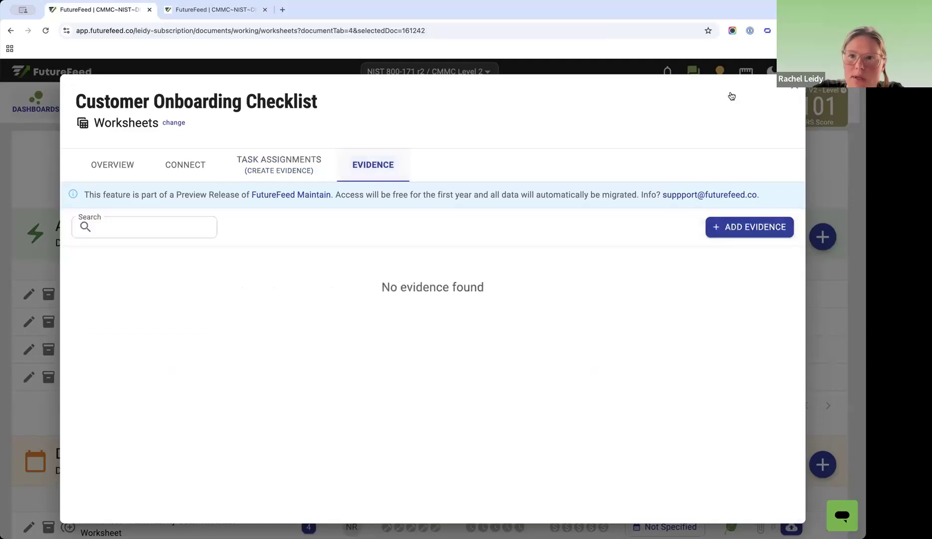
click(103, 166)
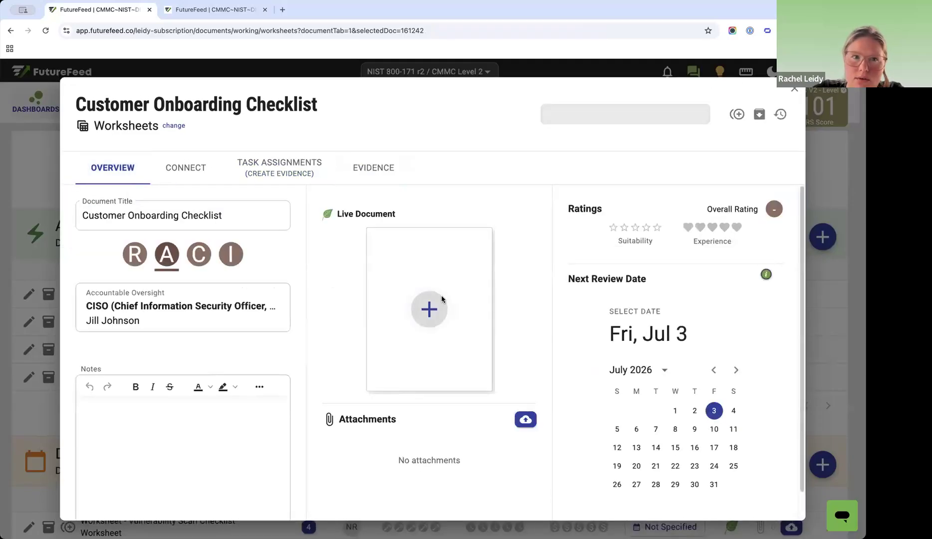
click(458, 313)
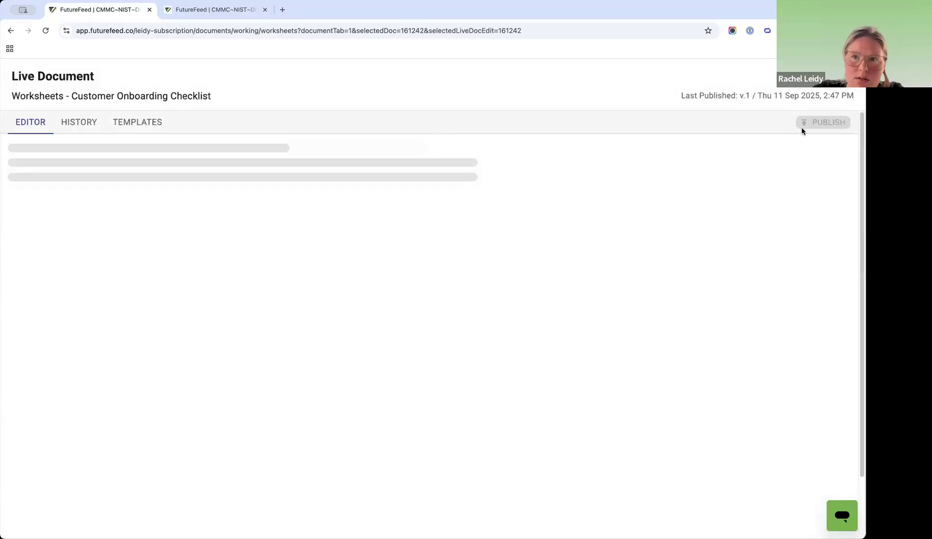
key(Escape)
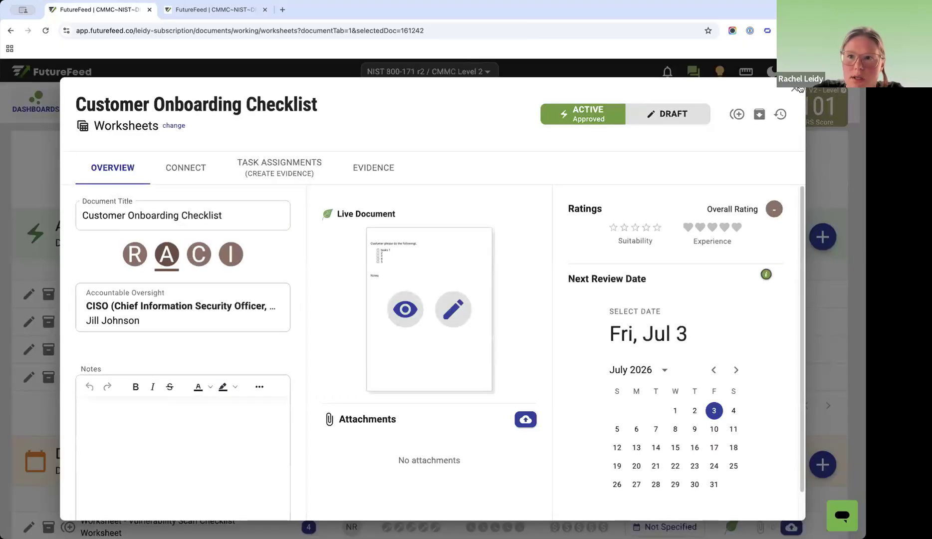
click(436, 73)
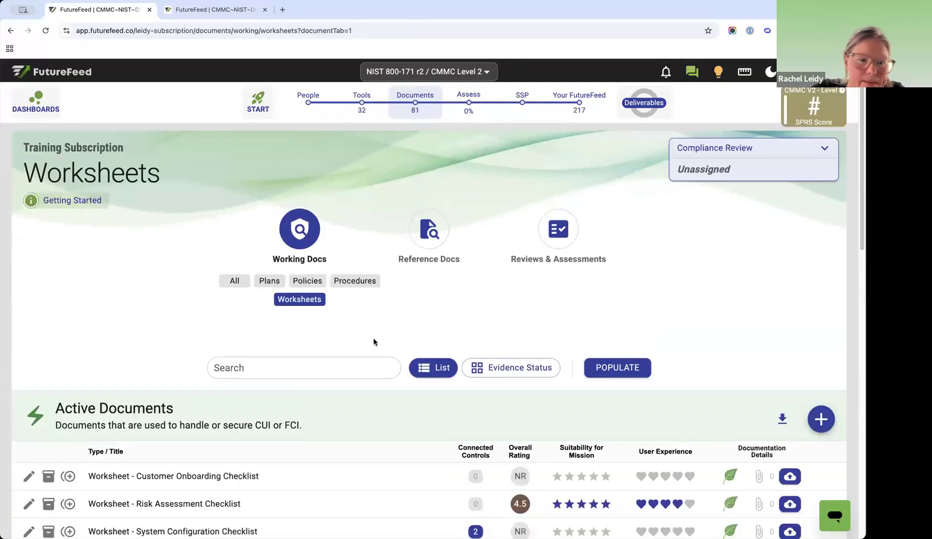
- Reopen the Customer Onboarding Checklist's CyberSage Onboarding task and choose Live Document as its evidence type
scroll(373, 339, down, 6)
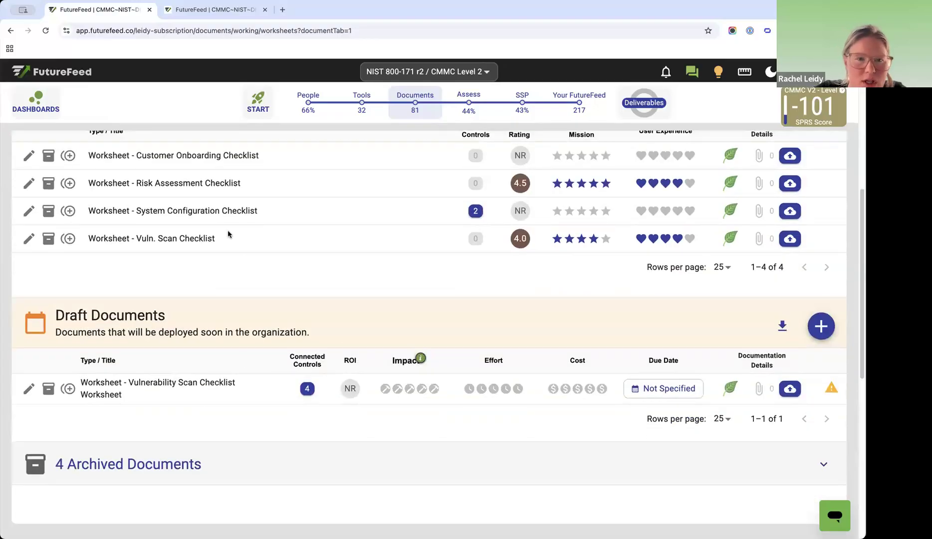
scroll(199, 302, up, 1)
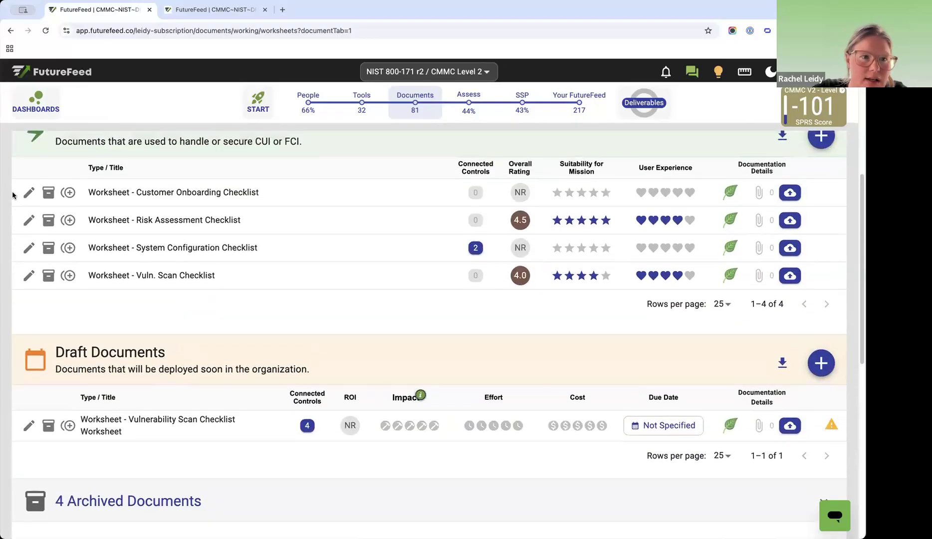
click(29, 220)
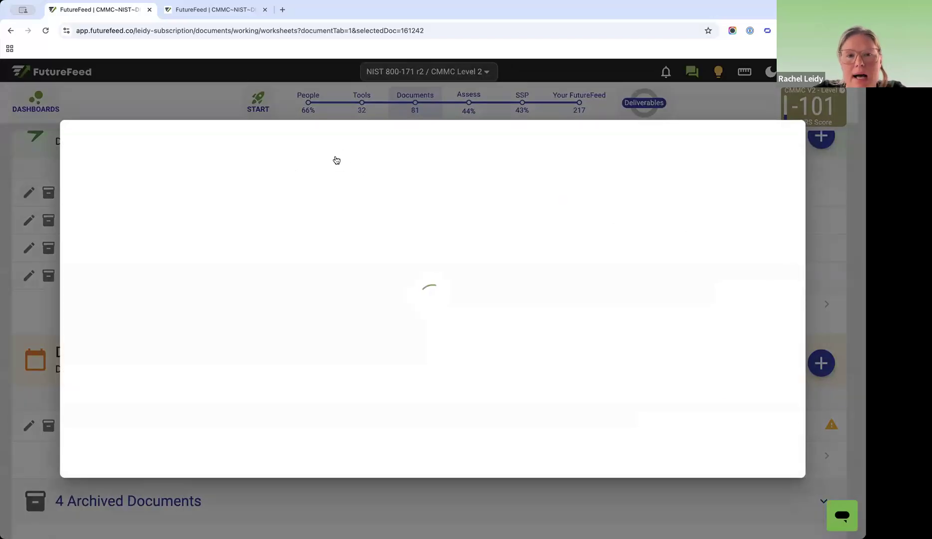
click(278, 166)
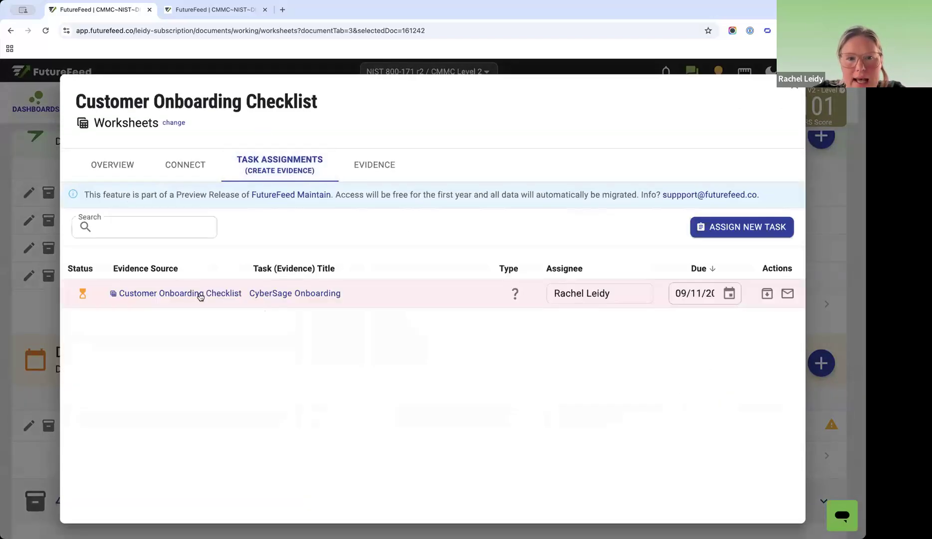
click(200, 296)
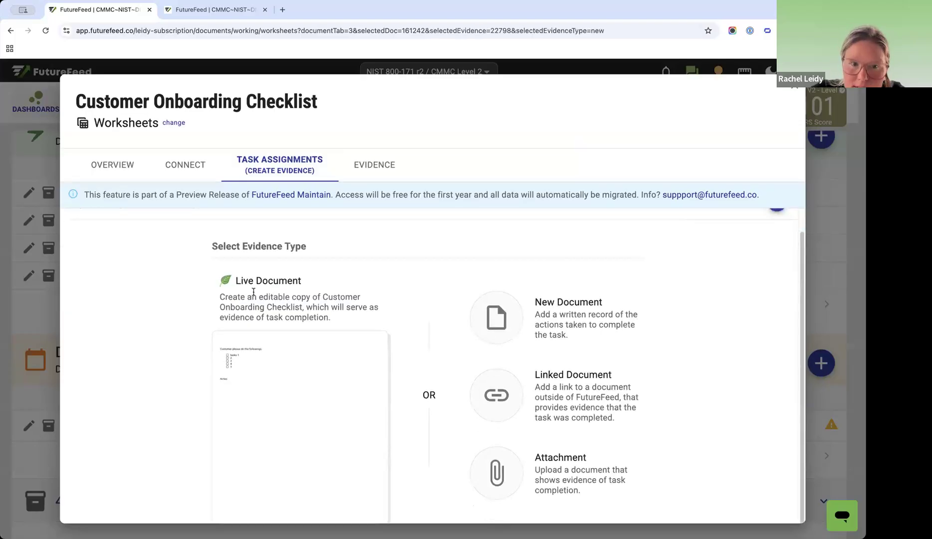
drag(255, 278, 273, 319)
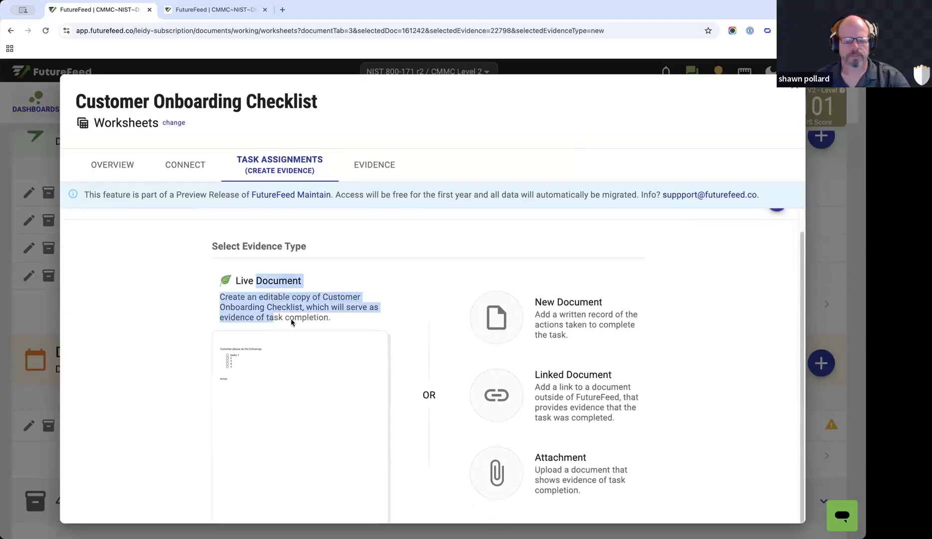
click(238, 297)
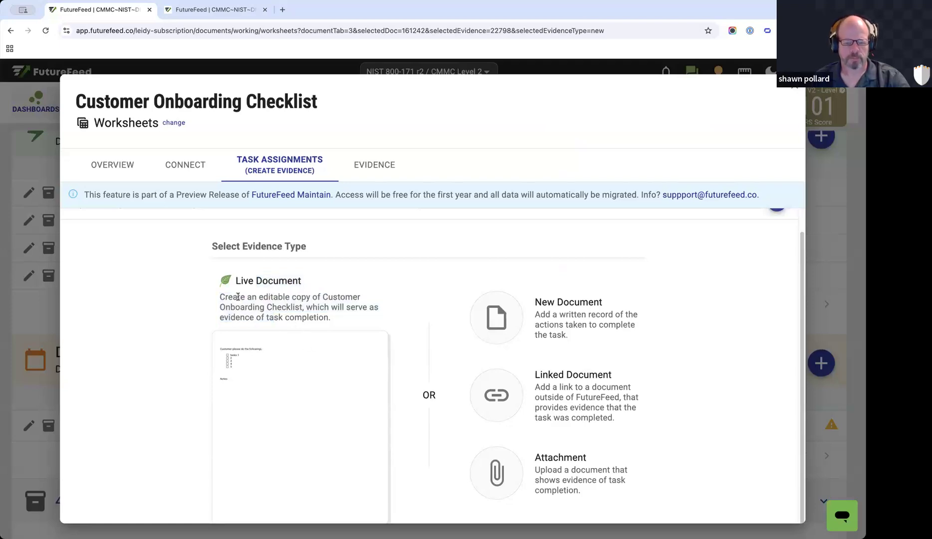
drag(251, 298, 296, 307)
click(324, 304)
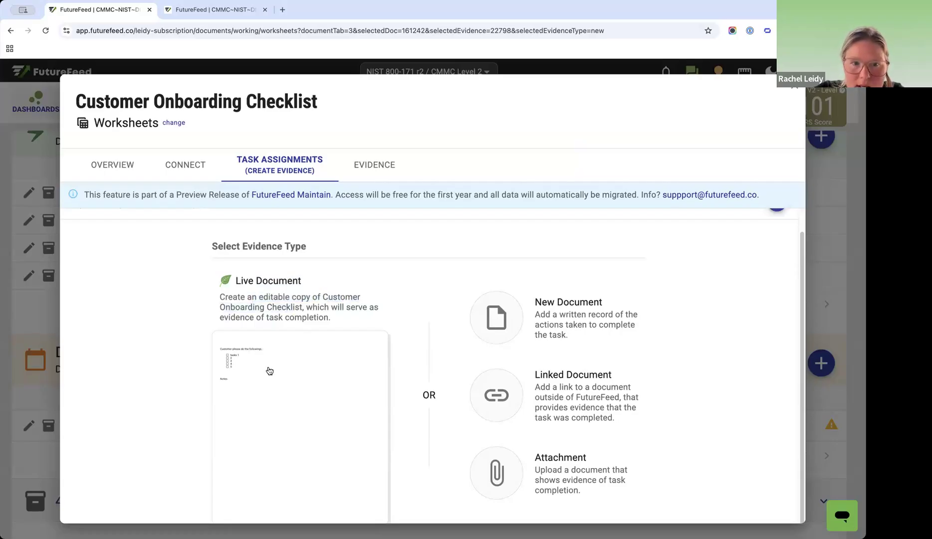
click(269, 370)
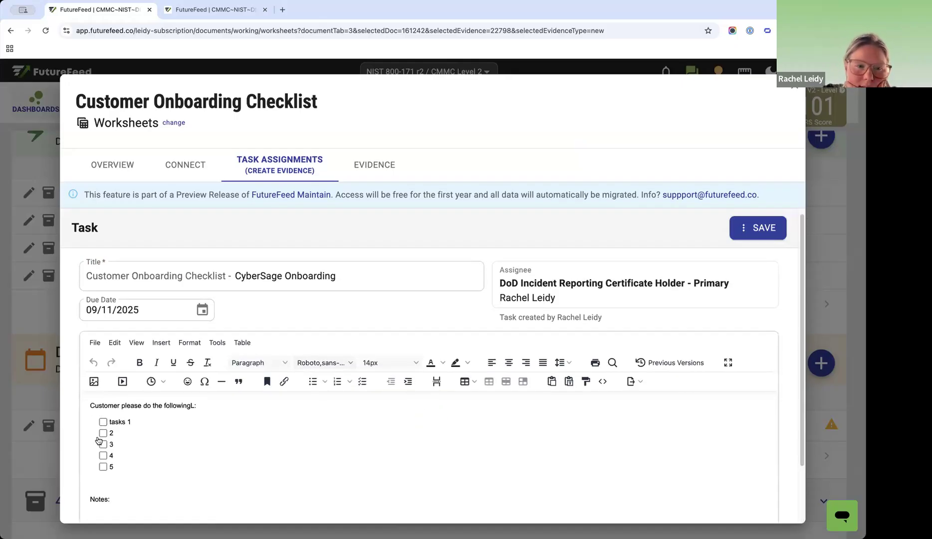
- Fill in the checklist copy: tick items 1, 2, 4 and 5, append "- issue here" to item 4, and enter "s;dflgjnlsdfng" as notes
click(103, 422)
click(103, 432)
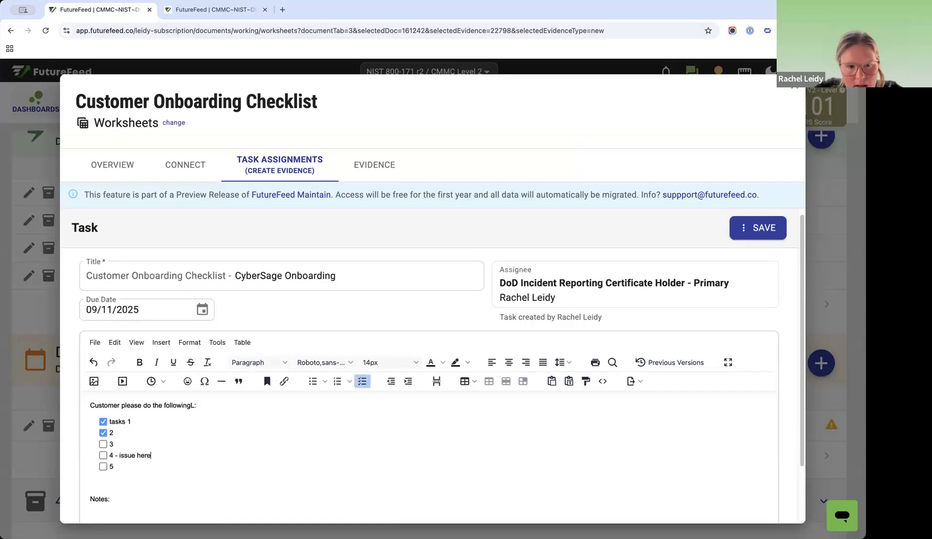
scroll(325, 514, down, 1)
click(218, 480)
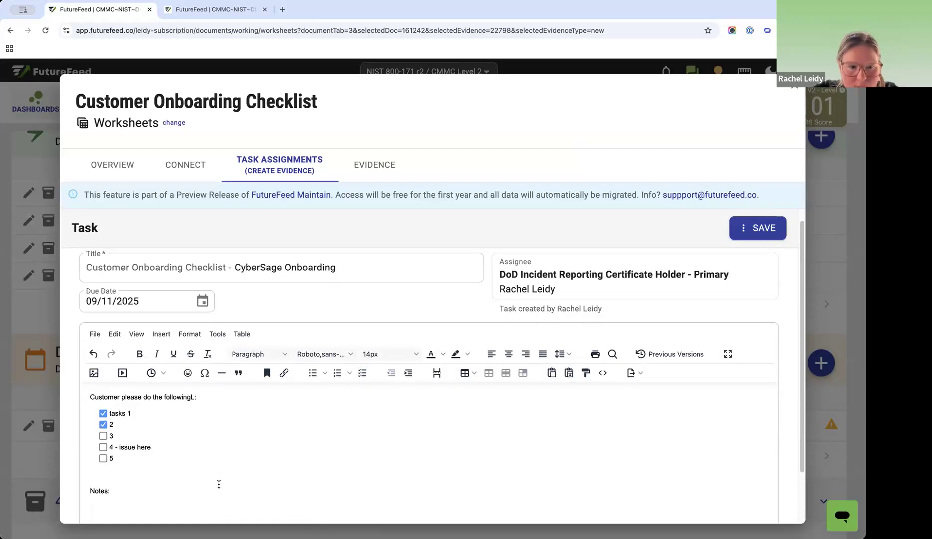
drag(177, 484, 133, 486)
click(131, 486)
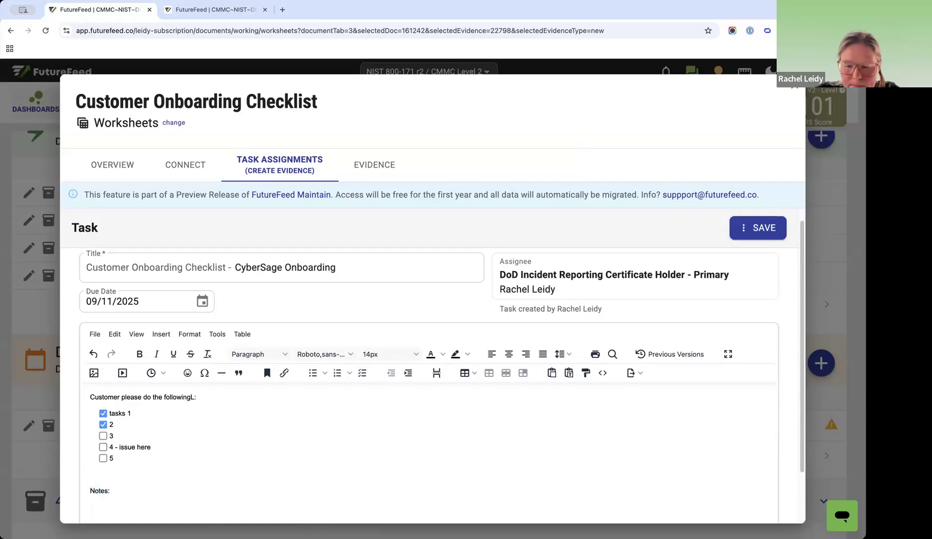
text(s;dflgjnlsdfng)
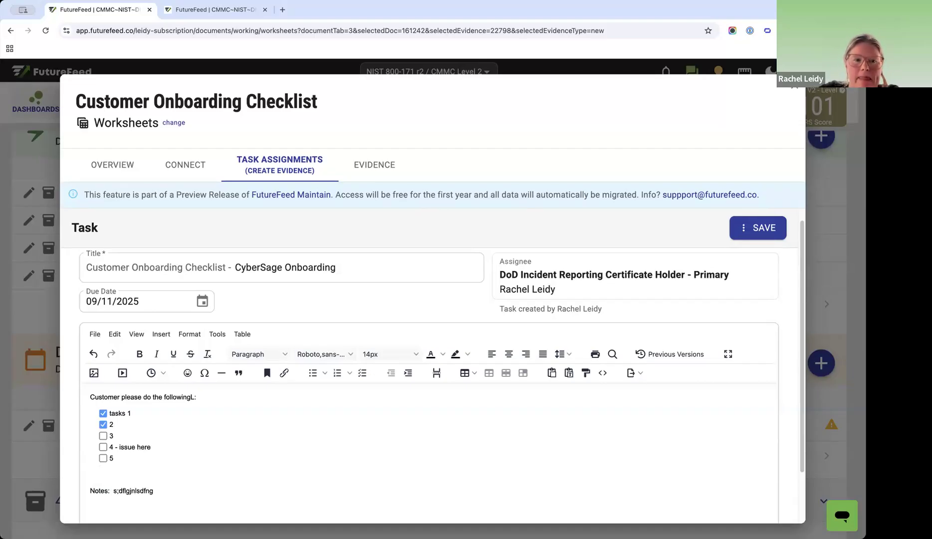
click(102, 447)
click(103, 458)
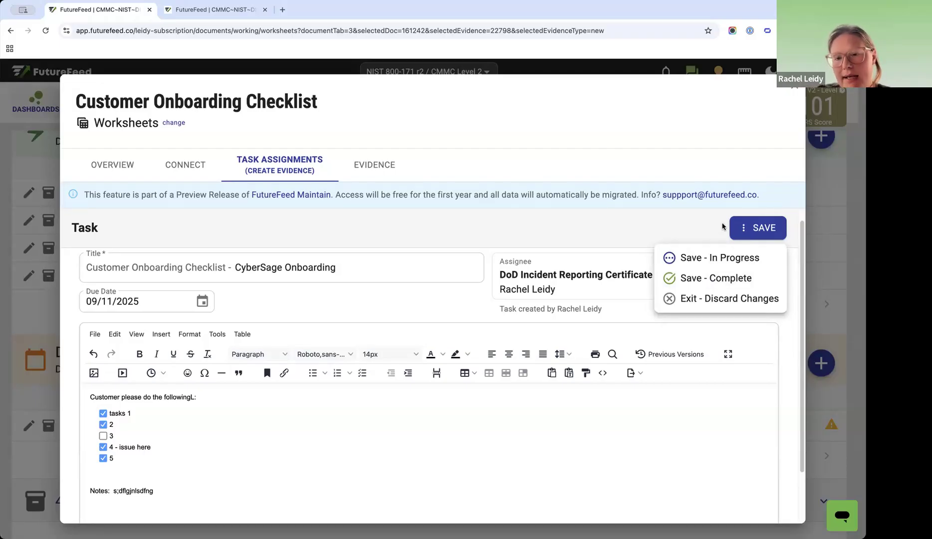
- Save the CyberSage Onboarding task as complete, submitting the evidence with a freehand signature
click(704, 283)
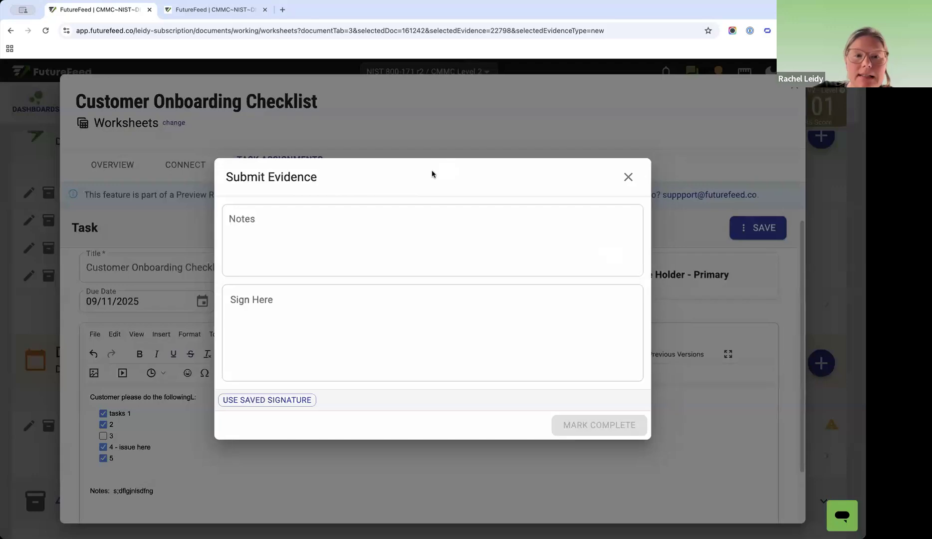
drag(246, 339, 607, 367)
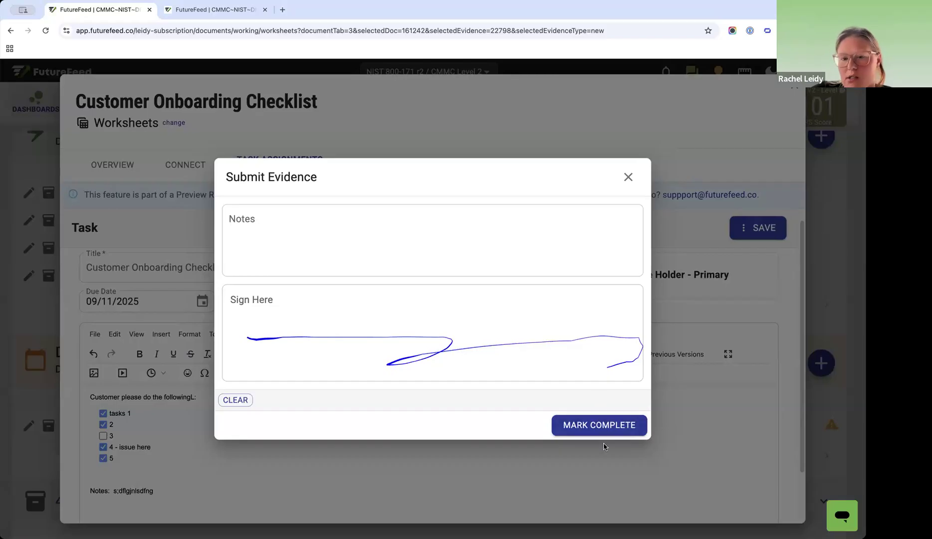
click(605, 425)
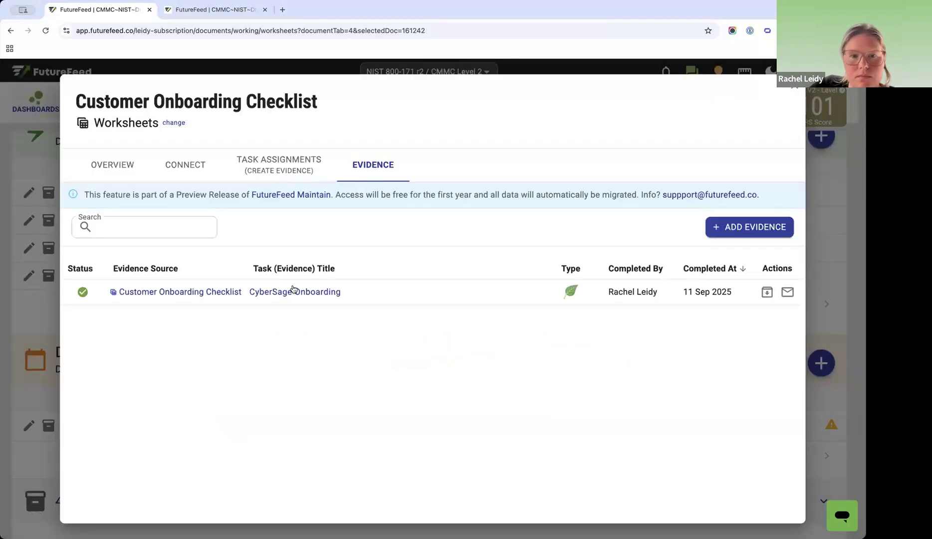
- Check the worksheet's outstanding tasks and review the completed CyberSage Onboarding evidence, including its ticked items, notes and signature
click(290, 161)
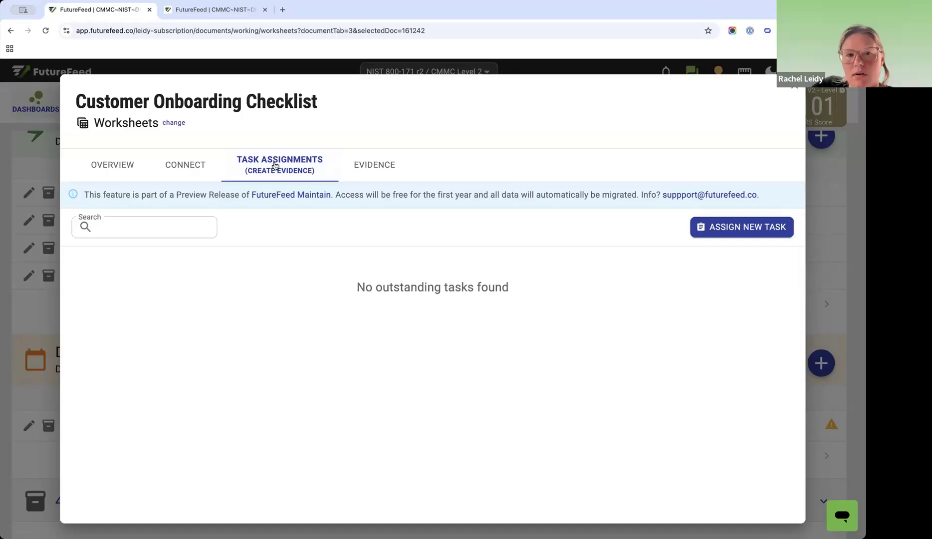
click(386, 165)
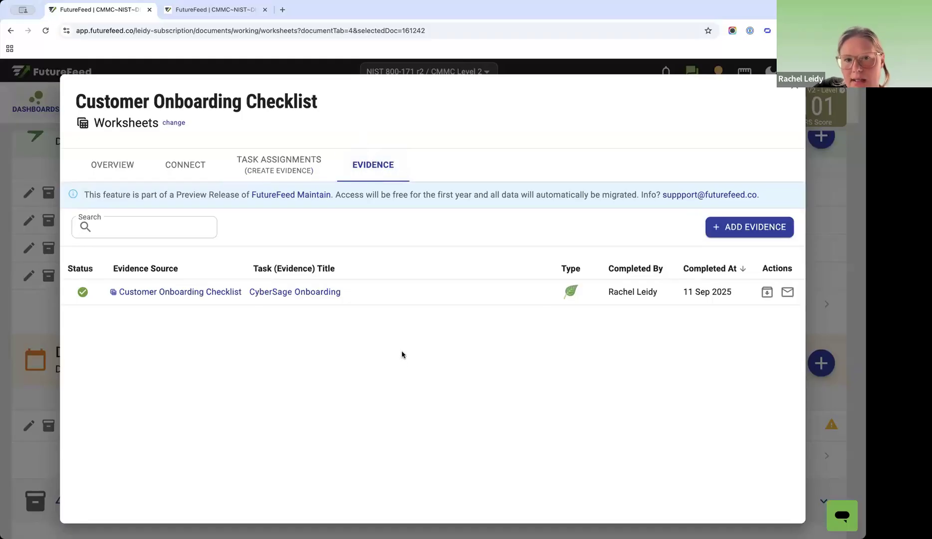
click(202, 297)
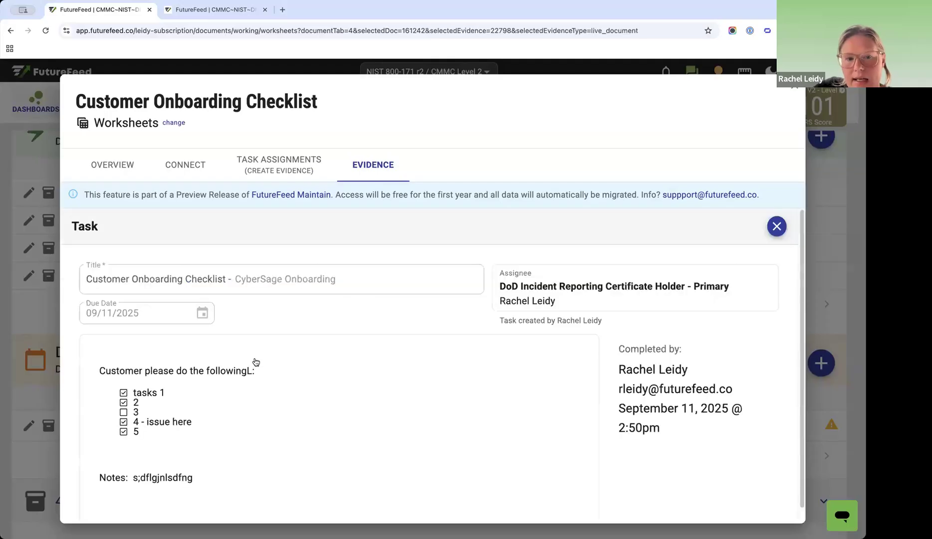
scroll(168, 366, down, 1)
drag(135, 352, 330, 435)
scroll(330, 436, down, 1)
drag(140, 437, 171, 447)
drag(110, 354, 123, 370)
click(128, 372)
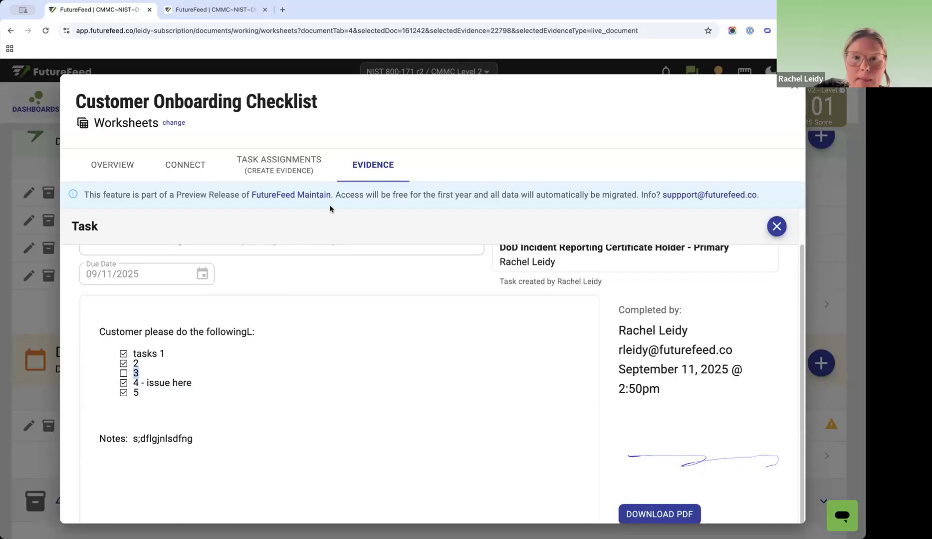
- Preview the original Customer Onboarding Checklist live document from the worksheet's overview and return to the overview
click(108, 172)
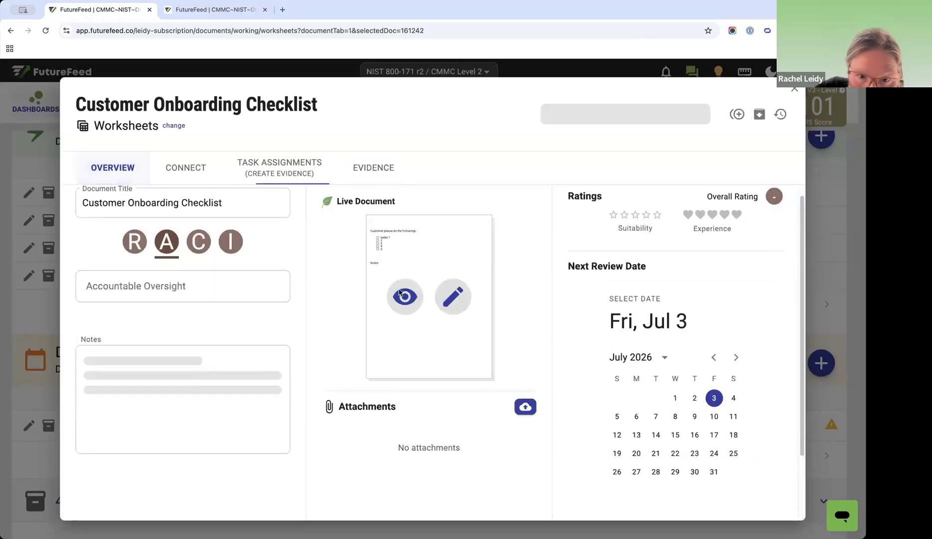
click(417, 302)
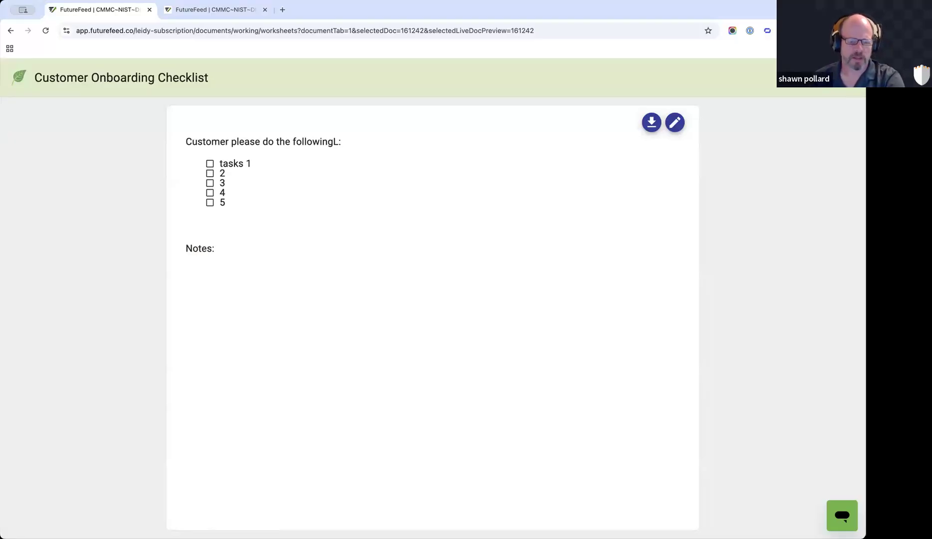
key(Escape)
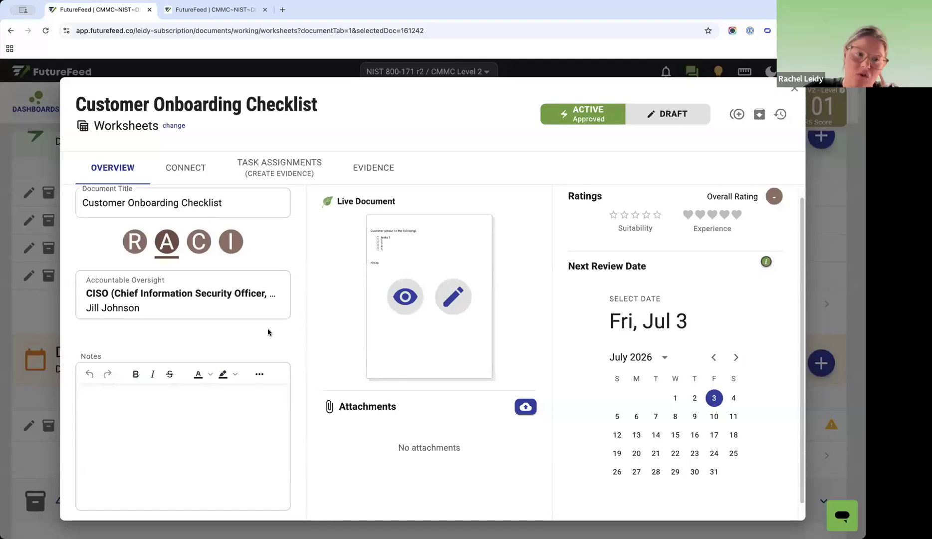
- Open the bookmarked FF Template Library in a new browser tab and sign in with the prefilled username
click(282, 10)
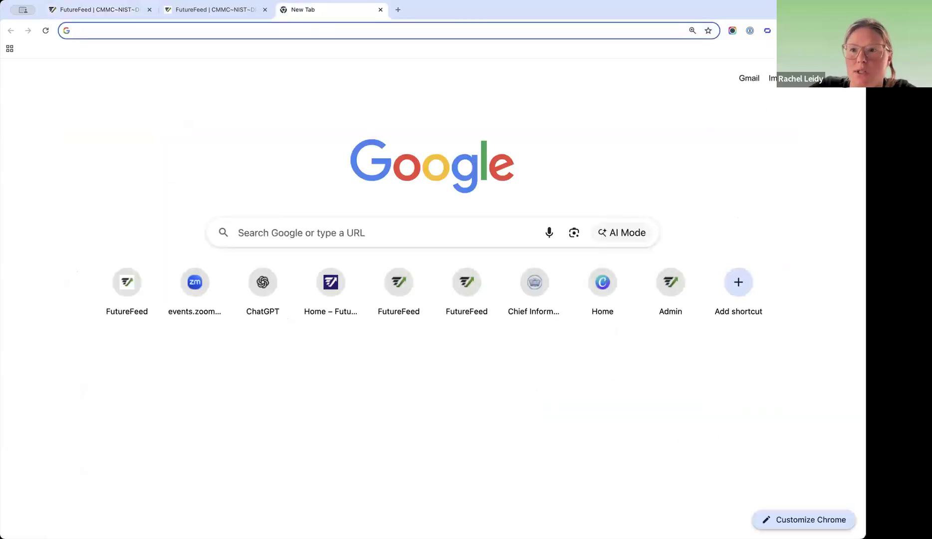
click(831, 48)
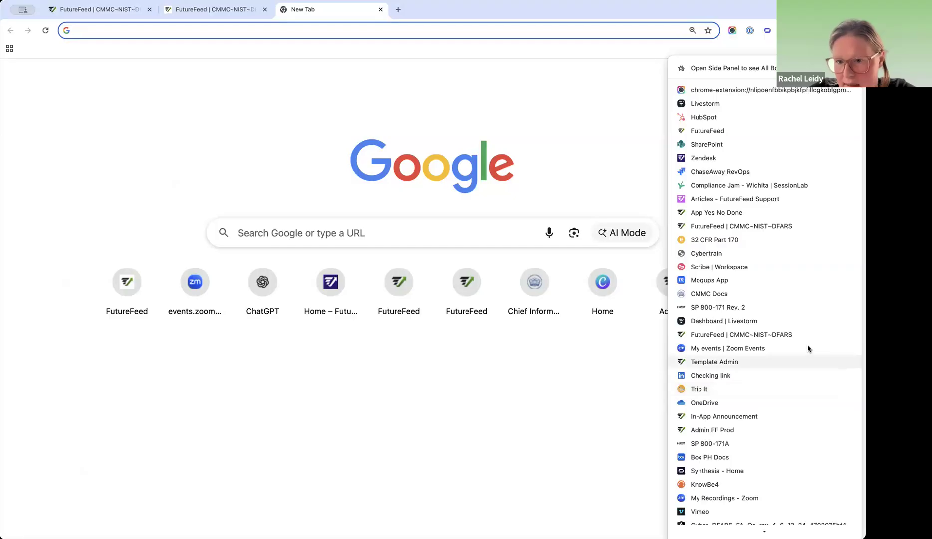
scroll(797, 480, down, 2)
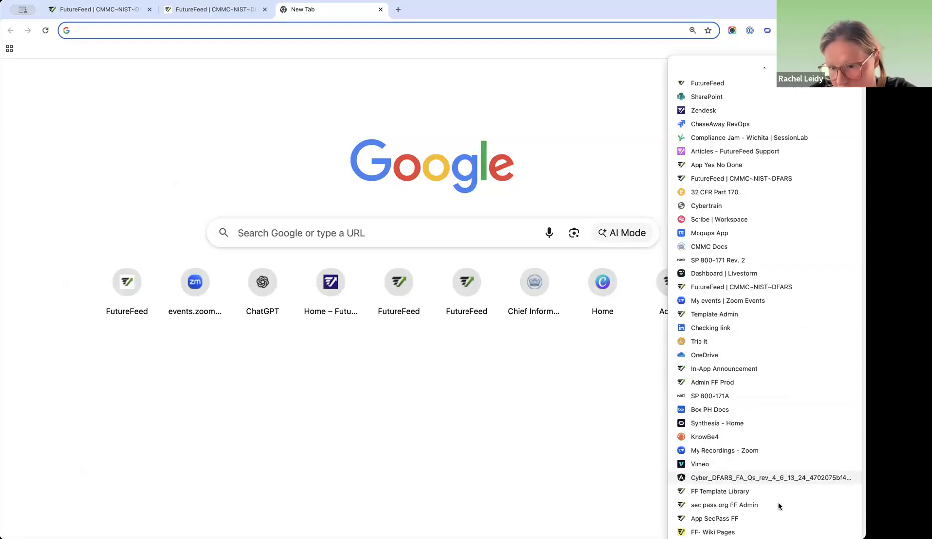
click(781, 488)
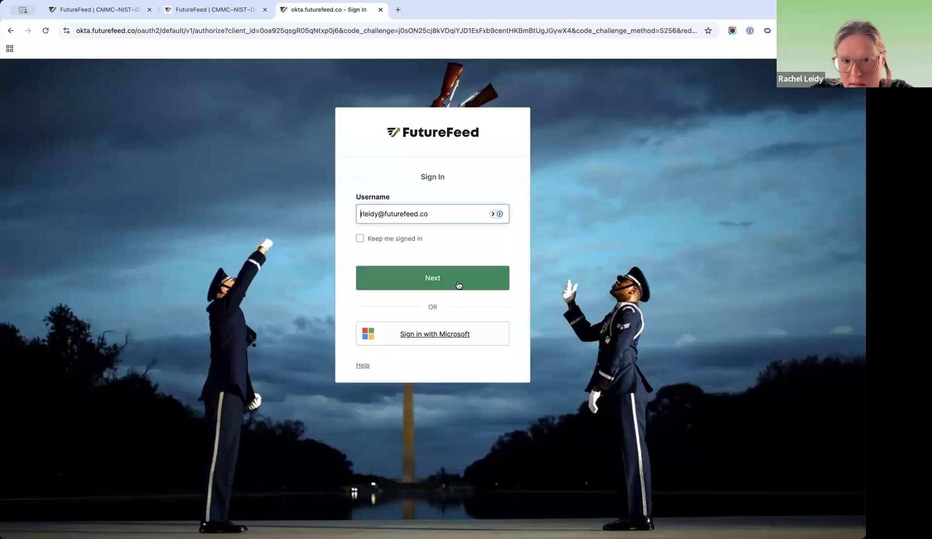
click(458, 284)
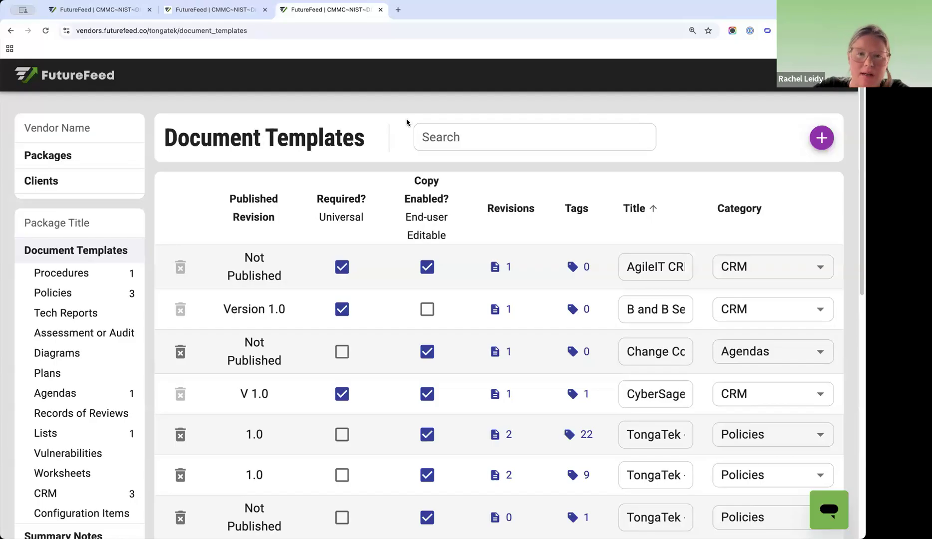
- Look over the vendor's document templates and sort them by published revision
scroll(333, 156, down, 3)
scroll(277, 228, up, 3)
scroll(229, 224, down, 1)
scroll(263, 214, up, 1)
click(270, 202)
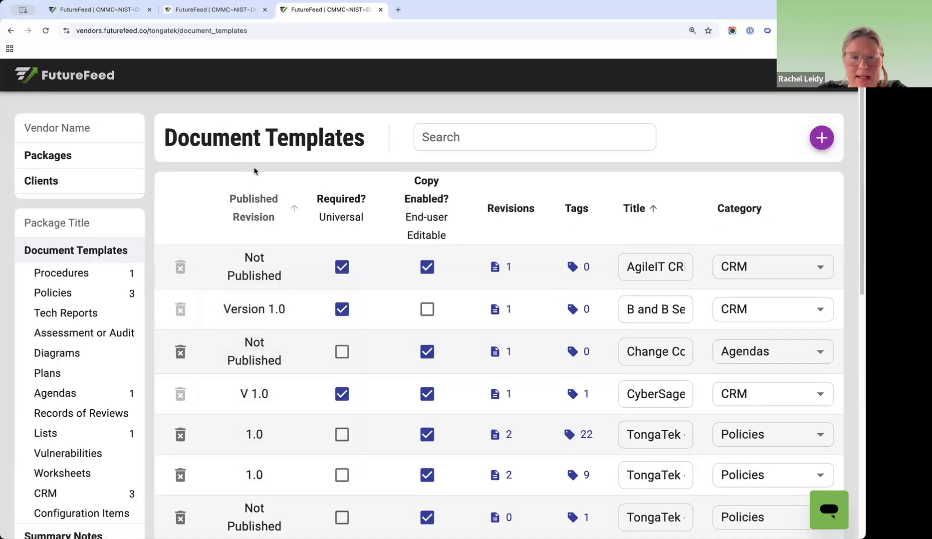
- Create a document template titled "ESP Customer Onboarding Checklist" in the Worksheets category
click(821, 137)
click(238, 200)
text(Onboarding)
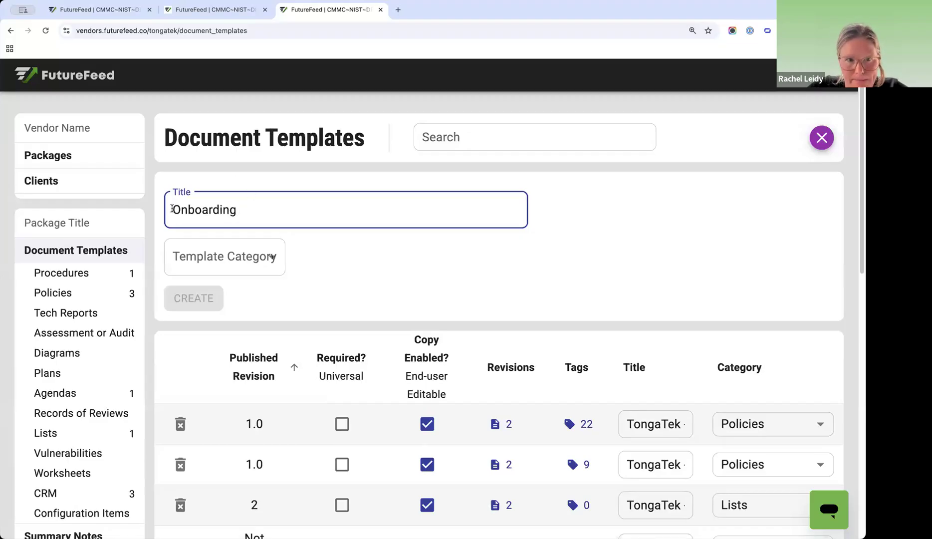
text(ESP Customer )
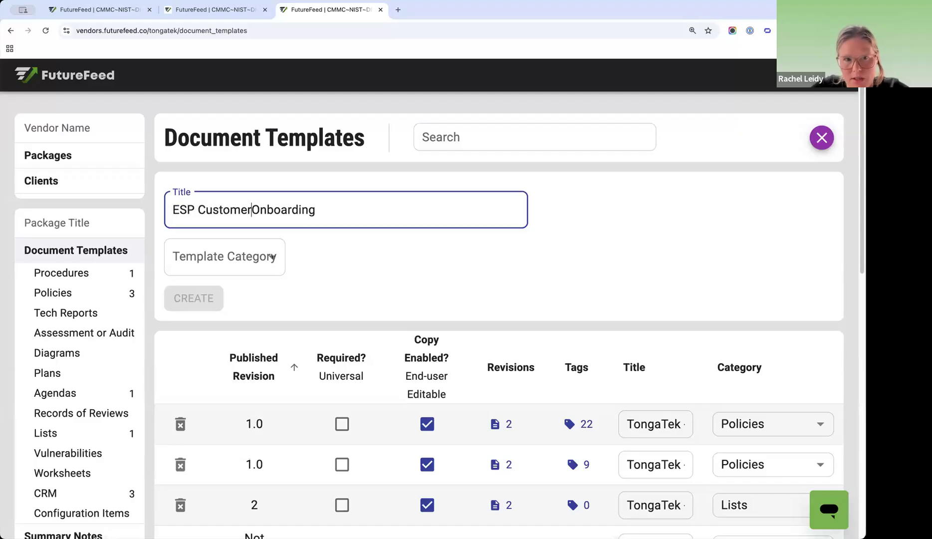
text( Checklist)
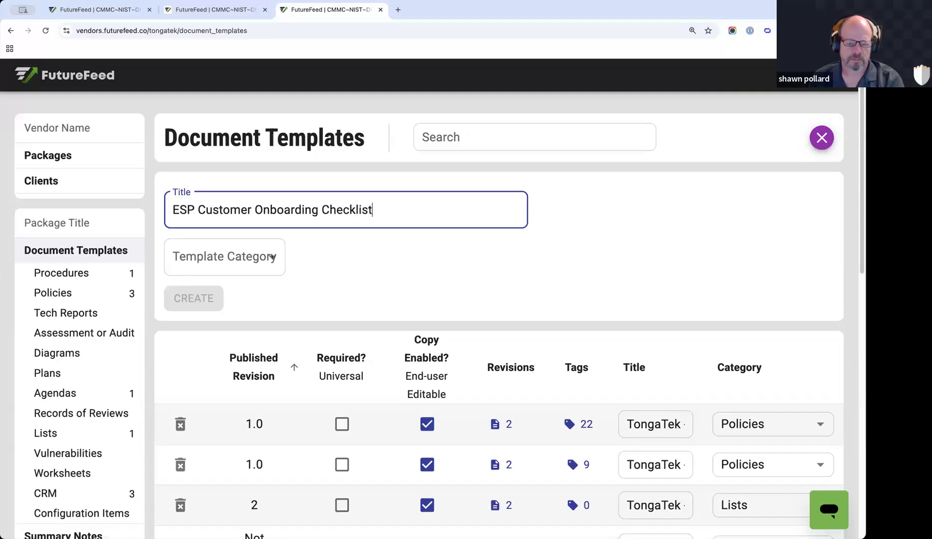
click(229, 261)
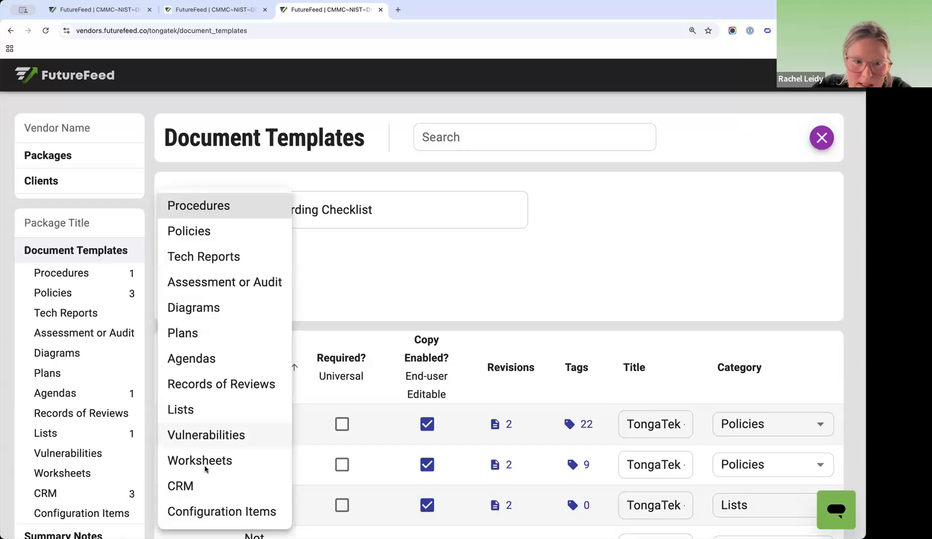
click(203, 463)
click(210, 298)
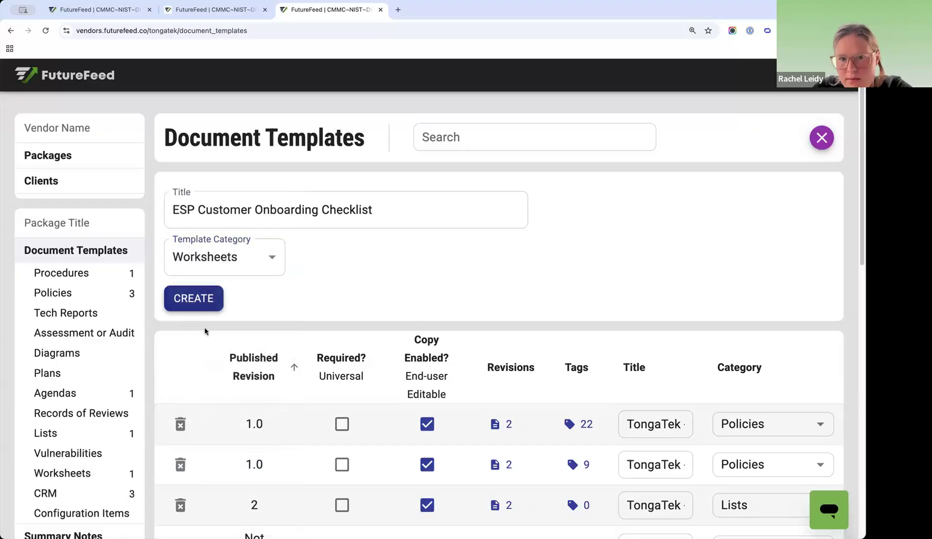
- Locate the ESP Customer Onboarding Checklist template, open its revisions page and return to the template list
scroll(309, 360, down, 2)
scroll(309, 360, down, 5)
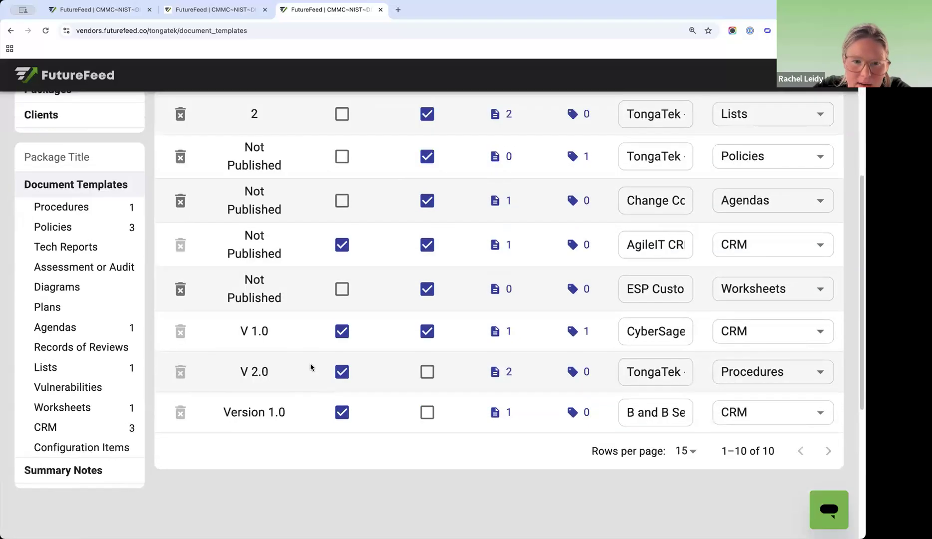
scroll(613, 416, up, 2)
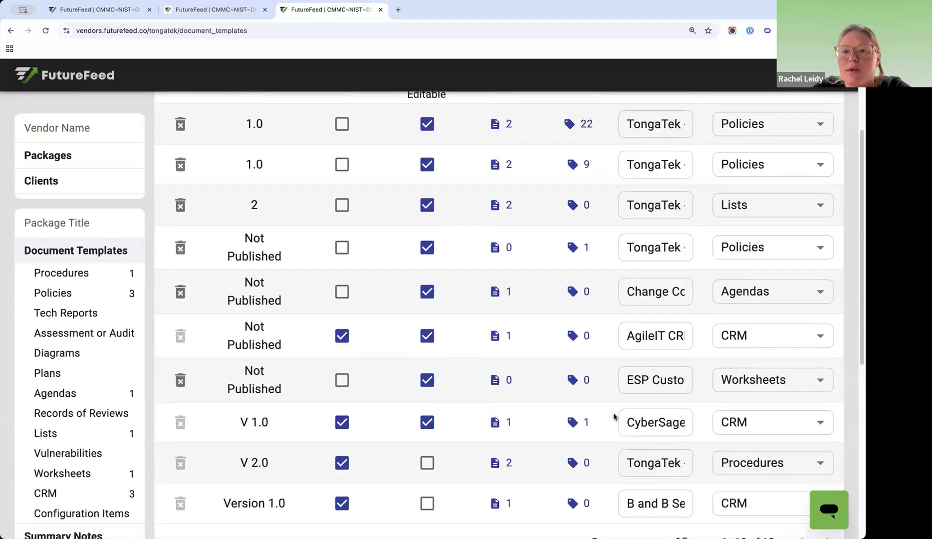
scroll(613, 415, down, 2)
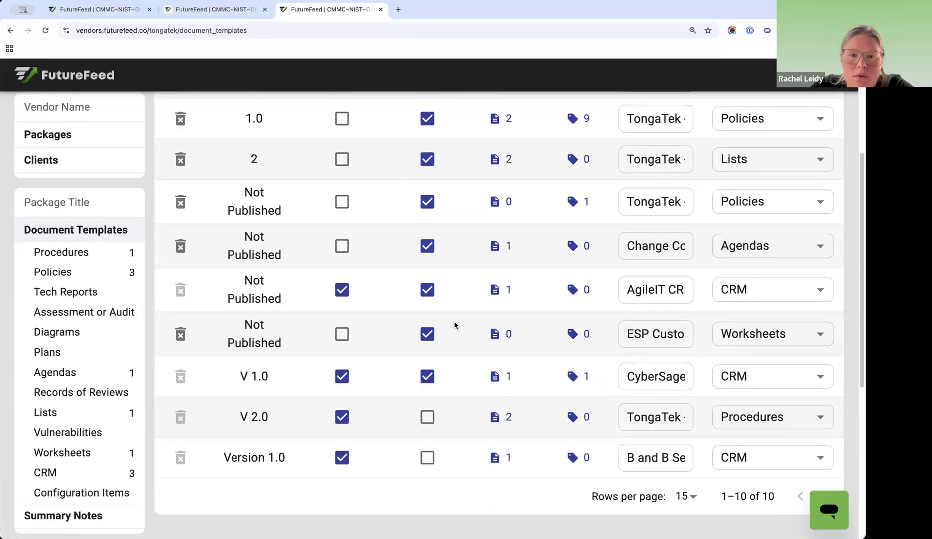
click(495, 339)
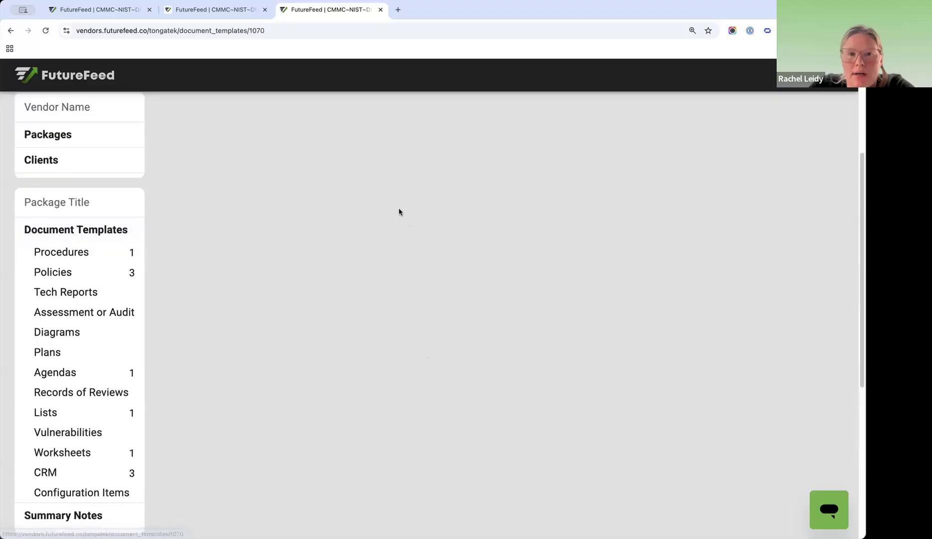
click(11, 32)
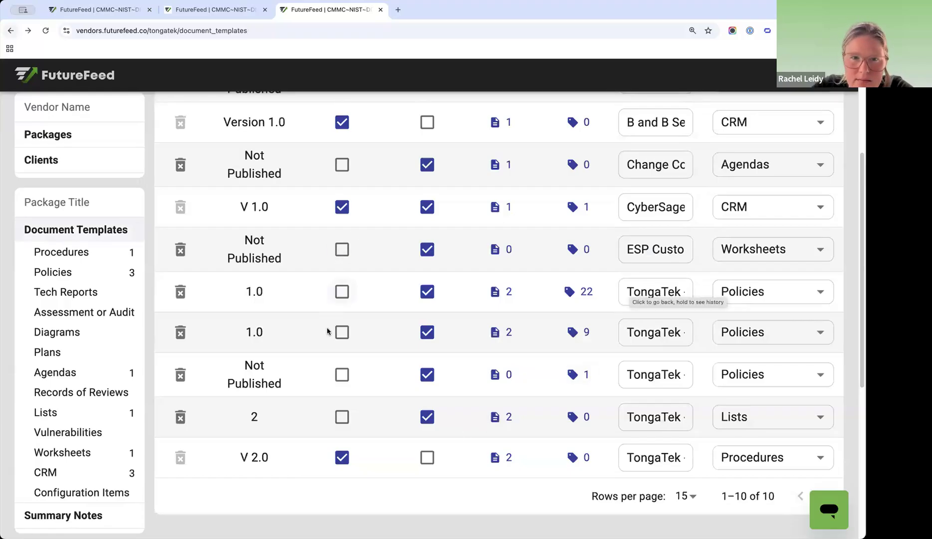
- Turn off the end-user editable copy option for the ESP Customer Onboarding Checklist template
scroll(329, 300, up, 5)
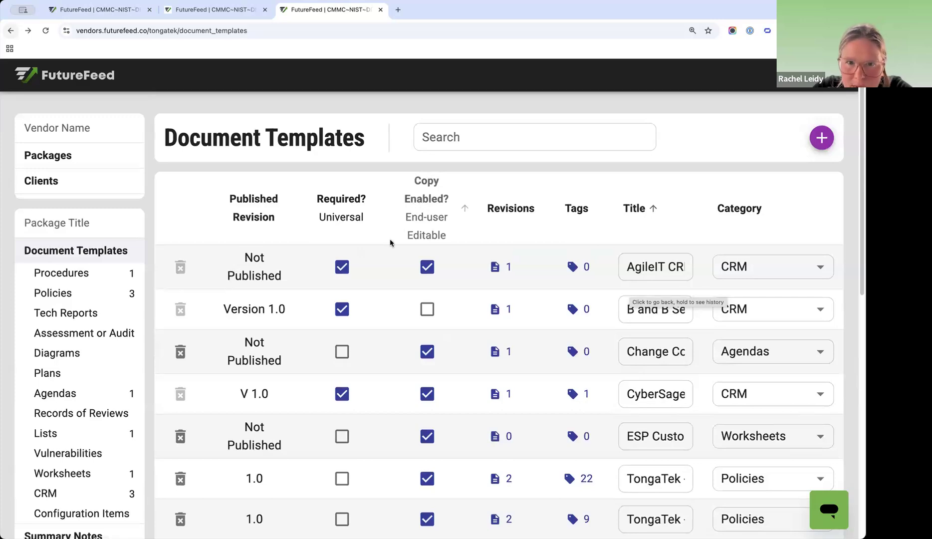
scroll(346, 370, down, 1)
scroll(556, 406, down, 3)
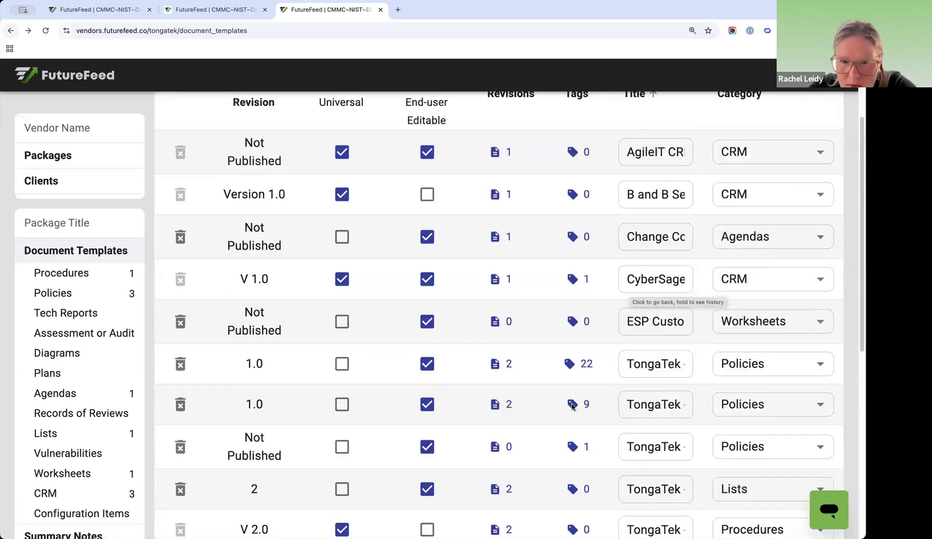
scroll(572, 406, down, 3)
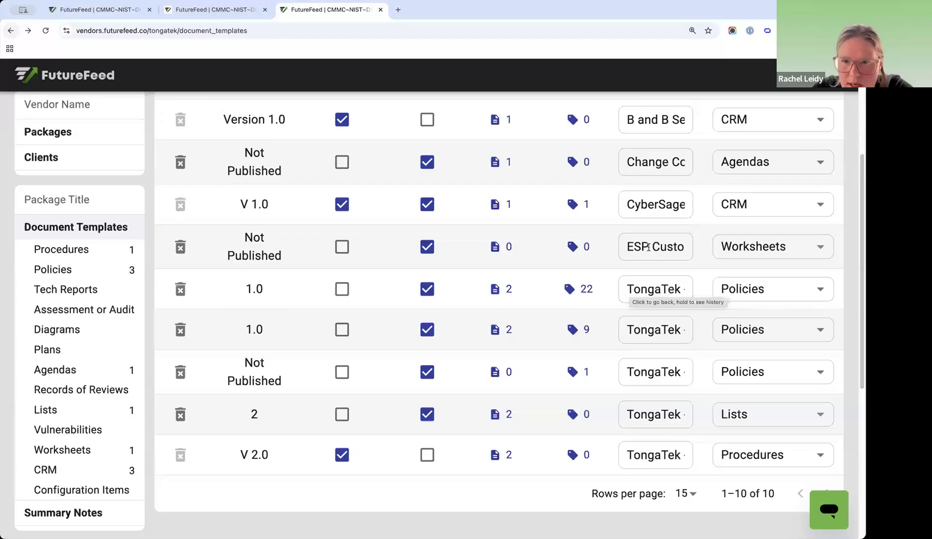
click(426, 250)
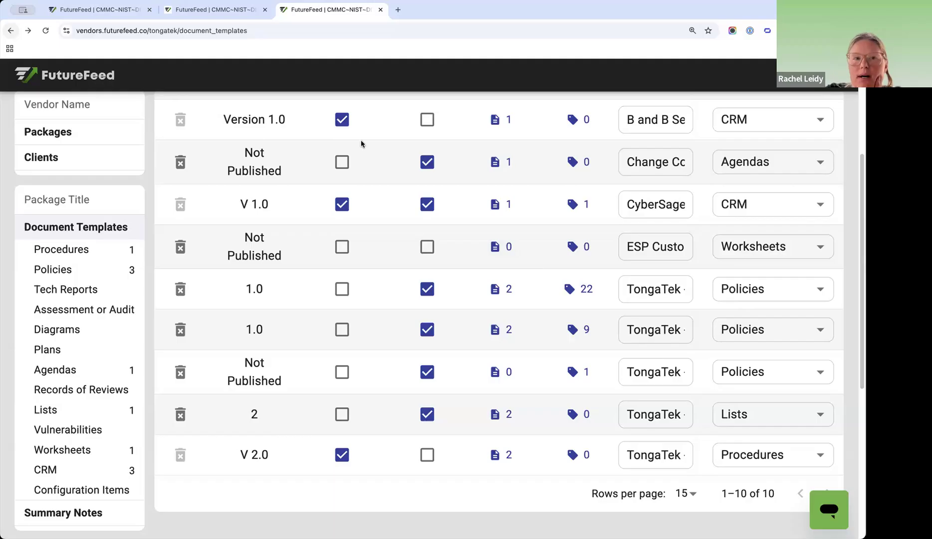
- Return to the Customer Onboarding Checklist worksheet, check its task assignments and overview, and close the worksheet
click(100, 10)
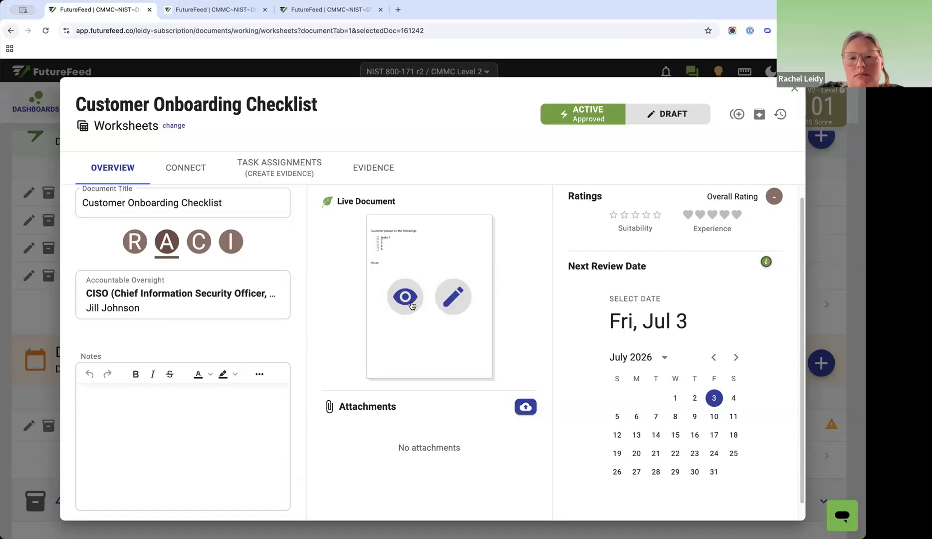
click(308, 164)
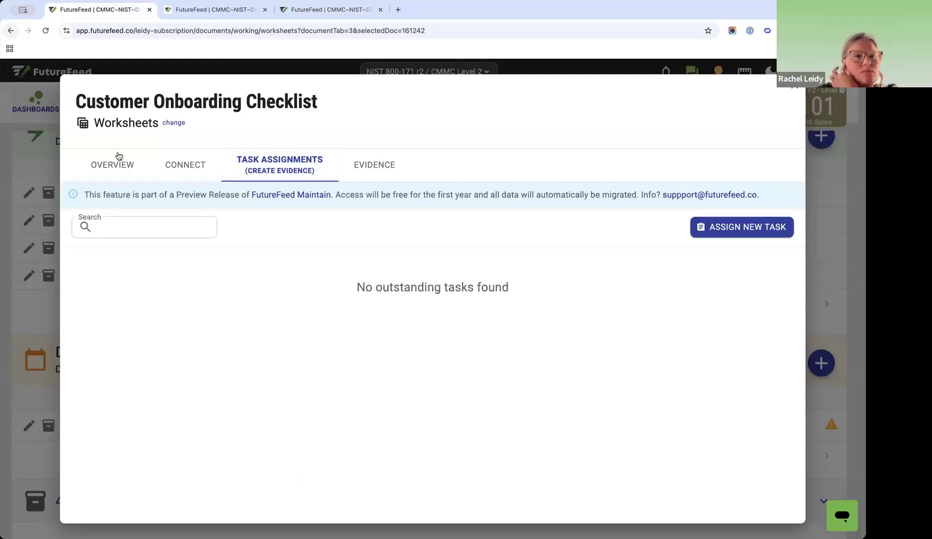
click(108, 170)
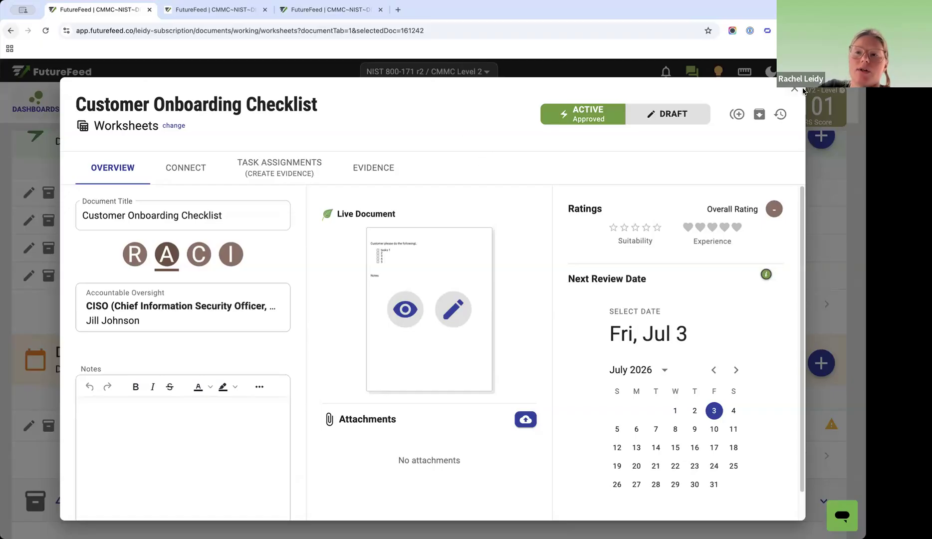
drag(418, 102, 420, 93)
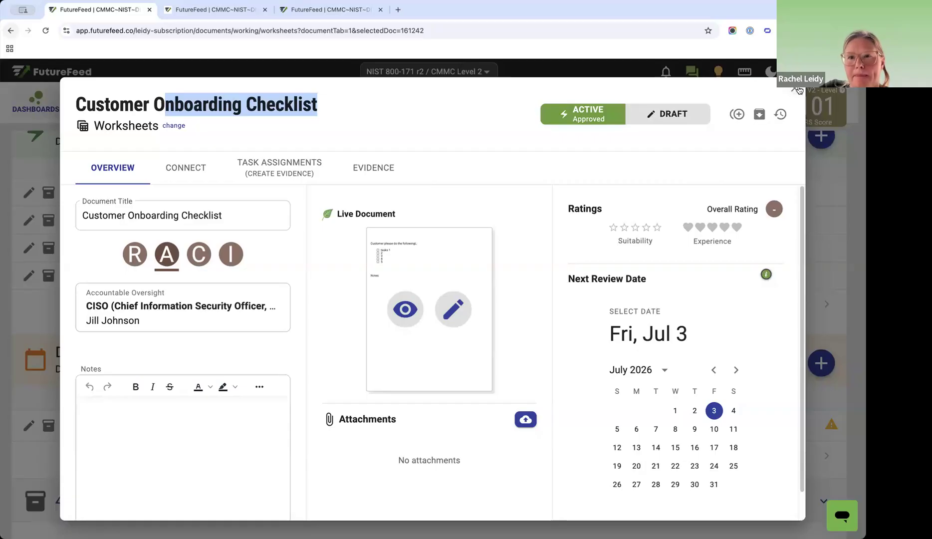
click(316, 449)
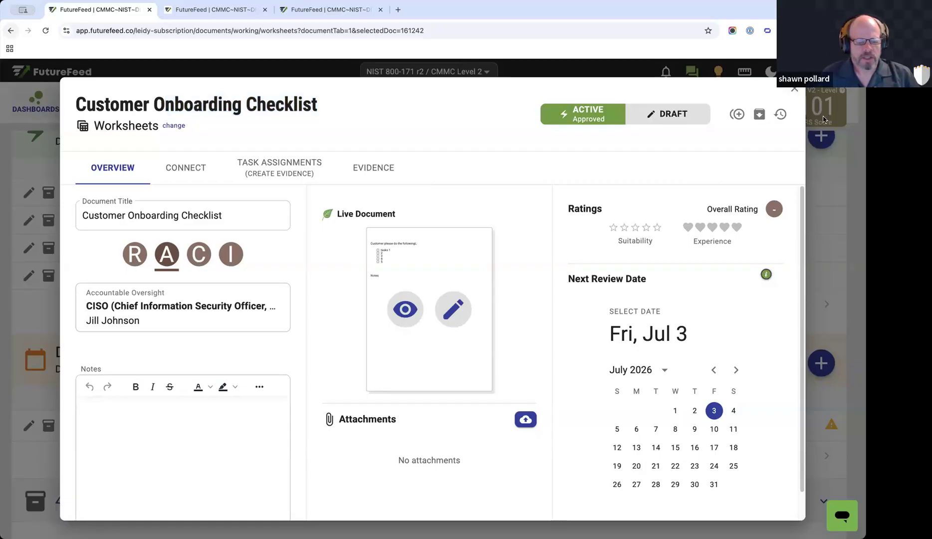
click(794, 89)
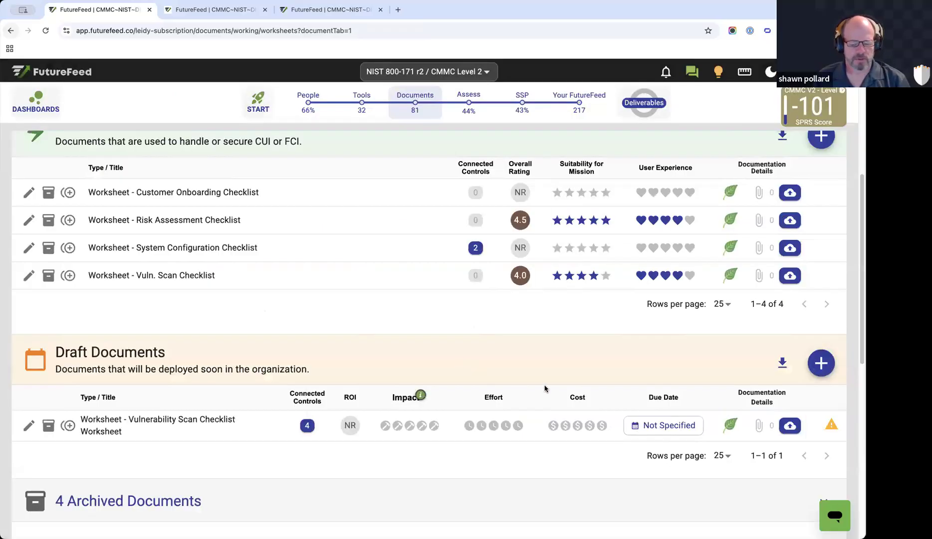